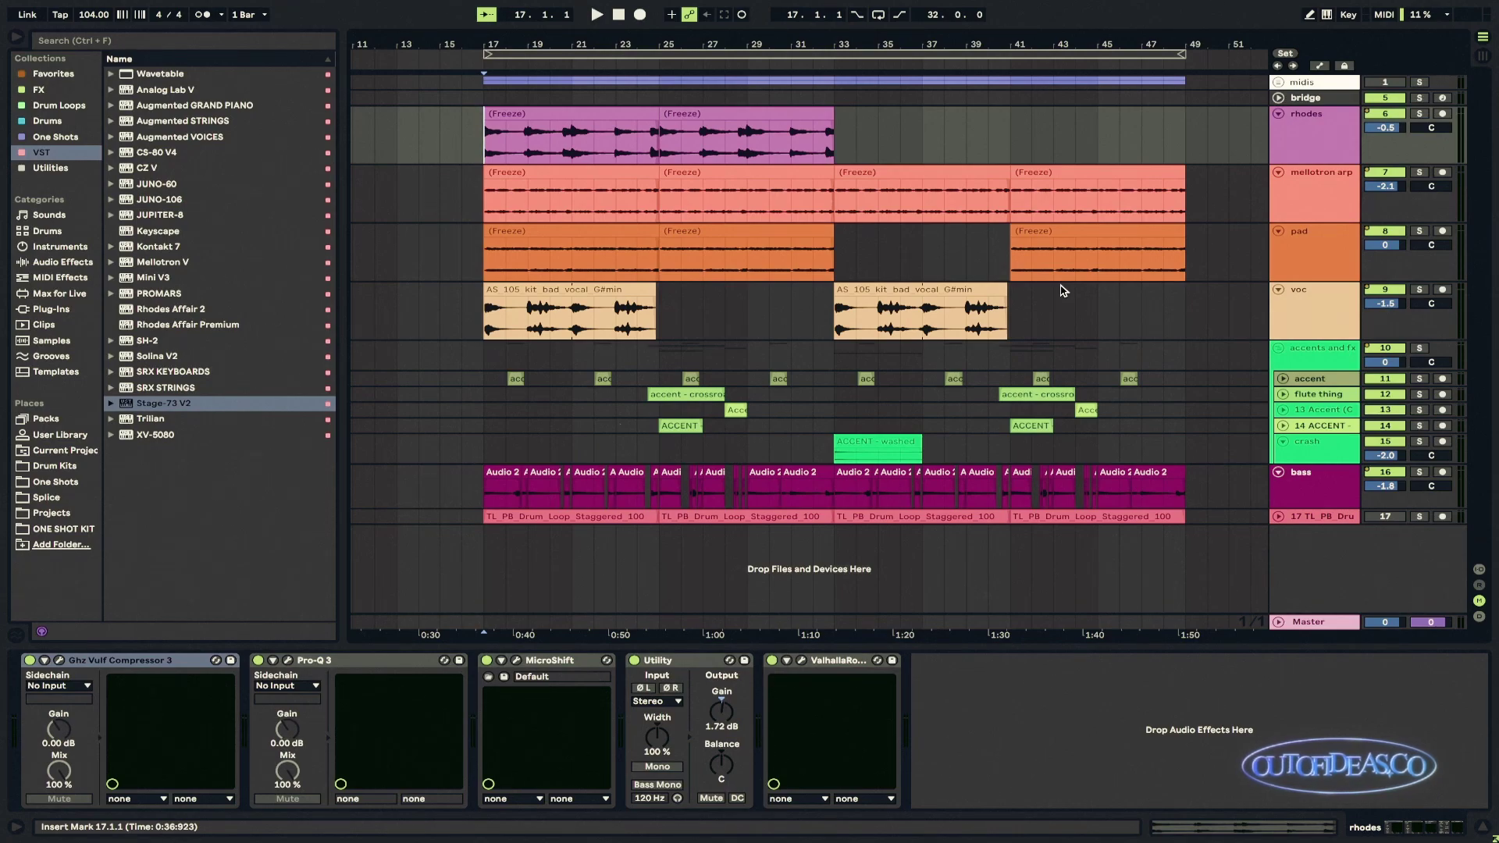
# Step: Solo the rhodes track and play its first frozen clip from bar 17 in a close-up view of the waveform
pyautogui.click(648, 129)
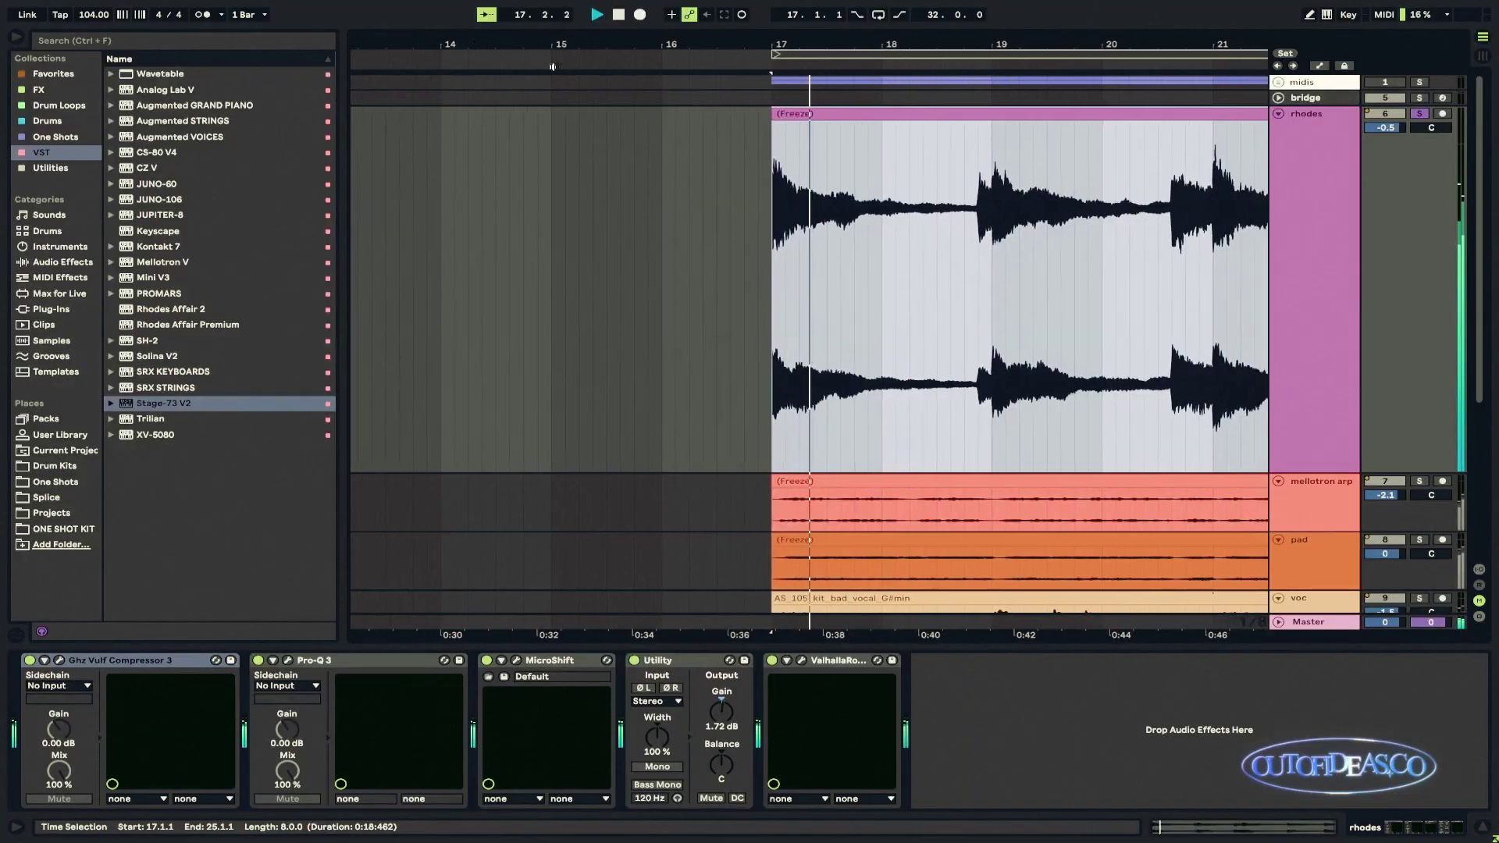
pyautogui.hscroll(5, 706, 207)
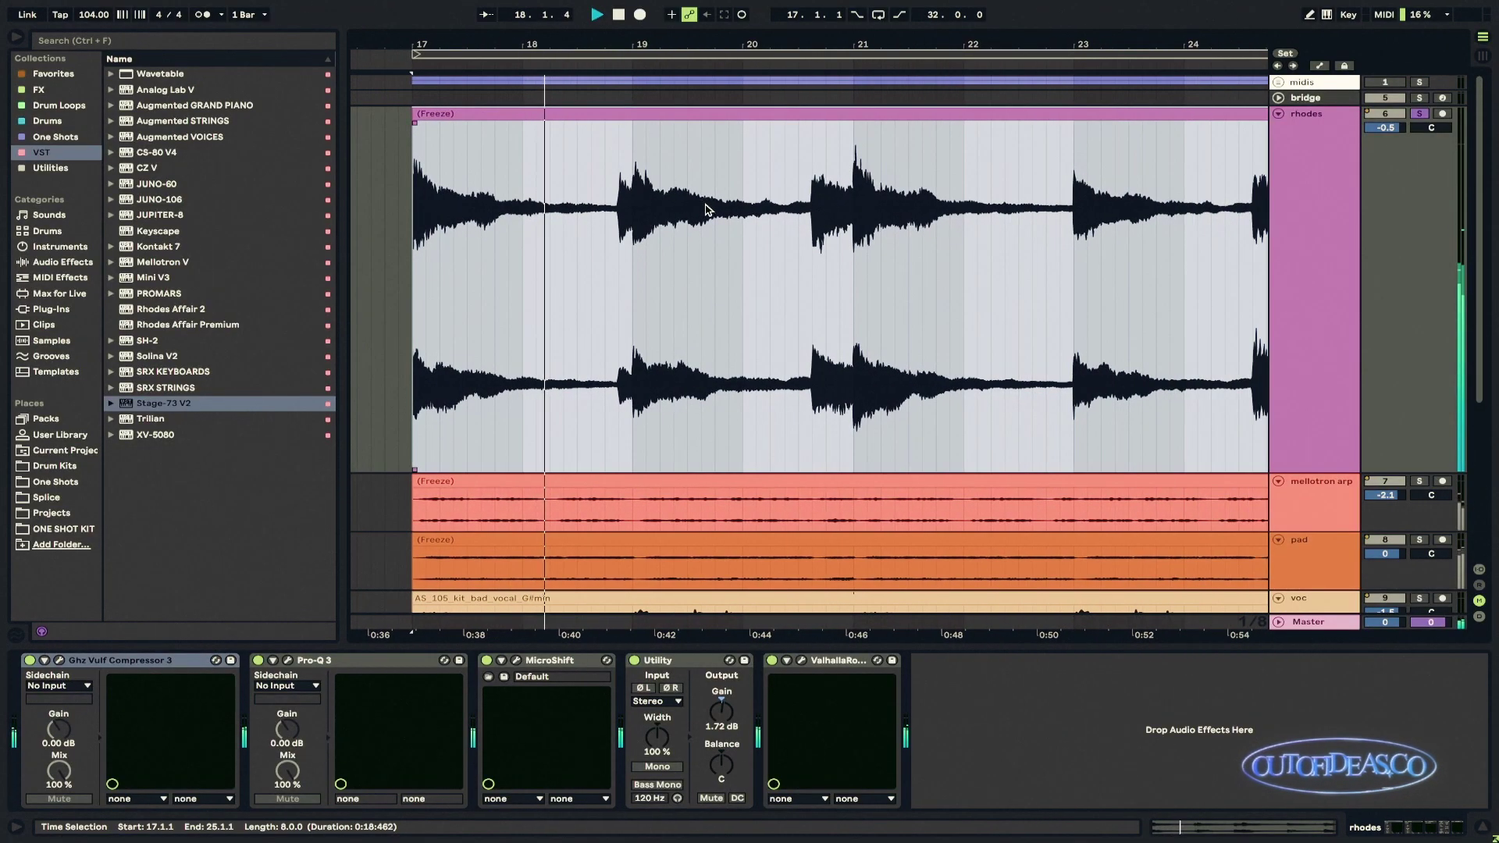
pyautogui.click(407, 239)
pyautogui.hscroll(3, 531, 235)
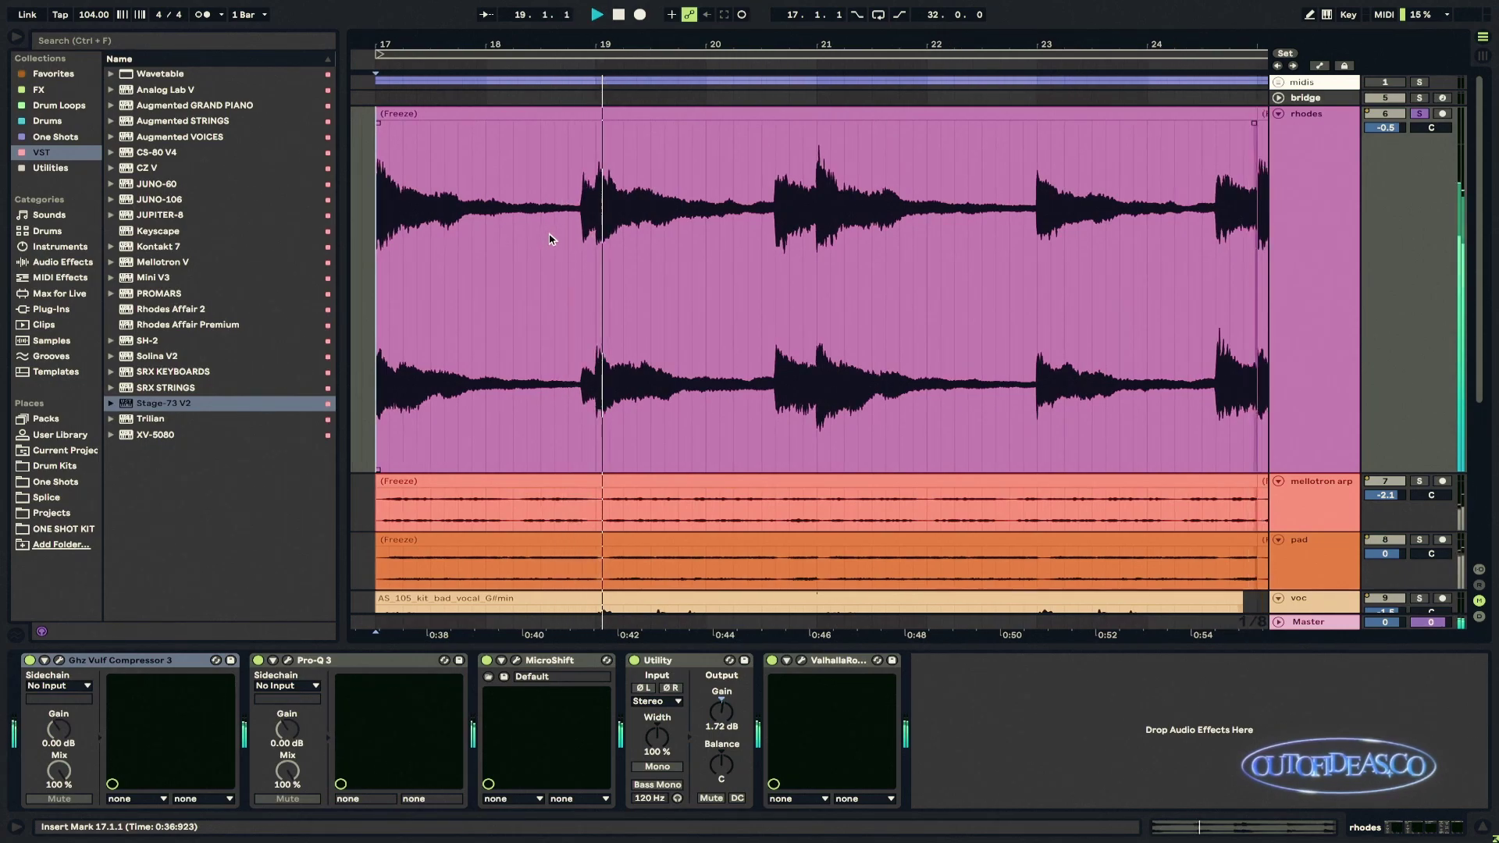
pyautogui.hscroll(-1, 602, 237)
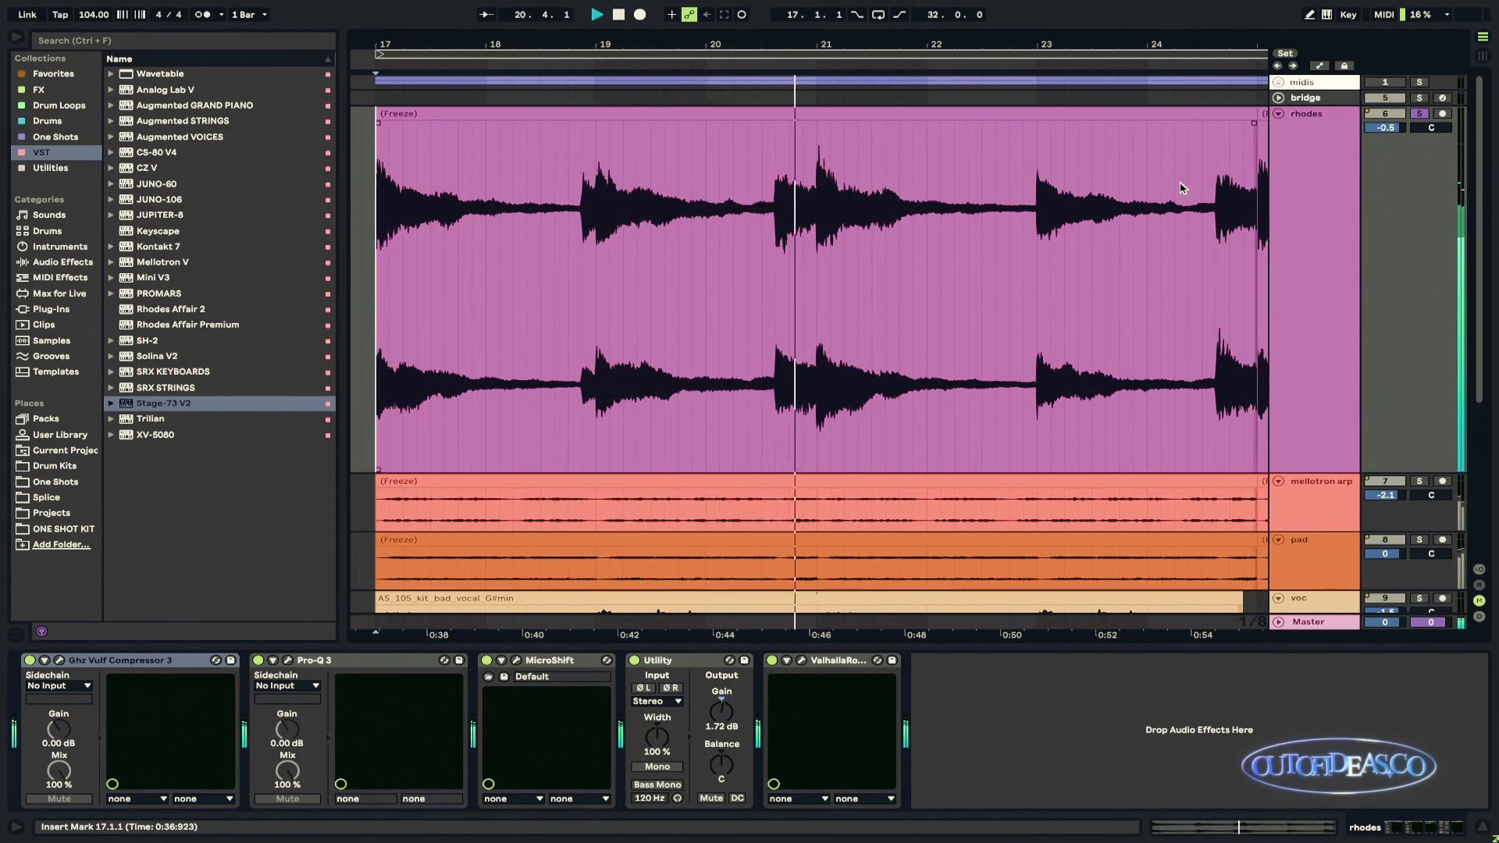
pyautogui.hscroll(1, 1183, 191)
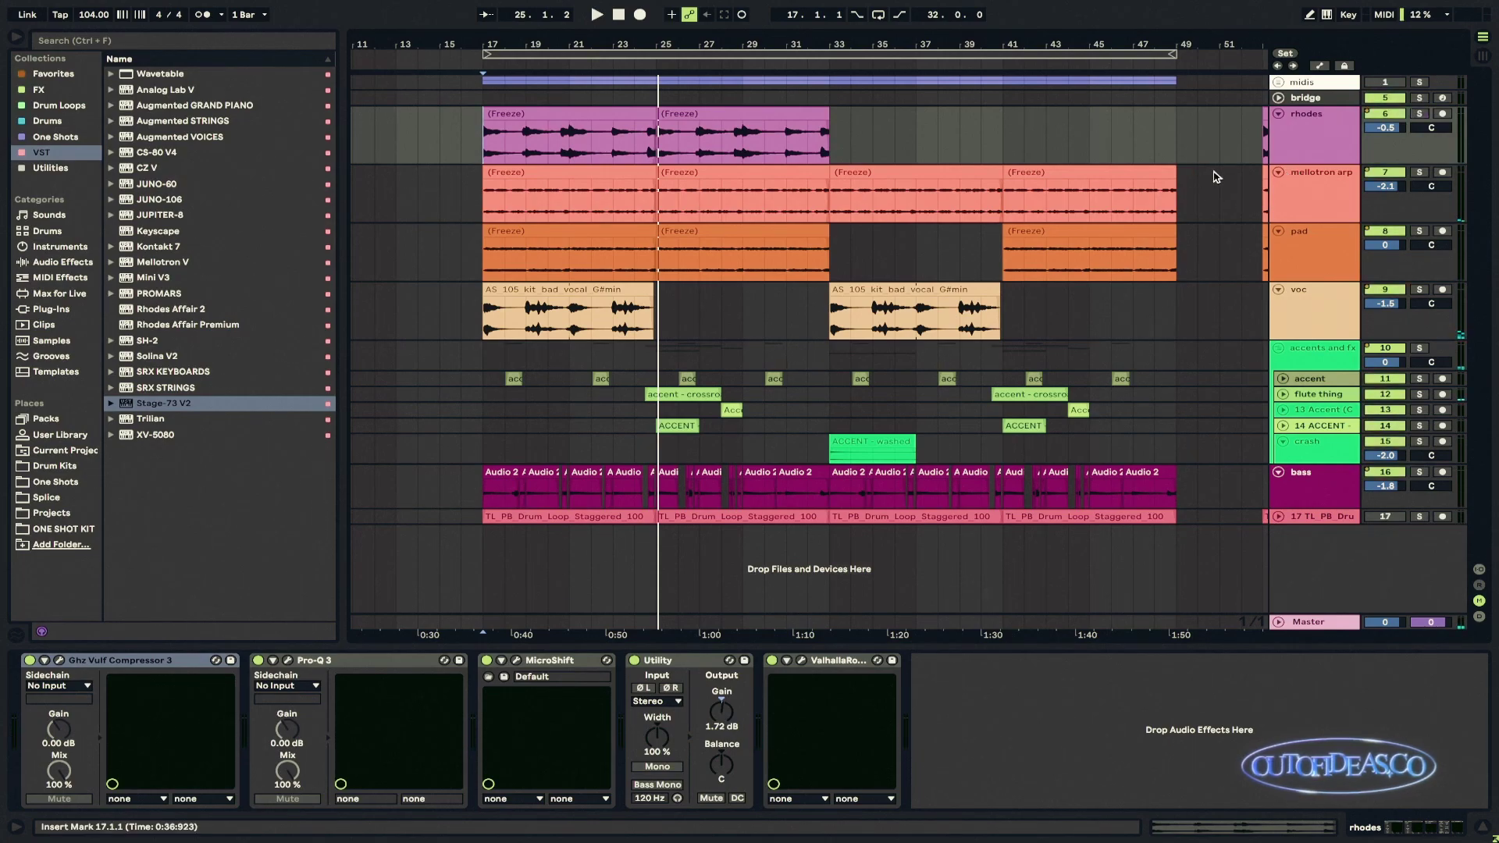
# Step: Expand the midis group and open the first clip of the 3 MIDI track in an enlarged note editor
pyautogui.click(1279, 83)
pyautogui.click(581, 131)
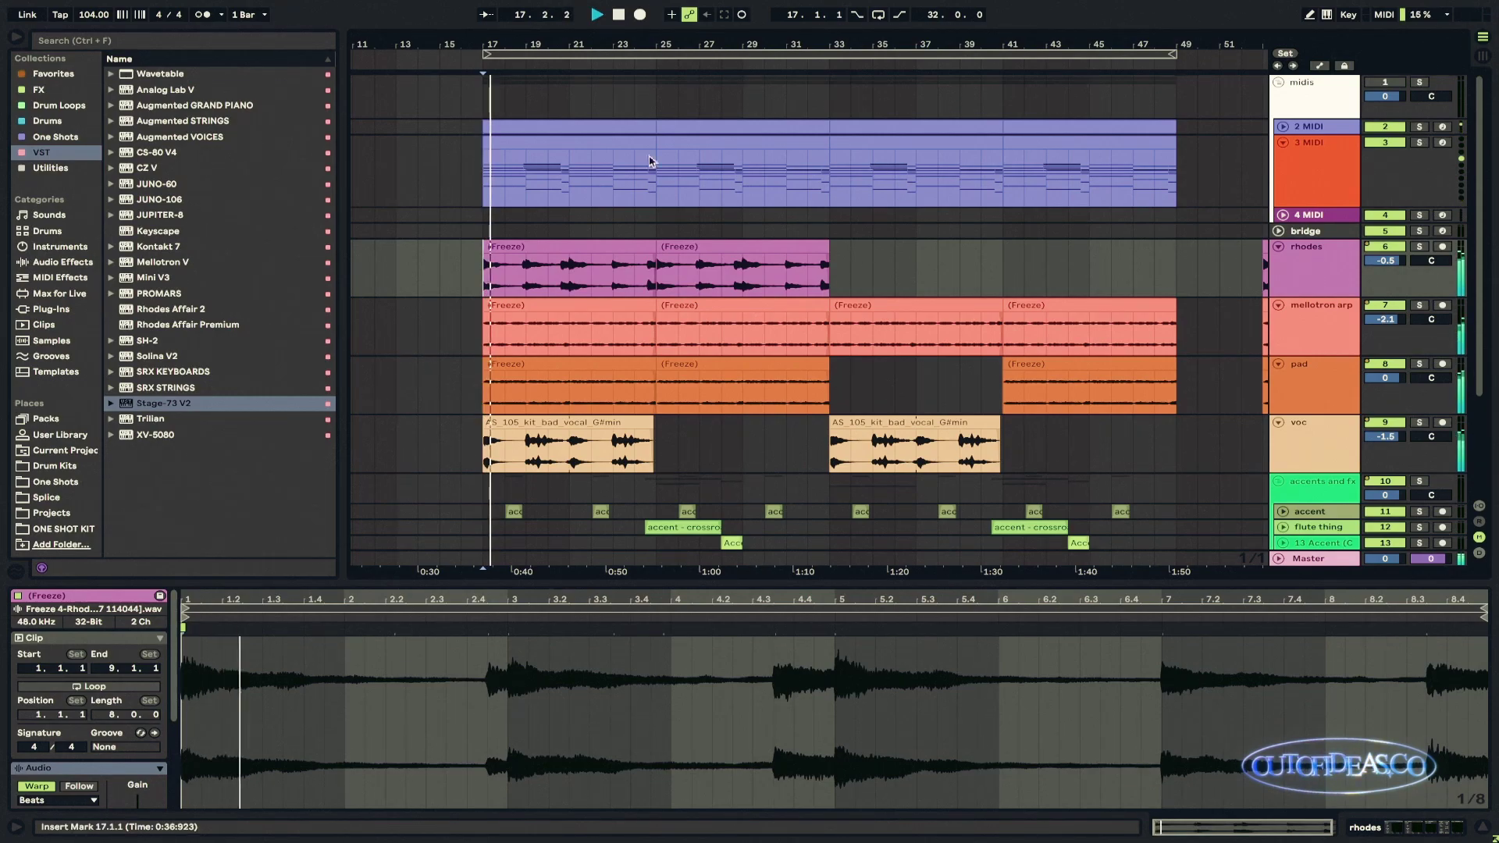
pyautogui.click(625, 166)
pyautogui.moveTo(796, 578); pyautogui.dragTo(804, 141)
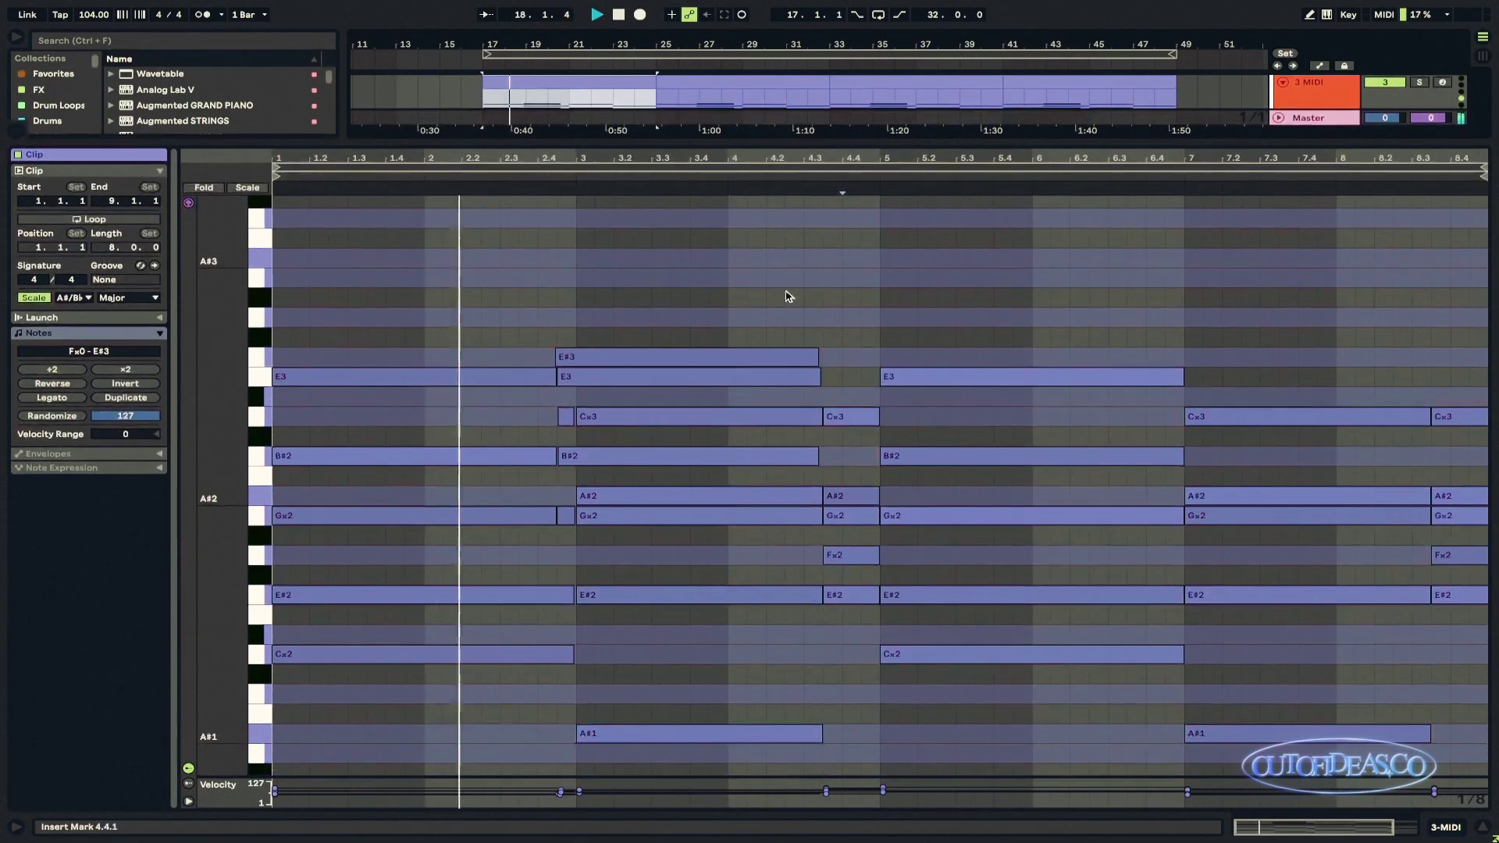
# Step: Turn off the Scale setting for the open MIDI clip and look over its chord notes
pyautogui.scroll(-3, 777, 325)
pyautogui.click(34, 298)
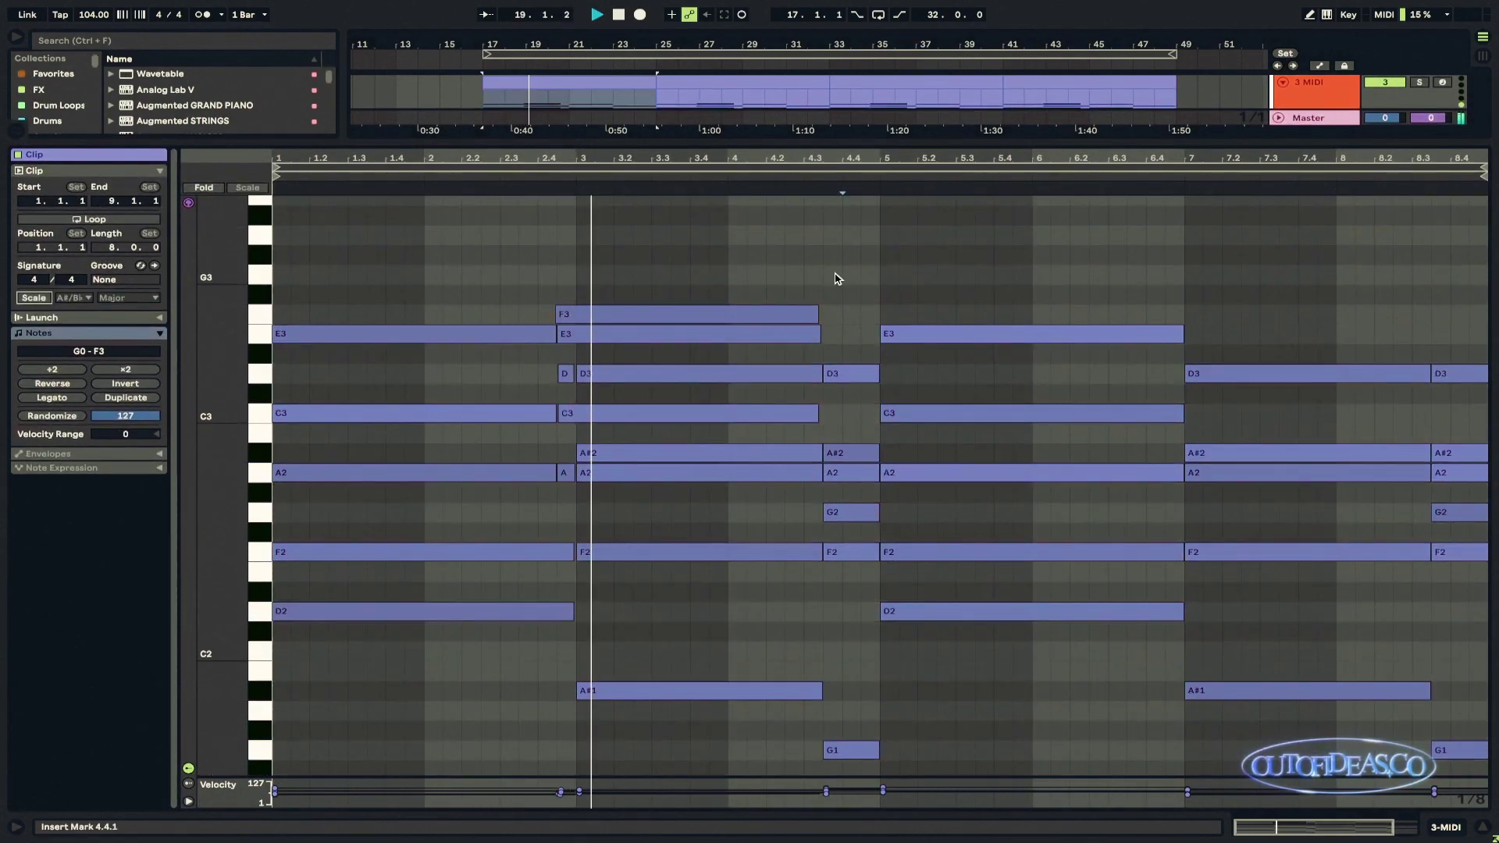
pyautogui.scroll(-1, 933, 271)
pyautogui.scroll(-1, 933, 270)
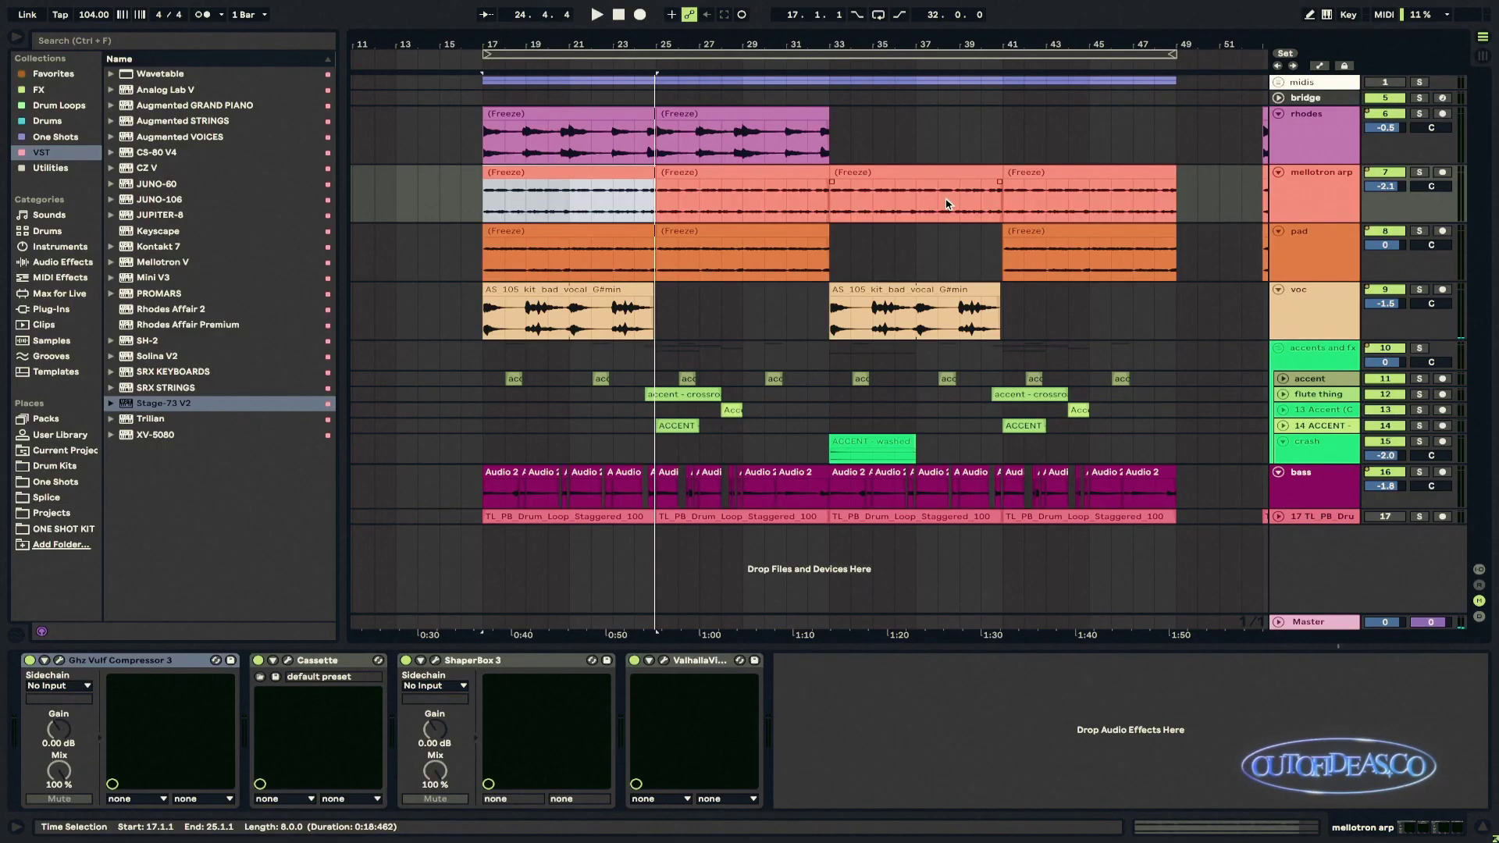
# Step: Review the Vulf Compressor and Pro-Q 3 settings on the rhodes track
pyautogui.click(594, 127)
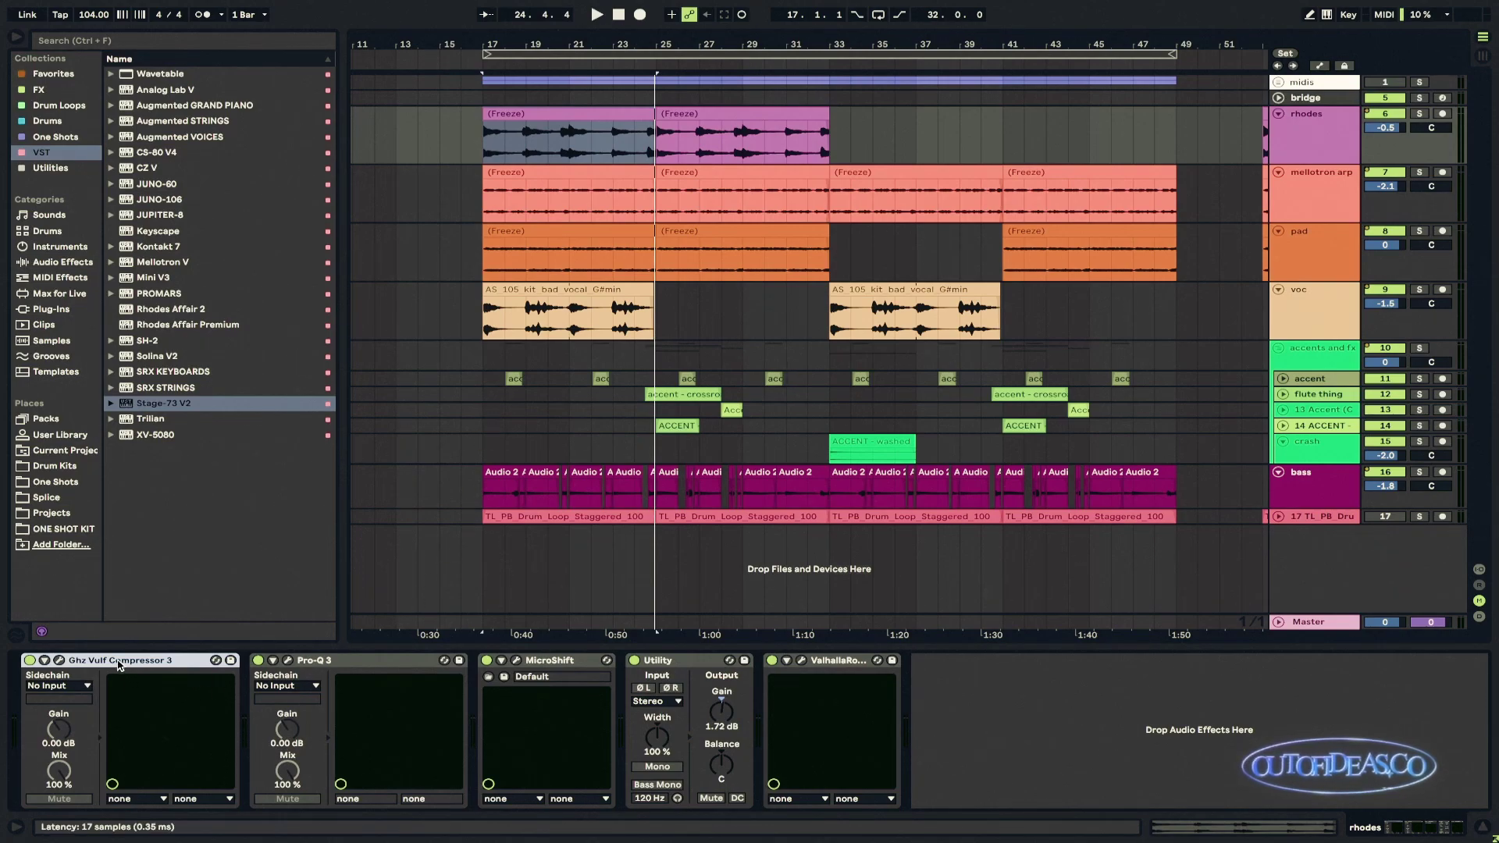
pyautogui.click(59, 660)
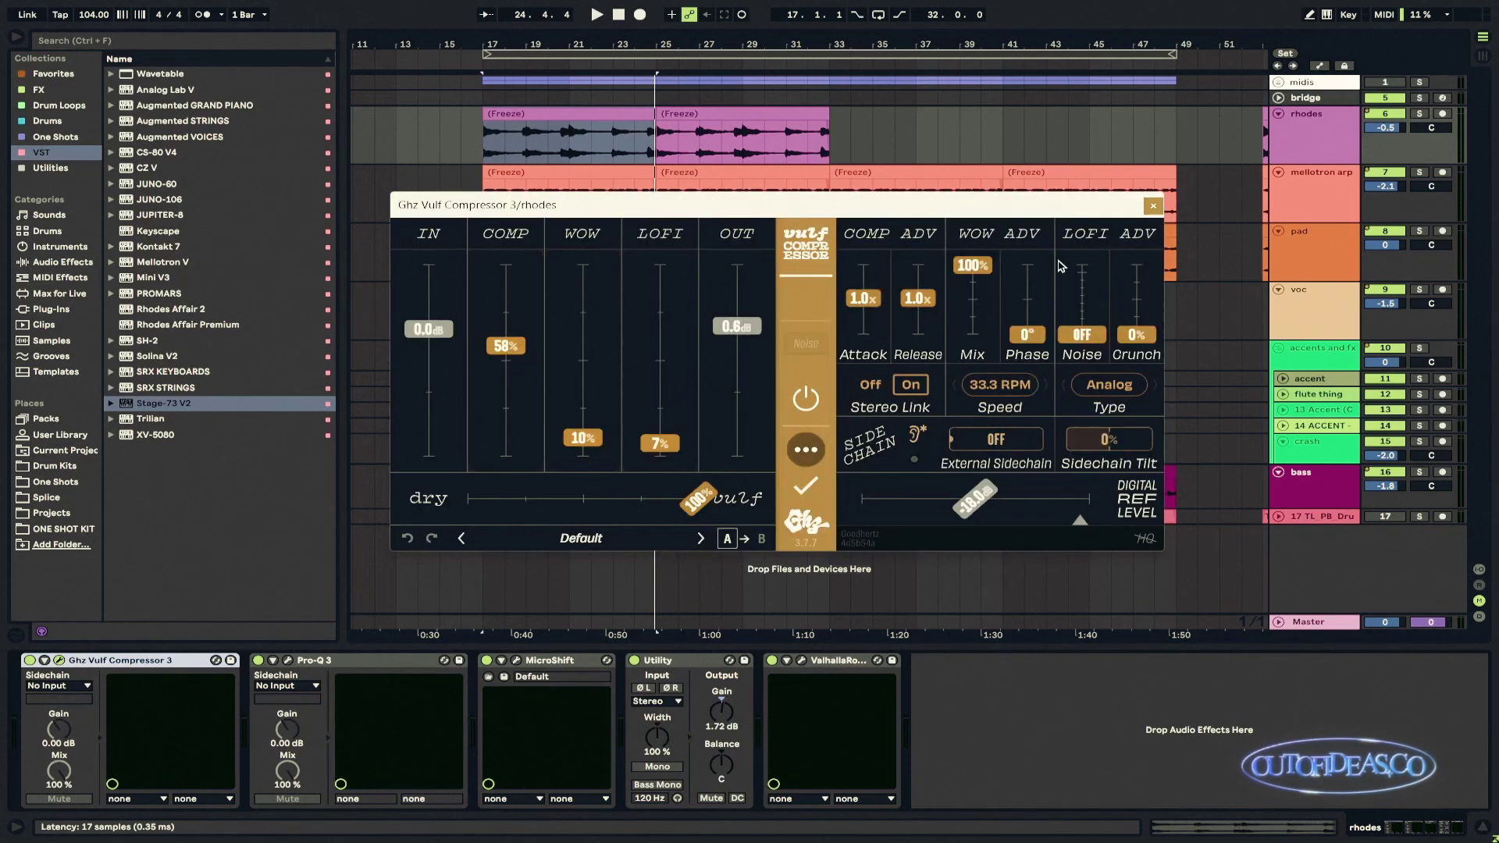
pyautogui.click(1169, 216)
pyautogui.click(287, 661)
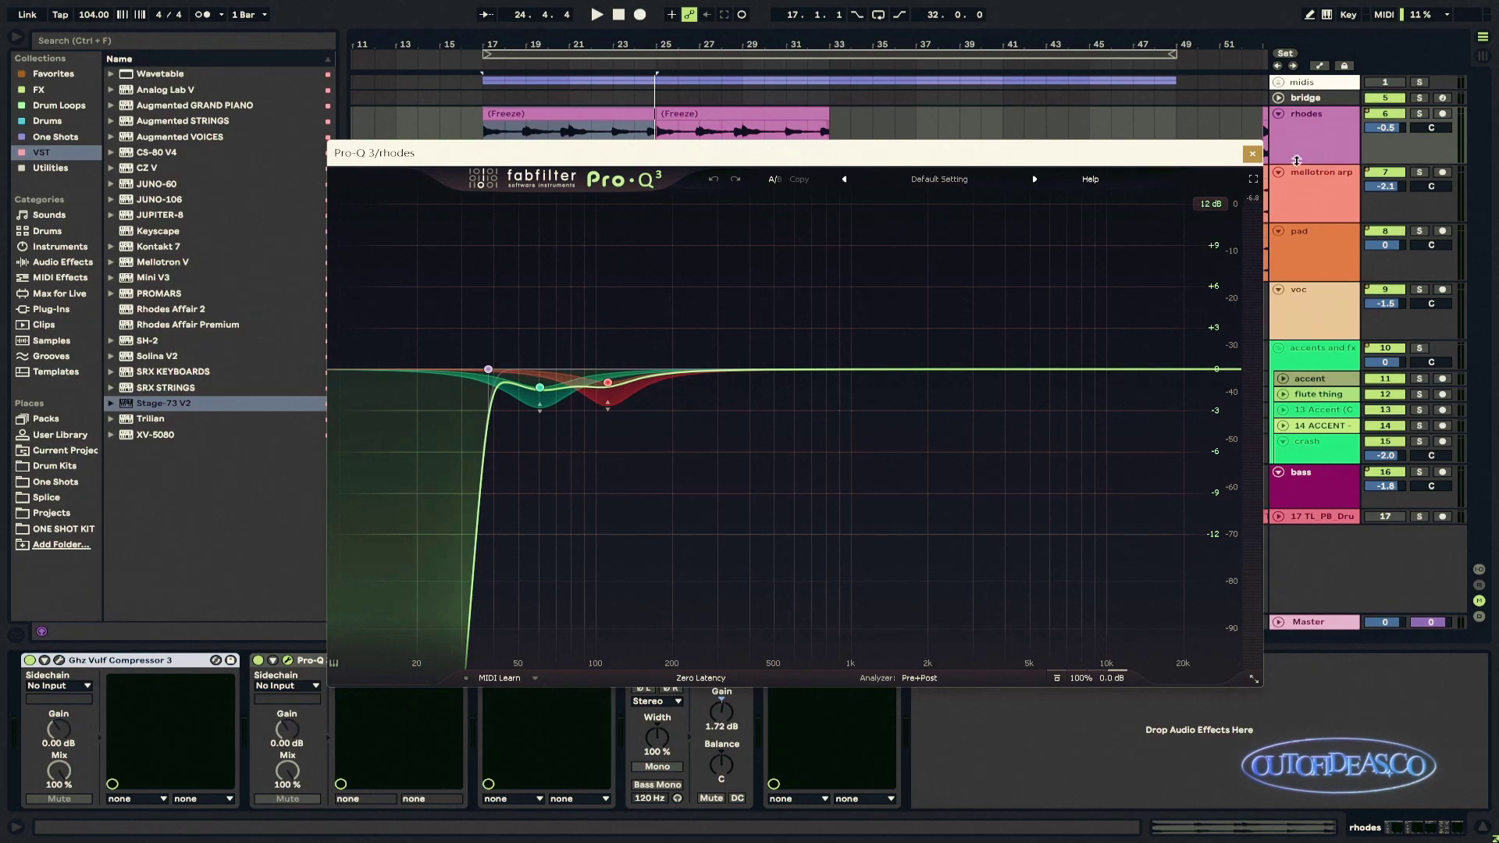
pyautogui.click(1254, 152)
# Step: Review the MicroShift, Utility and ValhallaRoom settings on the rhodes track
pyautogui.click(516, 661)
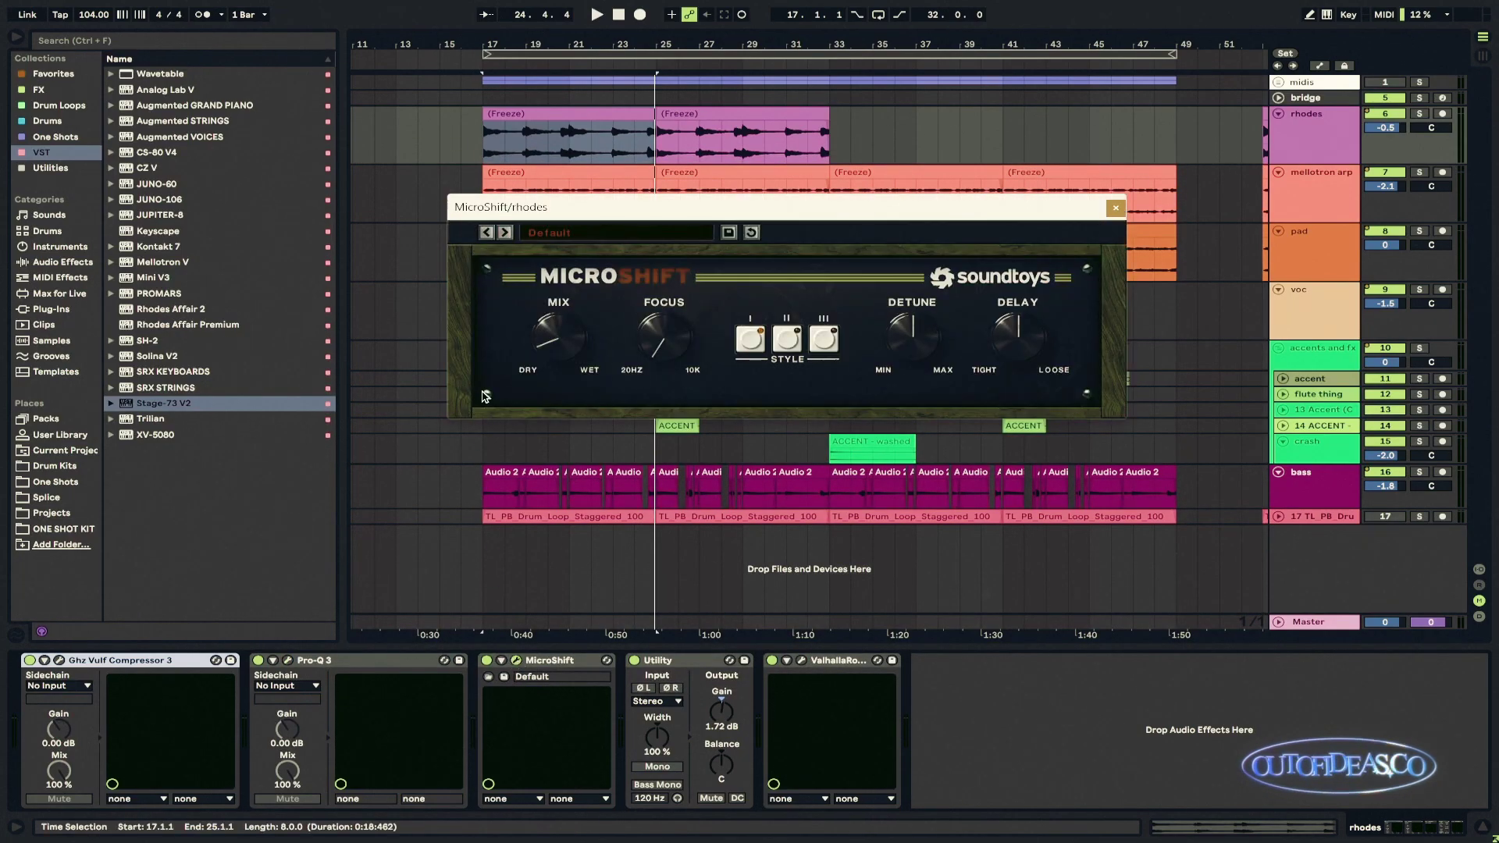
pyautogui.click(1116, 209)
pyautogui.click(681, 665)
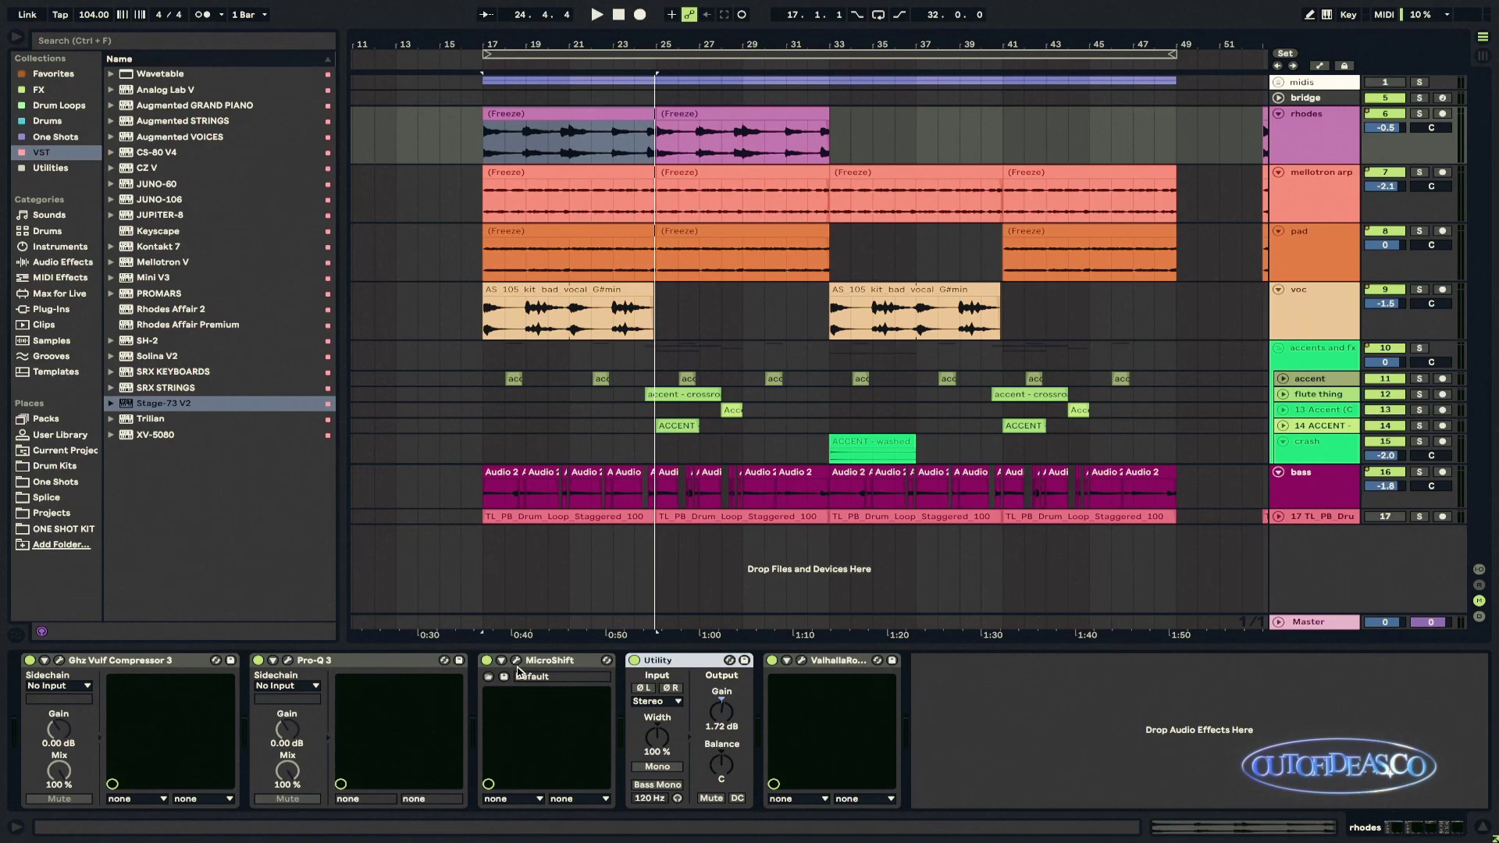
pyautogui.click(801, 660)
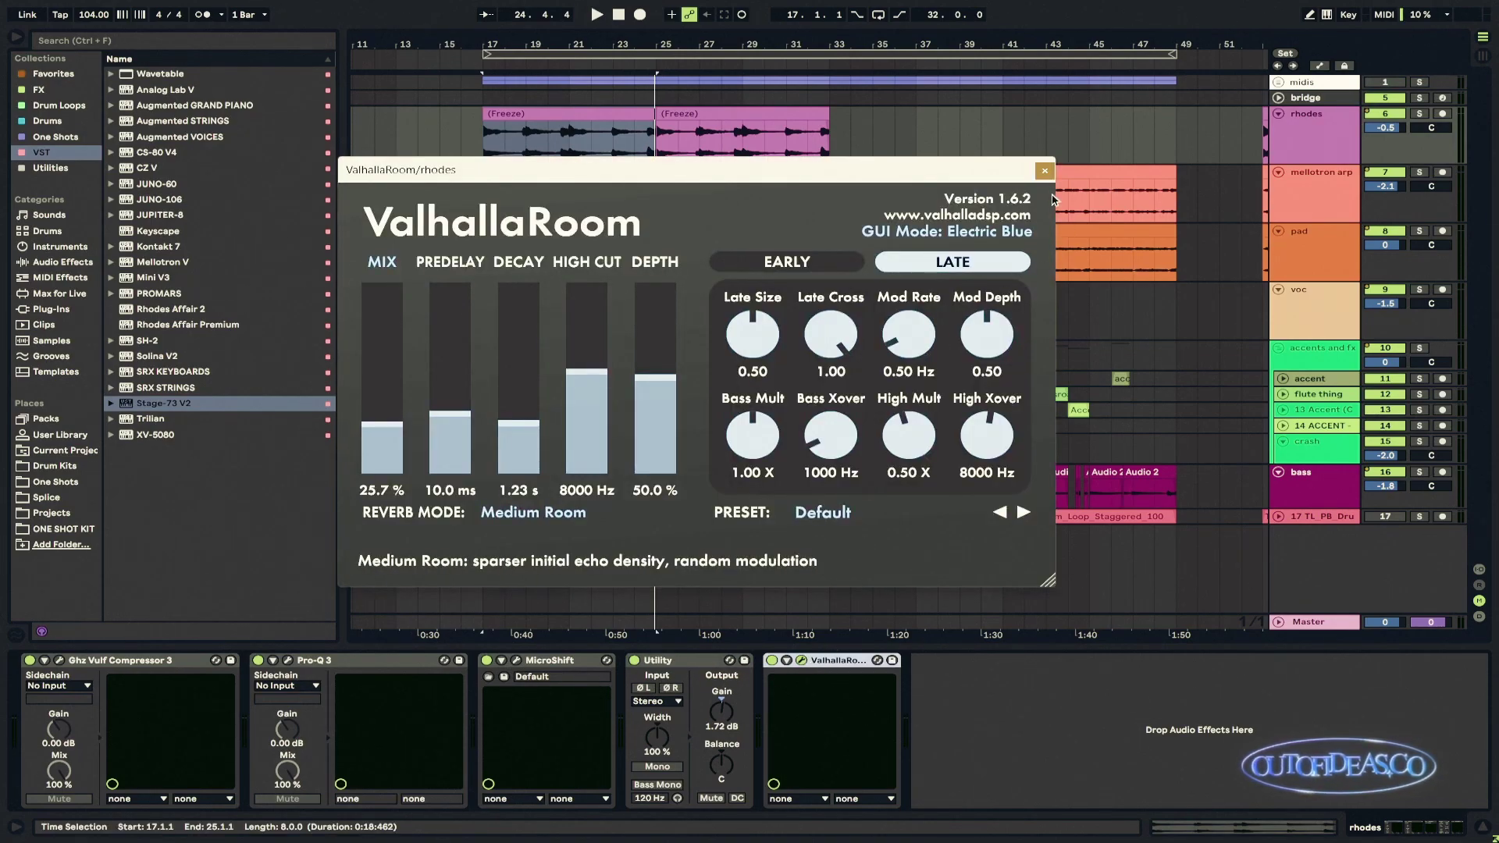
pyautogui.click(1044, 171)
# Step: Play the pad track in solo from bar 17 with its first clip enlarged, then restore the full arrangement and unsolo it
pyautogui.click(494, 211)
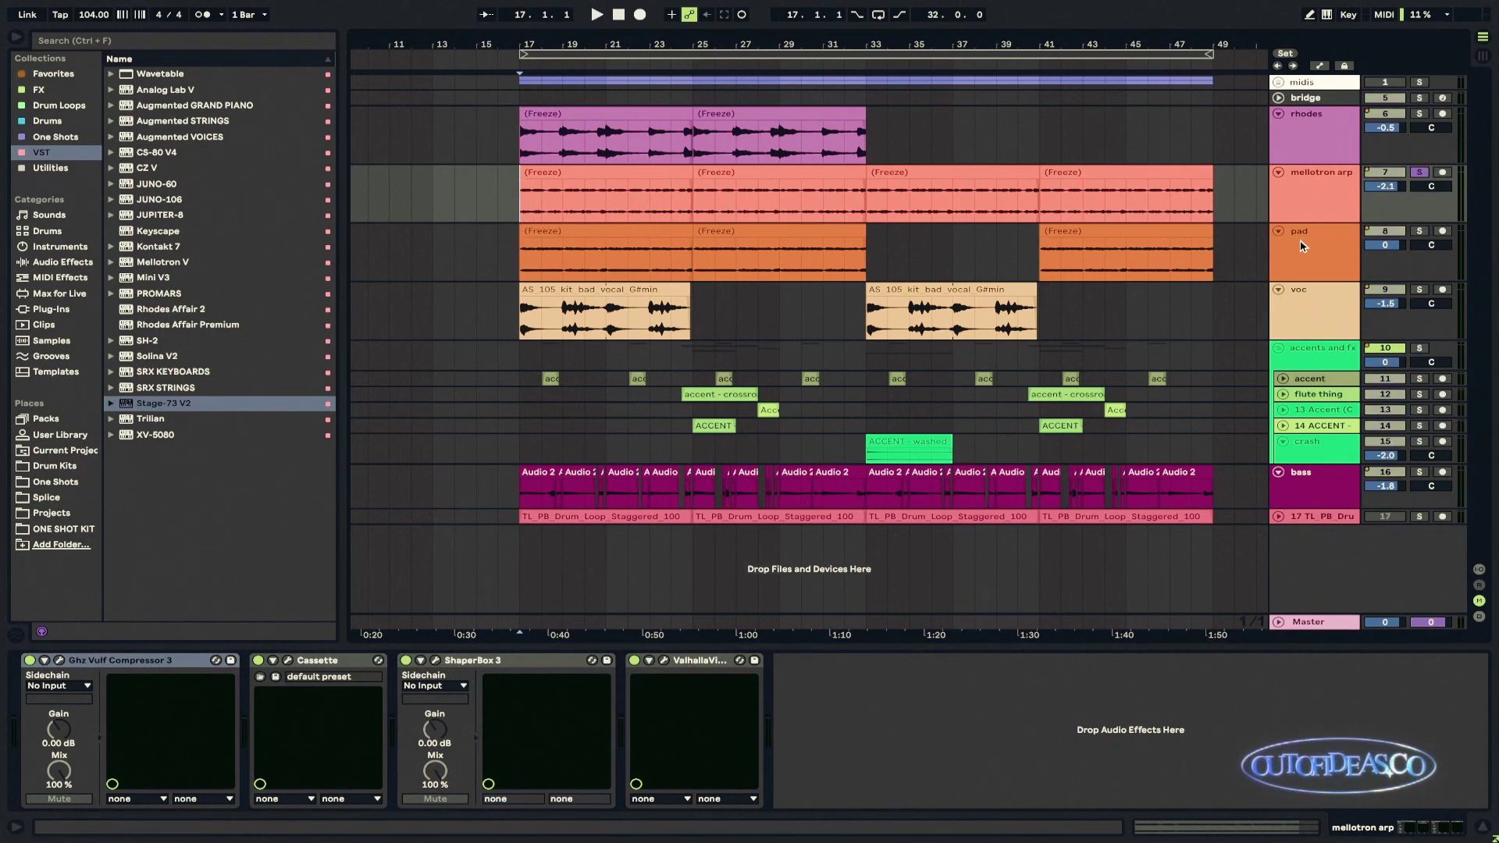
pyautogui.click(516, 246)
pyautogui.click(569, 234)
pyautogui.press('space')
pyautogui.press('z')
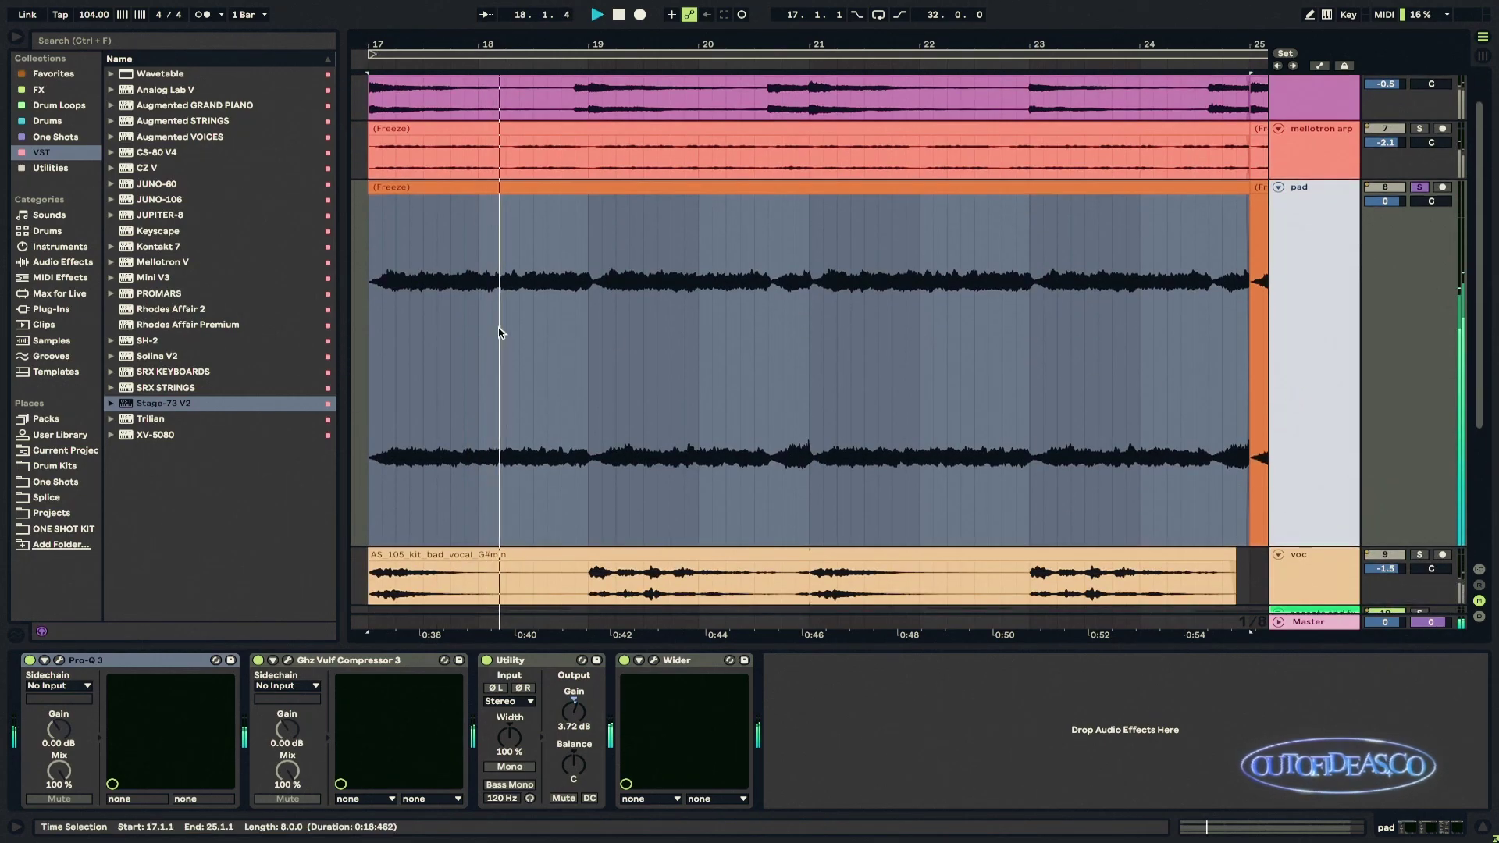
pyautogui.click(373, 331)
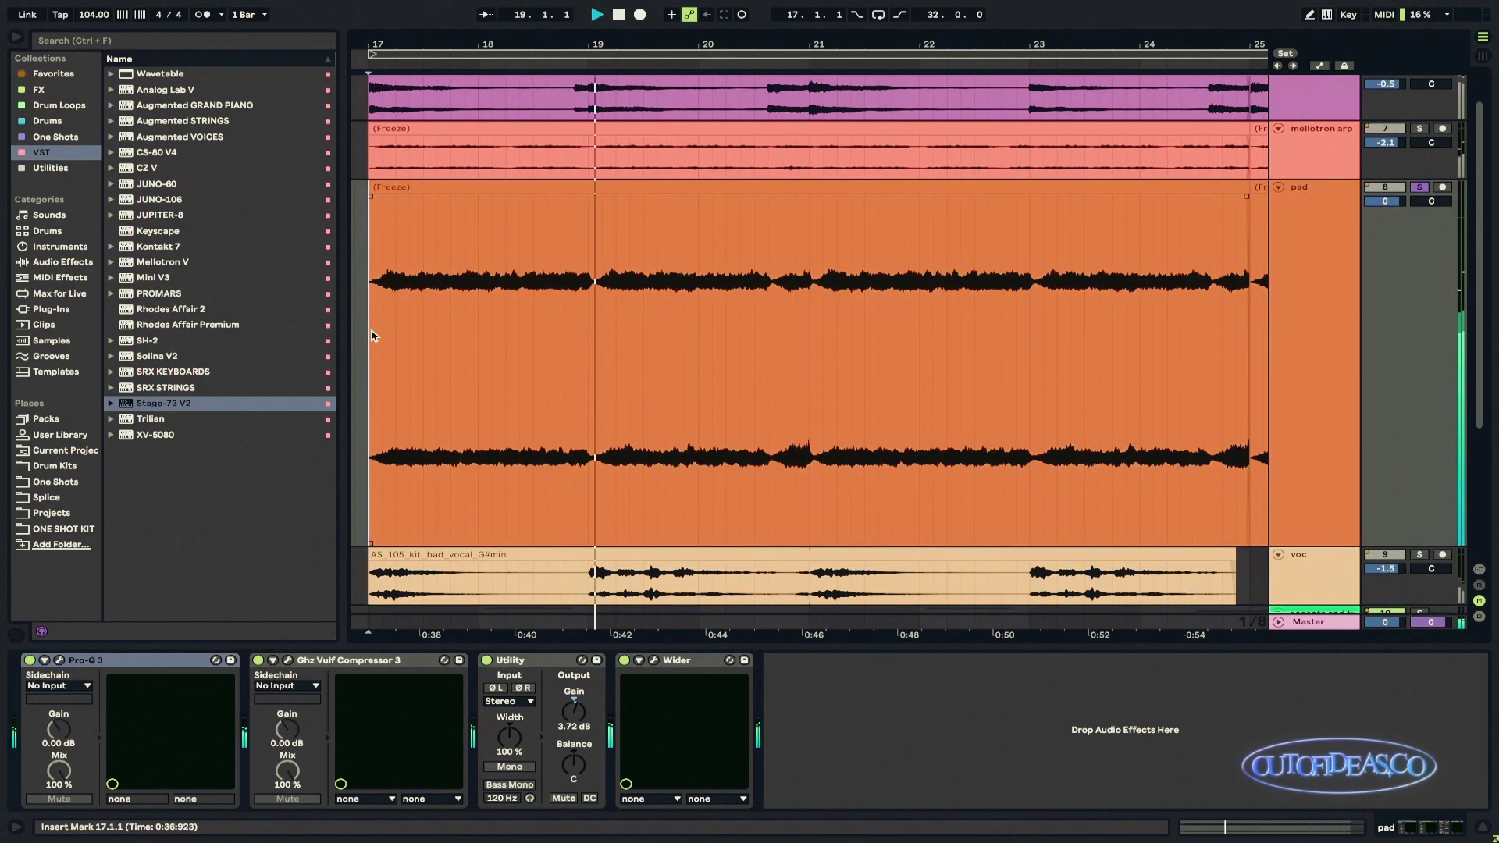
pyautogui.scroll(-1, 372, 336)
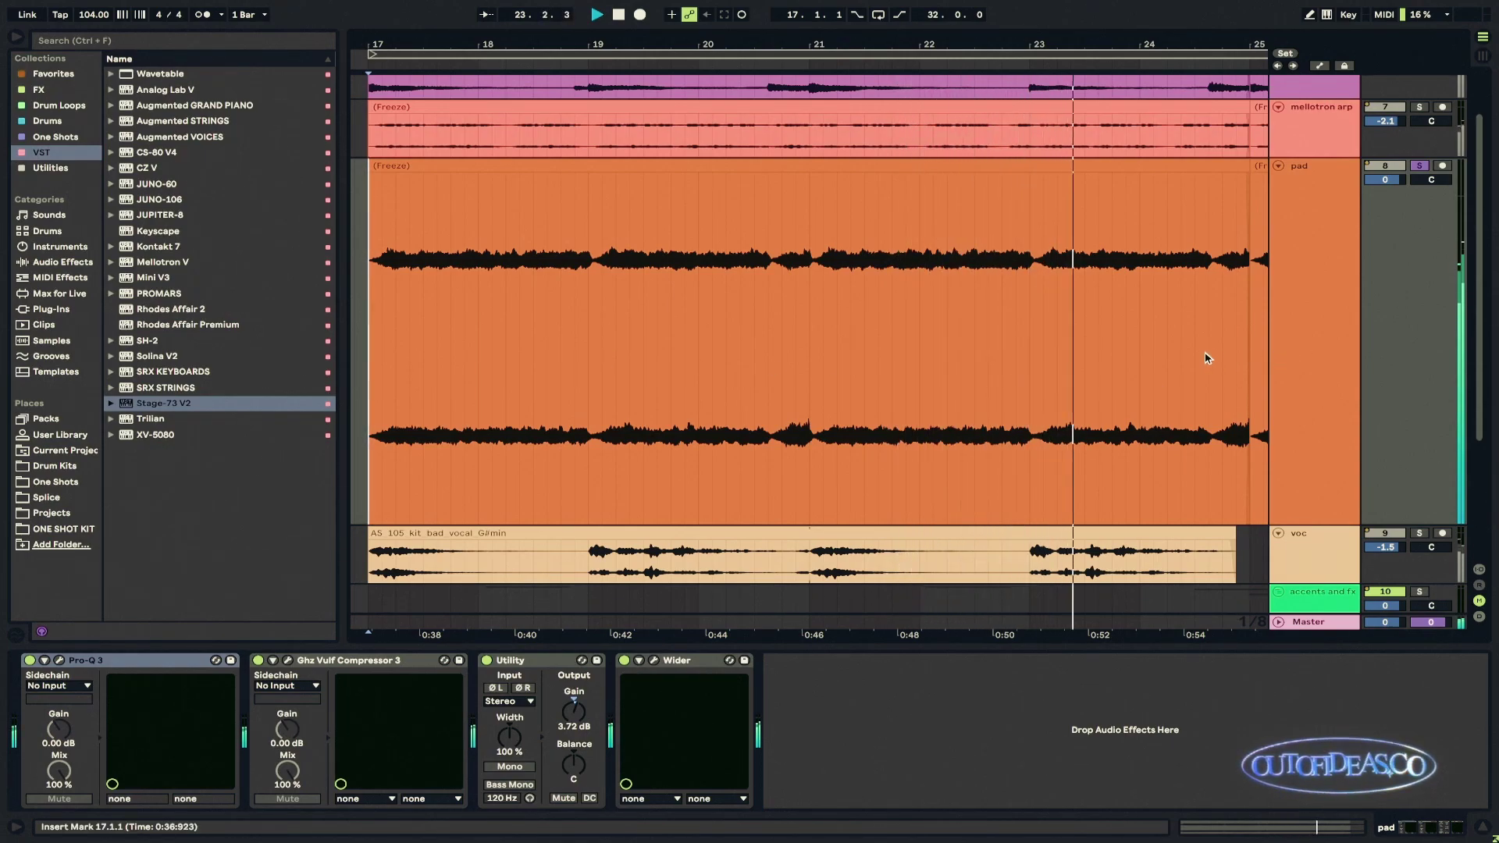
pyautogui.press('space')
pyautogui.press('x')
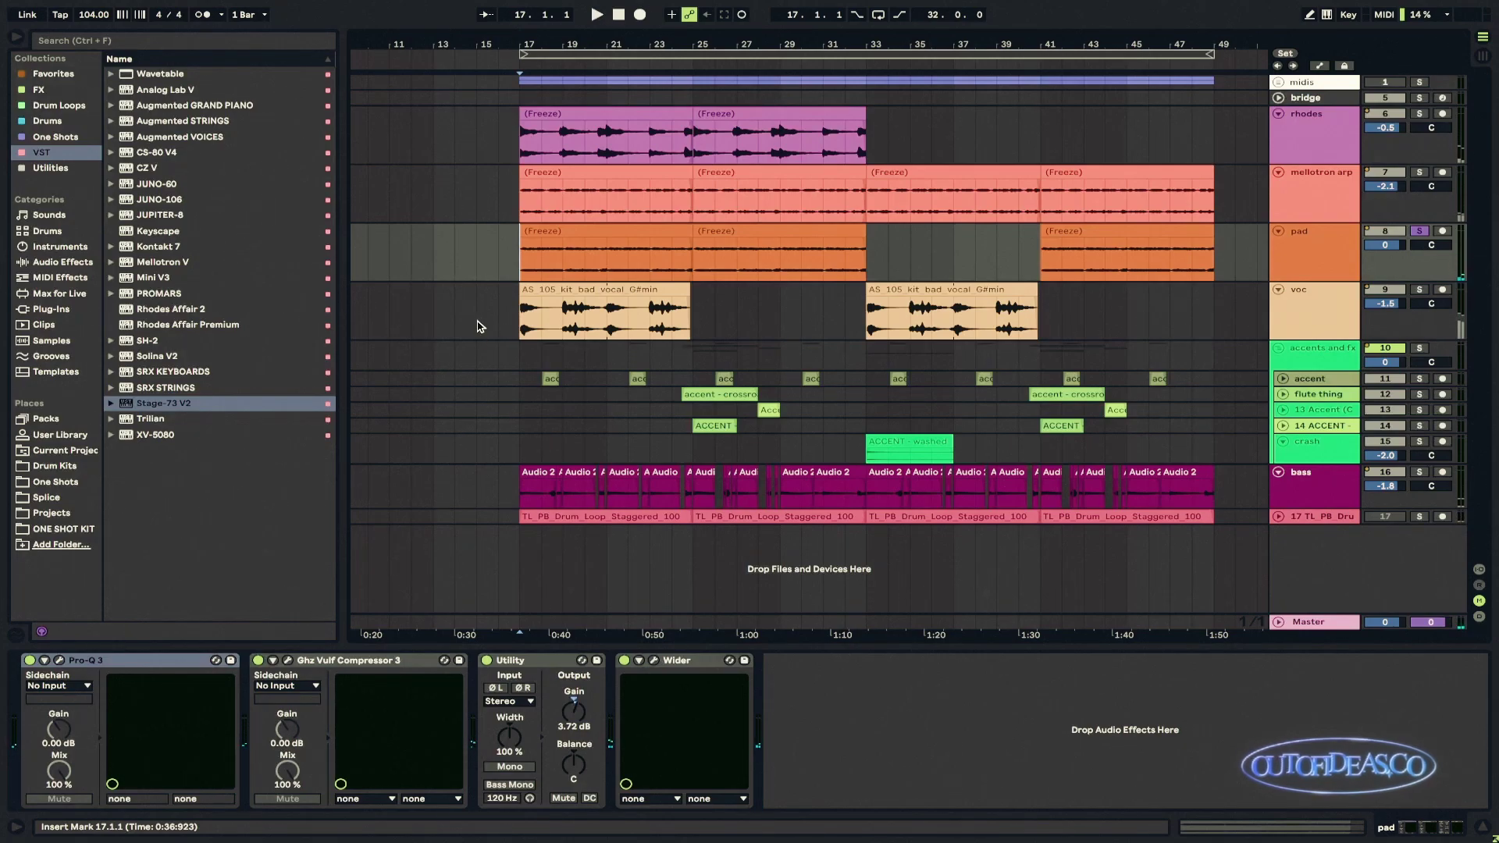
pyautogui.press('s')
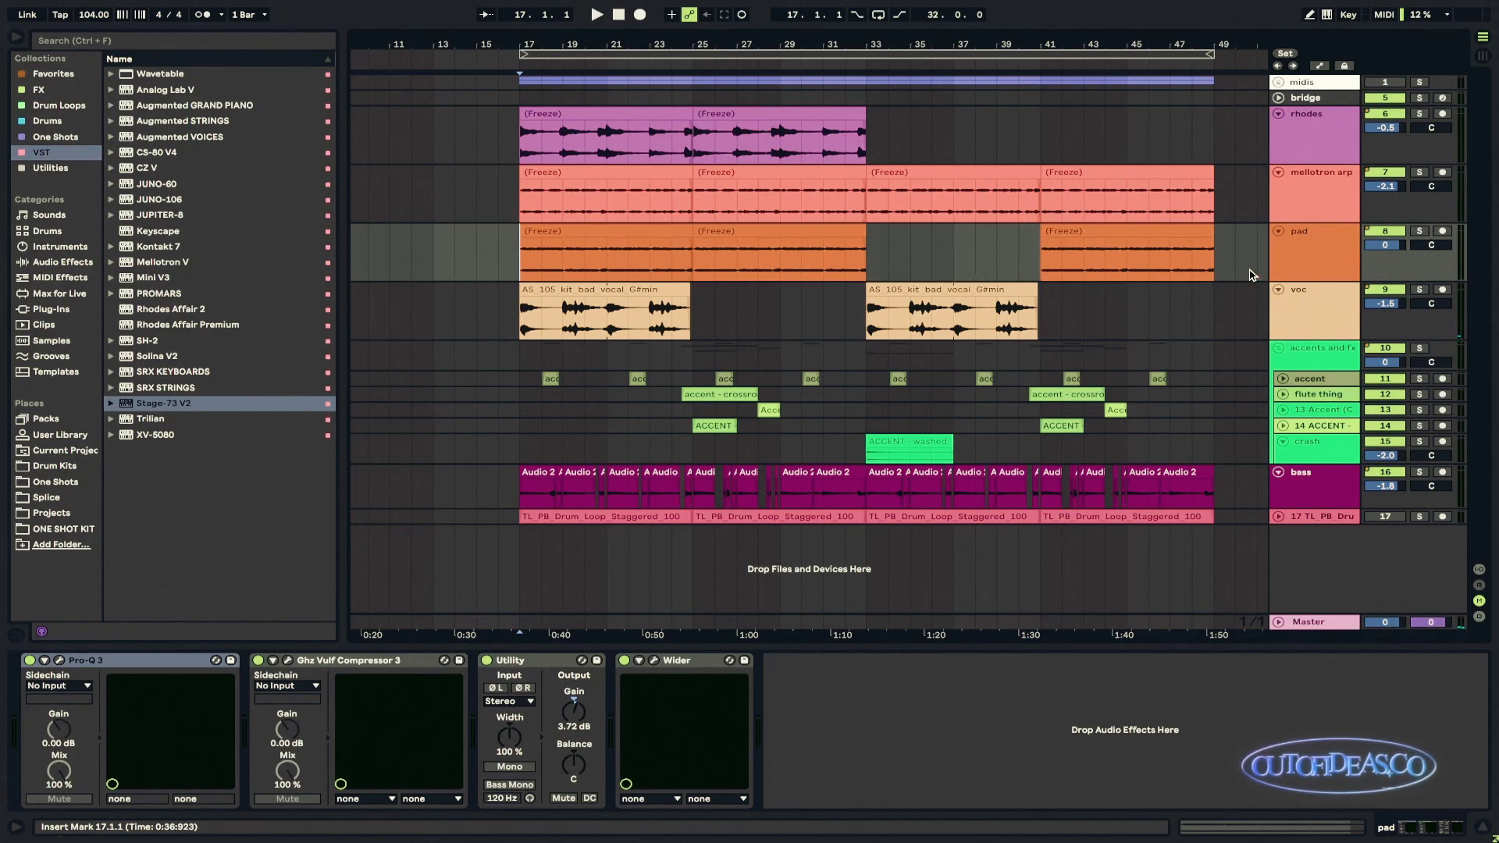
# Step: Inspect the pad track's Pro-Q 3 low-cut curve while its first clip plays in solo
pyautogui.click(652, 233)
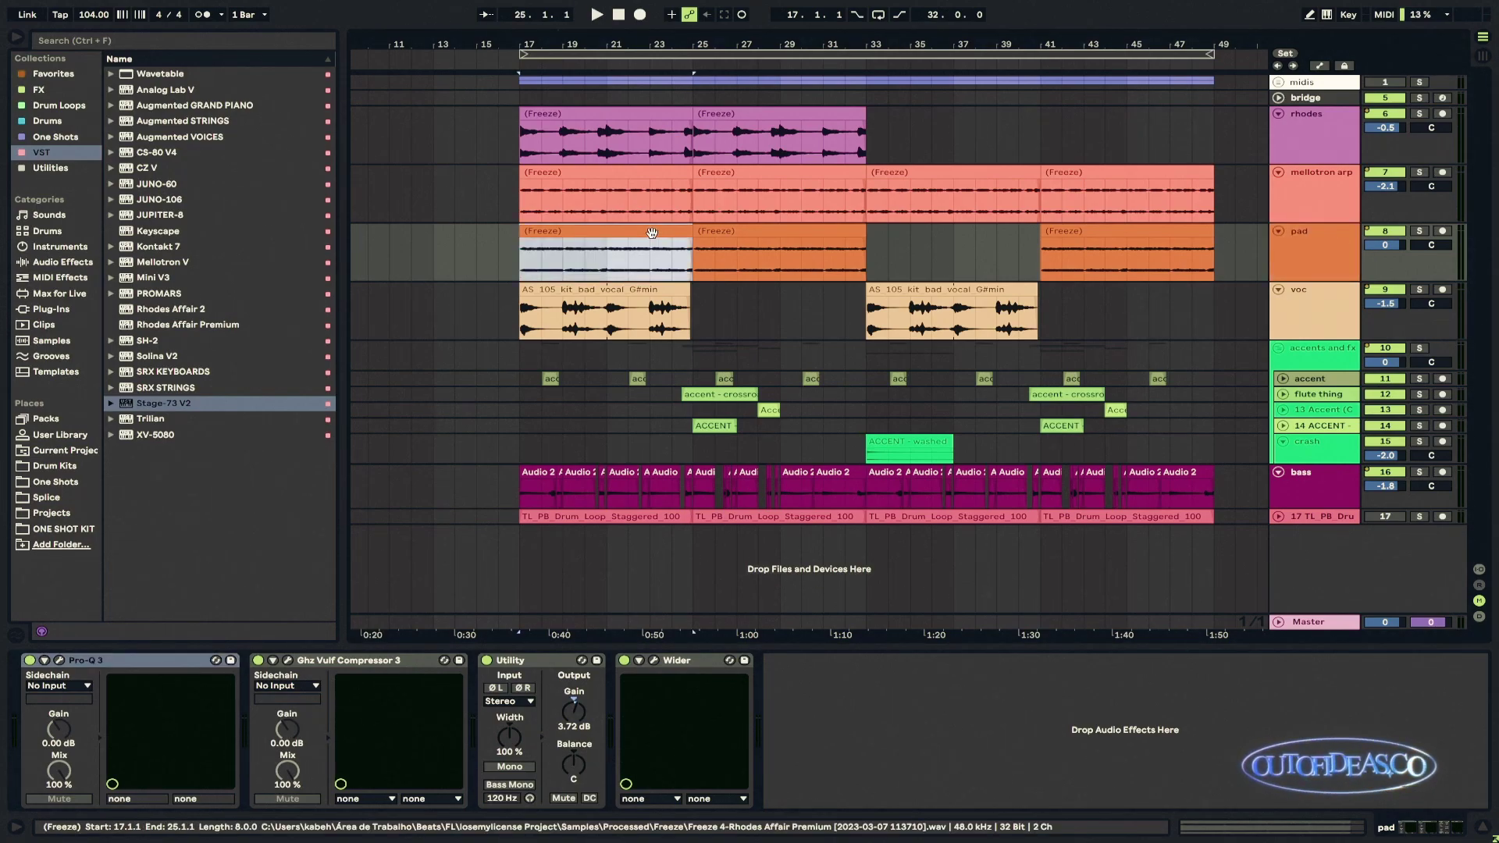
pyautogui.click(58, 661)
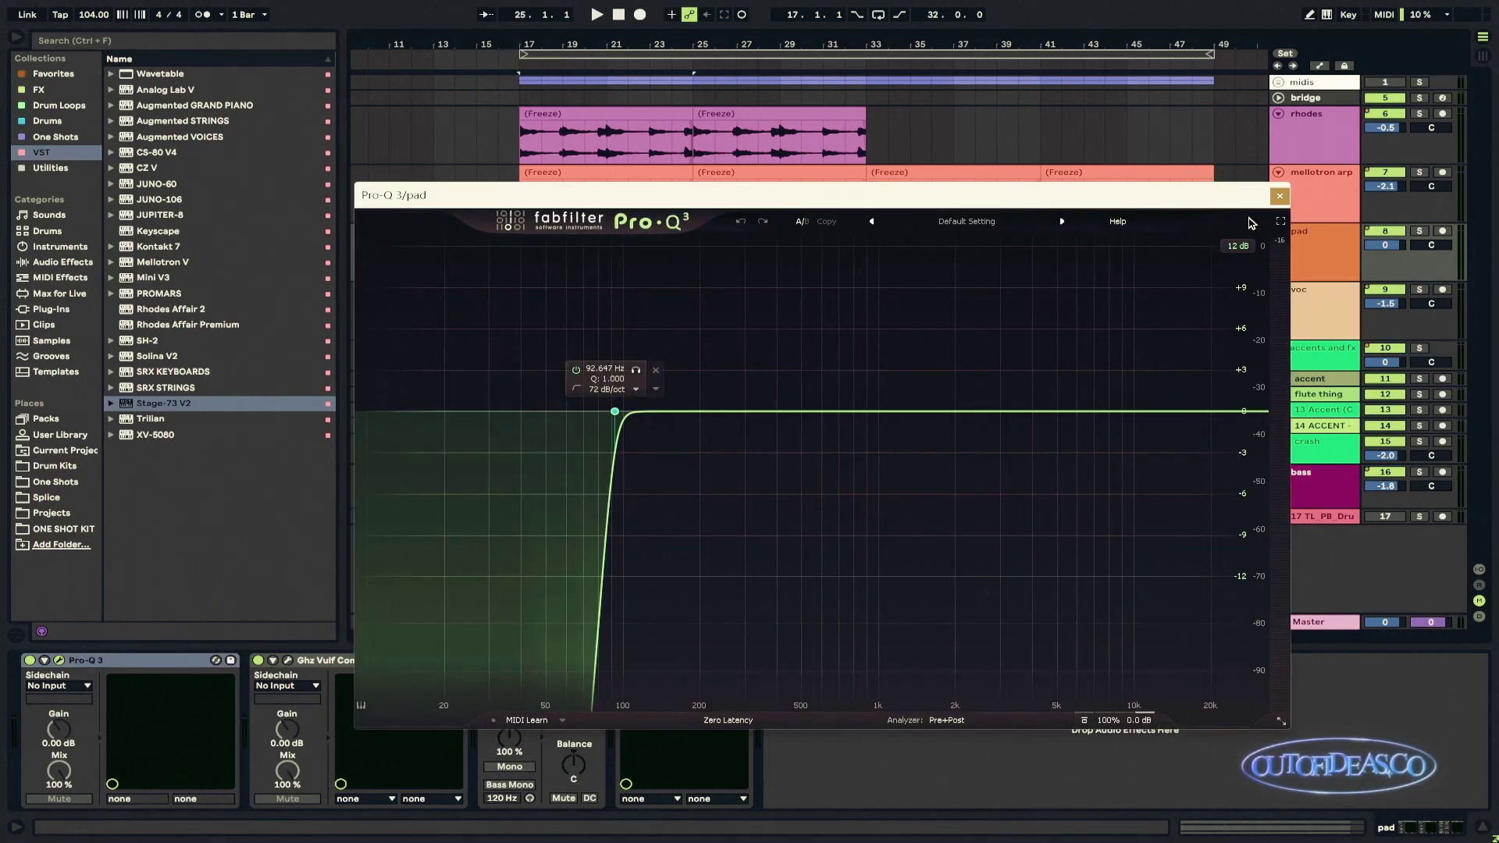
pyautogui.press('space')
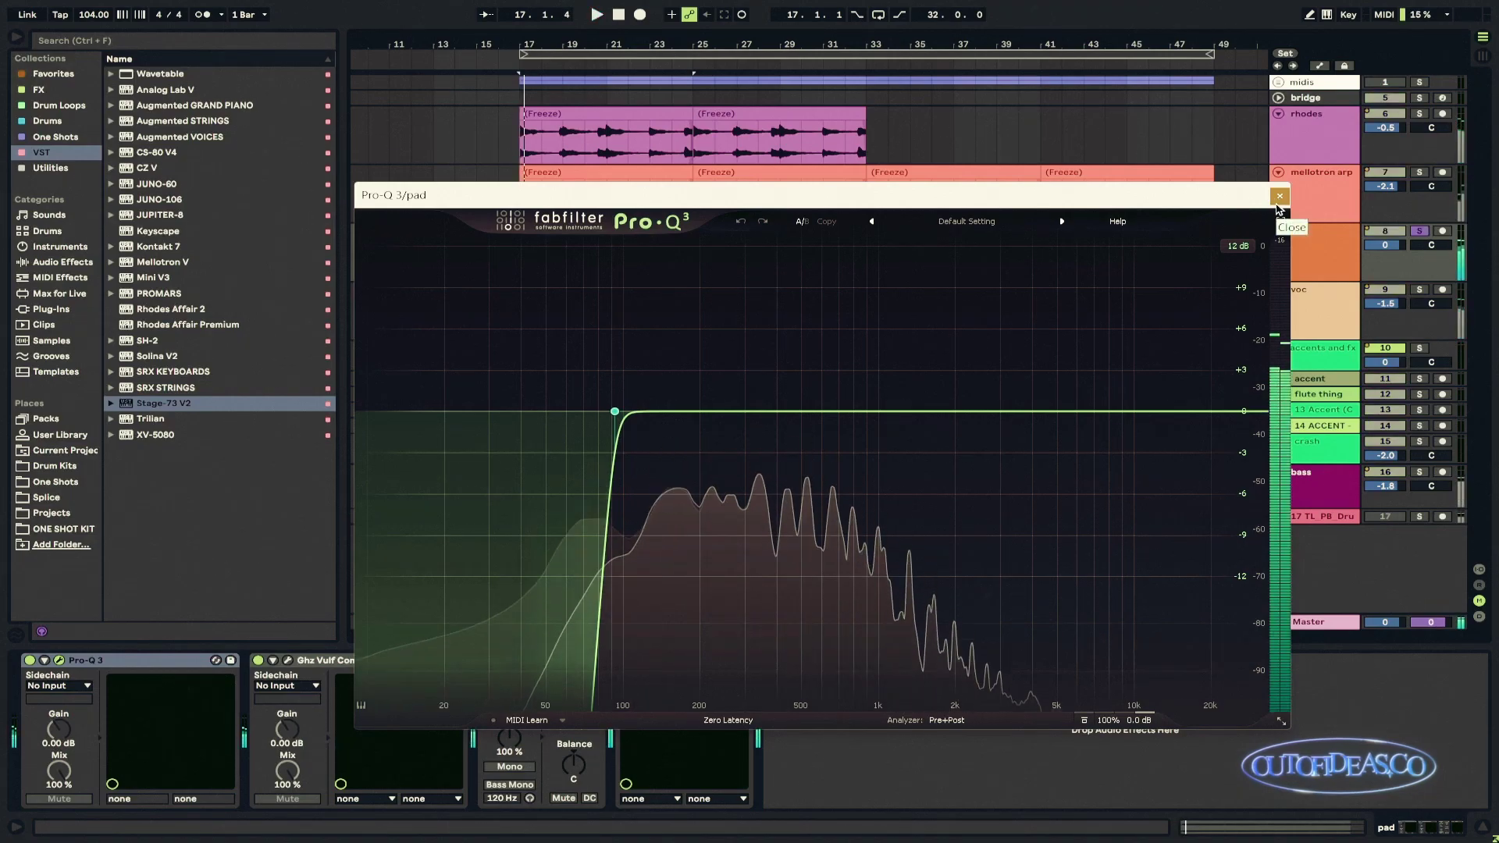
pyautogui.click(1282, 198)
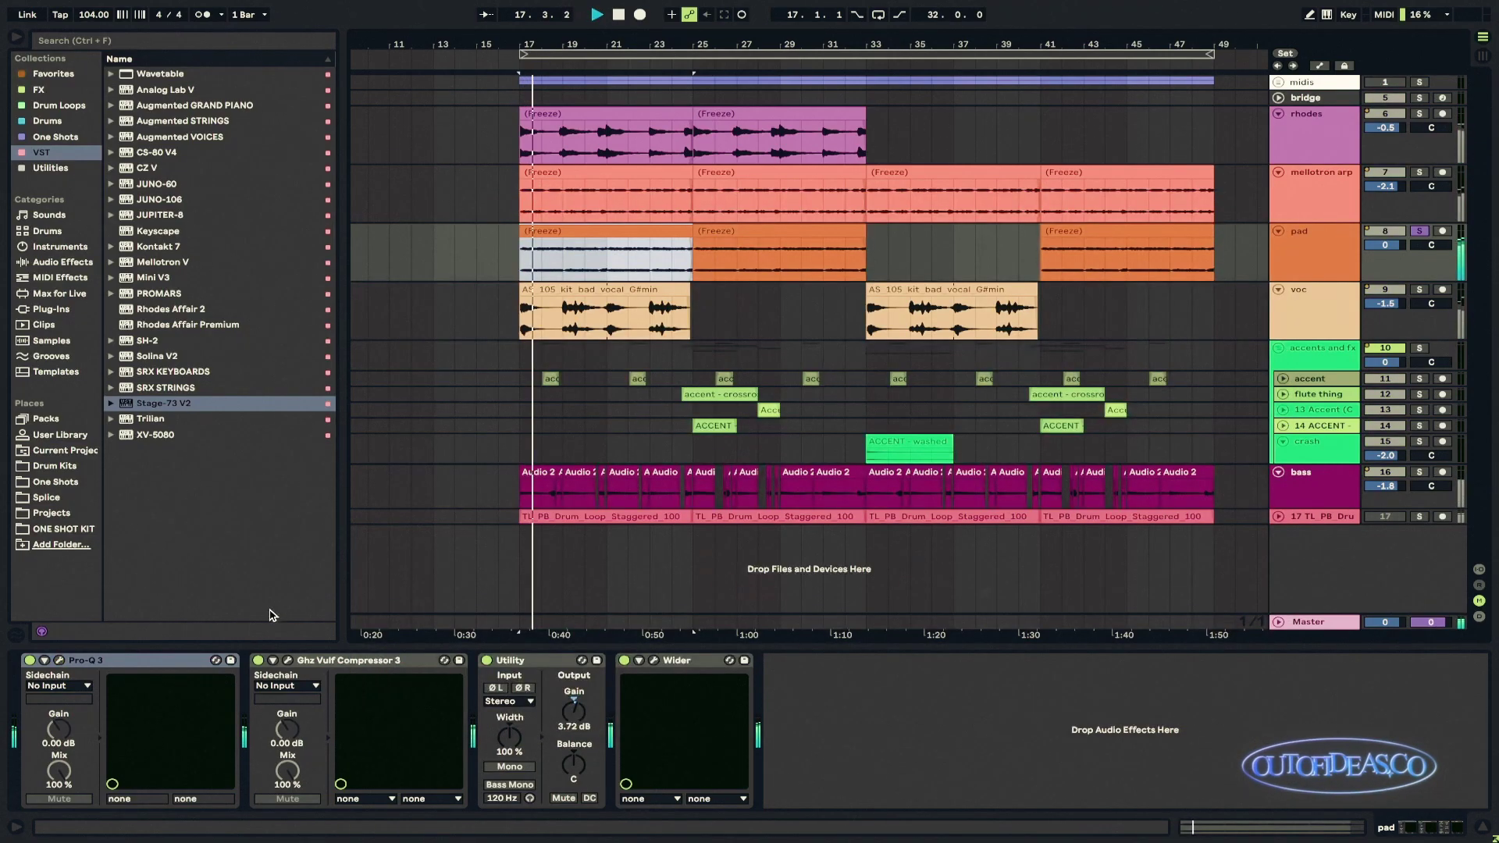
# Step: Review the Vulf Compressor and Wider settings on the pad track
pyautogui.click(287, 660)
pyautogui.click(1107, 182)
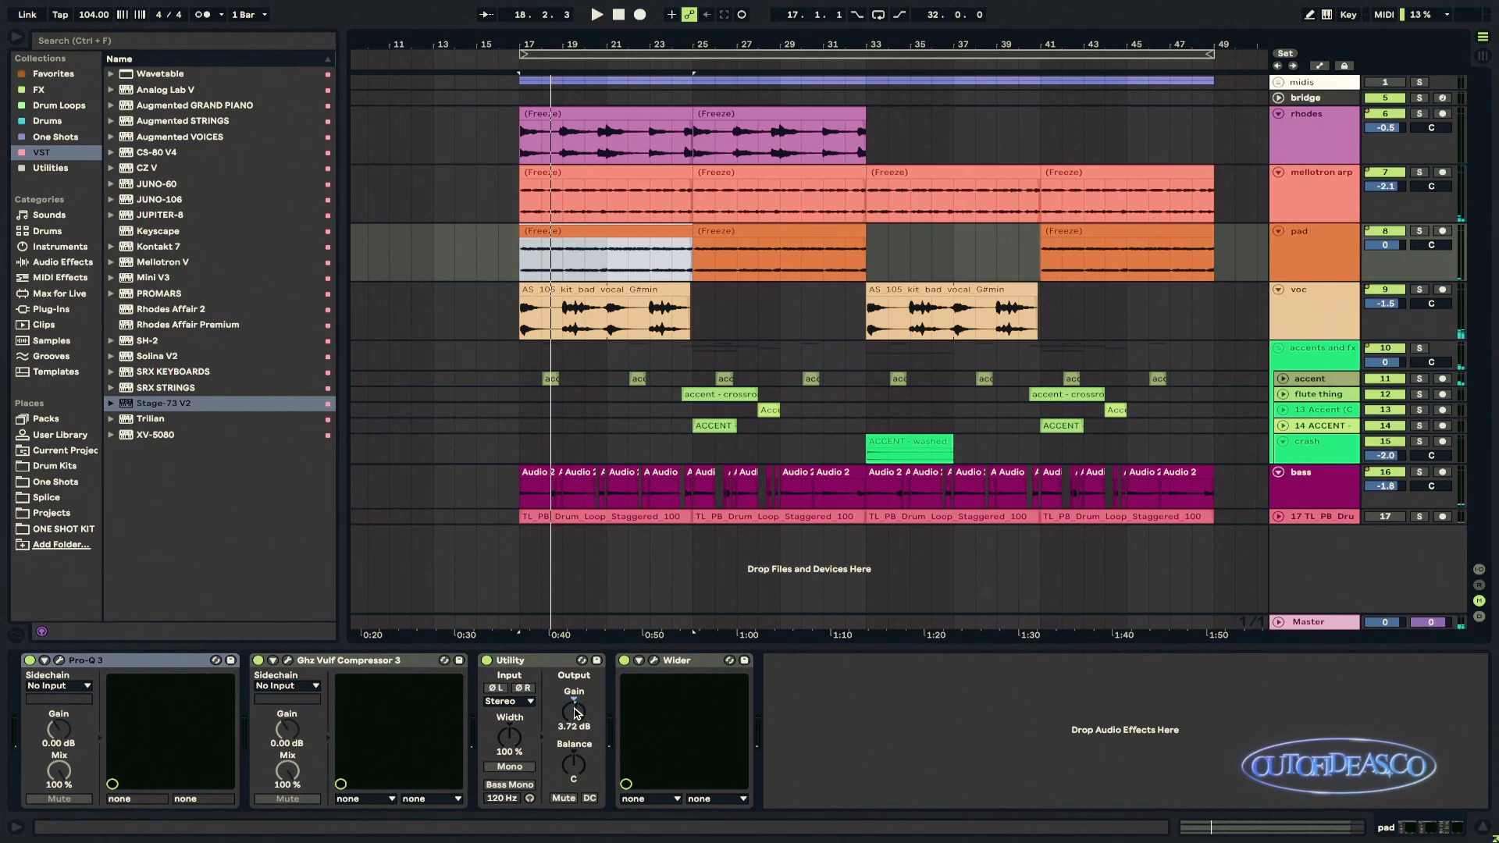
pyautogui.click(287, 662)
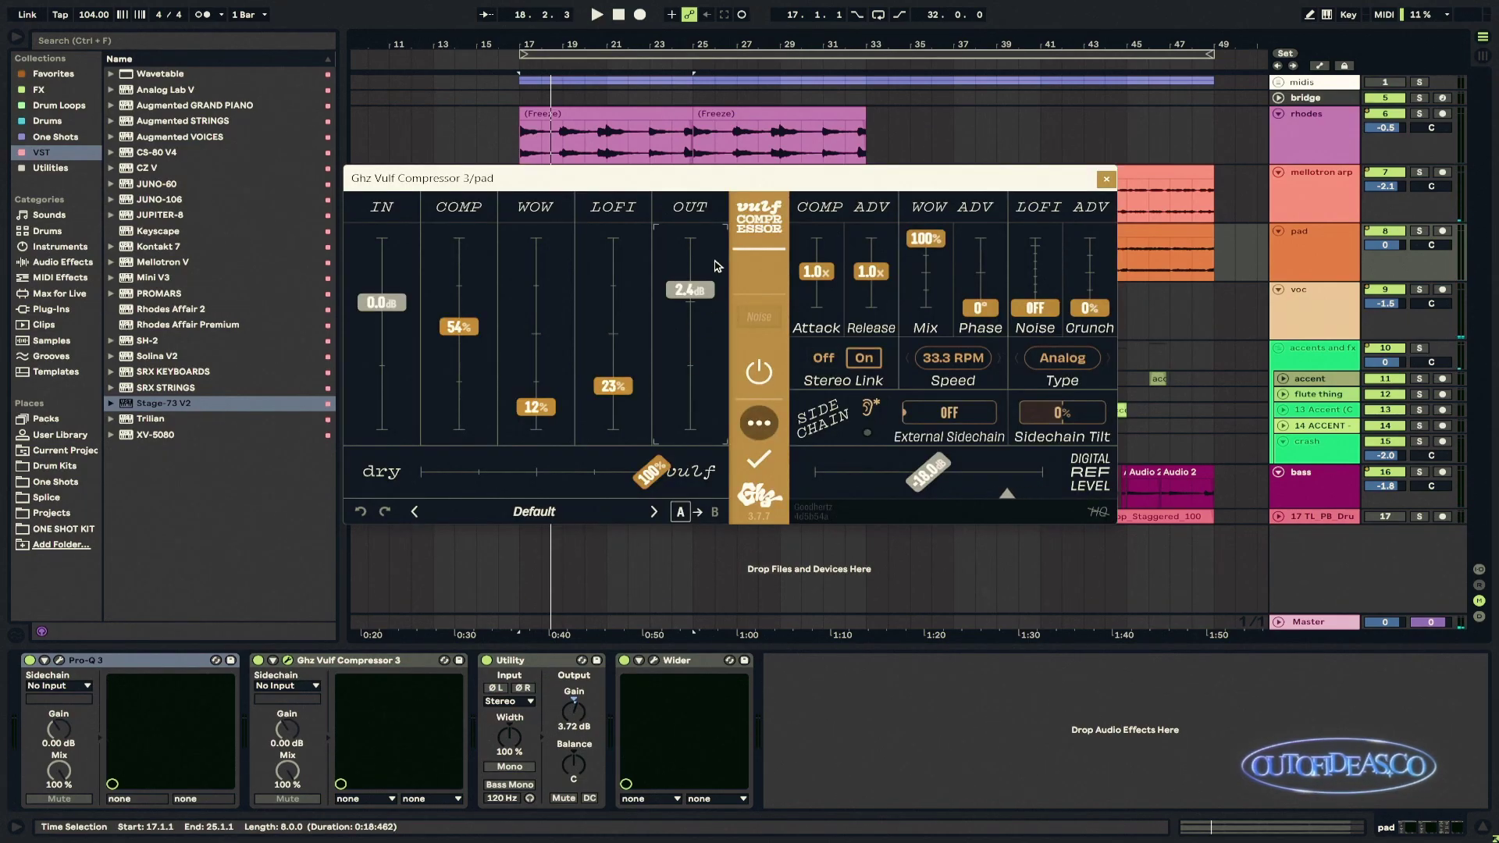
pyautogui.click(1105, 181)
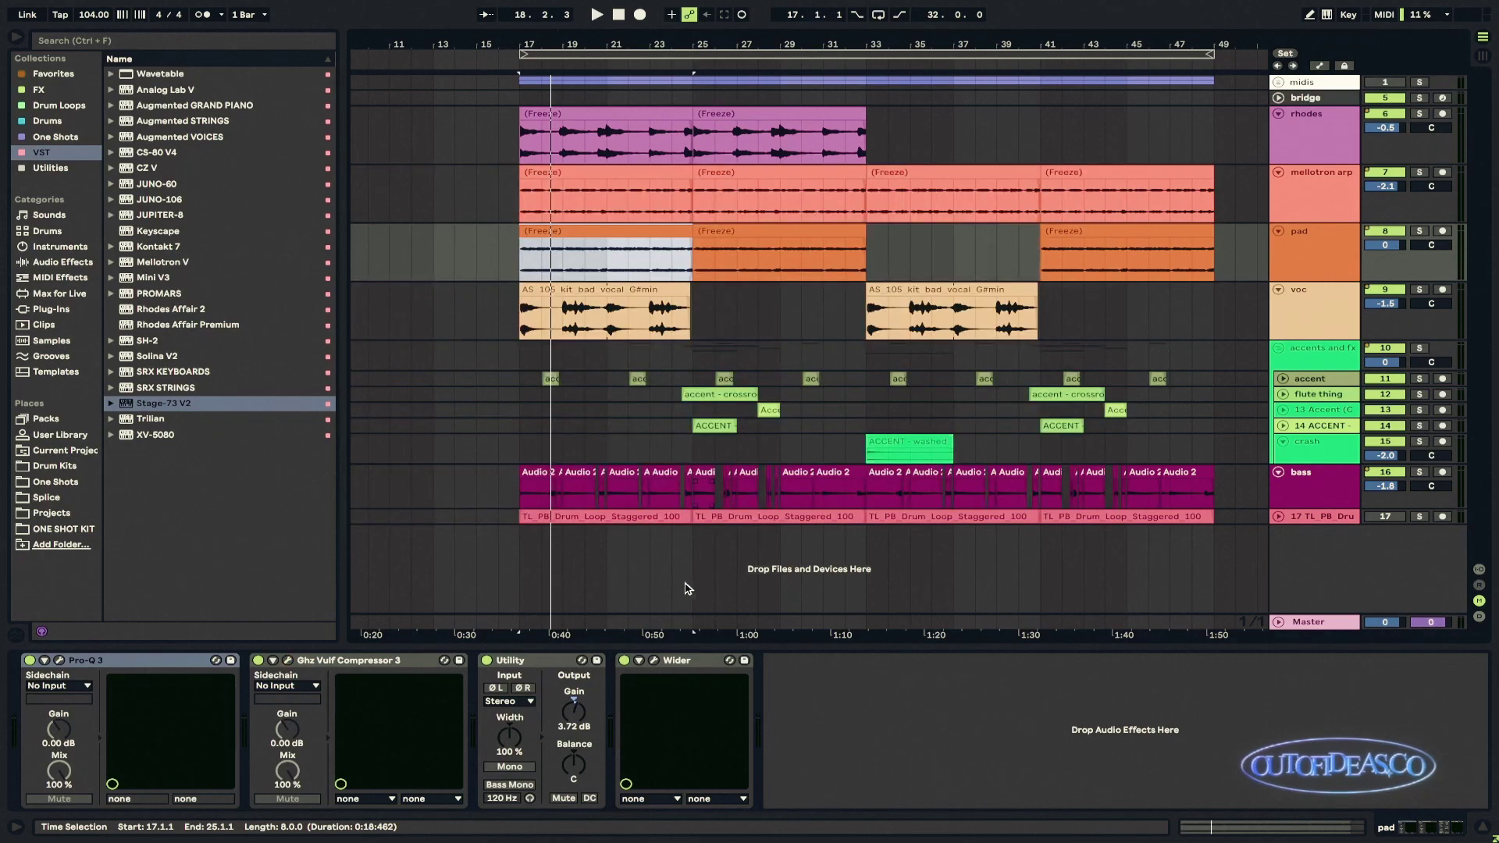
pyautogui.click(654, 661)
pyautogui.click(1057, 232)
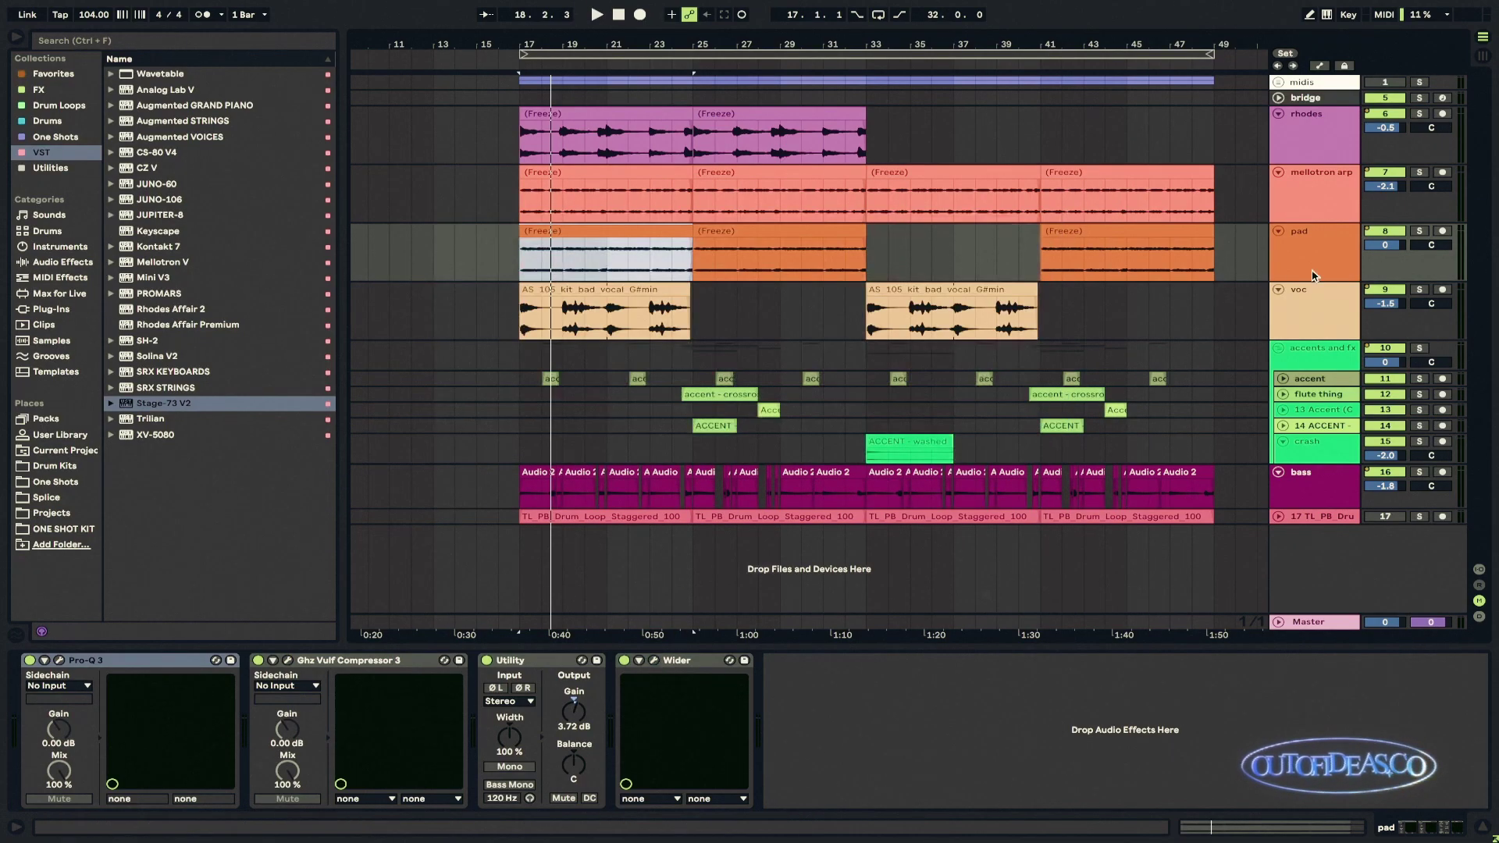
# Step: Play the rhodes and pad tracks together in solo from bar 17 with their record arming off
pyautogui.click(1323, 248)
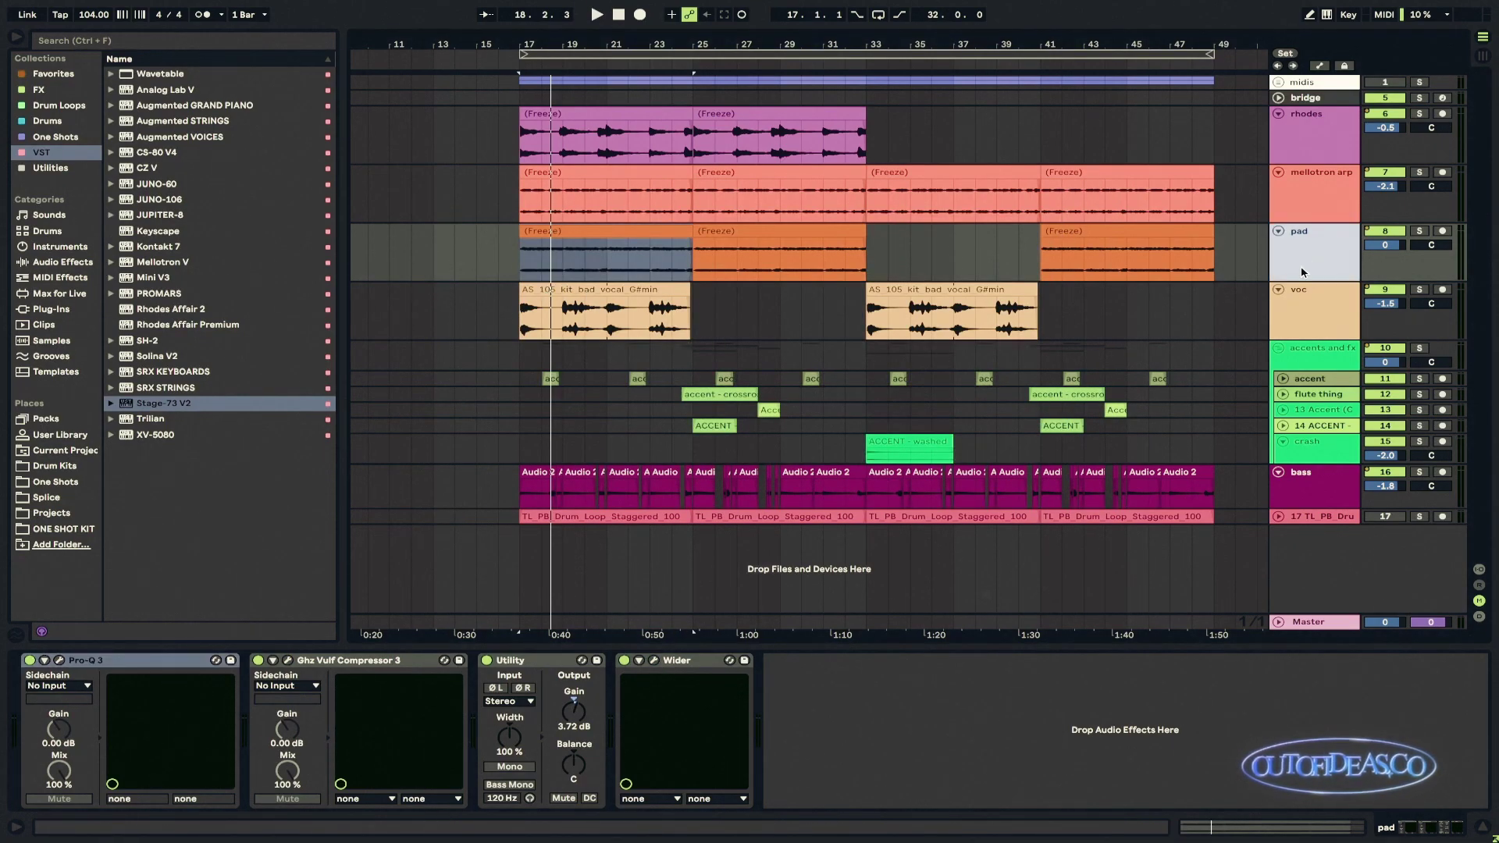
pyautogui.keyDown('ctrl'); pyautogui.click(1327, 147); pyautogui.keyUp('ctrl')
pyautogui.press('space')
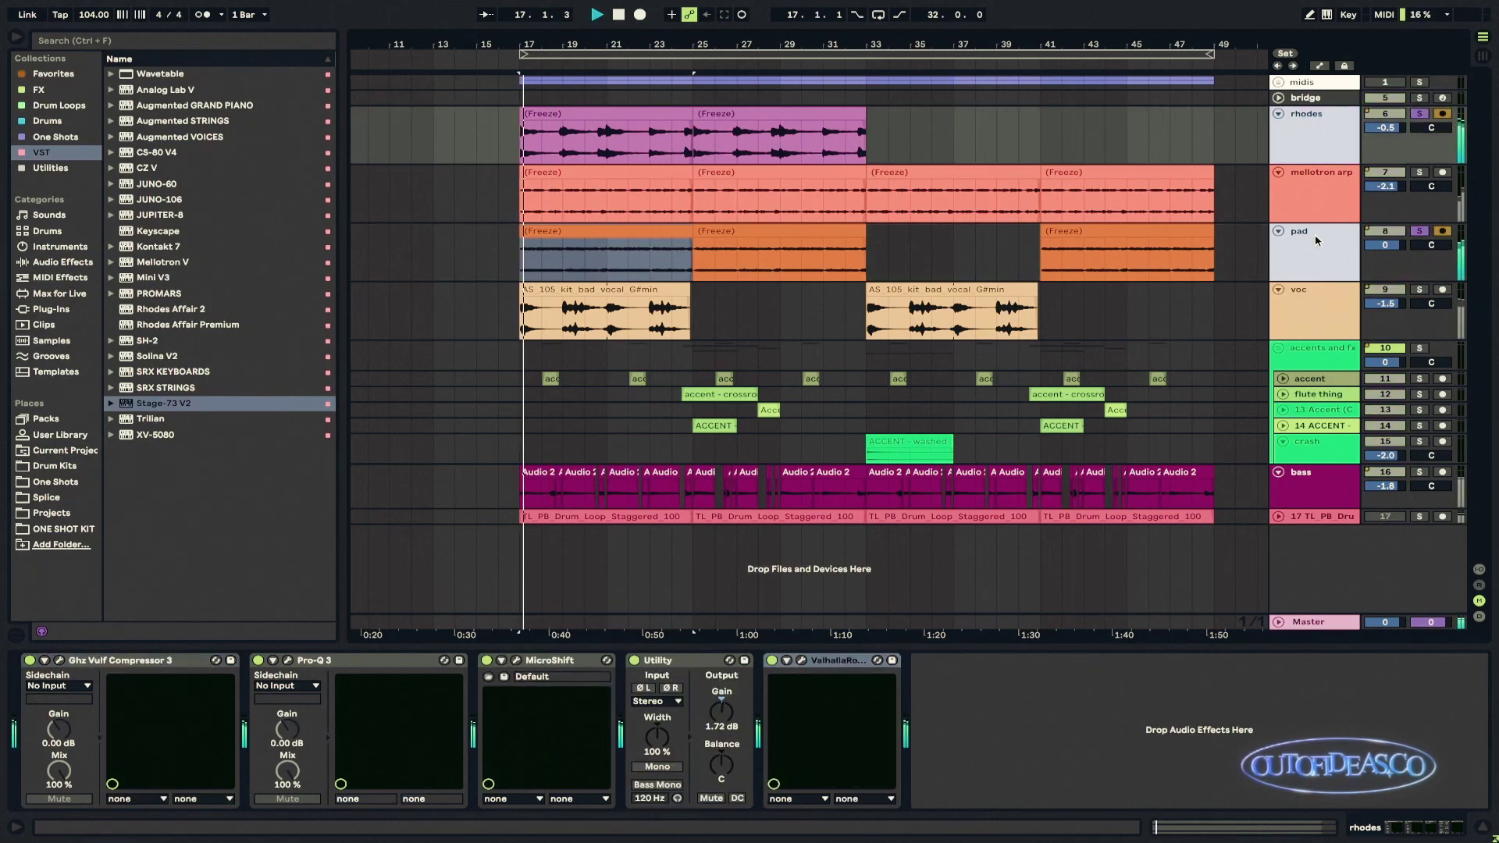
pyautogui.click(1441, 113)
pyautogui.click(1350, 159)
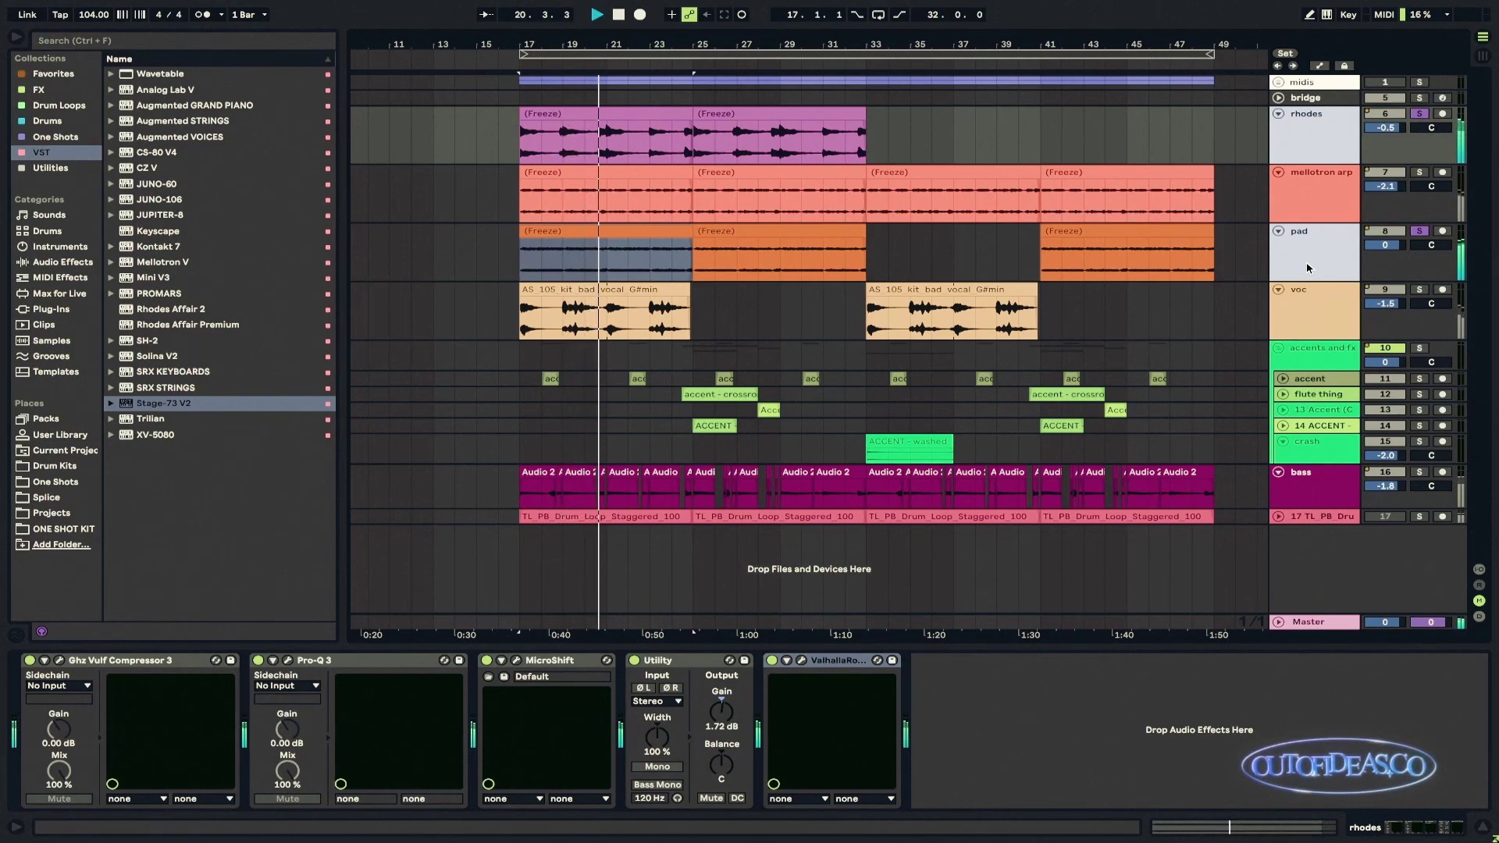
pyautogui.click(1307, 266)
pyautogui.press('space')
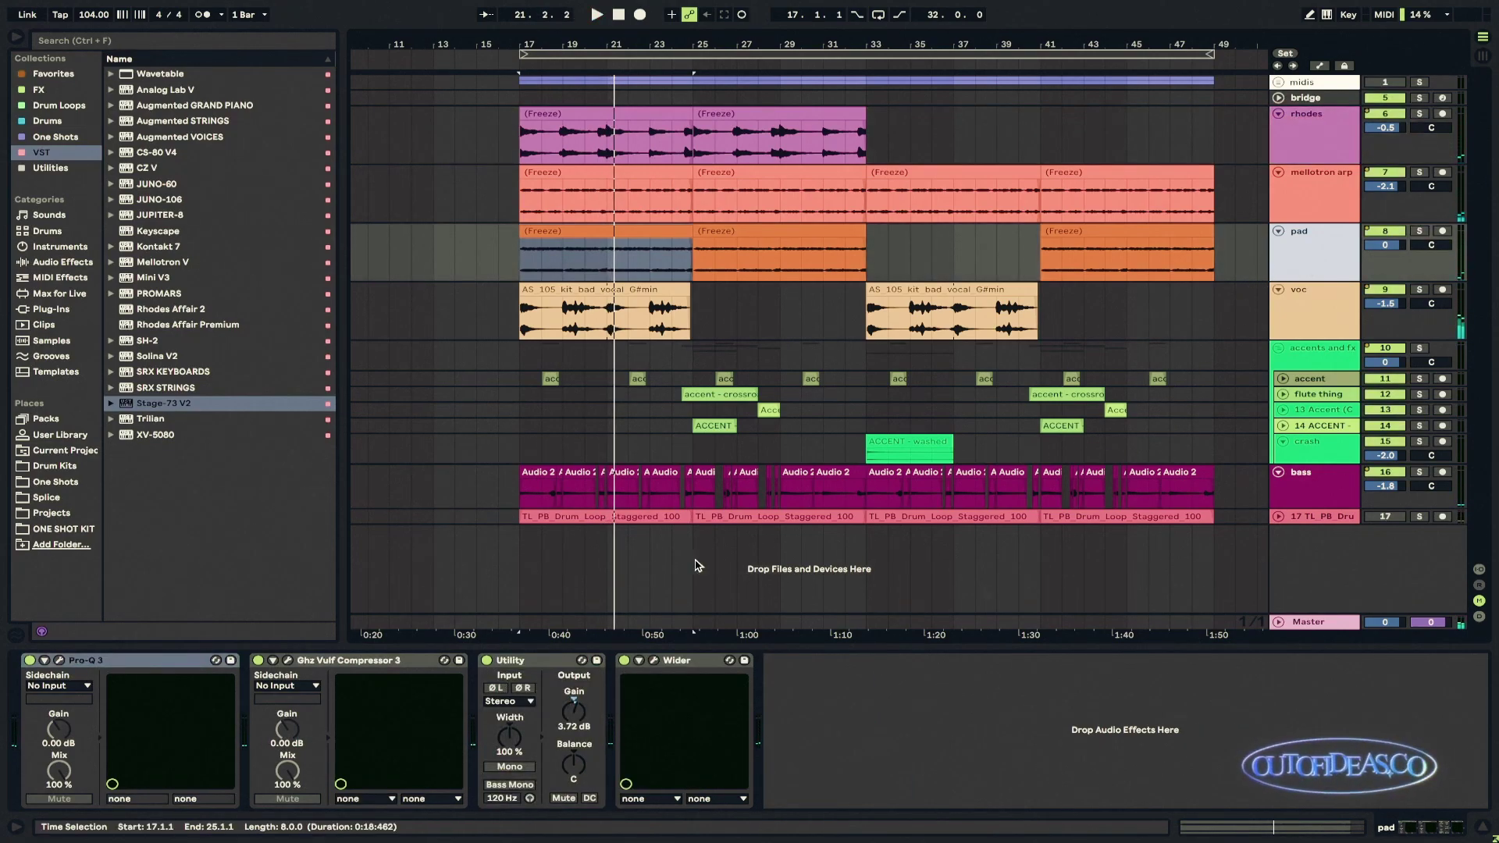
# Step: Make the bass track taller and select its first audio clip at bar 17
pyautogui.moveTo(1274, 508); pyautogui.dragTo(1275, 577)
pyautogui.scroll(-1, 882, 490)
pyautogui.click(520, 517)
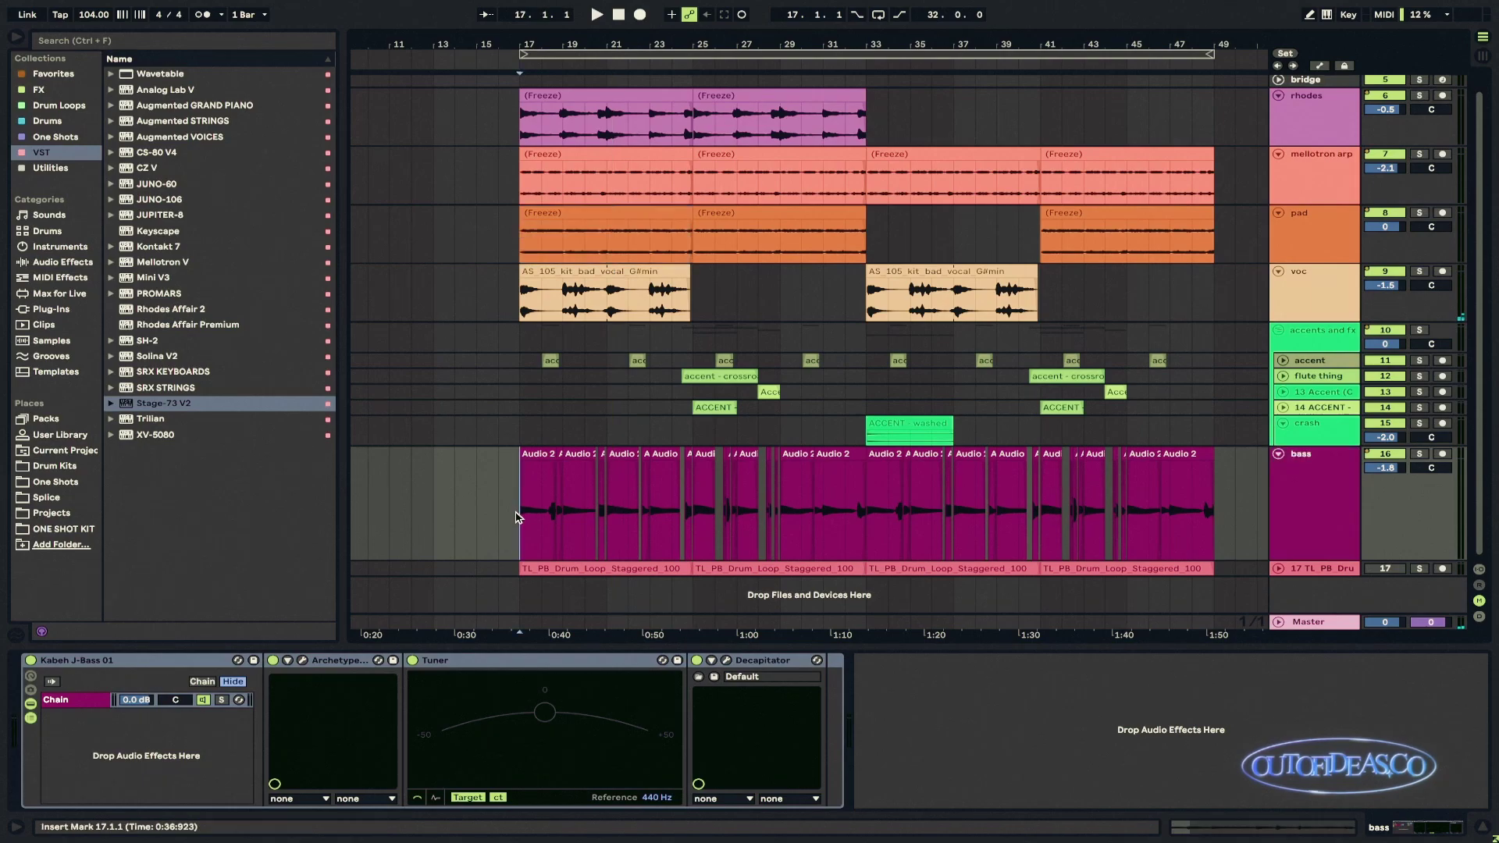
pyautogui.scroll(3, 520, 516)
pyautogui.click(582, 457)
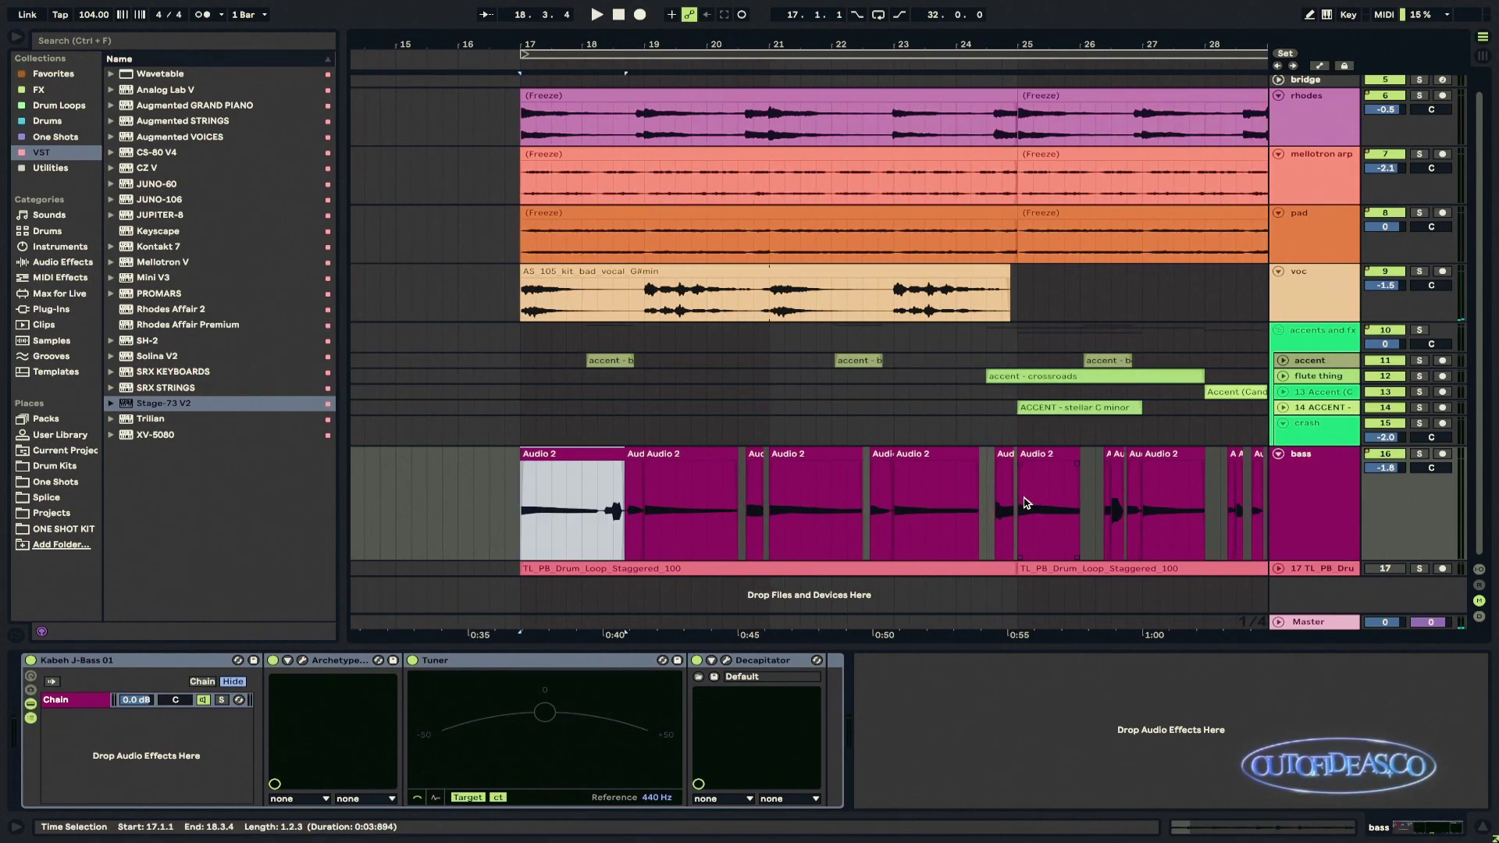
# Step: Listen to the bass track on its own from bar 17 with its audio clips enlarged in the arrangement
pyautogui.keyDown('shift'); pyautogui.click(1027, 504); pyautogui.keyUp('shift')
pyautogui.press('z')
pyautogui.click(367, 410)
pyautogui.press('space')
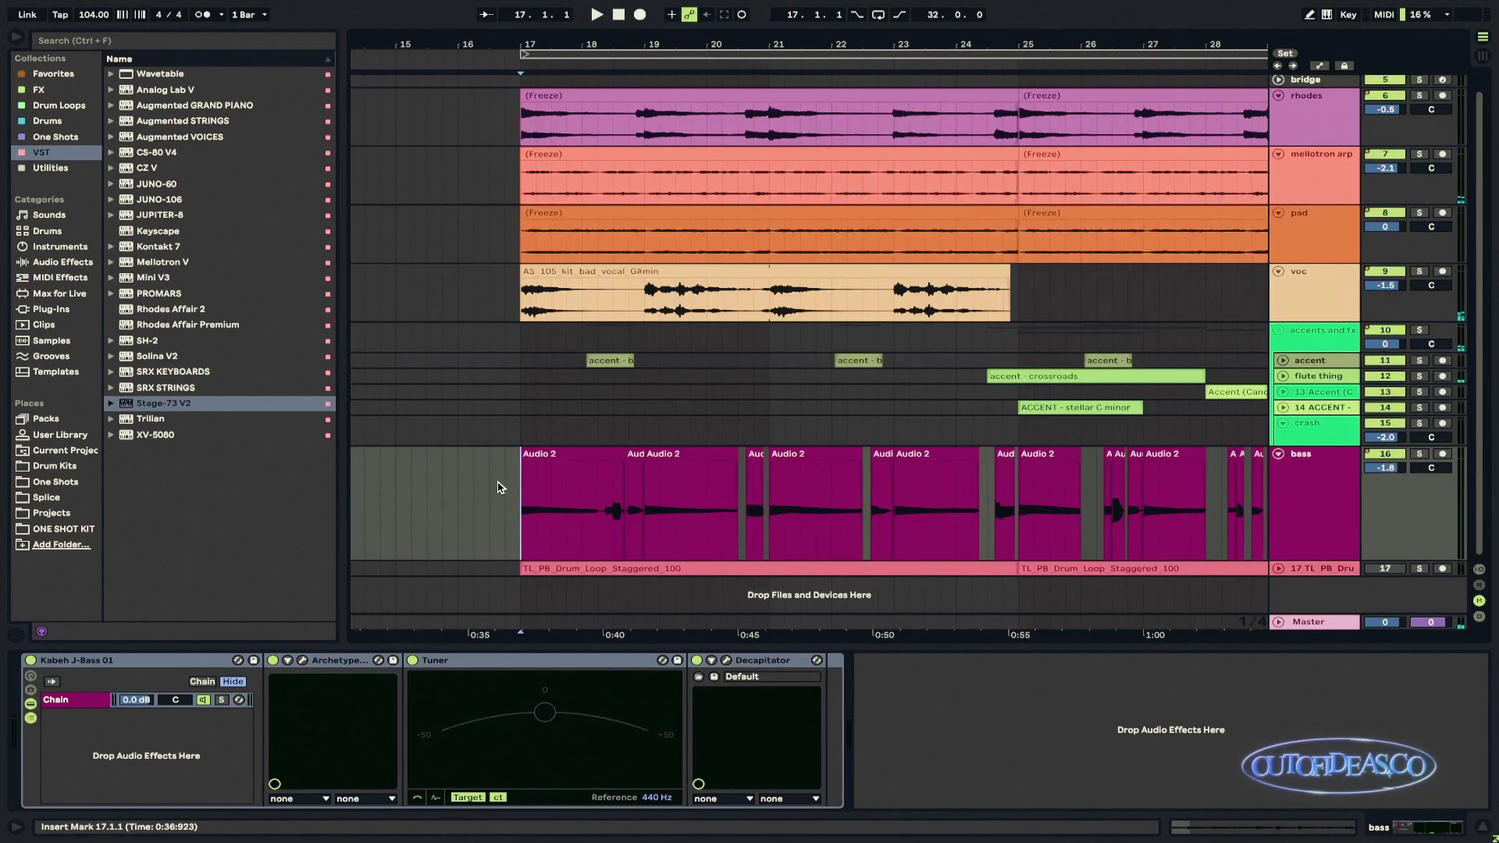
# Step: Open the bass track's Archetype Cory Wong plugin at Medium window size and look over its presets and amp settings
pyautogui.click(302, 660)
pyautogui.click(1482, 812)
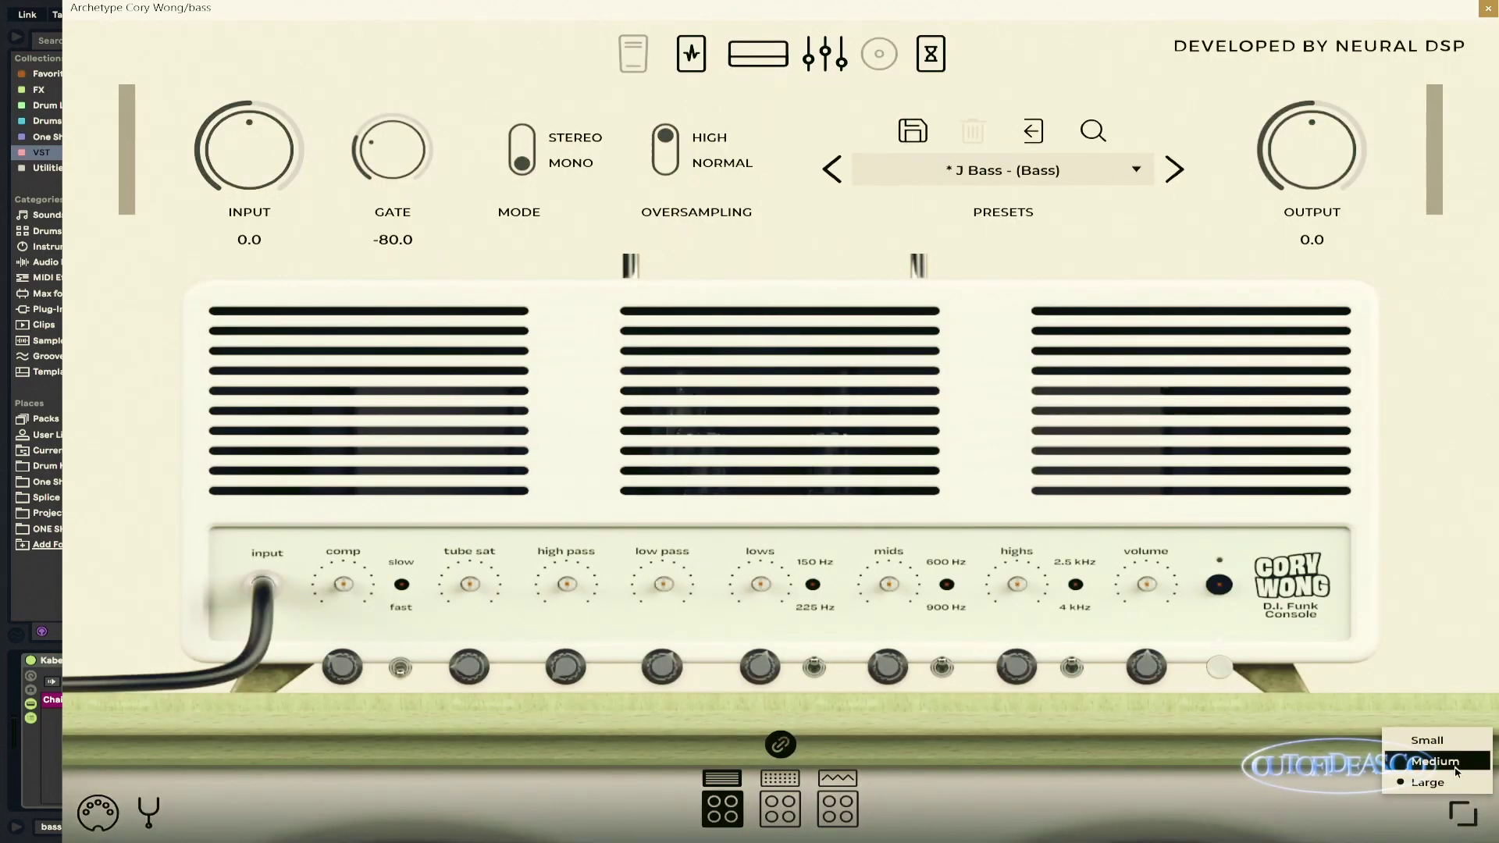
pyautogui.click(1441, 759)
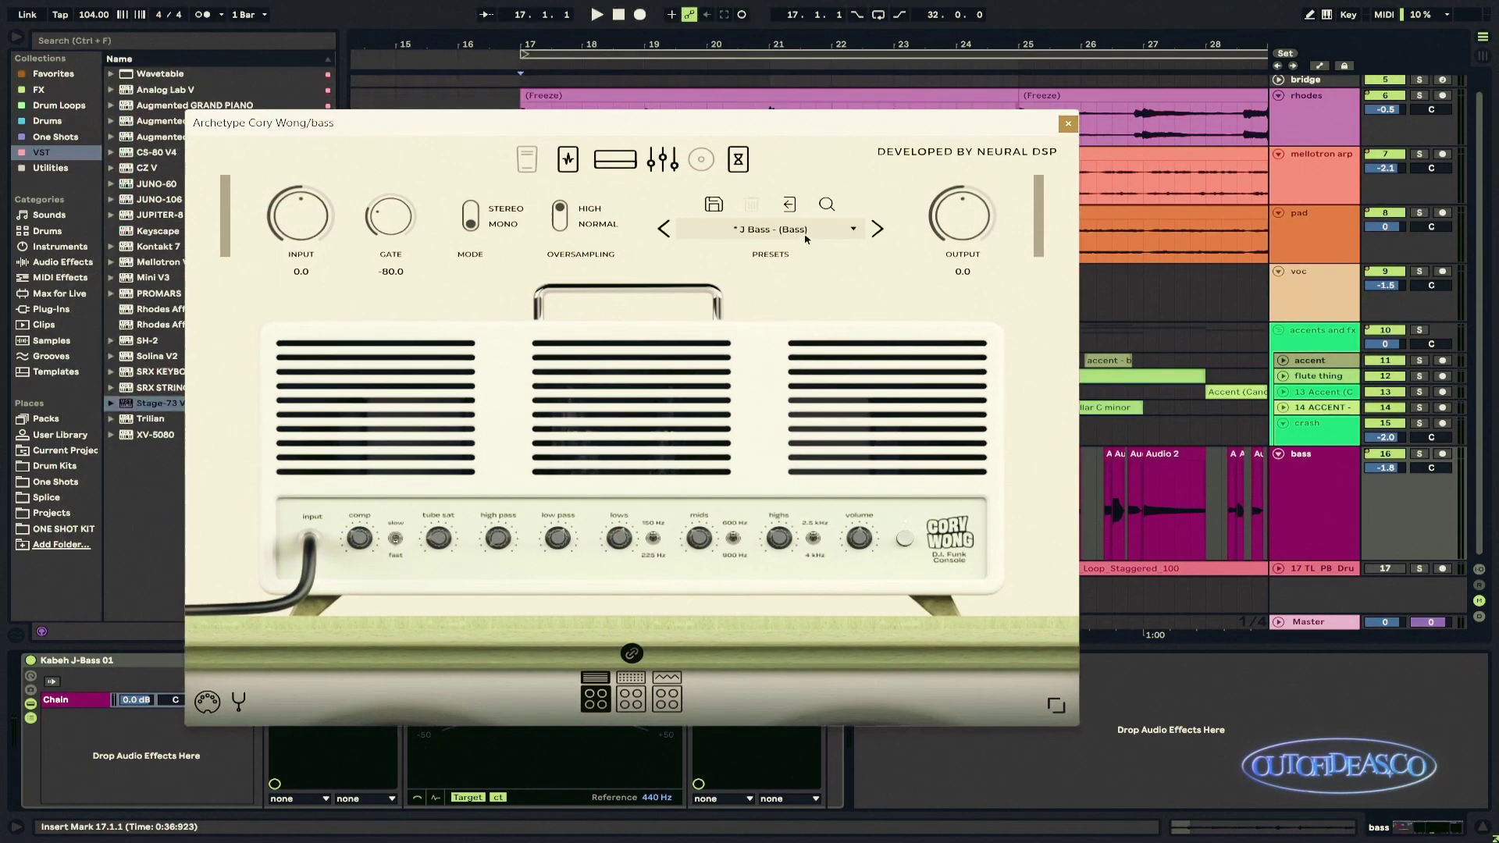
pyautogui.click(773, 228)
pyautogui.moveTo(748, 337)
pyautogui.moveTo(857, 348)
pyautogui.click(1042, 557)
# Step: Review the bass track's Archetype graphic EQ and delay/reverb pedal pages, along with its Decapitator settings
pyautogui.click(738, 160)
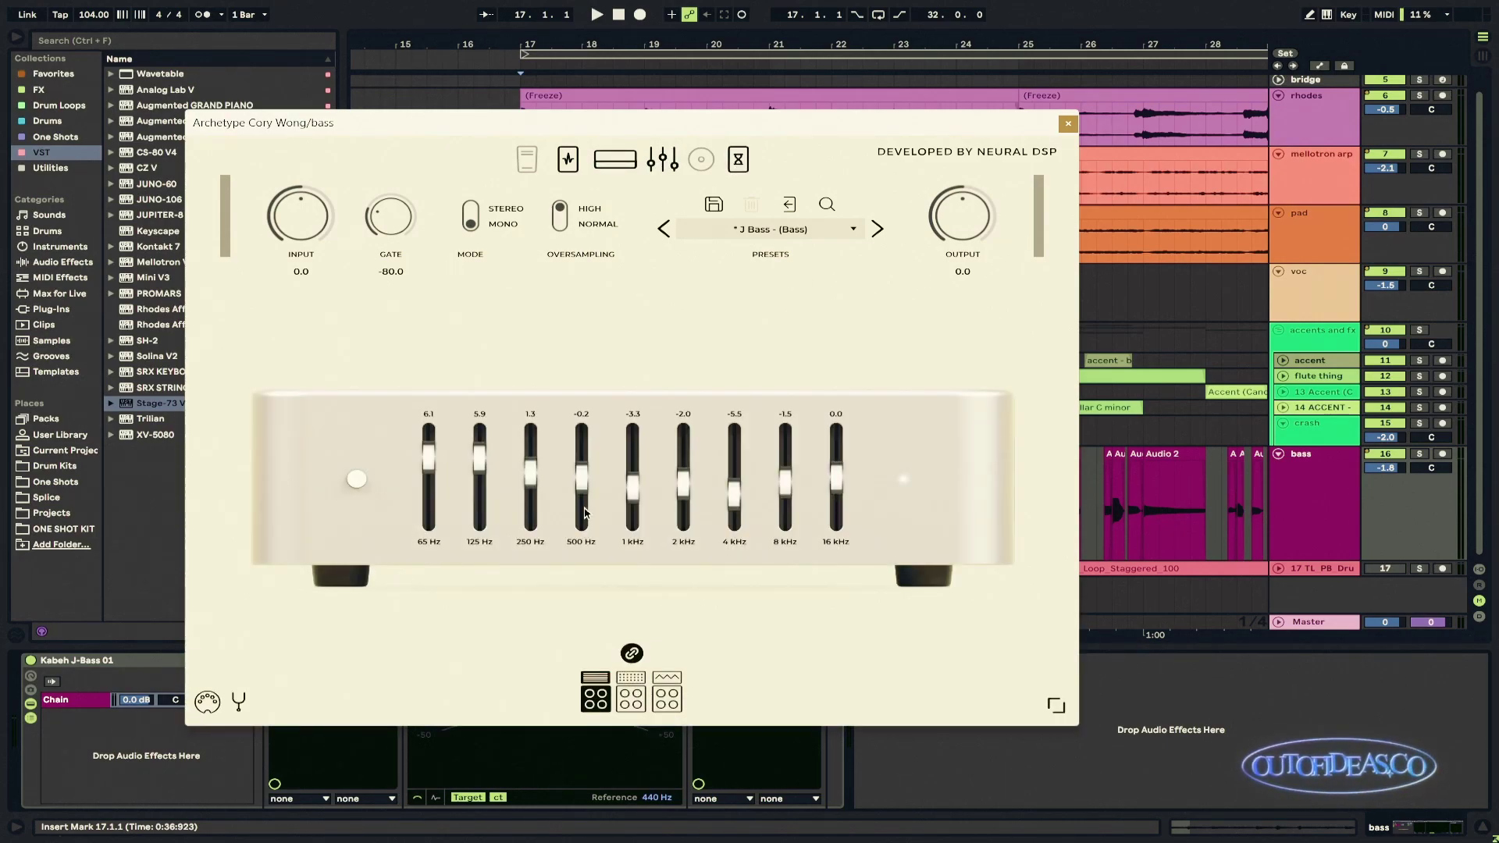
pyautogui.click(742, 165)
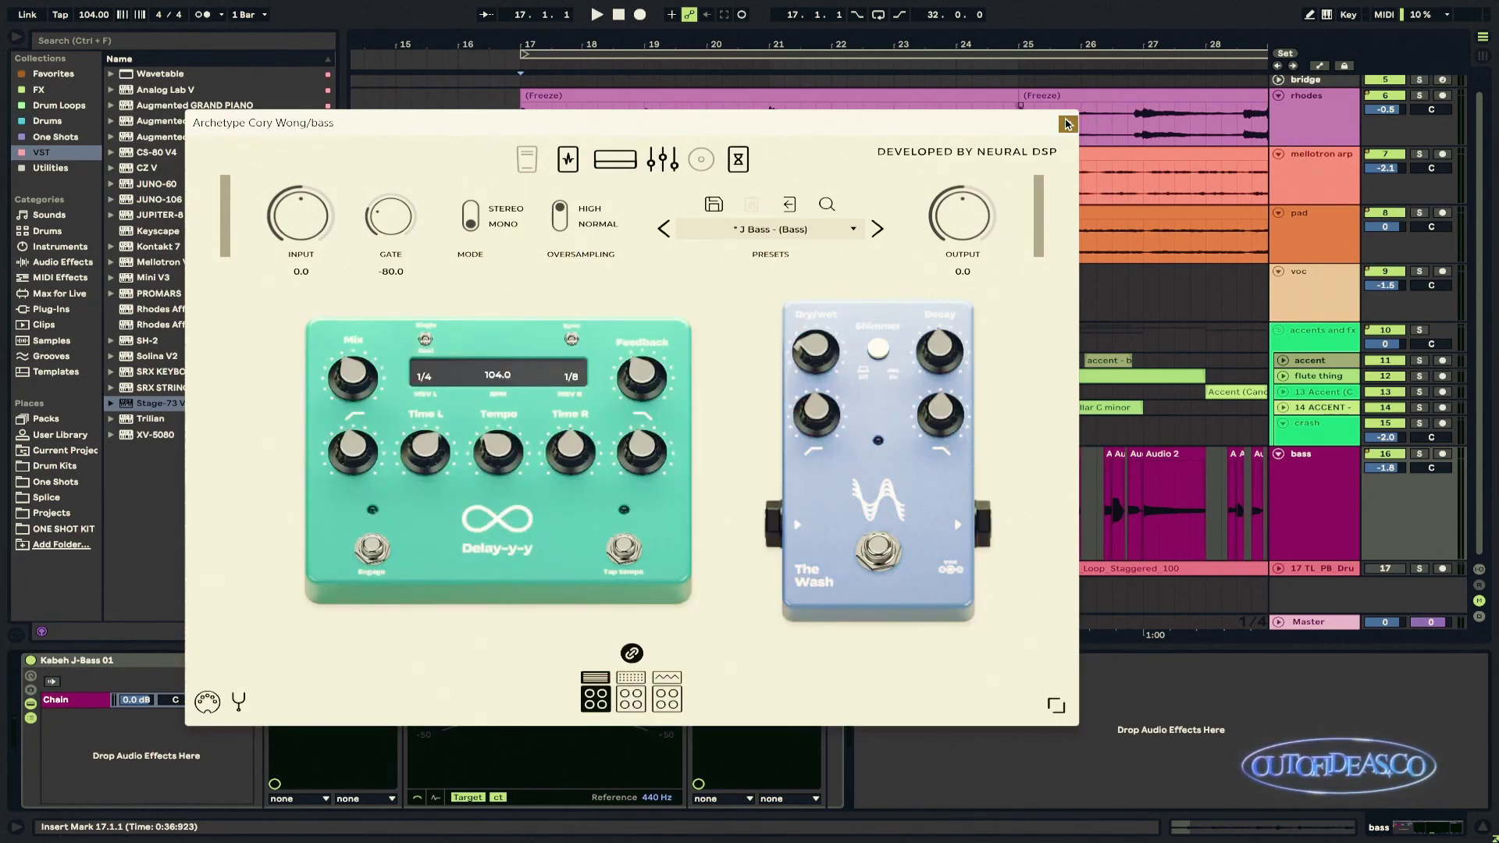
pyautogui.click(1067, 123)
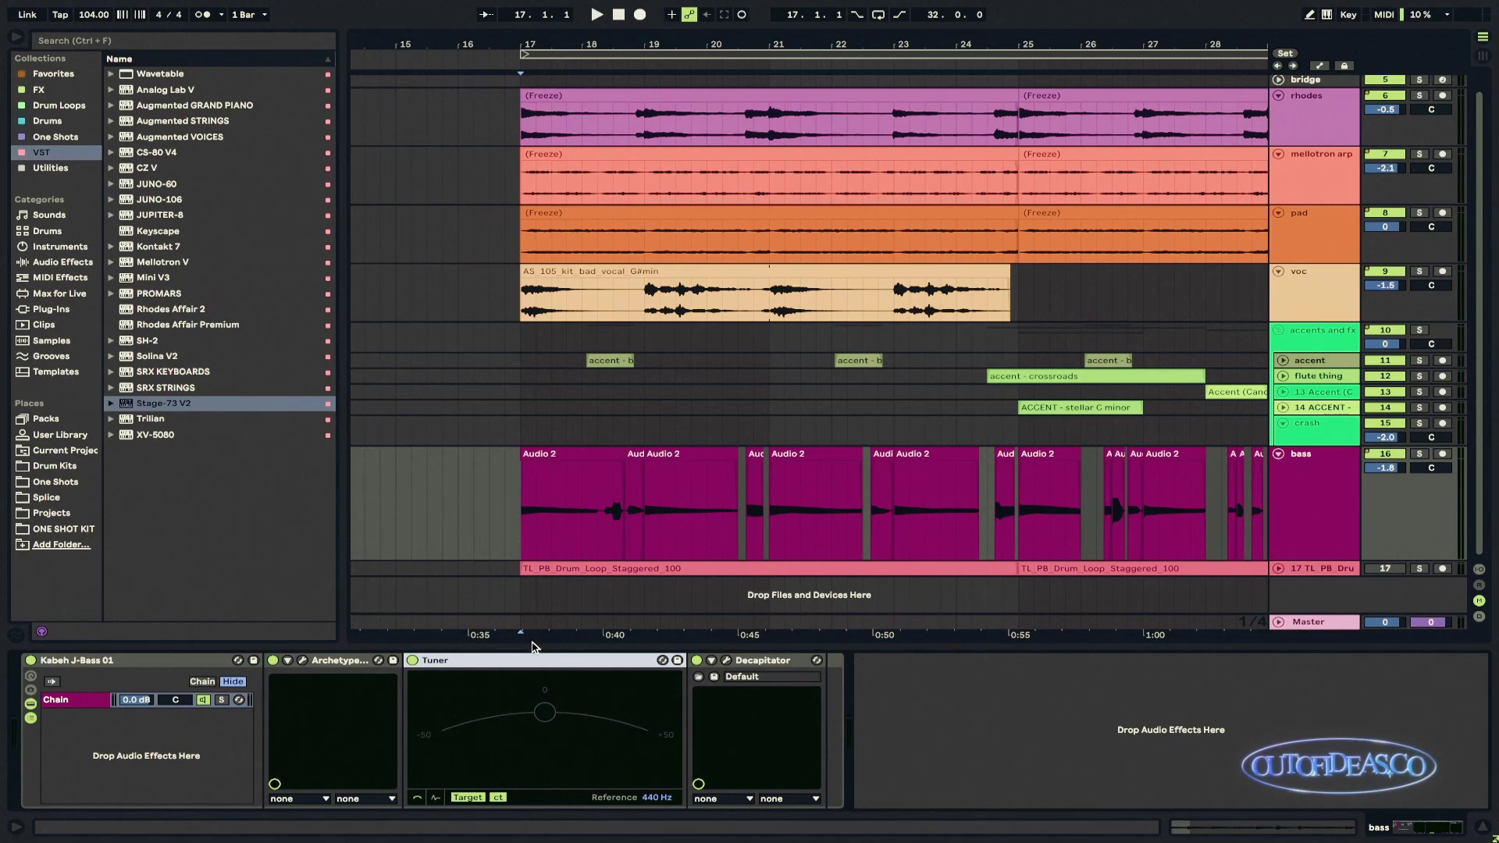
pyautogui.click(726, 659)
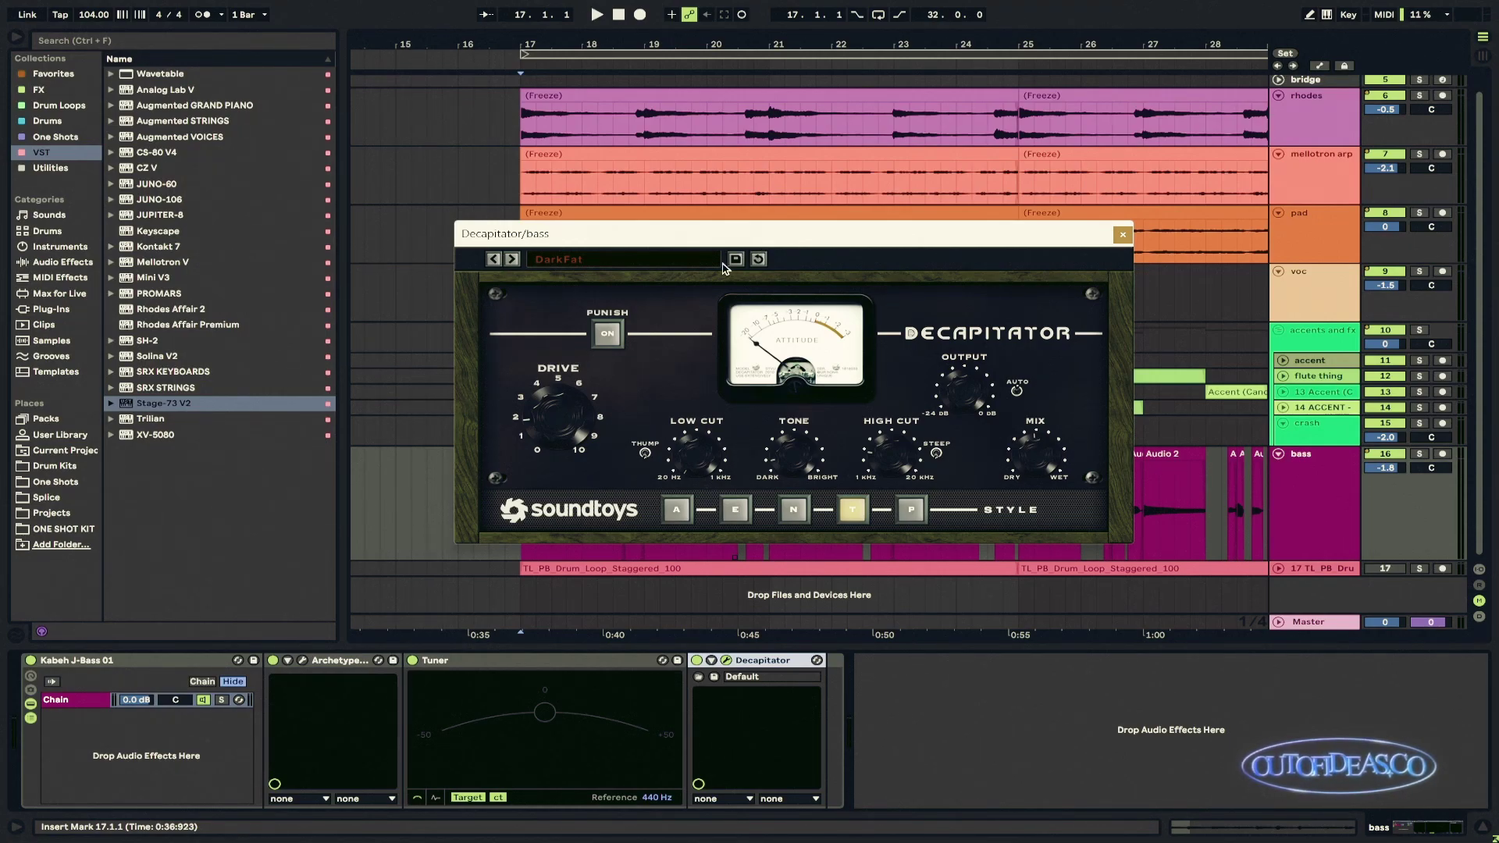
pyautogui.click(1120, 235)
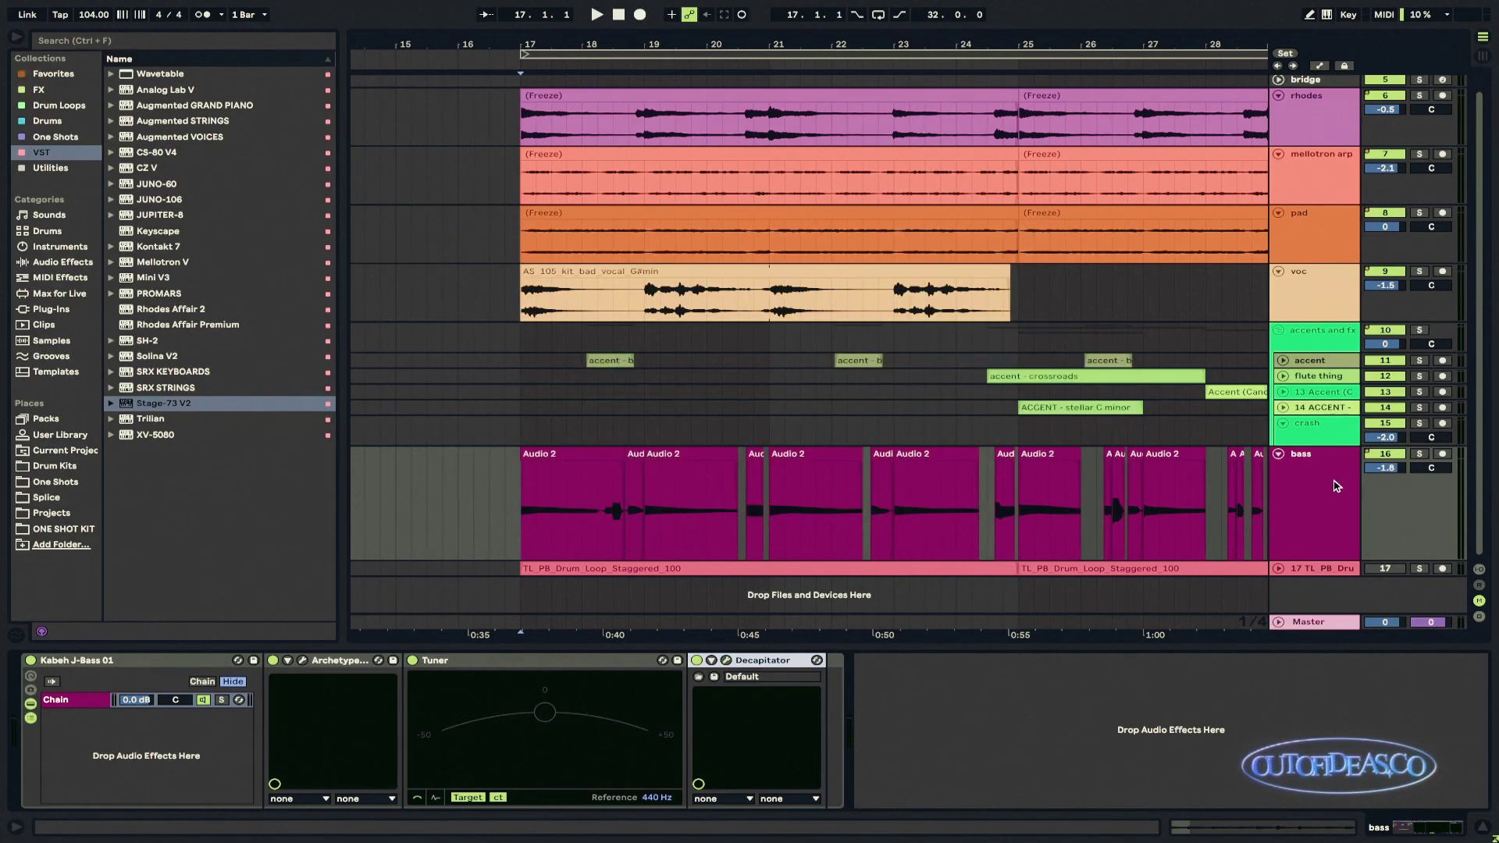
# Step: Play the rhodes, pad and bass tracks together in solo from bar 17, and make the bass track shorter
pyautogui.keyDown('ctrl'); pyautogui.click(1338, 228); pyautogui.keyUp('ctrl')
pyautogui.keyDown('ctrl'); pyautogui.click(1337, 111); pyautogui.keyUp('ctrl')
pyautogui.press('s')
pyautogui.press('space')
pyautogui.click(520, 398)
pyautogui.scroll(1, 573, 398)
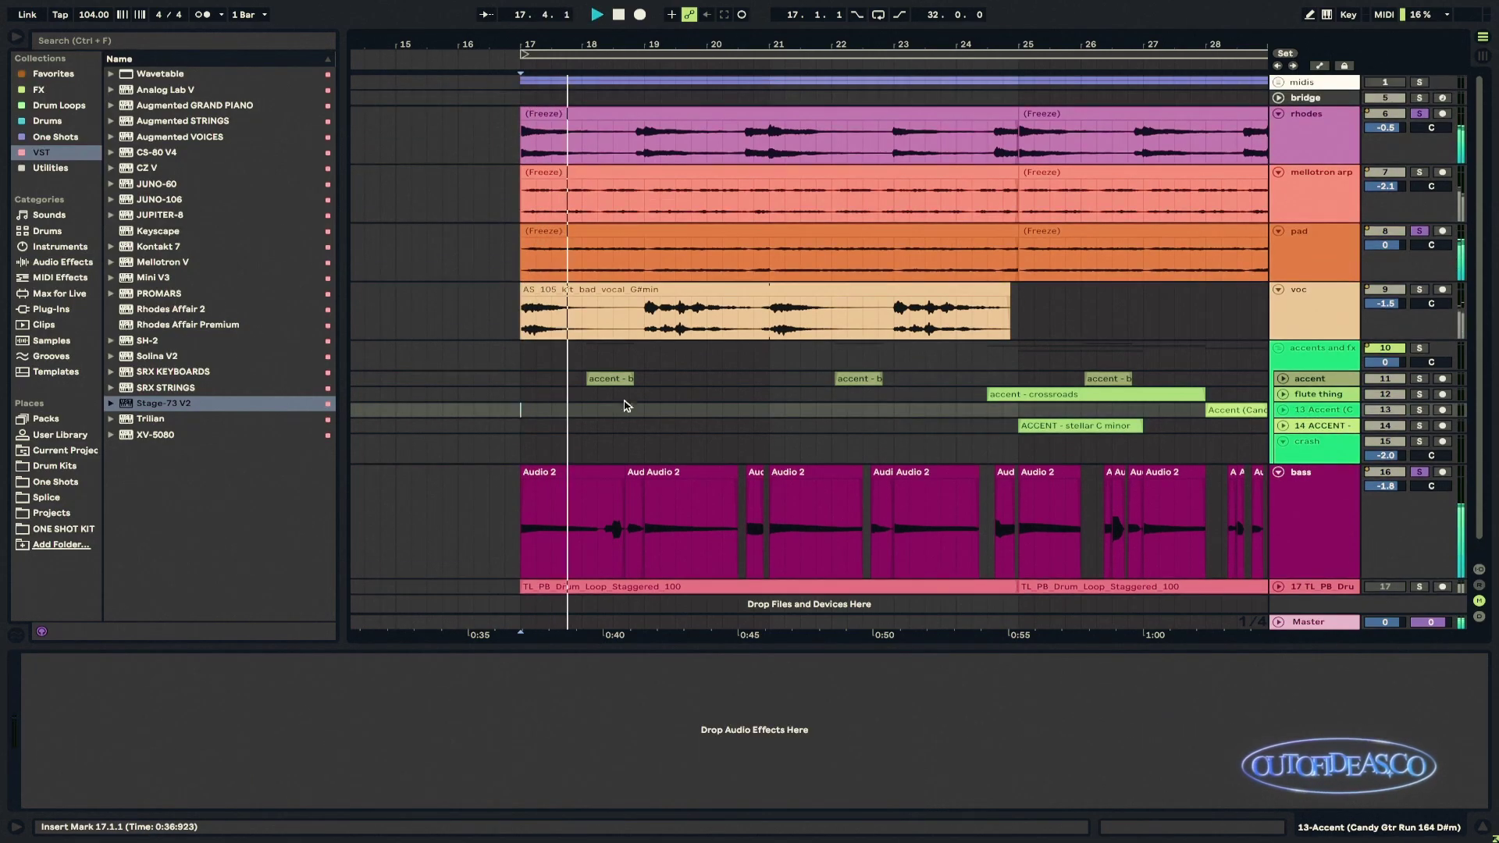
pyautogui.moveTo(1326, 576); pyautogui.dragTo(1319, 509)
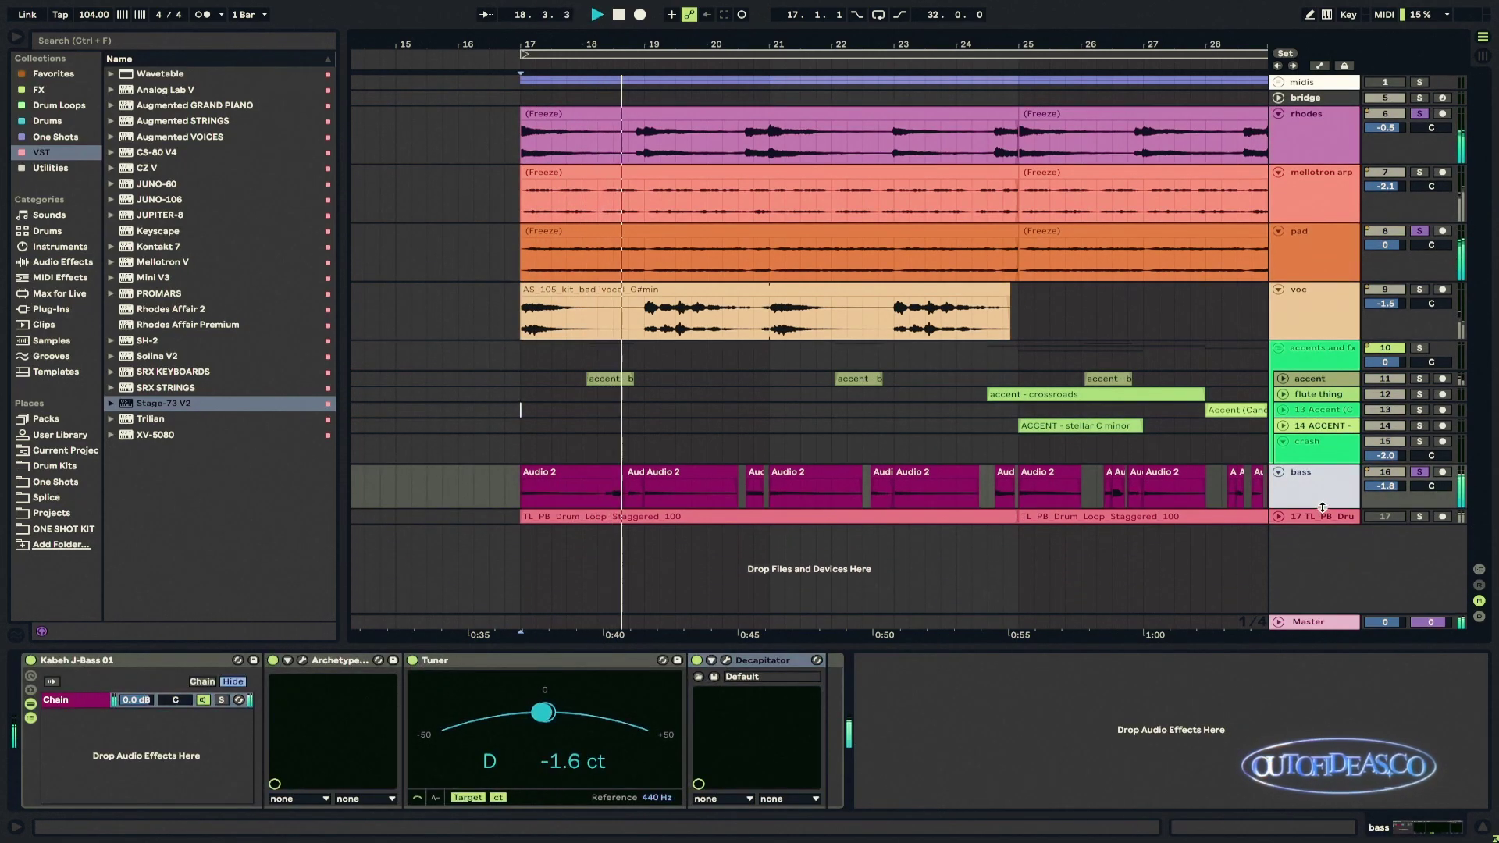
pyautogui.hscroll(1, 919, 467)
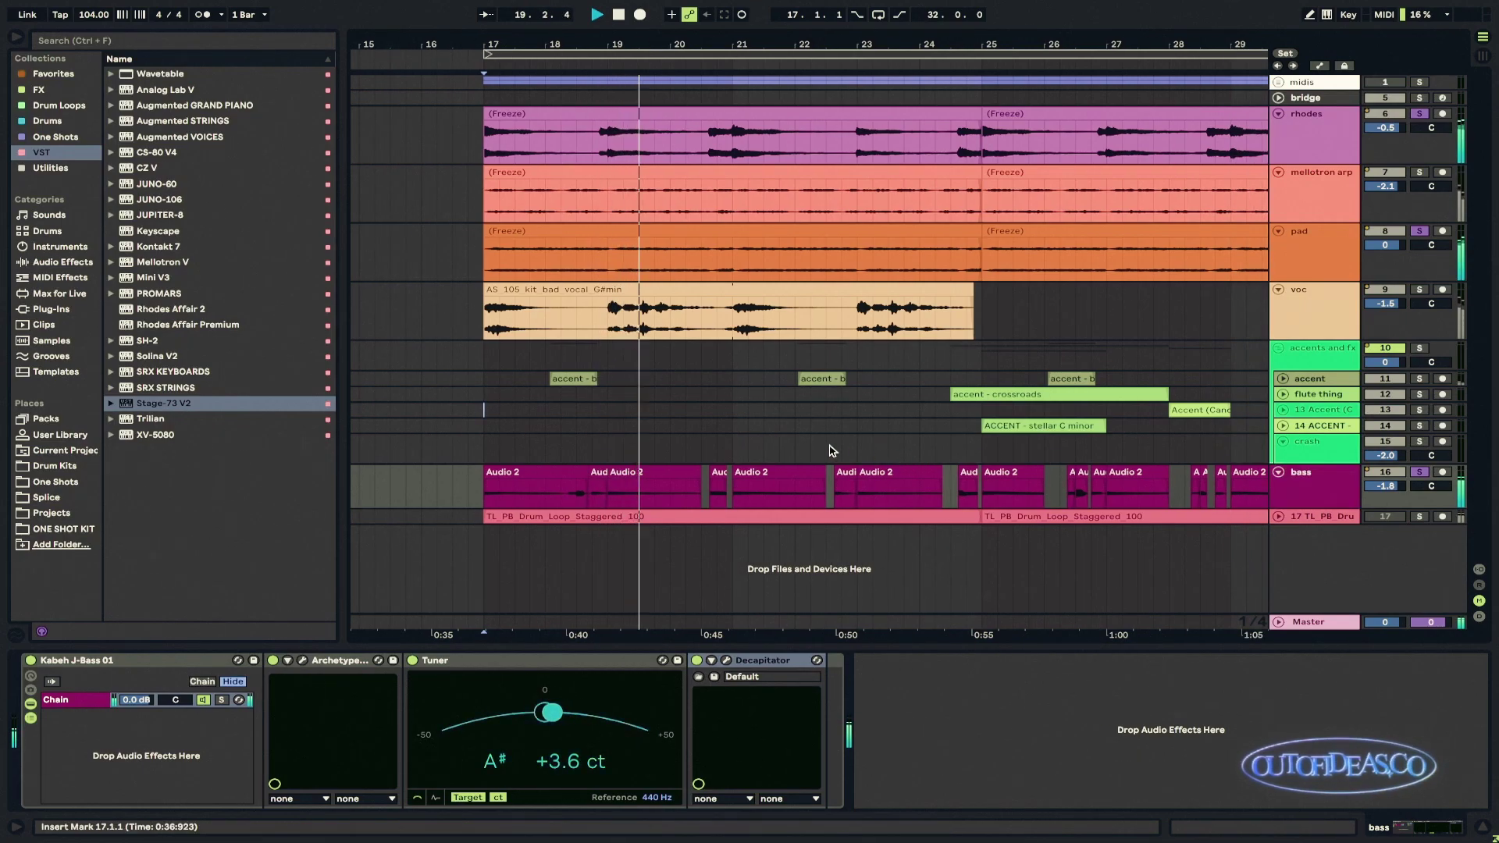
pyautogui.press('space')
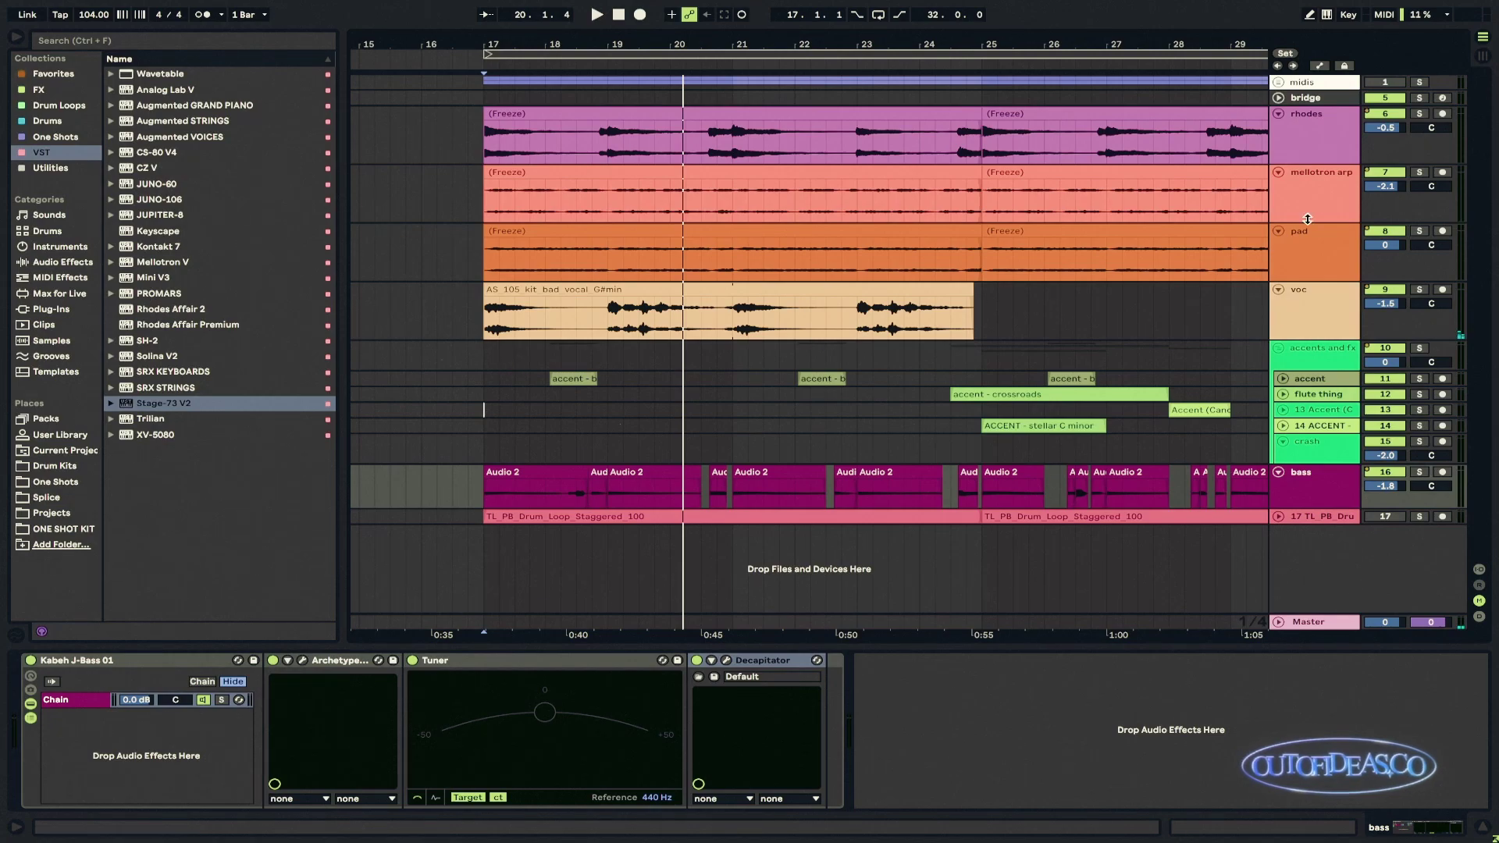
# Step: Make the mellotron arp track taller and play it in solo from bar 17 with its waveform enlarged
pyautogui.moveTo(1308, 219); pyautogui.dragTo(1308, 263)
pyautogui.click(752, 171)
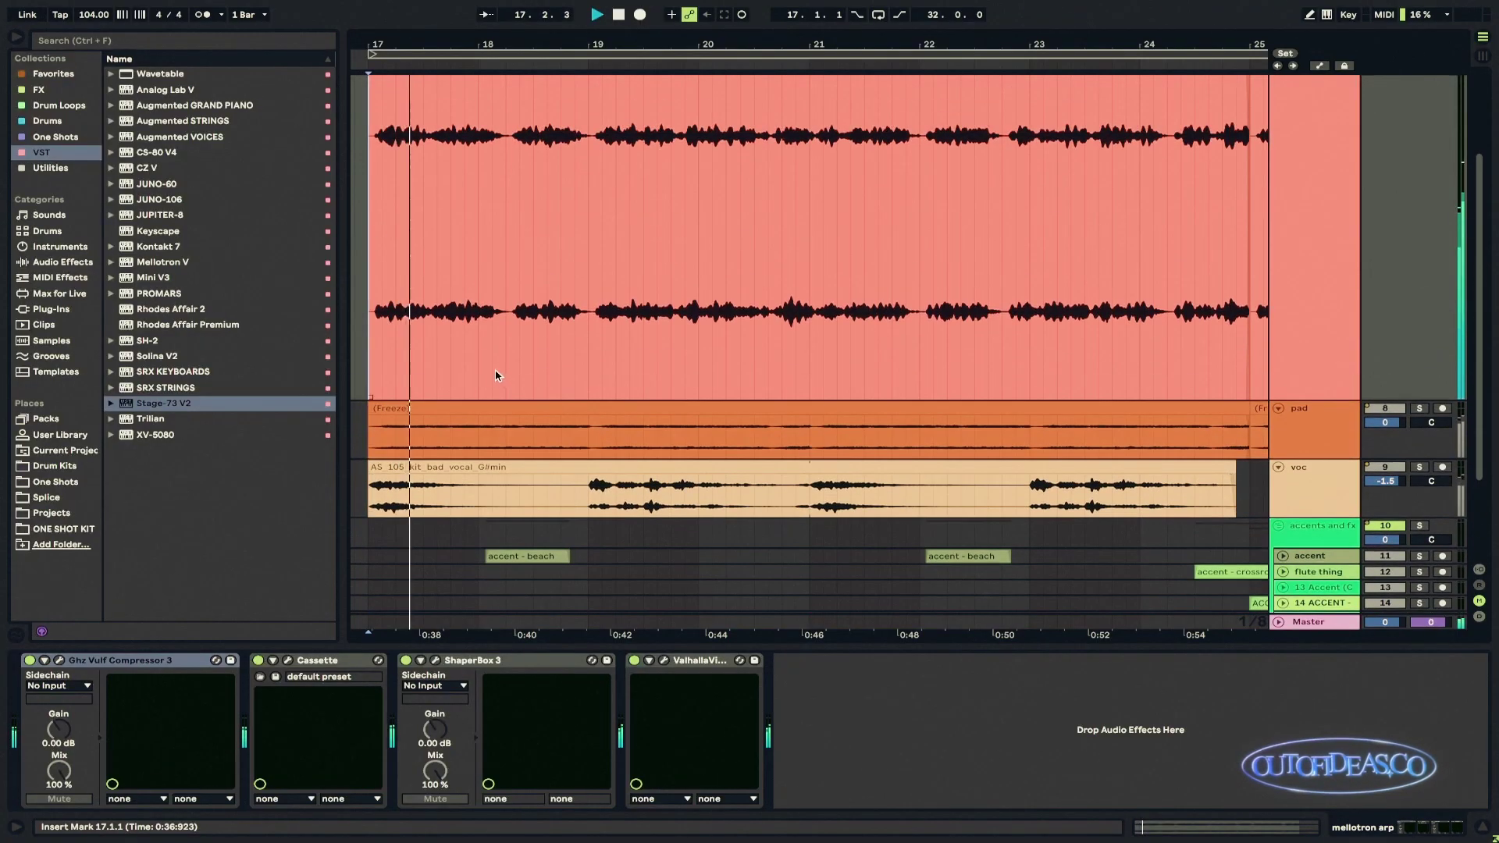
pyautogui.scroll(2, 1383, 385)
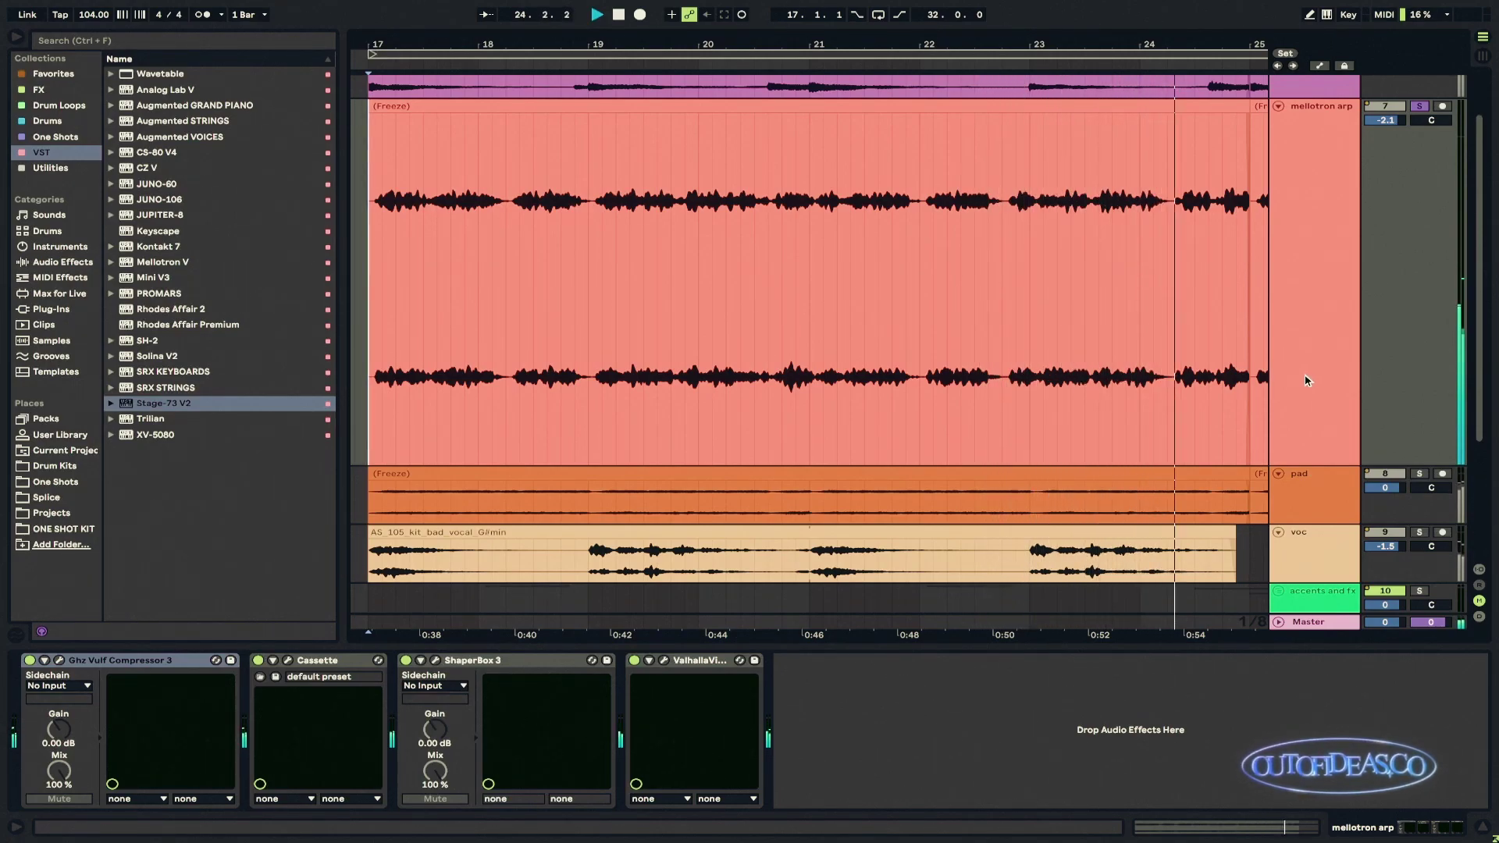
pyautogui.press('space')
pyautogui.press('x')
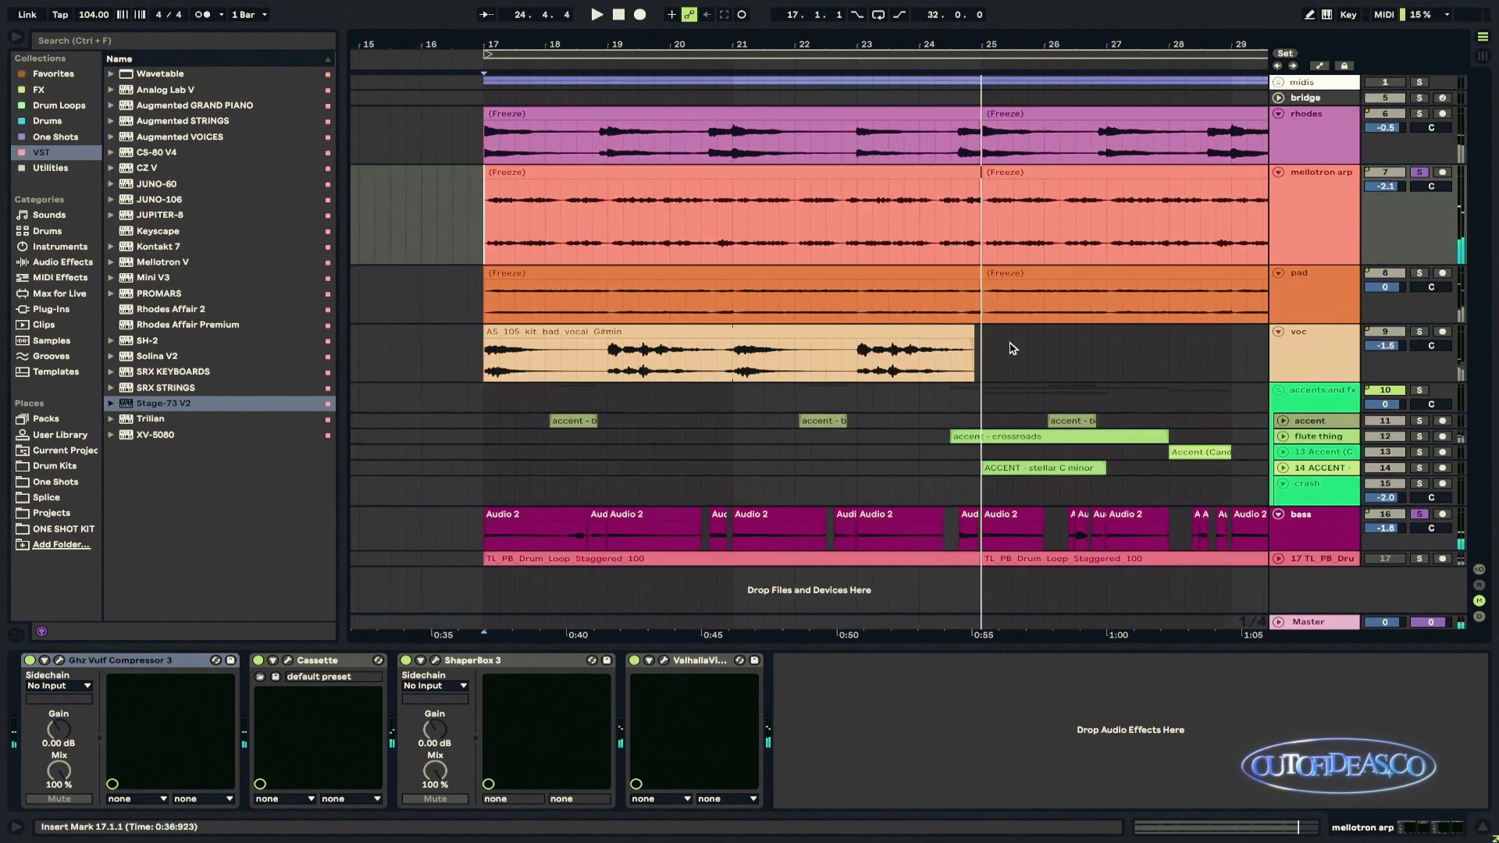
# Step: Find the Arpeggiator in the Utilities collection and insert a new MIDI track below the mellotron arp track
pyautogui.click(47, 169)
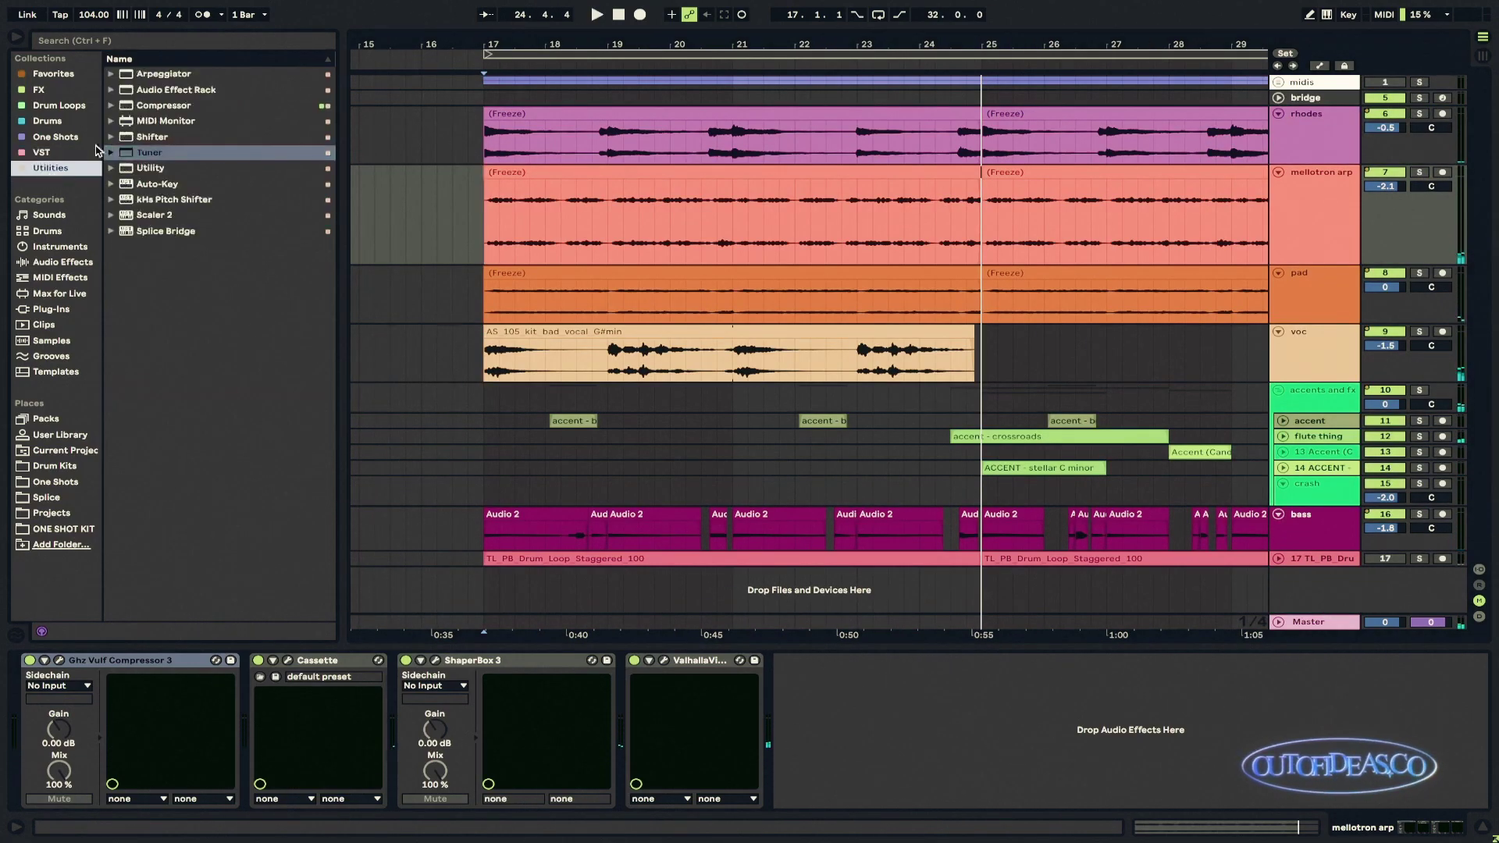
pyautogui.click(179, 75)
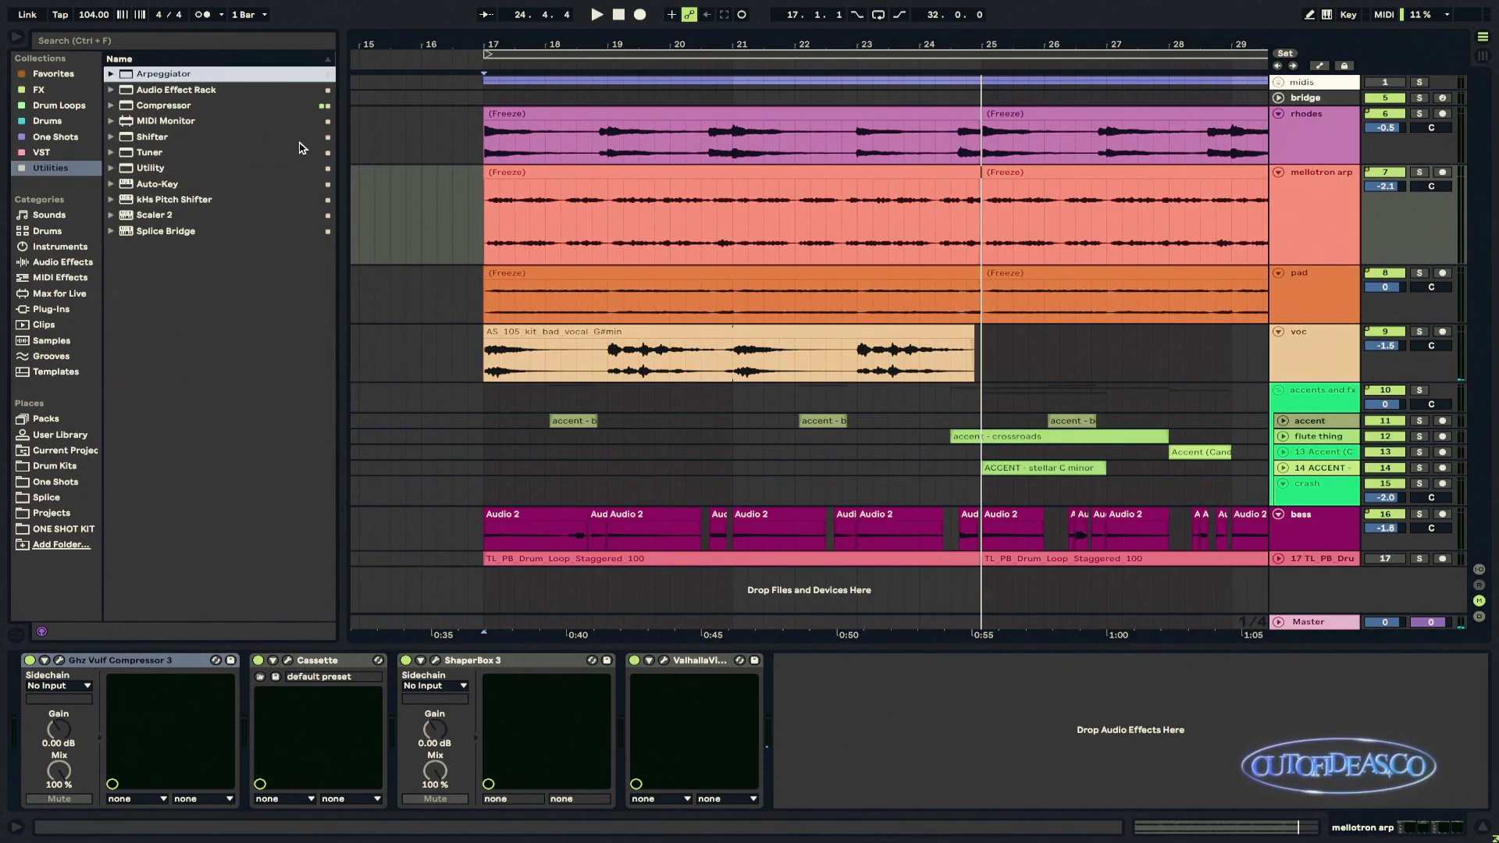
pyautogui.click(1342, 224)
pyautogui.hotkey('ctrl', 'shift', 't')
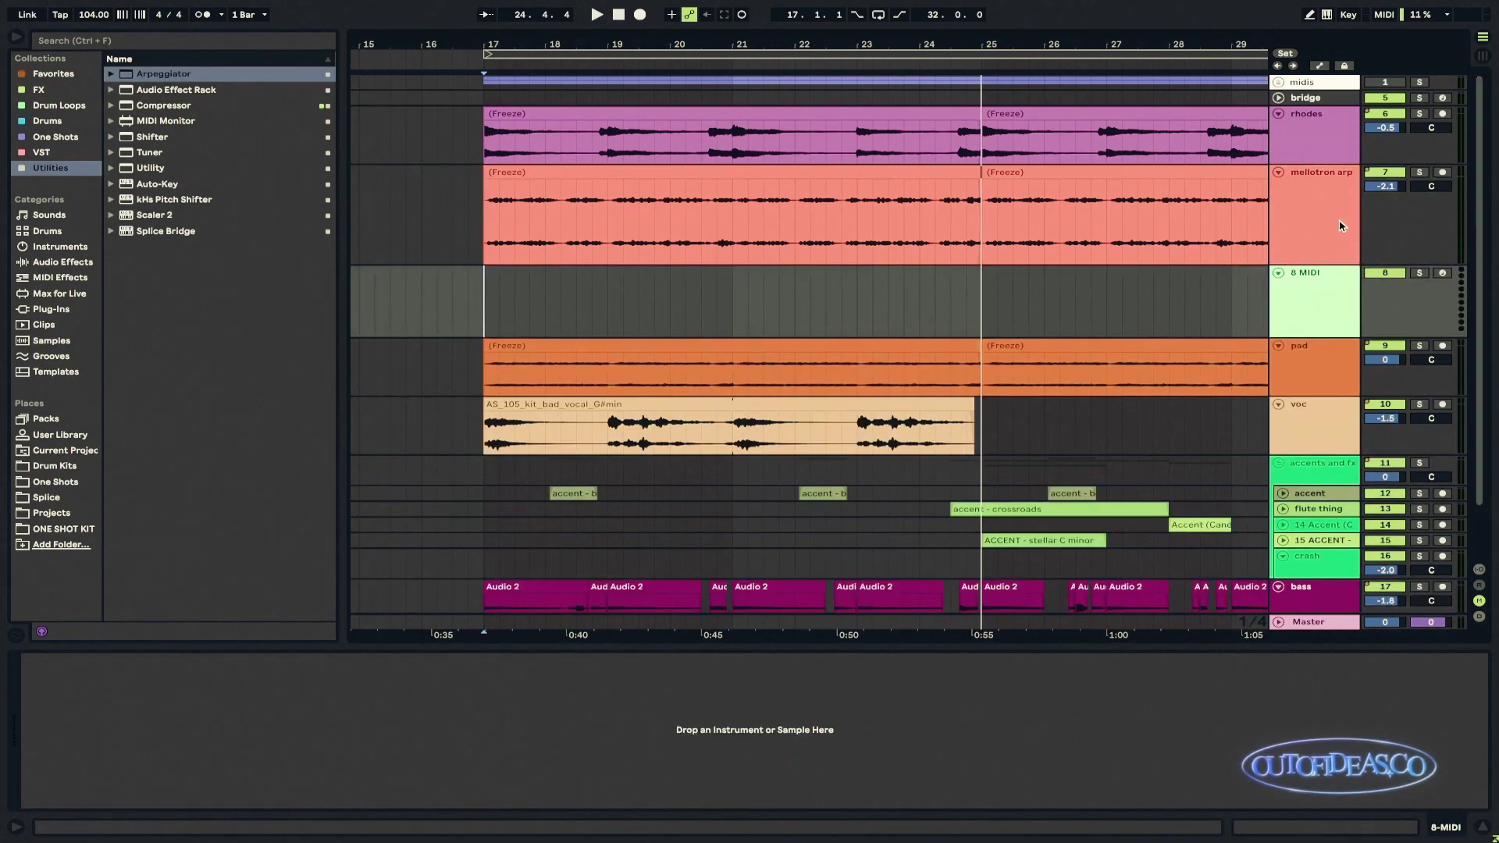
# Step: Add the Arpeggiator to the new MIDI track and set its rate to 1/24
pyautogui.click(48, 278)
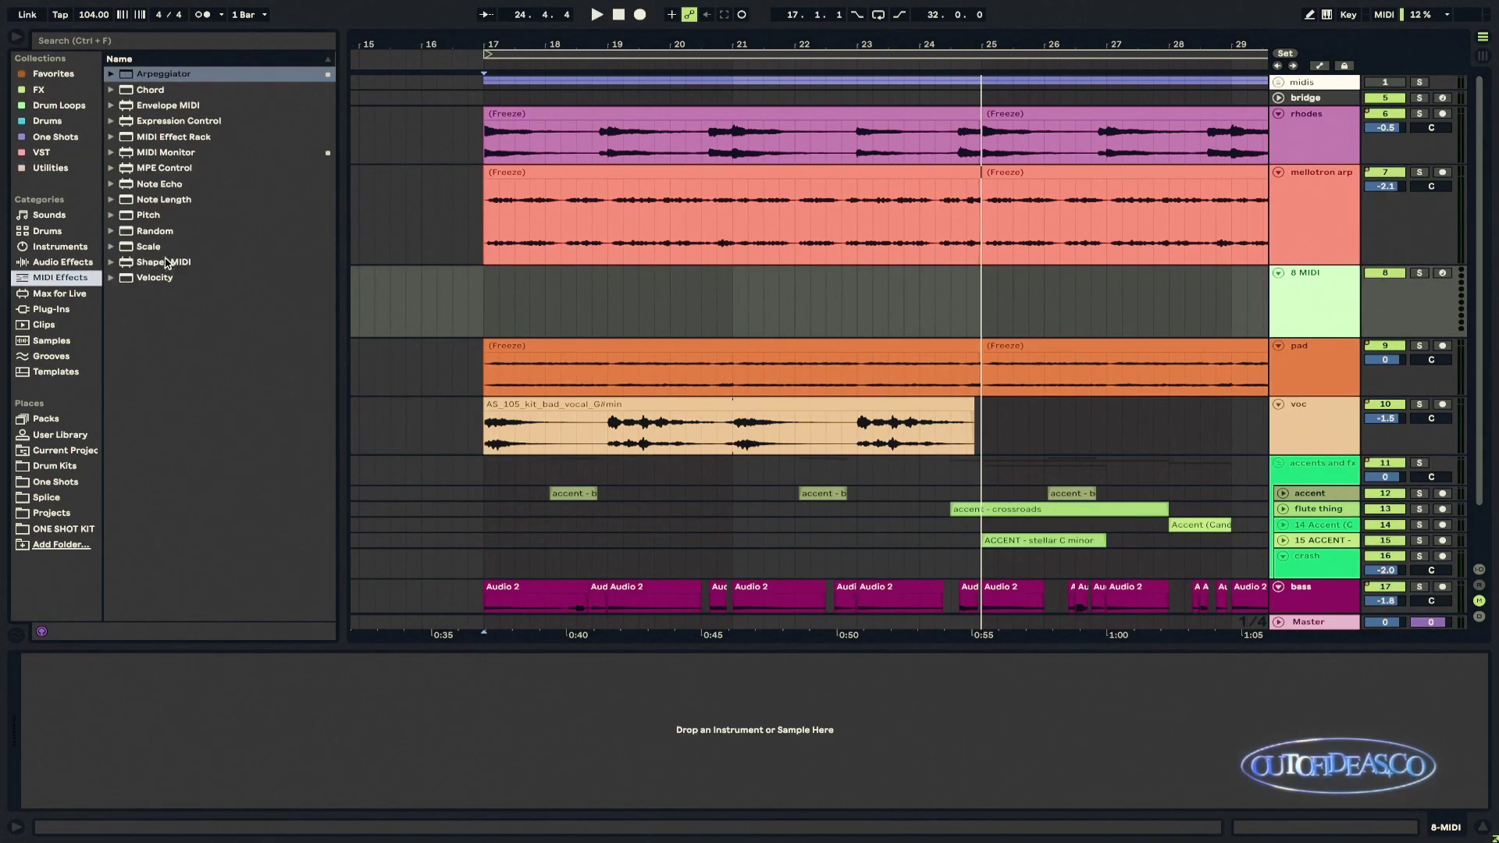
pyautogui.click(83, 168)
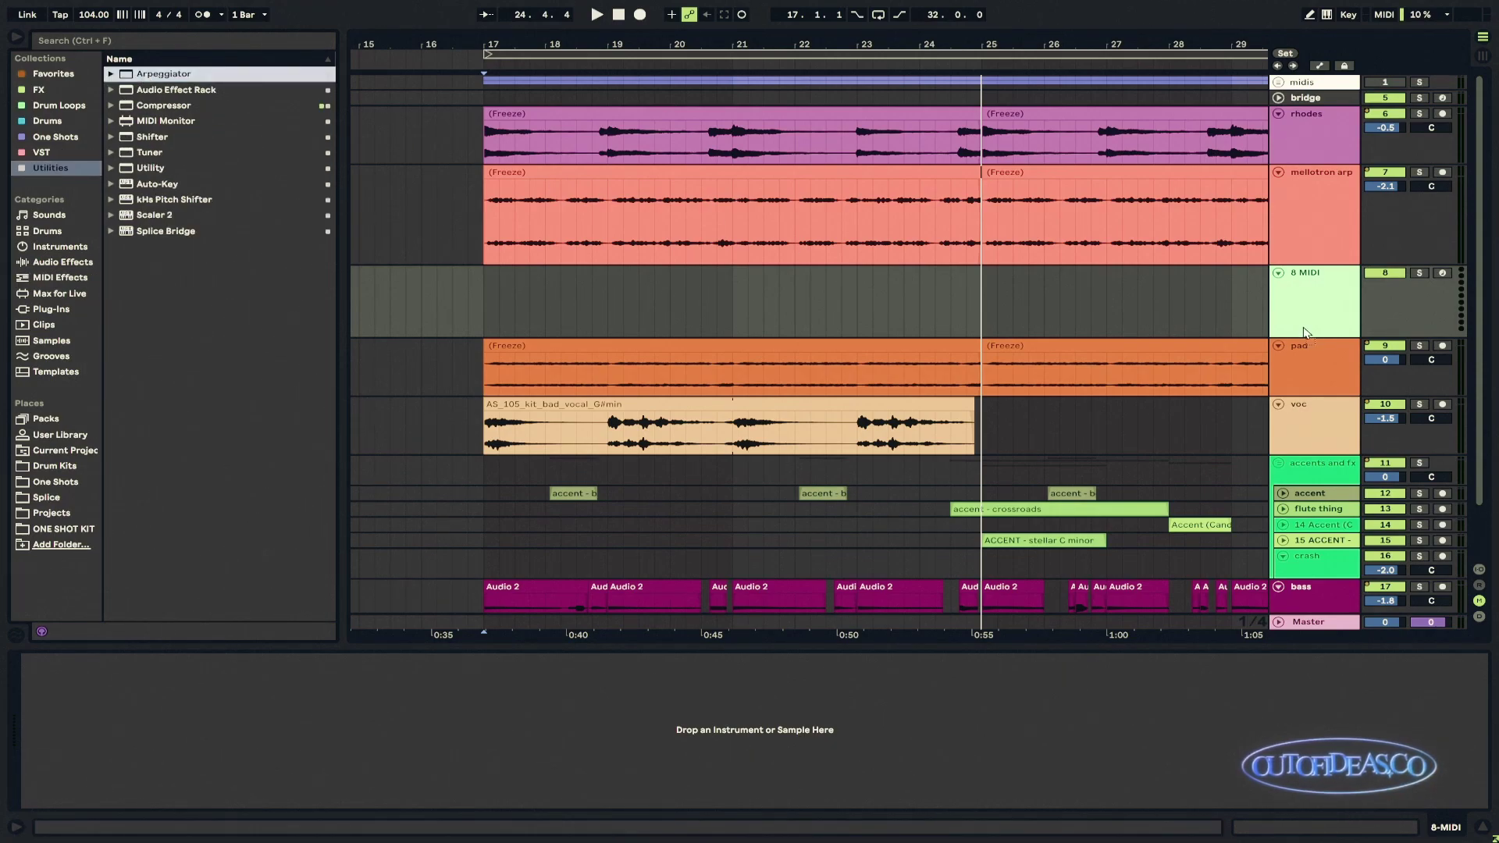
pyautogui.press('Return')
pyautogui.moveTo(95, 748); pyautogui.dragTo(95, 734)
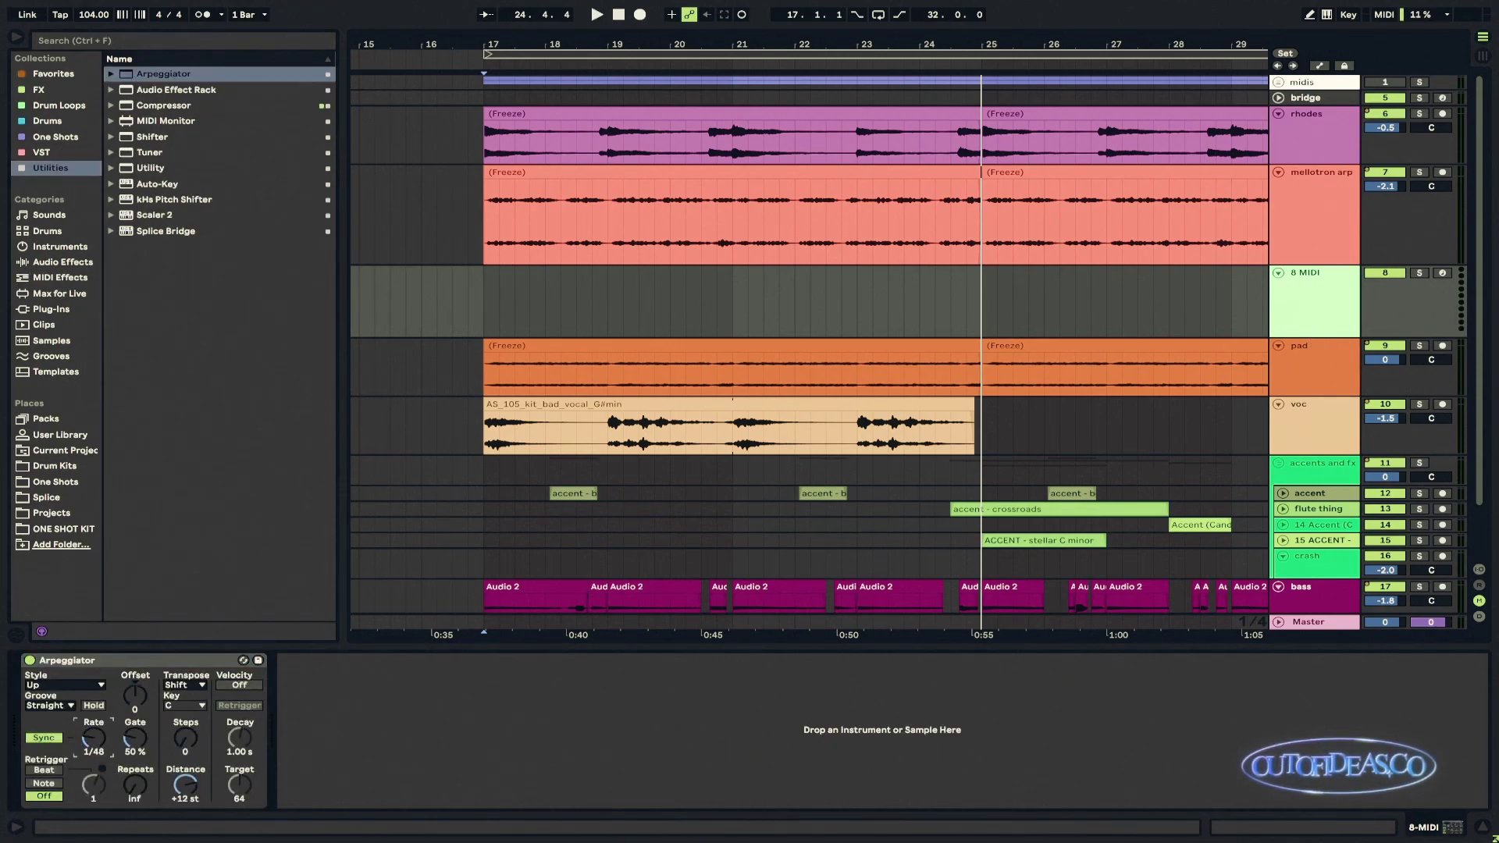
# Step: Examine the chord notes in the 3-MIDI track's clip at bar 17 inside the midis group
pyautogui.click(1281, 77)
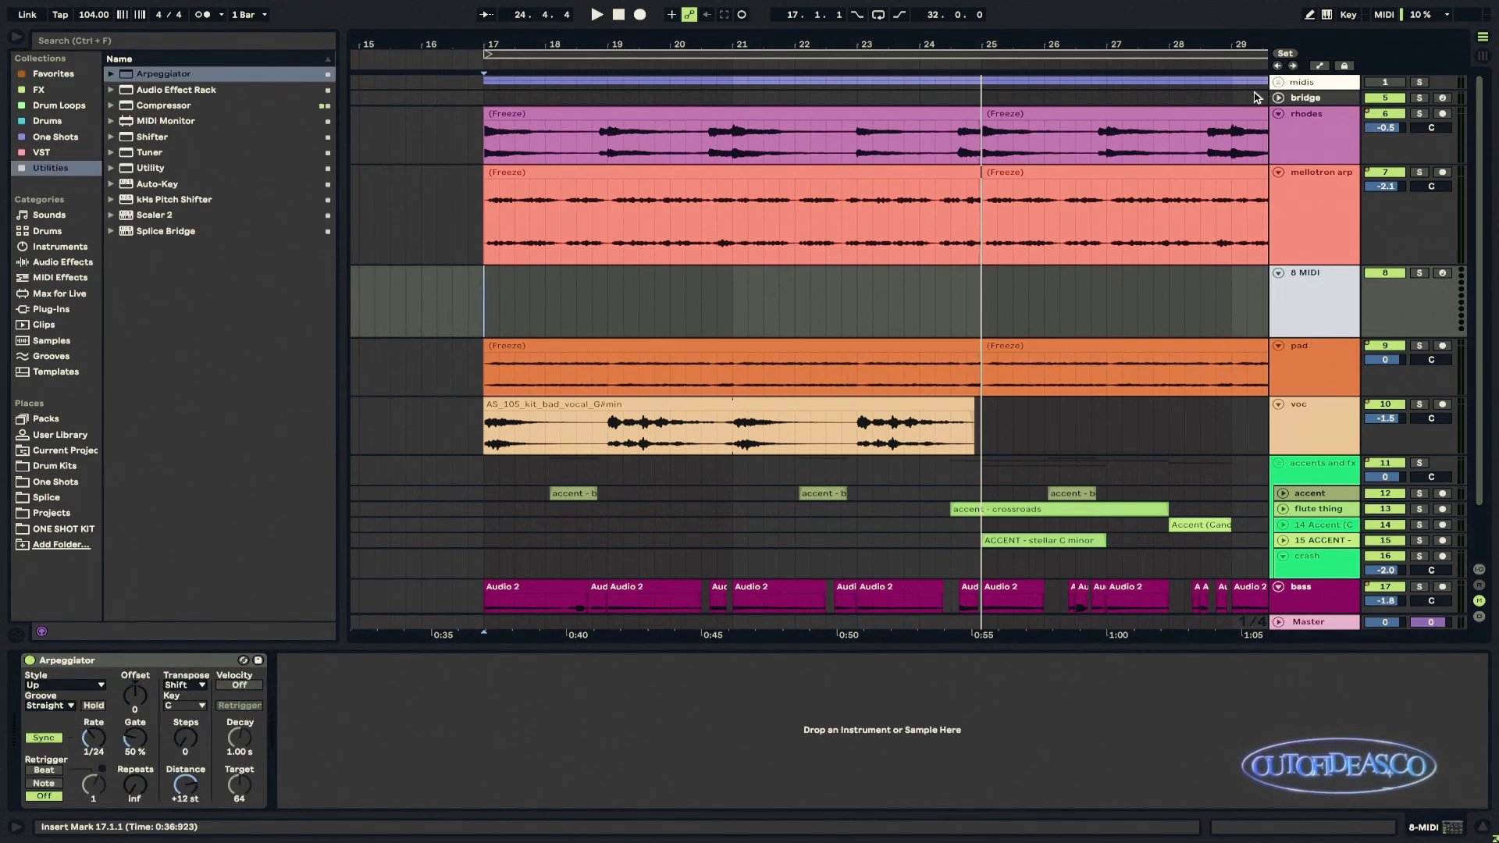
pyautogui.click(1279, 83)
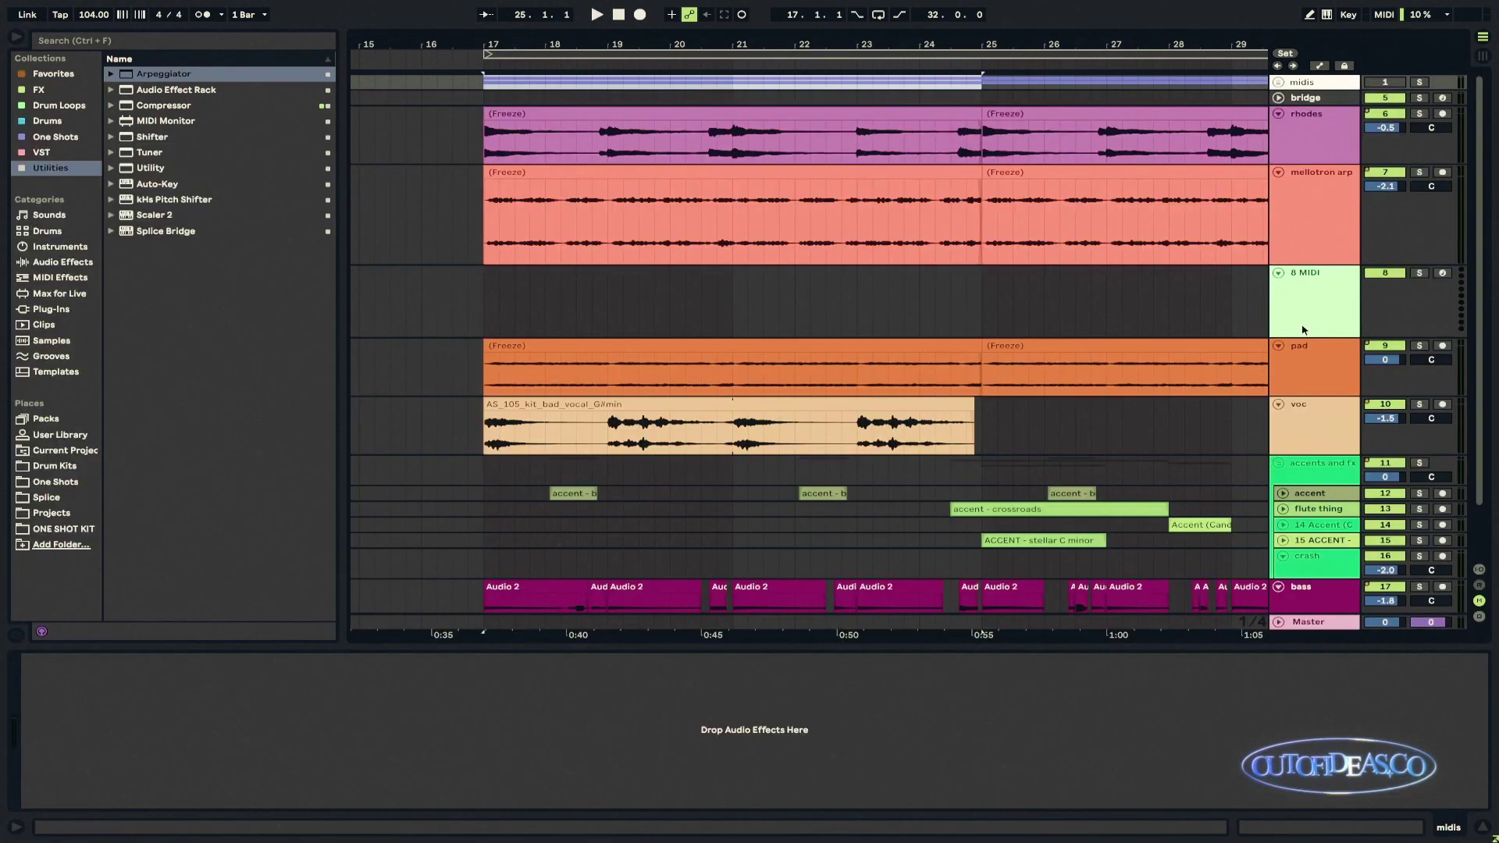
# Step: Delete the new 8 MIDI track and make the mellotron arp track shorter
pyautogui.click(1302, 330)
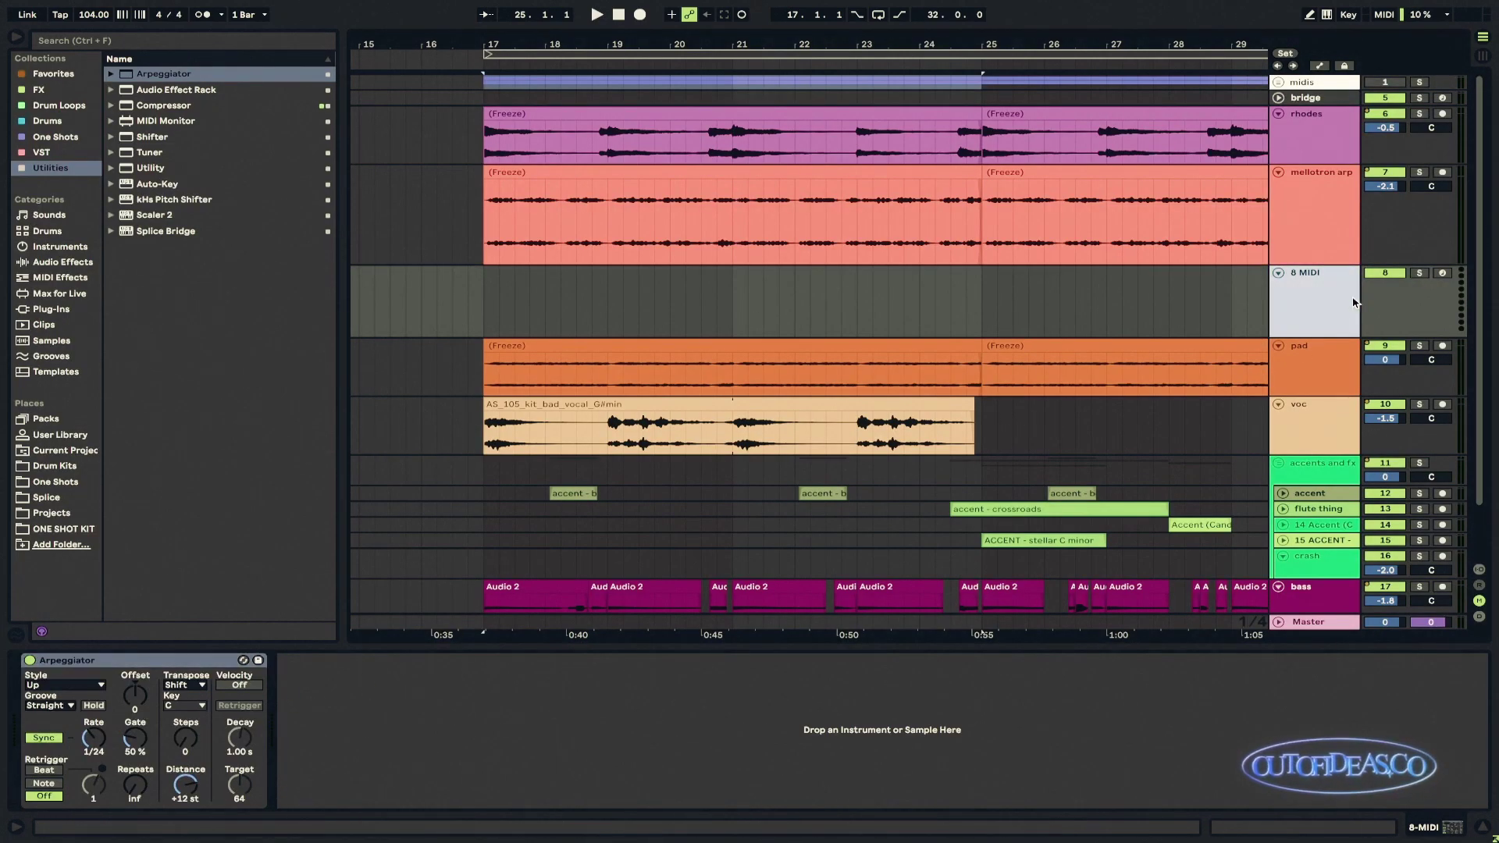
pyautogui.press('Delete')
pyautogui.moveTo(1311, 264); pyautogui.dragTo(1309, 221)
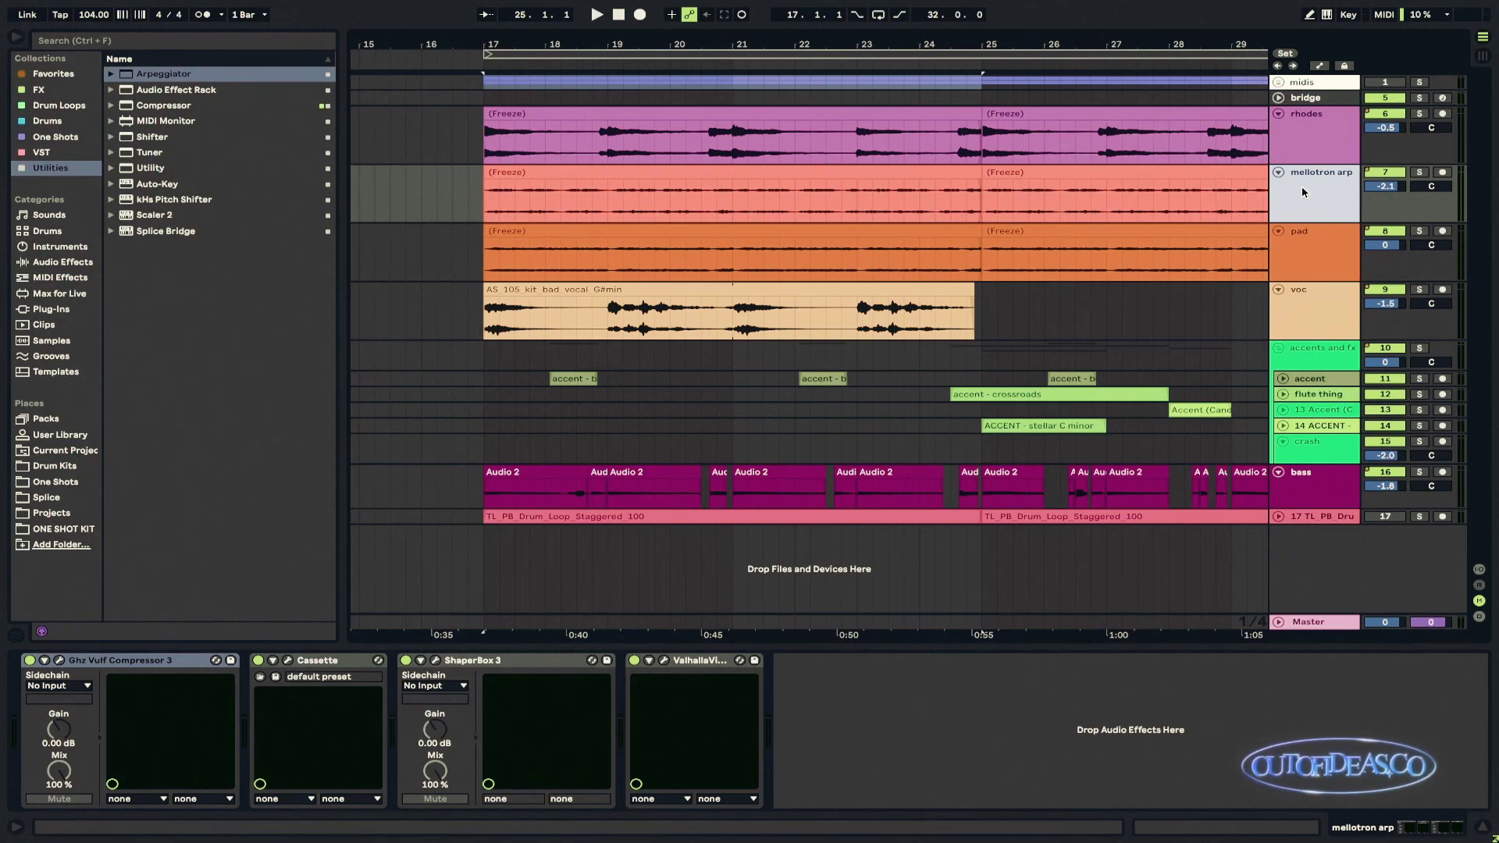
# Step: Review the Vulf Compressor and Cassette plugins on the mellotron arp track
pyautogui.click(60, 661)
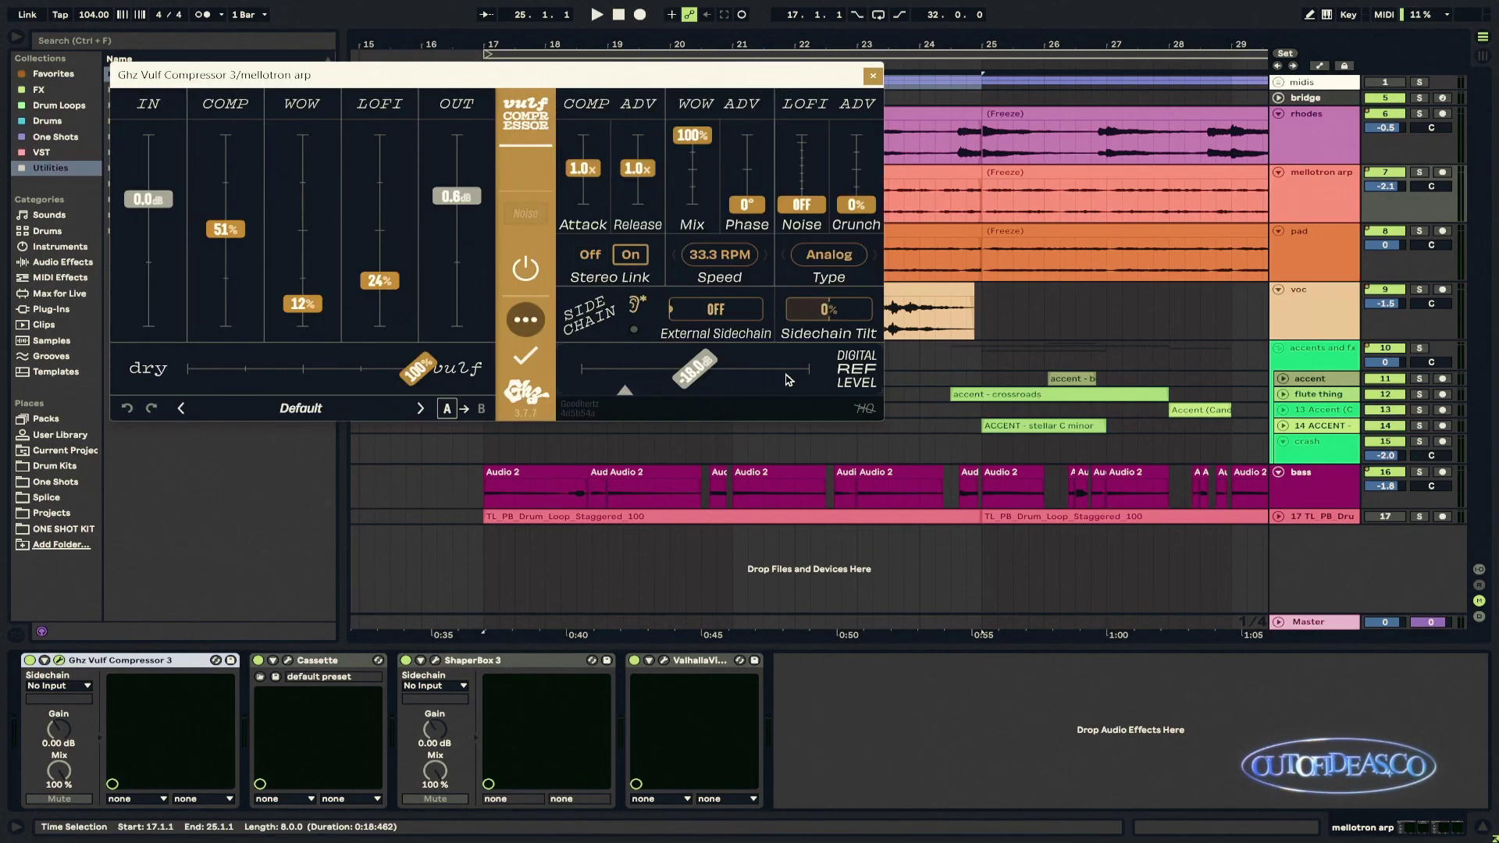
pyautogui.click(873, 75)
pyautogui.click(324, 670)
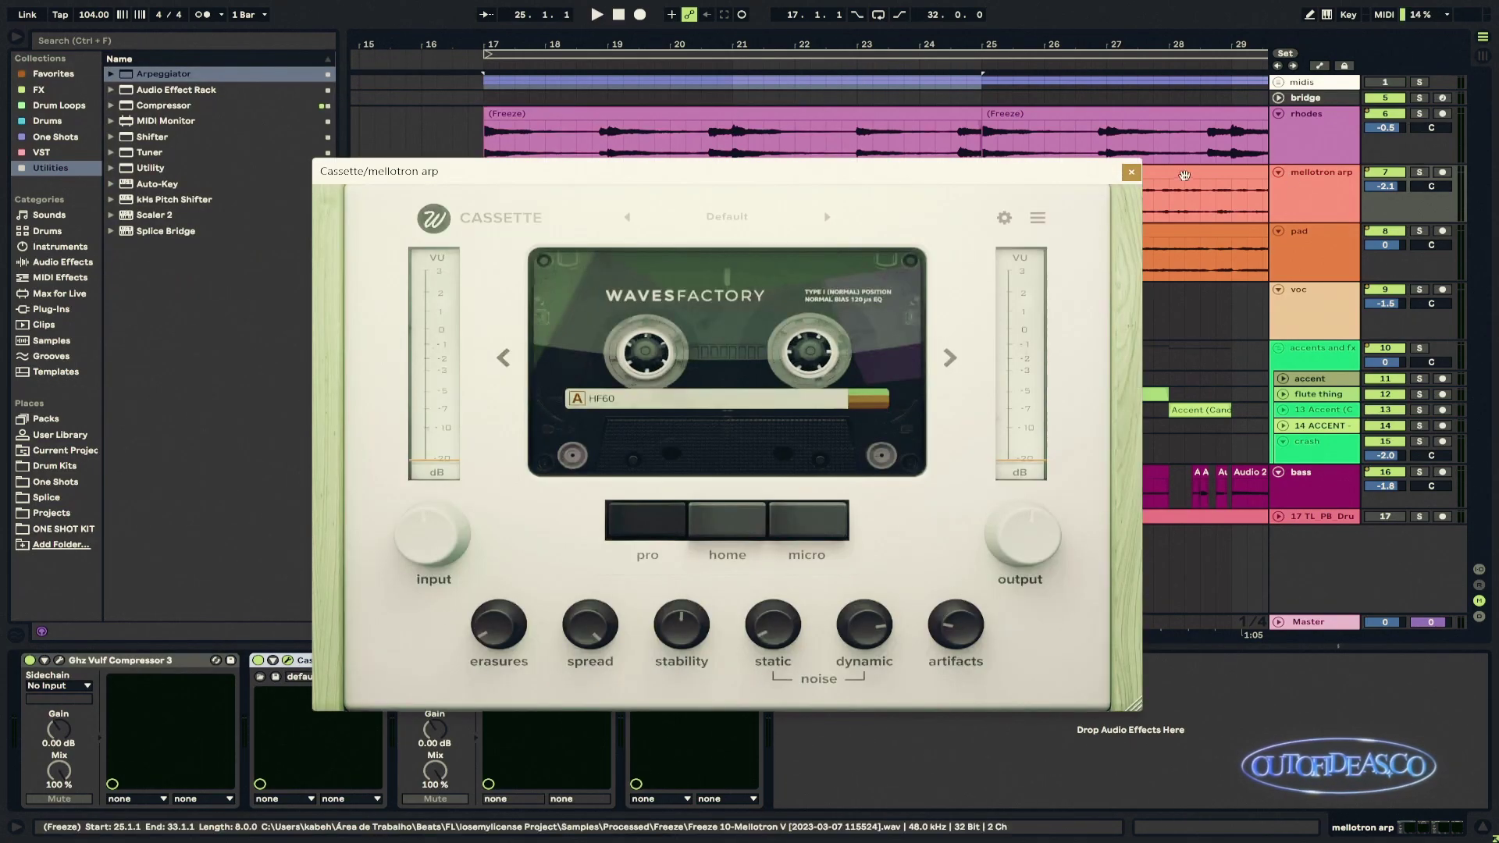
pyautogui.click(1132, 171)
# Step: Review the ShaperBox 3 pan curve and the ValhallaVintageVerb settings on the mellotron arp track
pyautogui.click(435, 661)
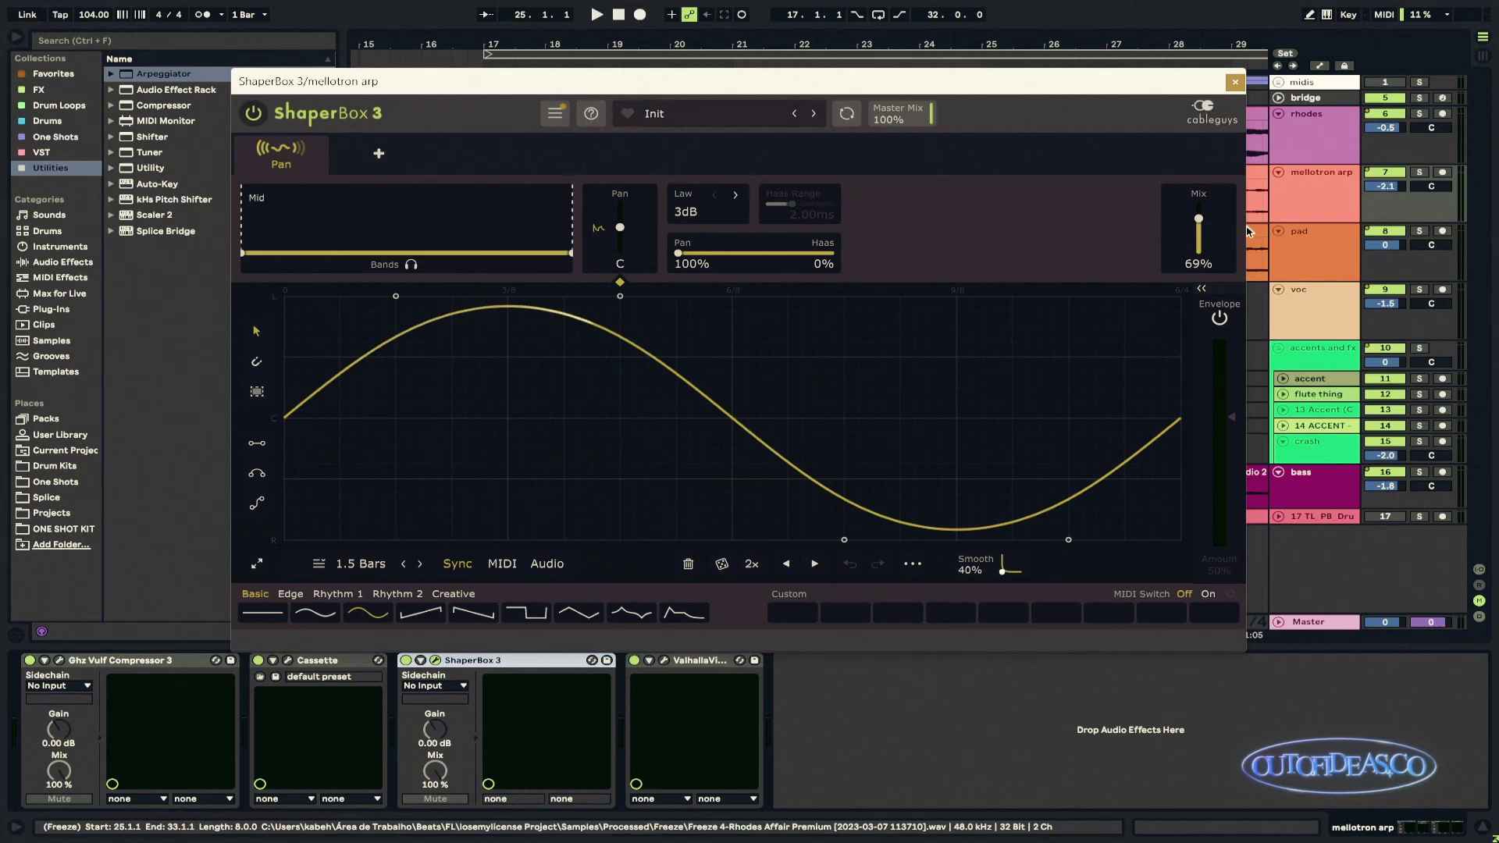
pyautogui.click(1235, 81)
pyautogui.click(691, 664)
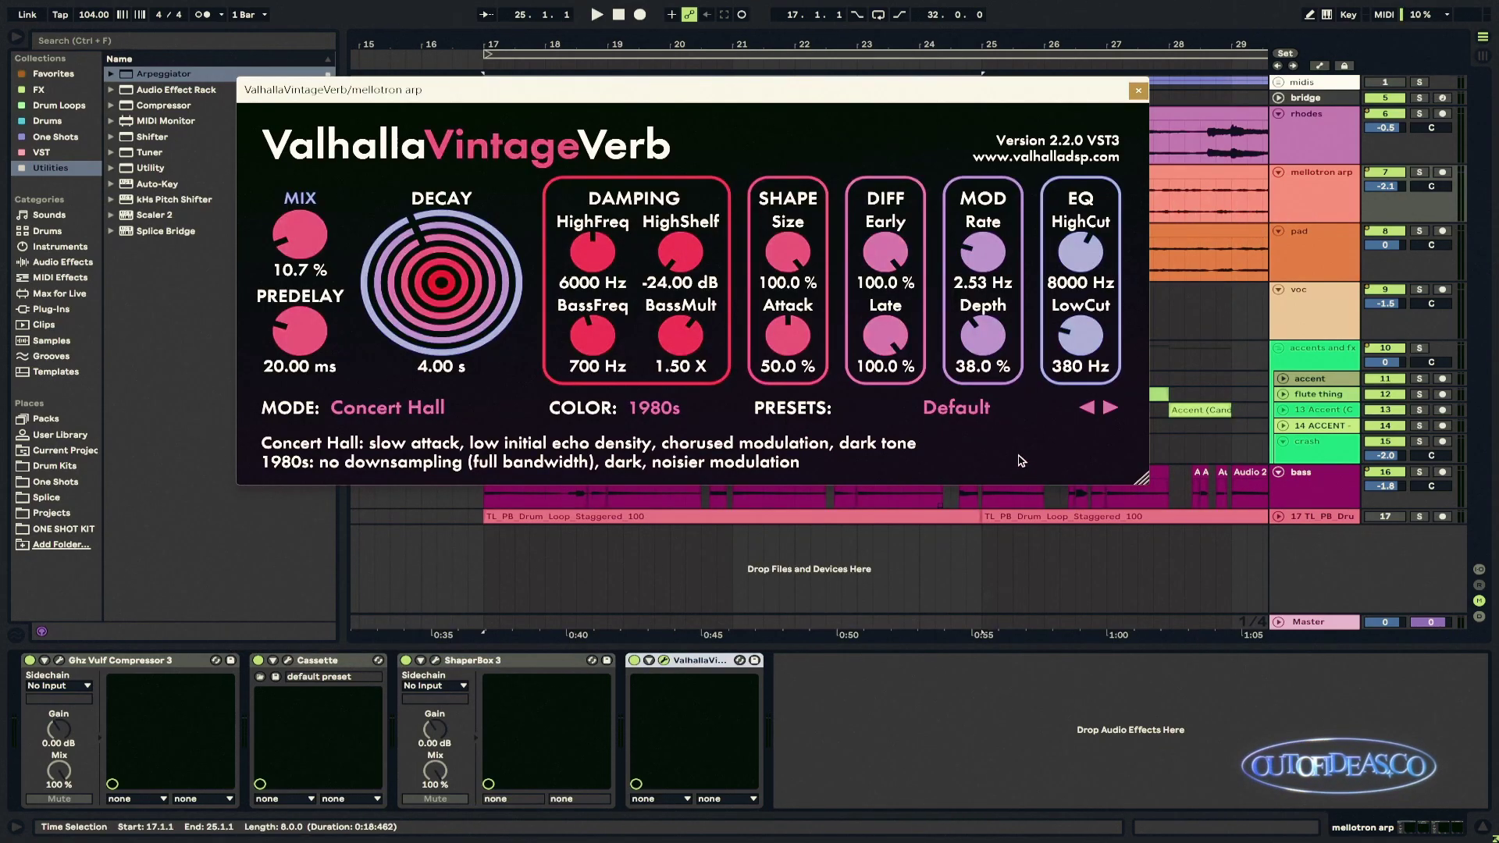
pyautogui.click(1137, 91)
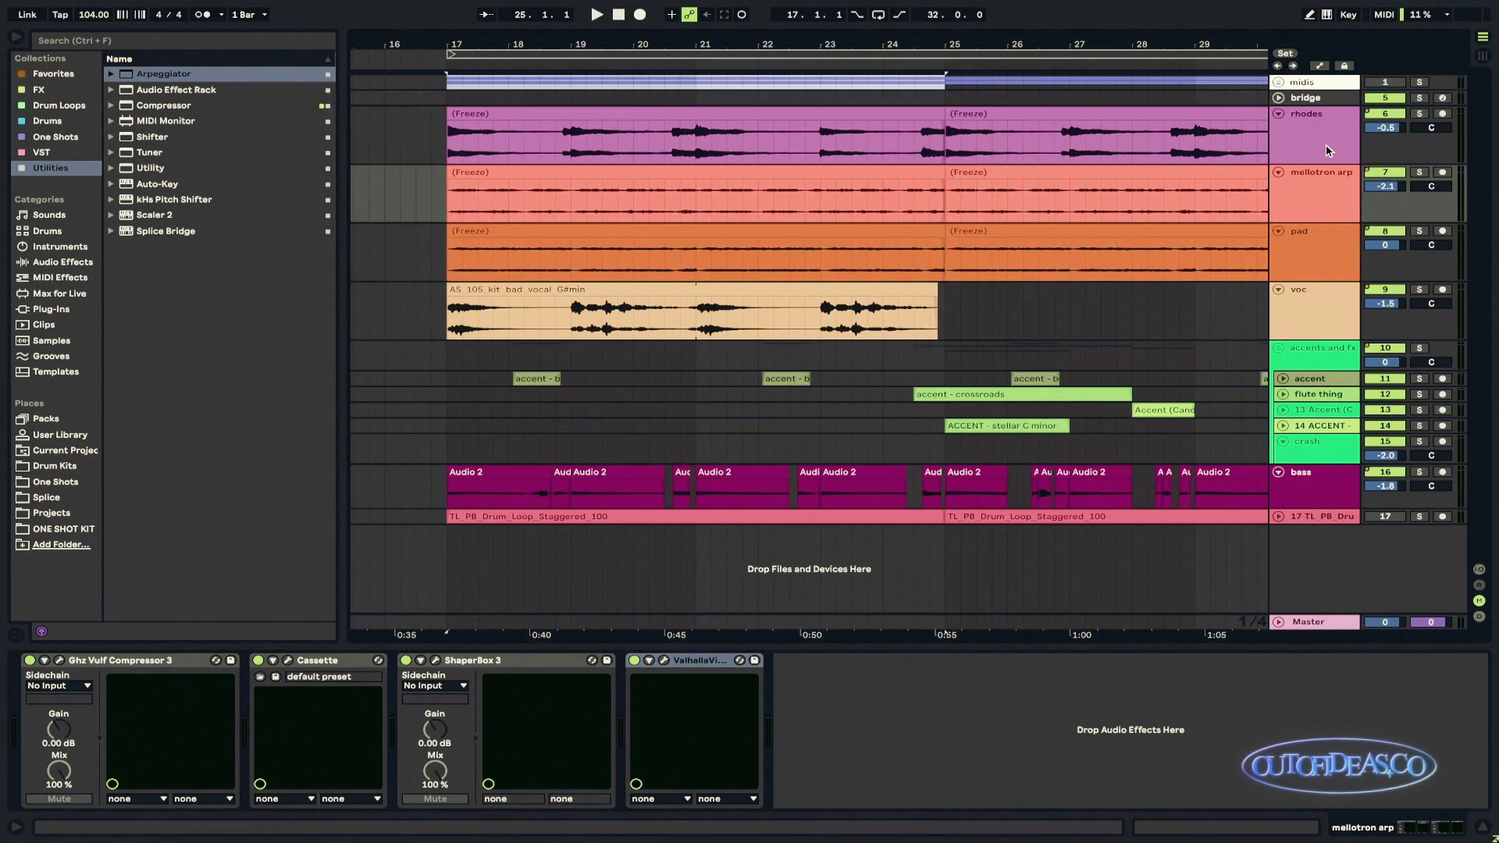
# Step: Play the voc track's AS_105_kit_bad_vocal_G#min clip in solo from bar 17 with its waveform enlarged
pyautogui.click(1308, 304)
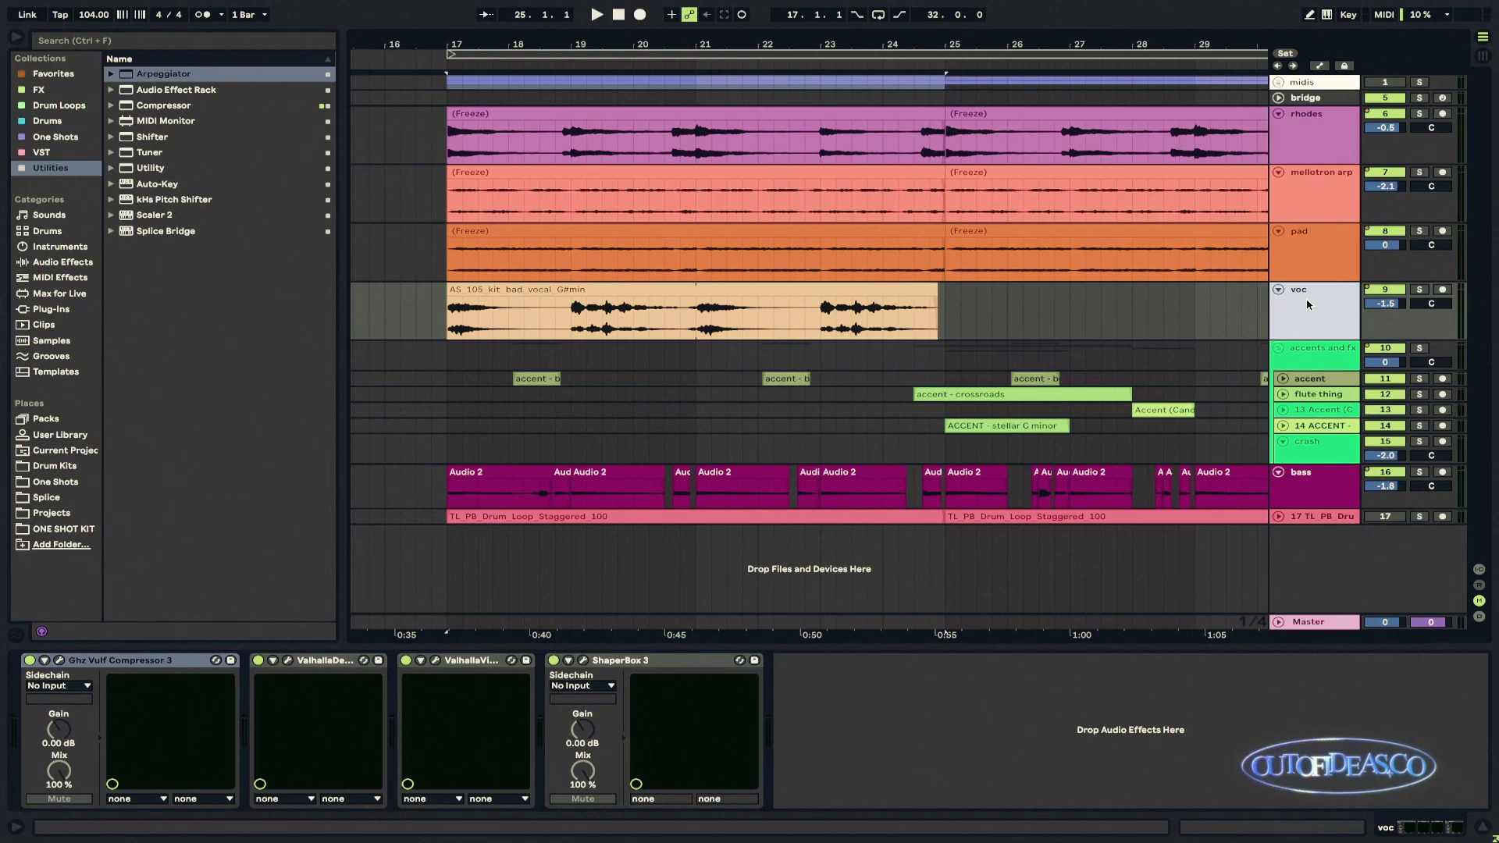
pyautogui.click(884, 289)
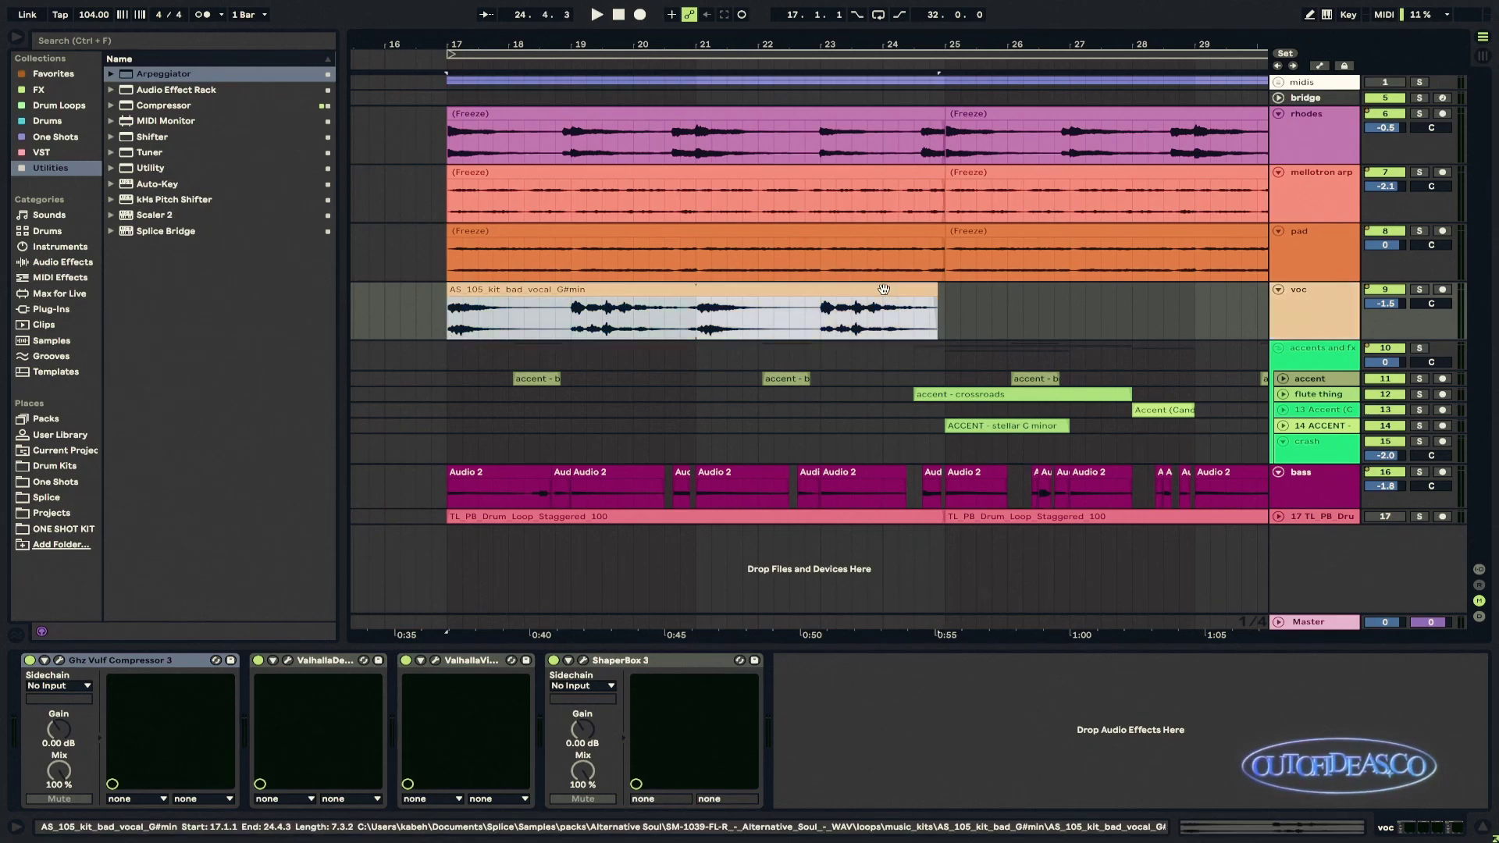
pyautogui.press('space')
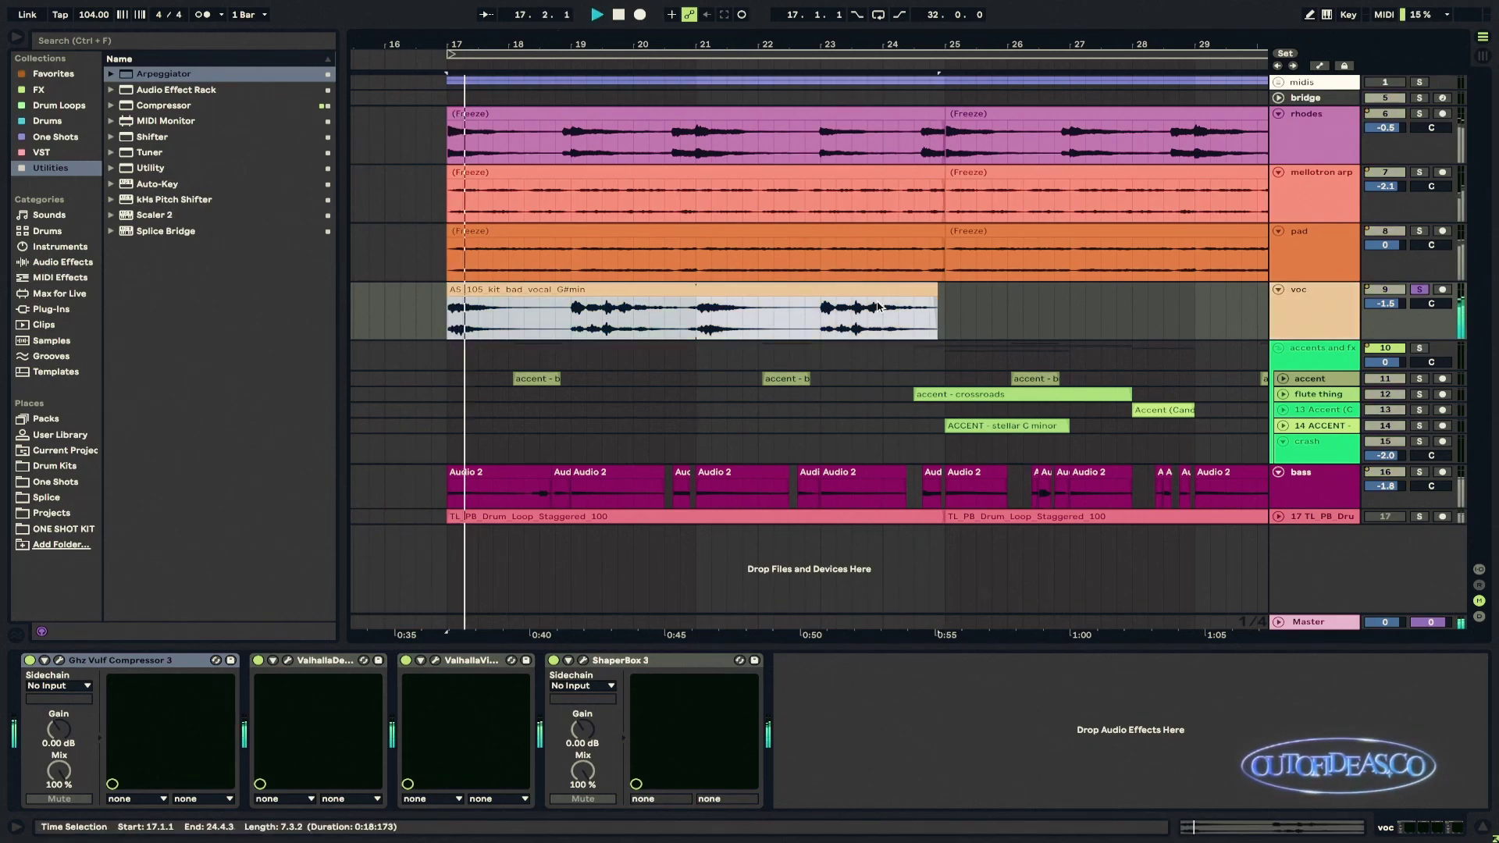
pyautogui.press('z')
pyautogui.click(354, 391)
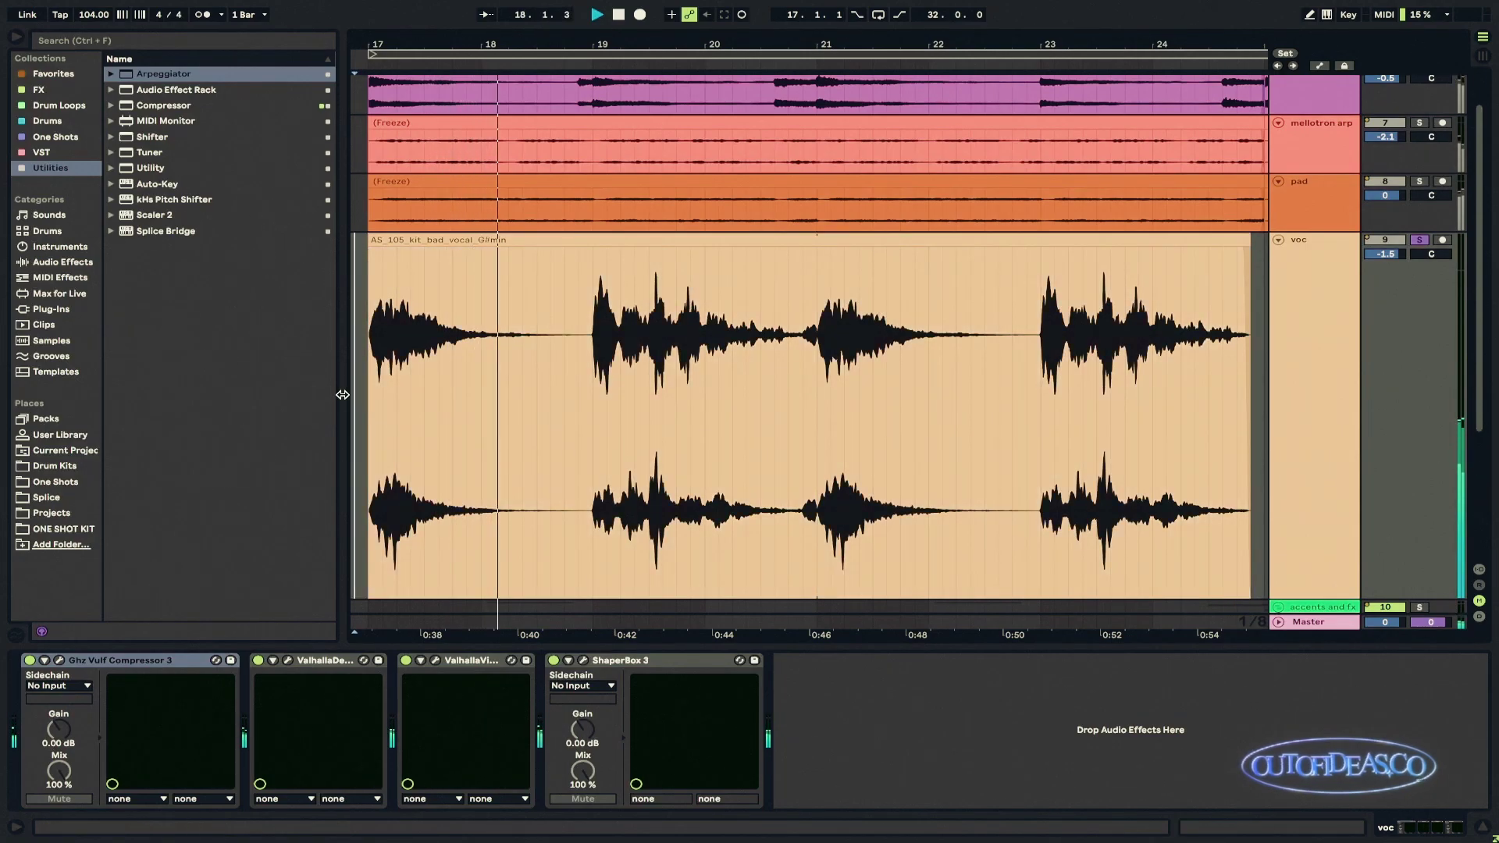
pyautogui.click(373, 387)
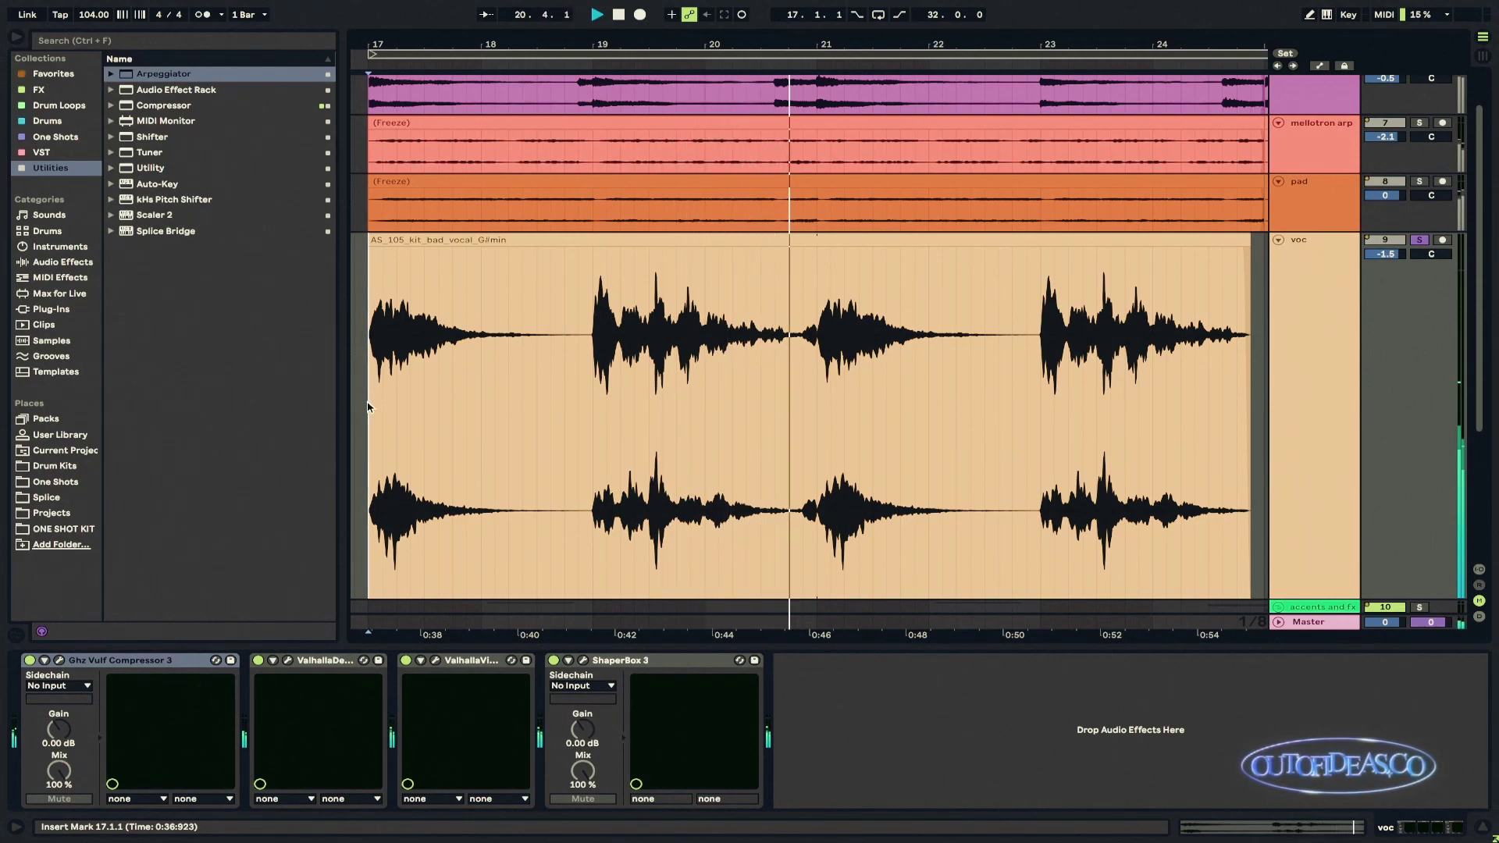
# Step: Select bars 17 to 21 of the voc clip and try duplicating that section
pyautogui.press('space')
pyautogui.moveTo(824, 403); pyautogui.dragTo(409, 389)
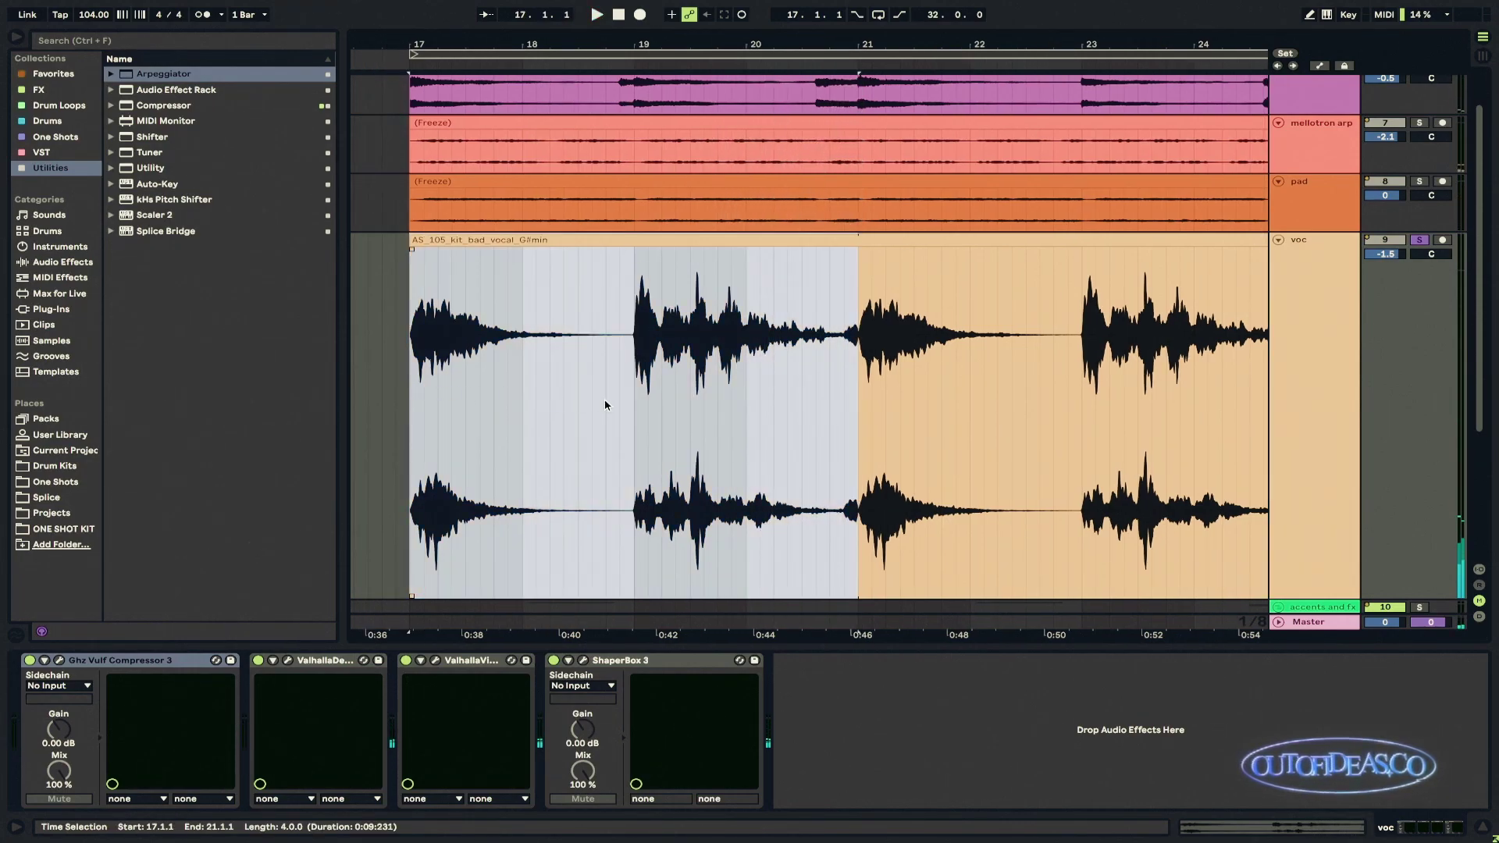
pyautogui.hotkey('ctrl', 'd')
pyautogui.hotkey('ctrl', 'z')
# Step: Bypass all four effects on the voc track and play its clip dry in solo from bar 17
pyautogui.click(934, 745)
pyautogui.hotkey('ctrl', 'a')
pyautogui.press('0')
pyautogui.press('space')
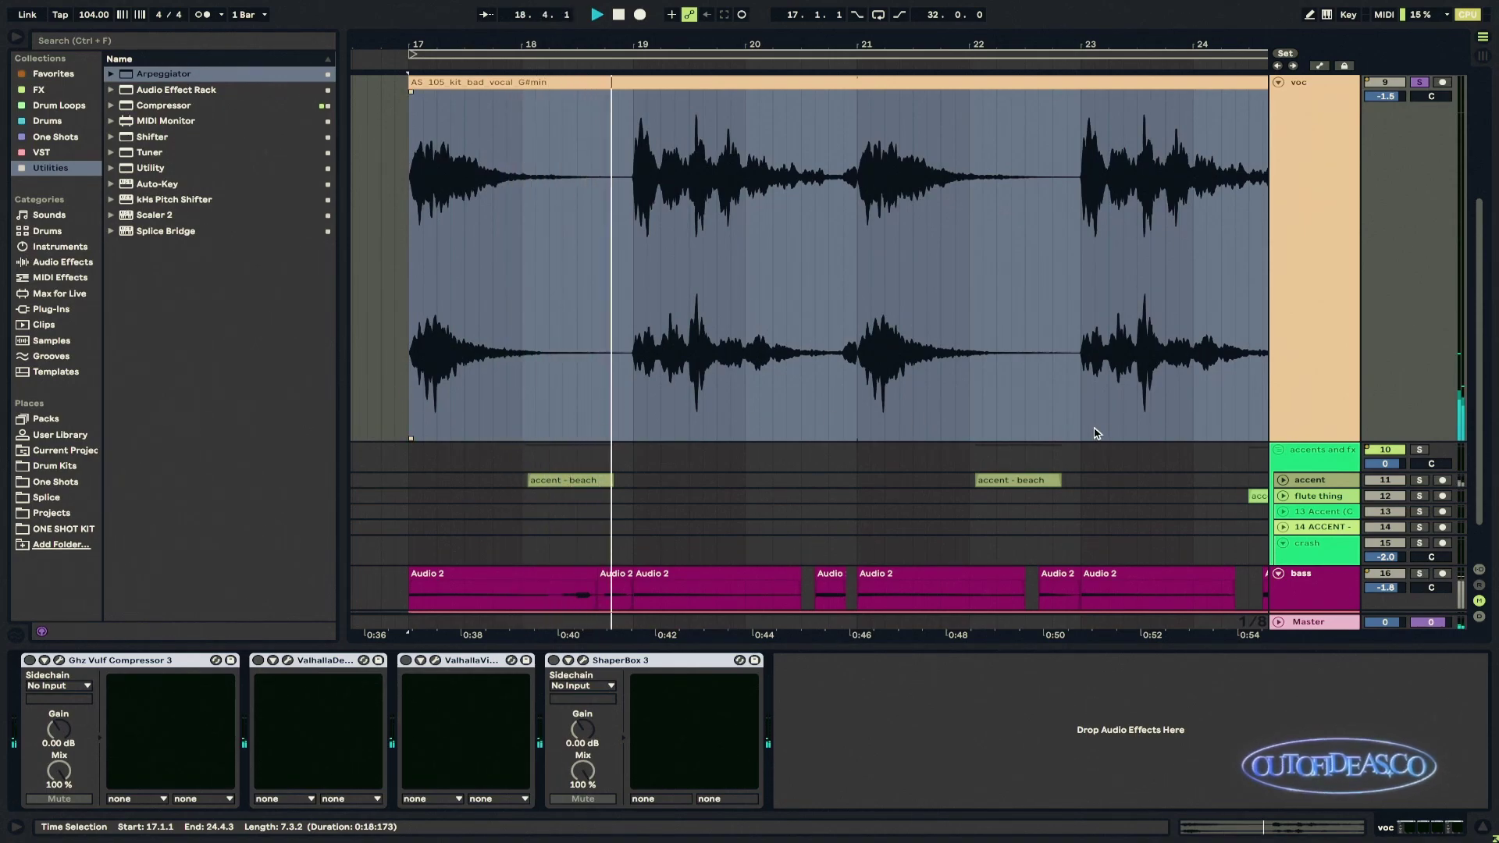
pyautogui.scroll(2, 1095, 434)
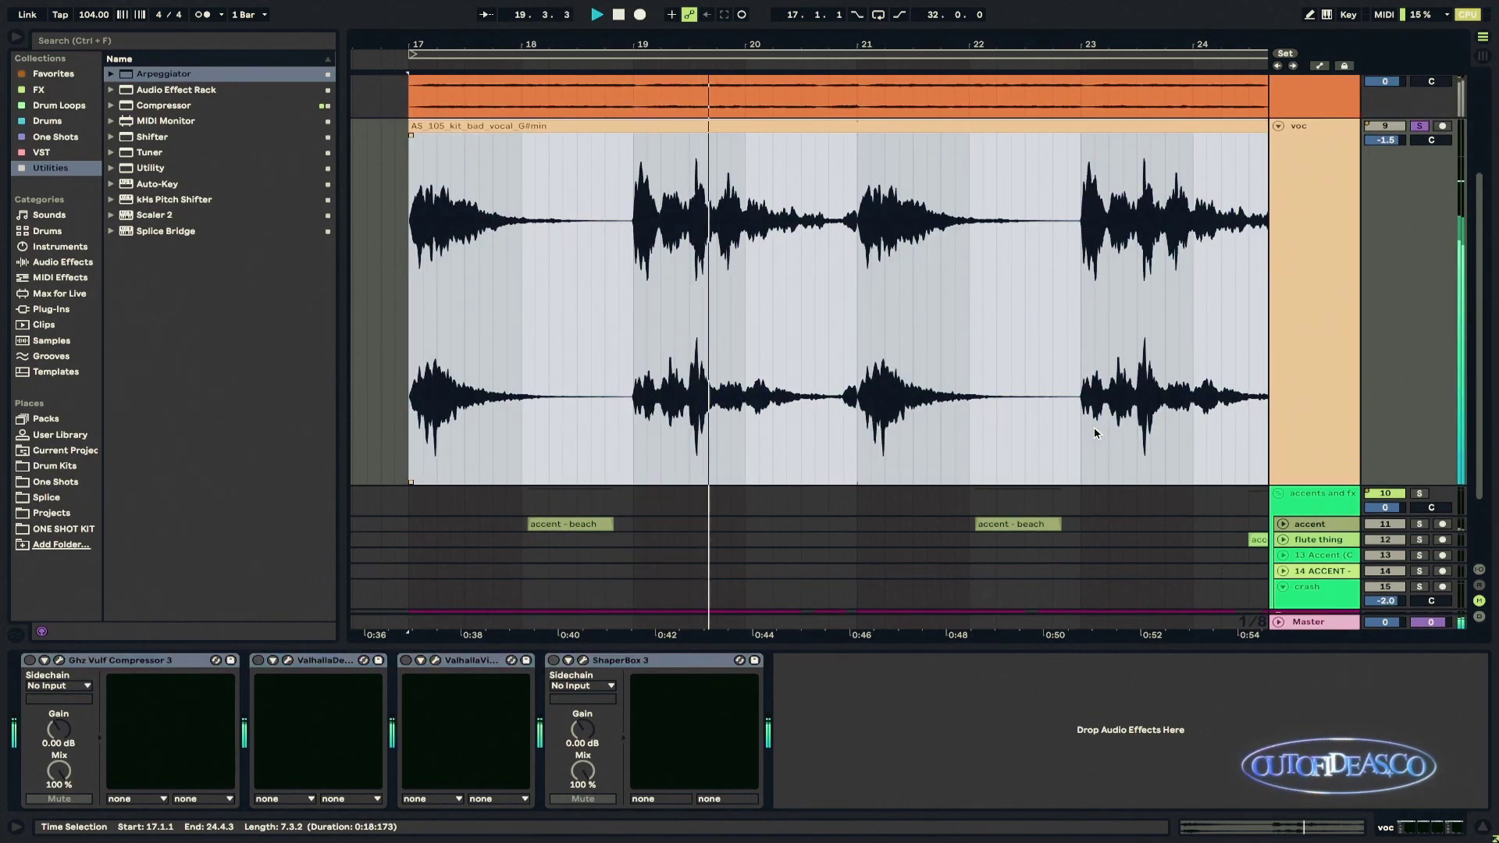
pyautogui.press('space')
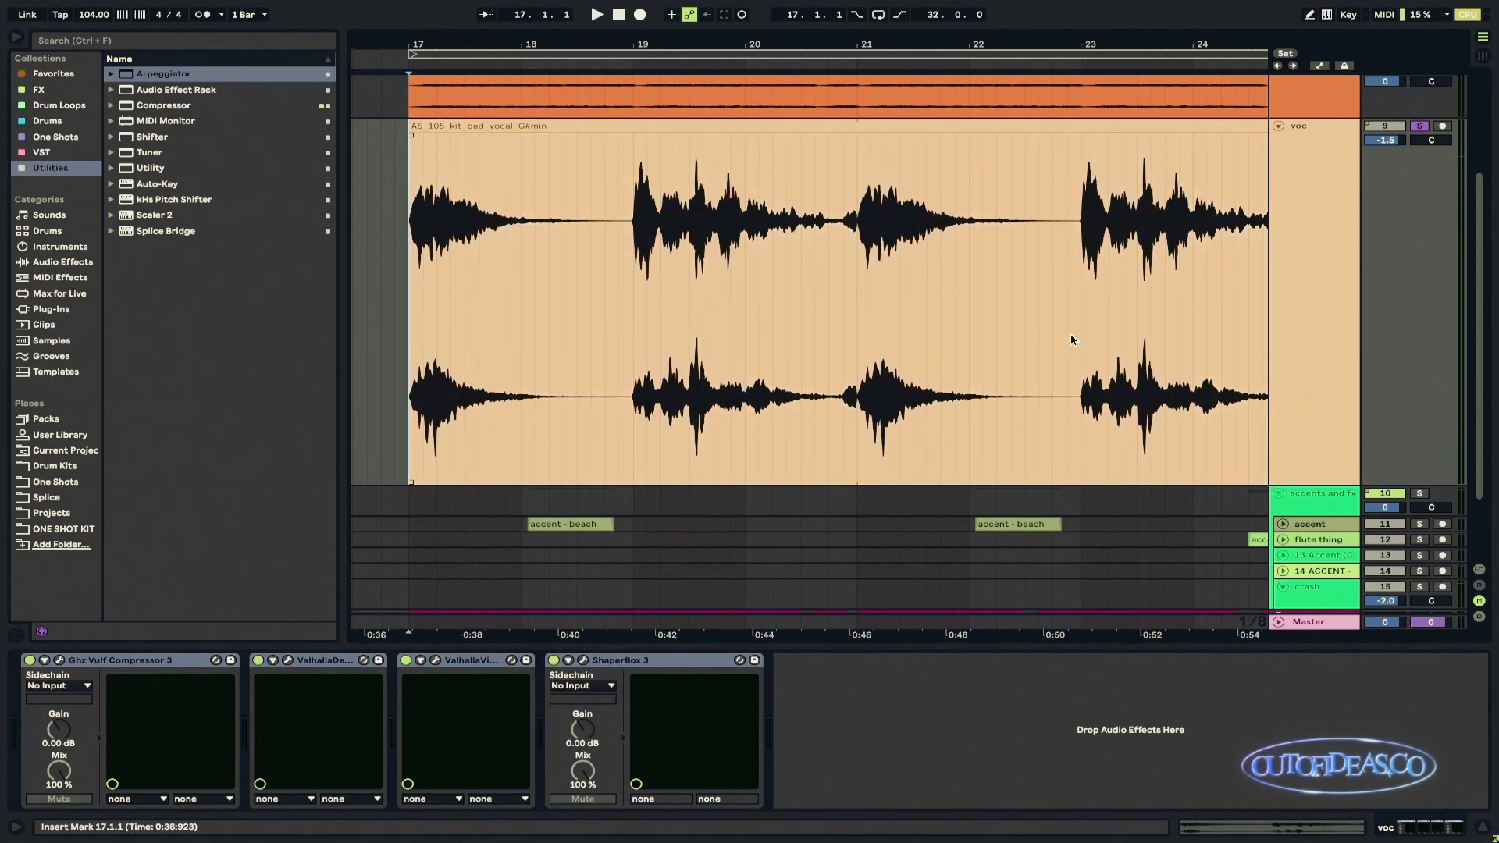
# Step: Review the Vulf Compressor, ValhallaDelay and ValhallaVintageVerb settings on the voc track
pyautogui.click(58, 661)
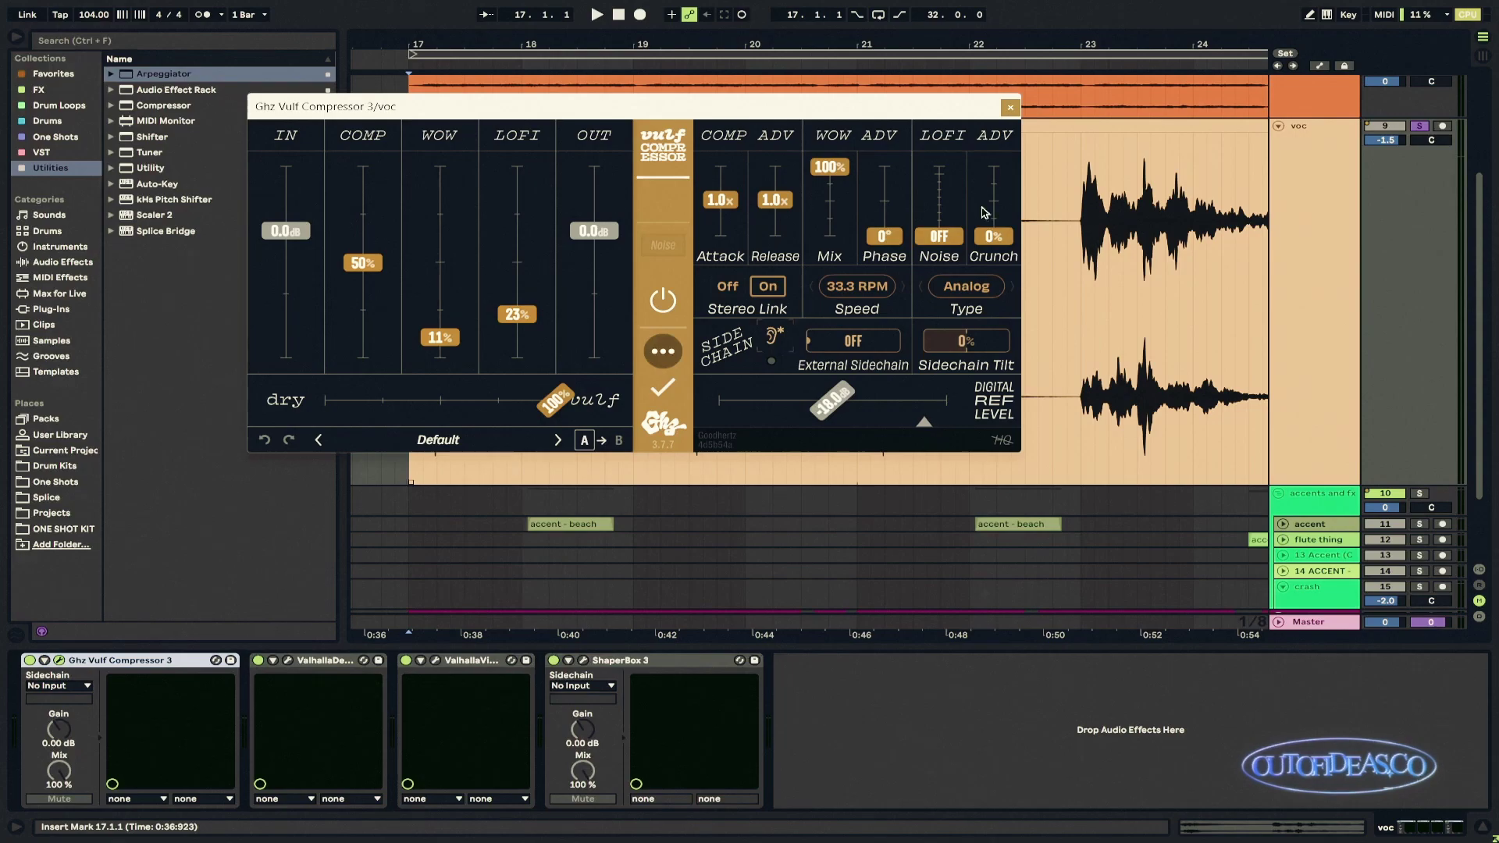
pyautogui.click(59, 660)
pyautogui.click(282, 661)
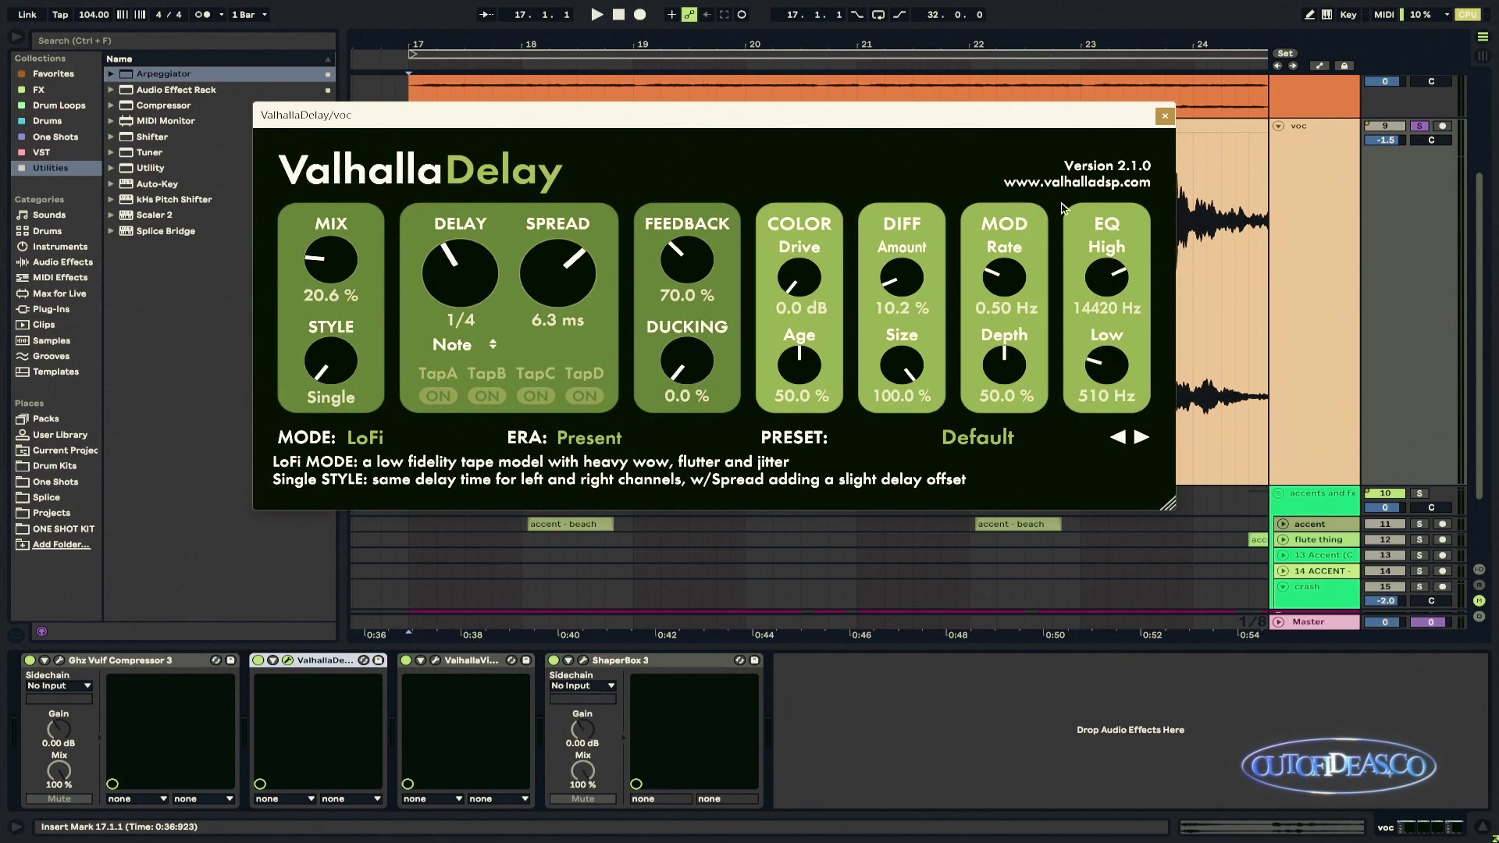
pyautogui.click(435, 660)
pyautogui.click(1160, 126)
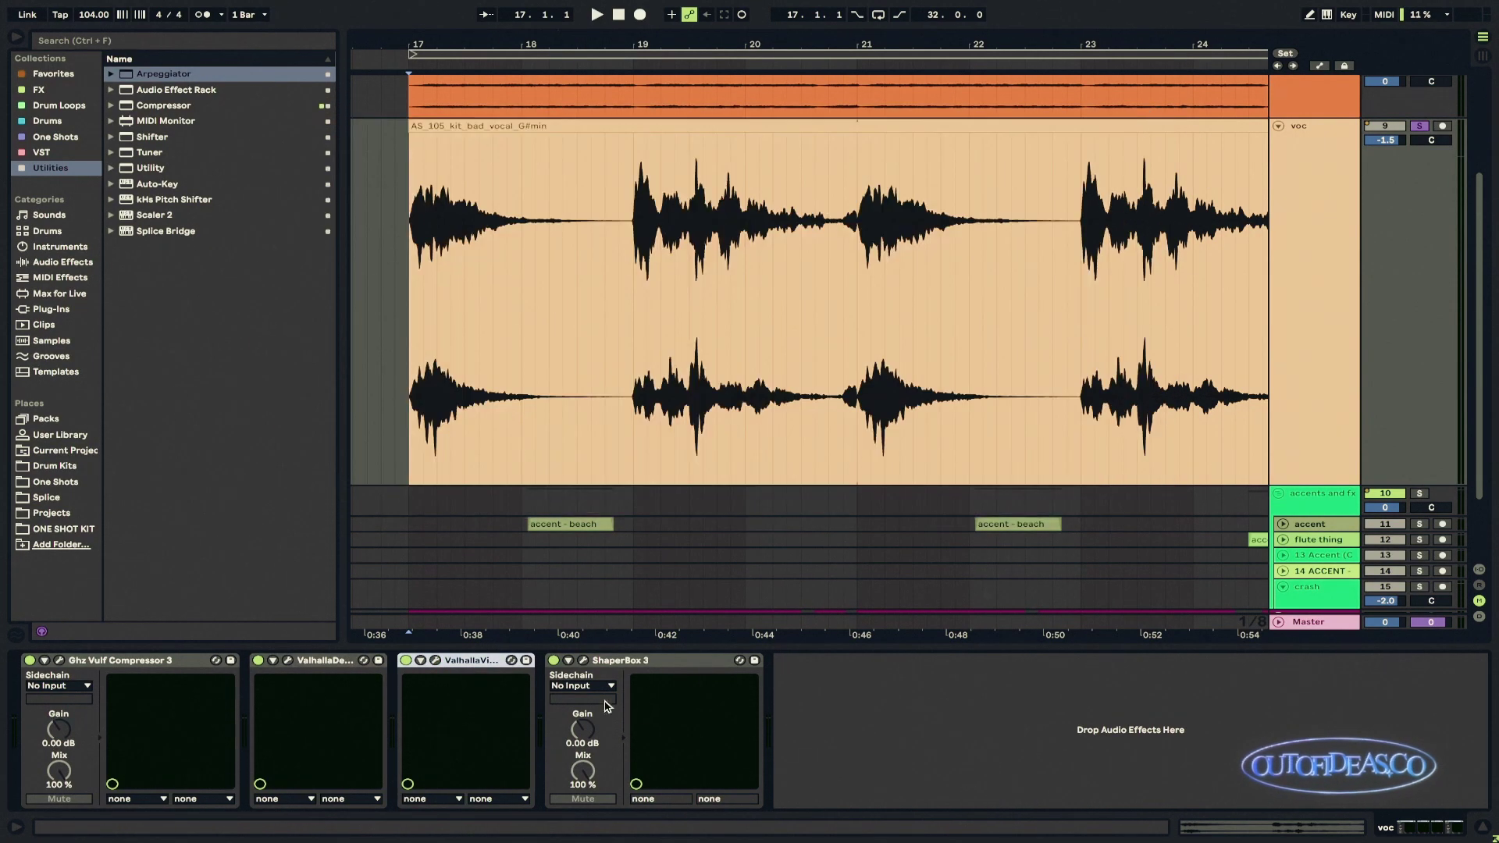
# Step: Review the ShaperBox 3 volume curve on the voc track while playing the clip from bar 17
pyautogui.click(583, 660)
pyautogui.press('space')
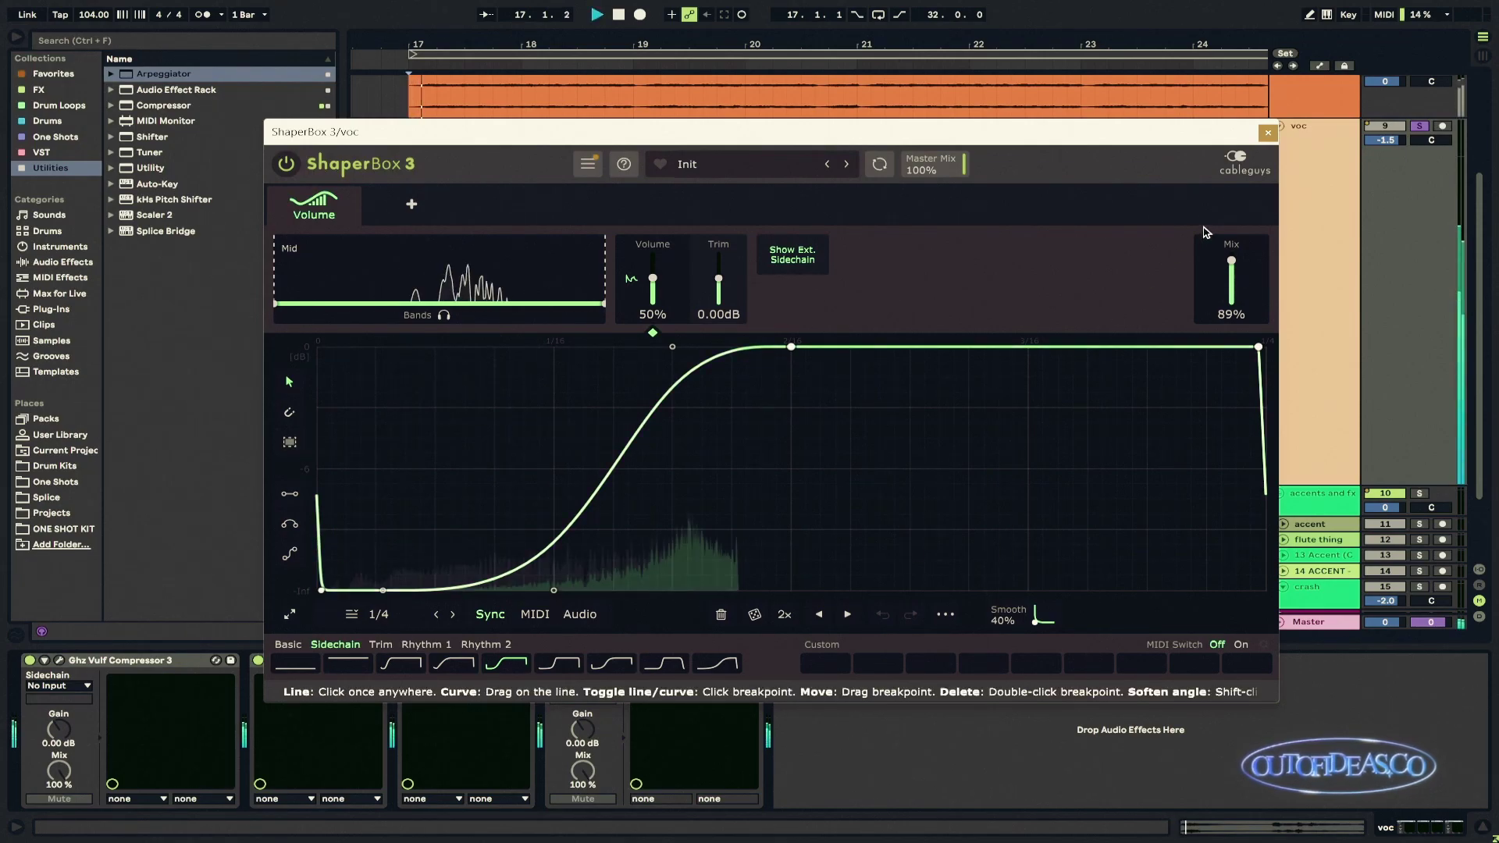
pyautogui.click(1267, 132)
pyautogui.press('space')
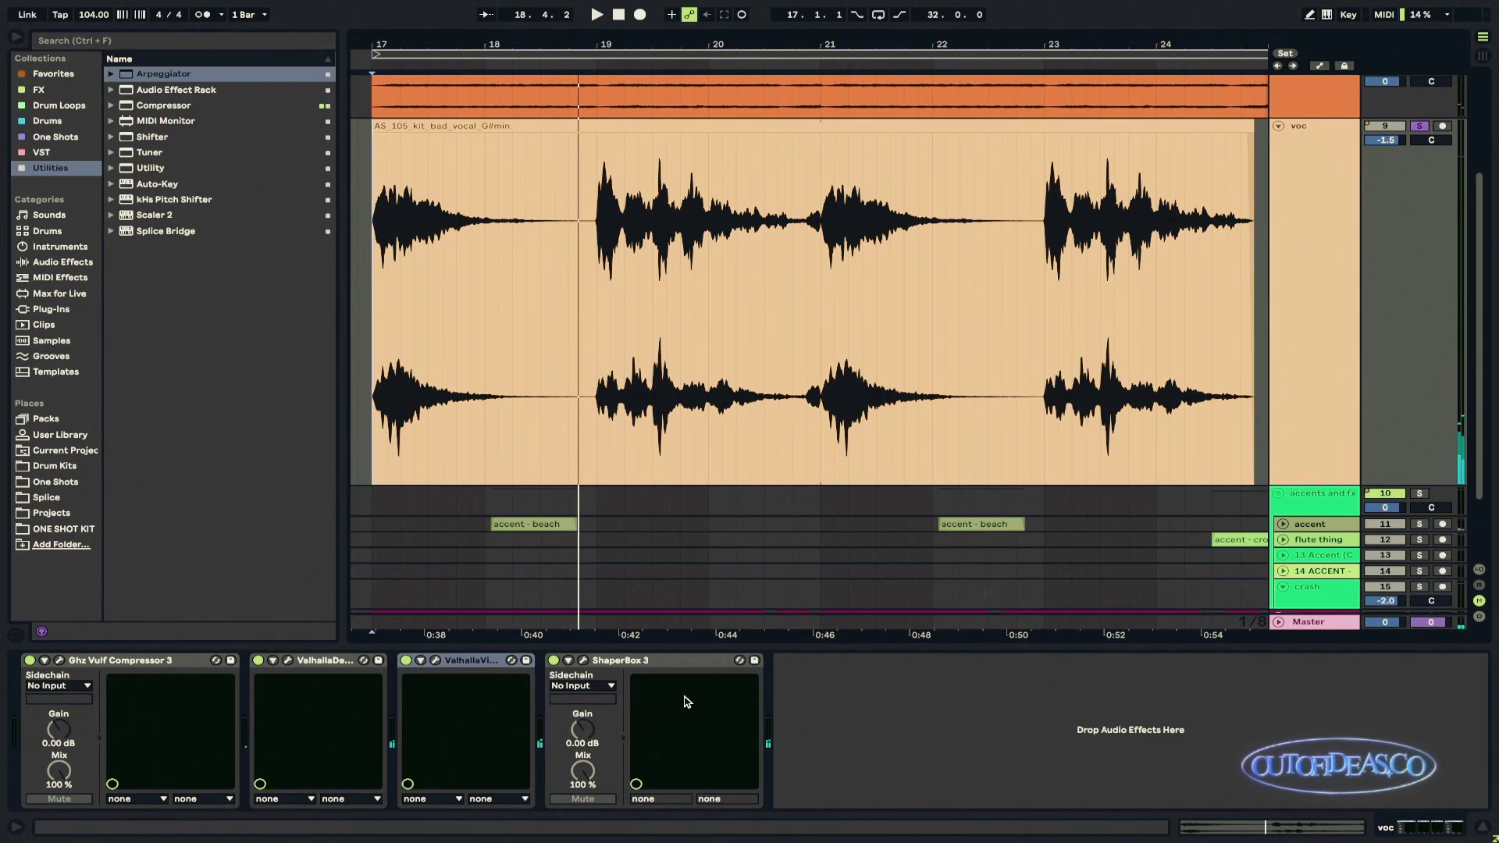
pyautogui.click(610, 665)
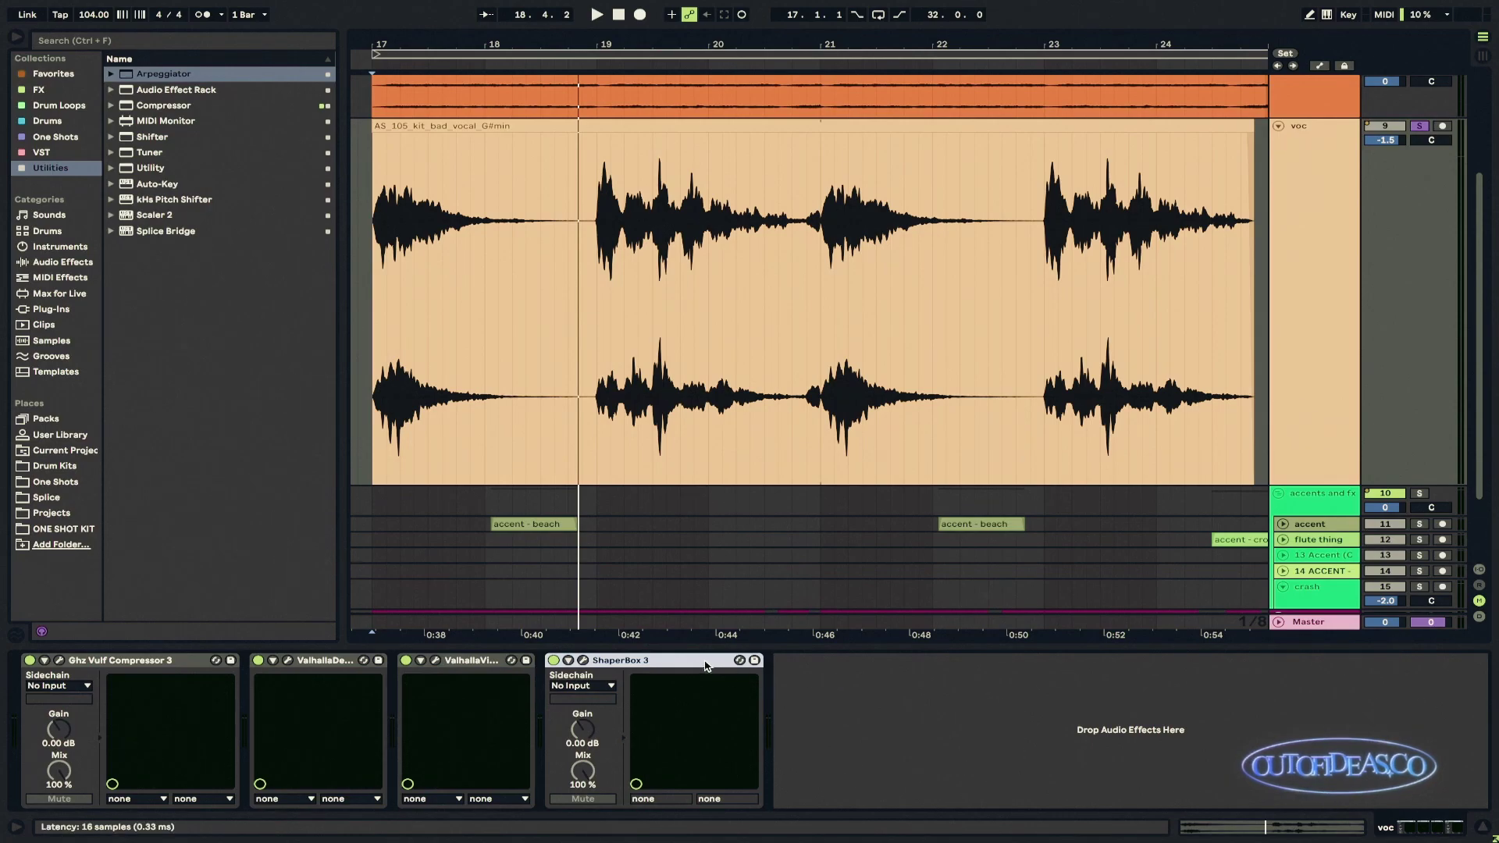
# Step: Reduce the voc track's height to match its neighbours and turn off its solo
pyautogui.scroll(-3, 990, 323)
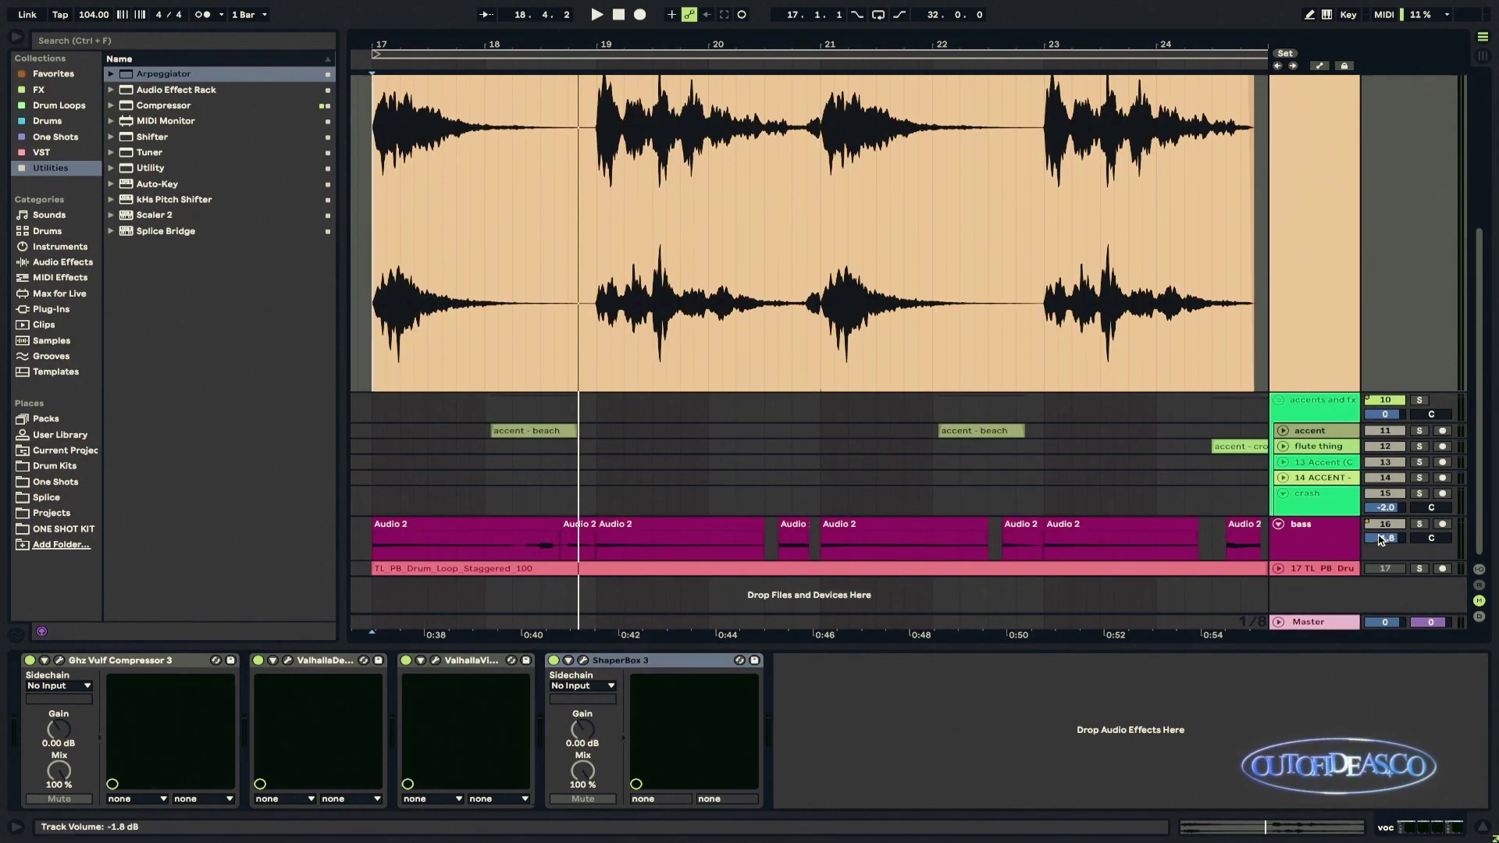
pyautogui.scroll(3, 1379, 536)
pyautogui.moveTo(1315, 481); pyautogui.dragTo(1288, 157)
pyautogui.scroll(3, 602, 330)
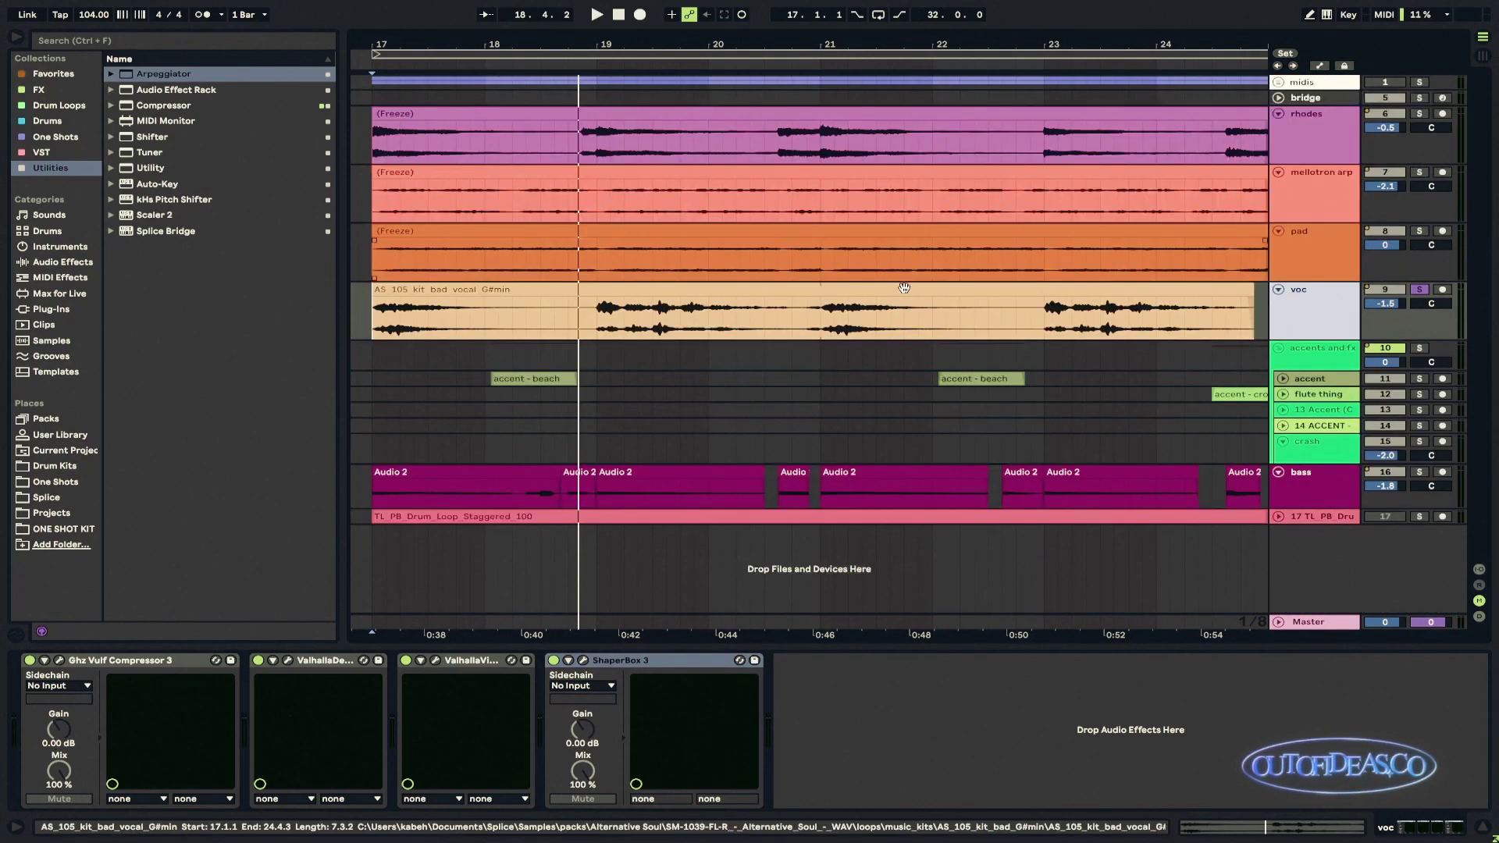
pyautogui.click(374, 319)
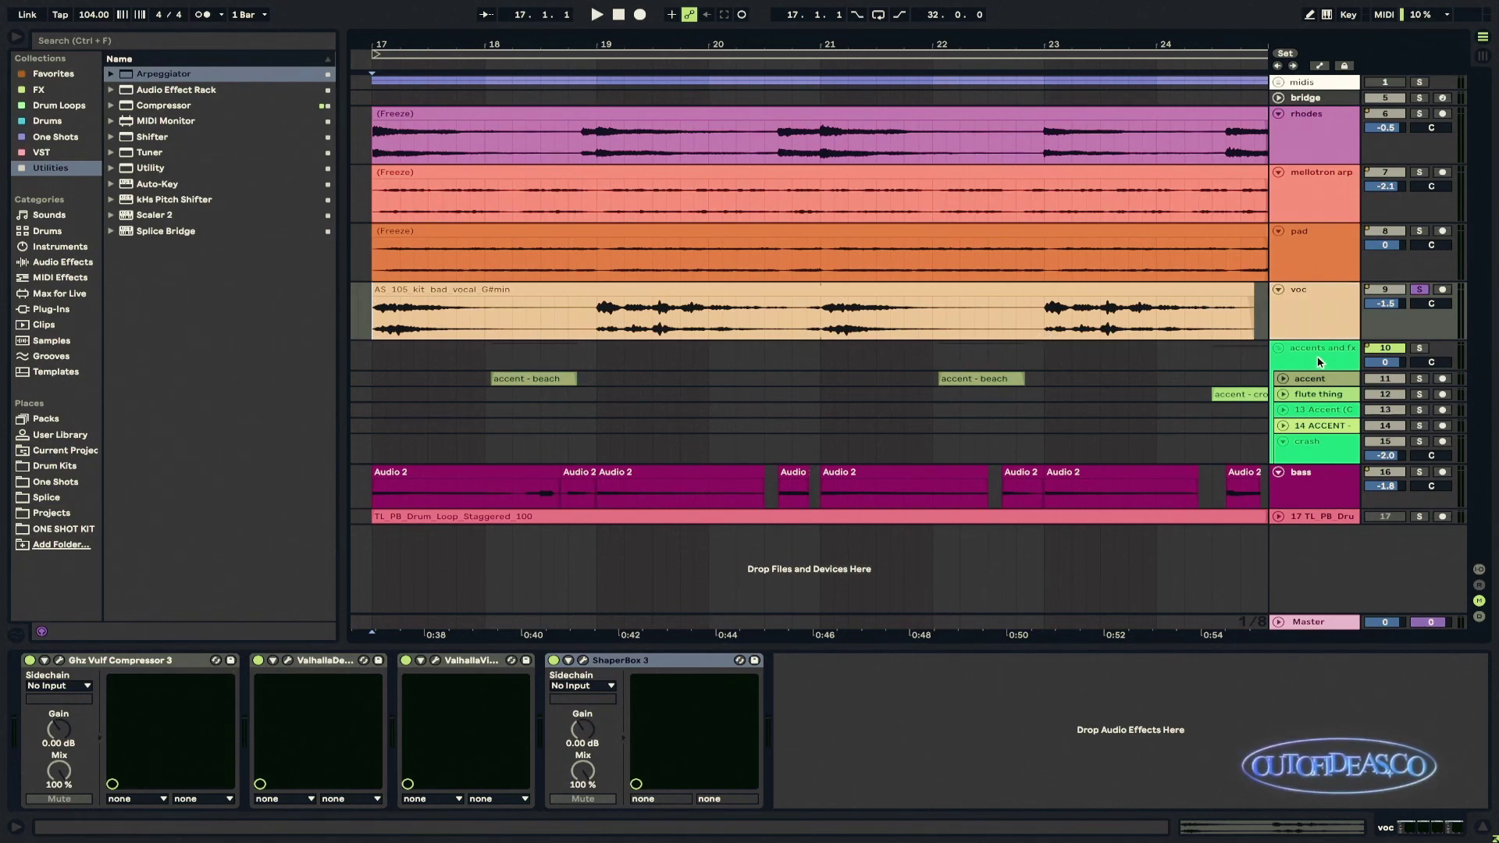
pyautogui.press('s')
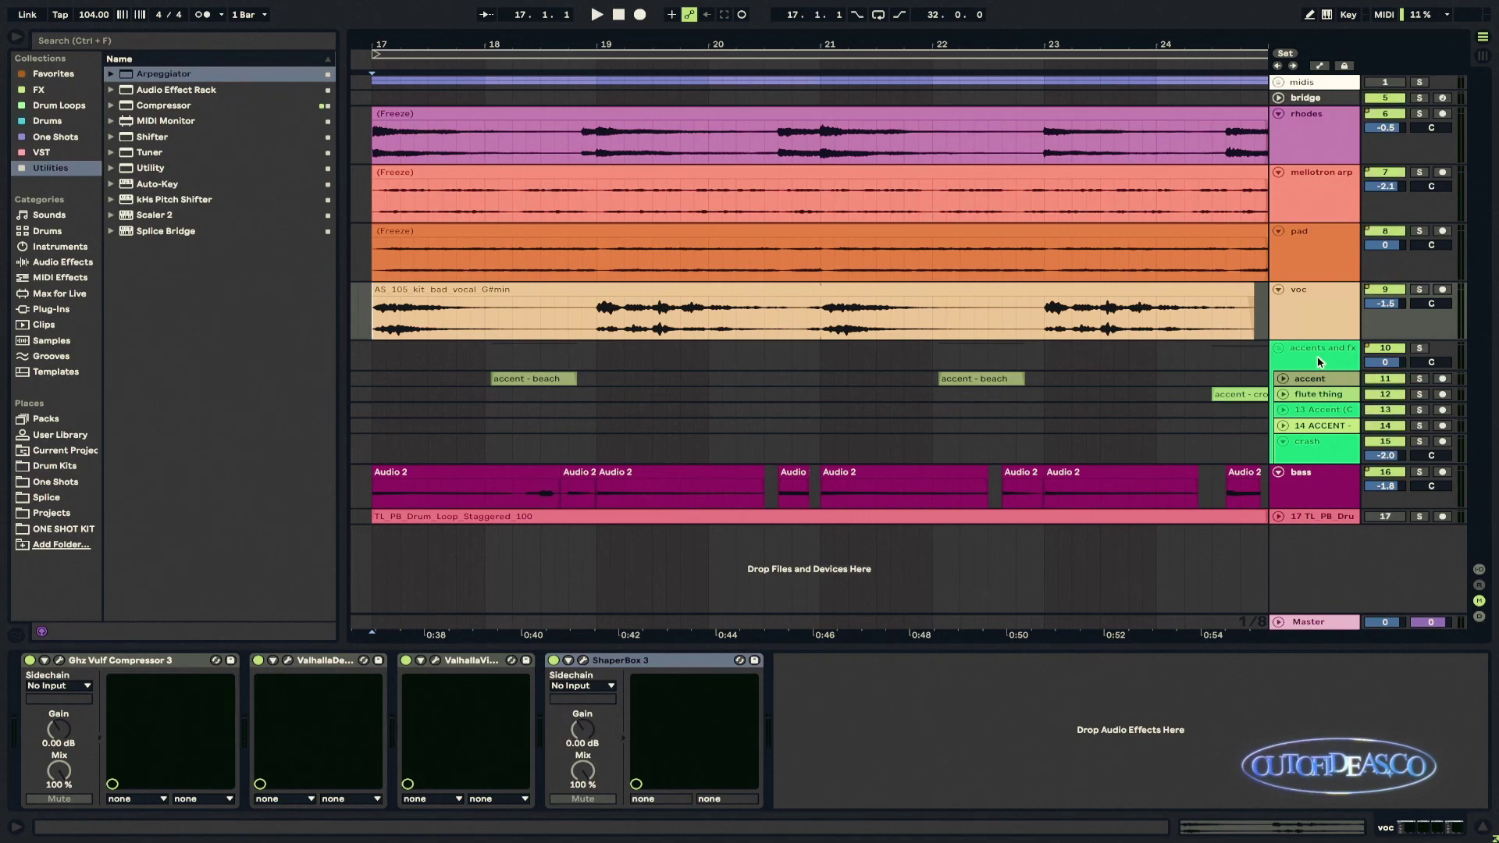
# Step: Unfold the tracks in the accents and fx group and set the insert marker at bar 17
pyautogui.click(1319, 361)
pyautogui.click(1317, 428)
pyautogui.keyDown('shift'); pyautogui.click(1317, 379); pyautogui.keyUp('shift')
pyautogui.press('u')
pyautogui.scroll(-3, 386, 363)
pyautogui.click(387, 363)
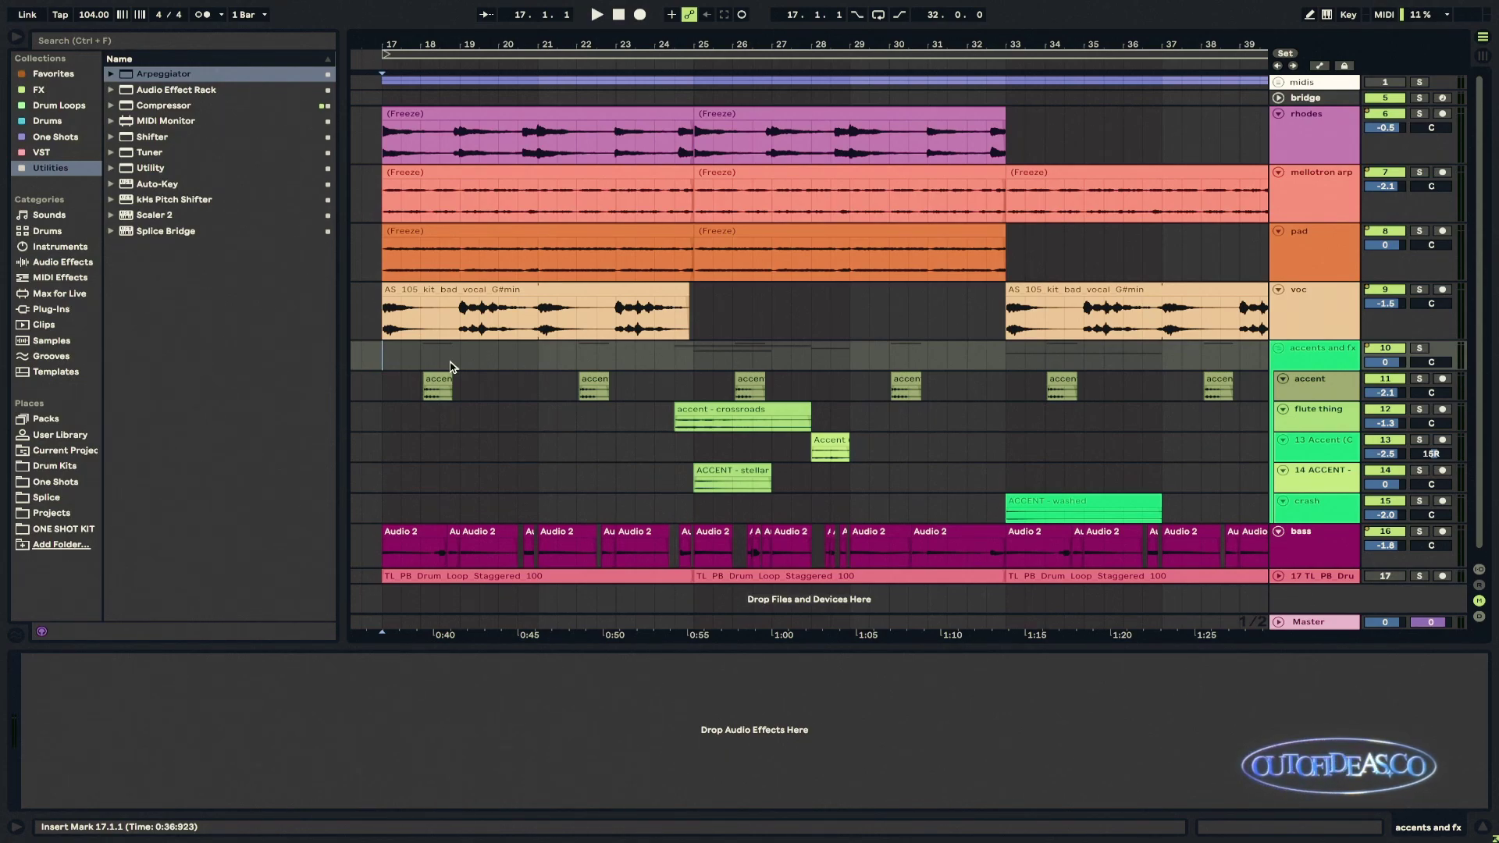
# Step: Browse the Drum Kits folder, examining the Snares samples in the Sango - Installment 1 kit
pyautogui.click(67, 470)
pyautogui.scroll(-5, 194, 367)
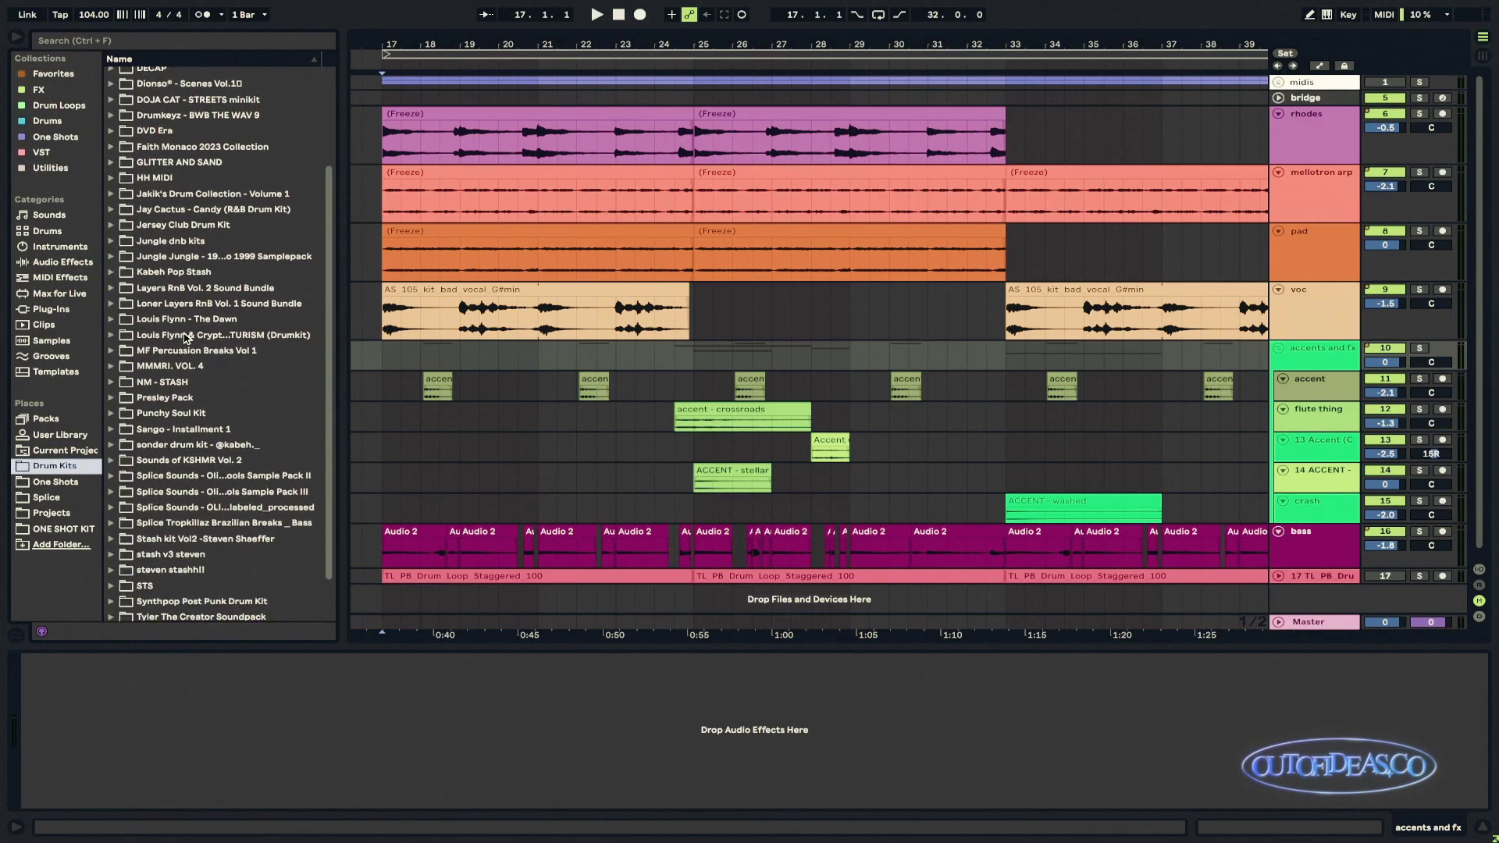
pyautogui.click(111, 377)
pyautogui.scroll(-1, 135, 378)
pyautogui.click(123, 378)
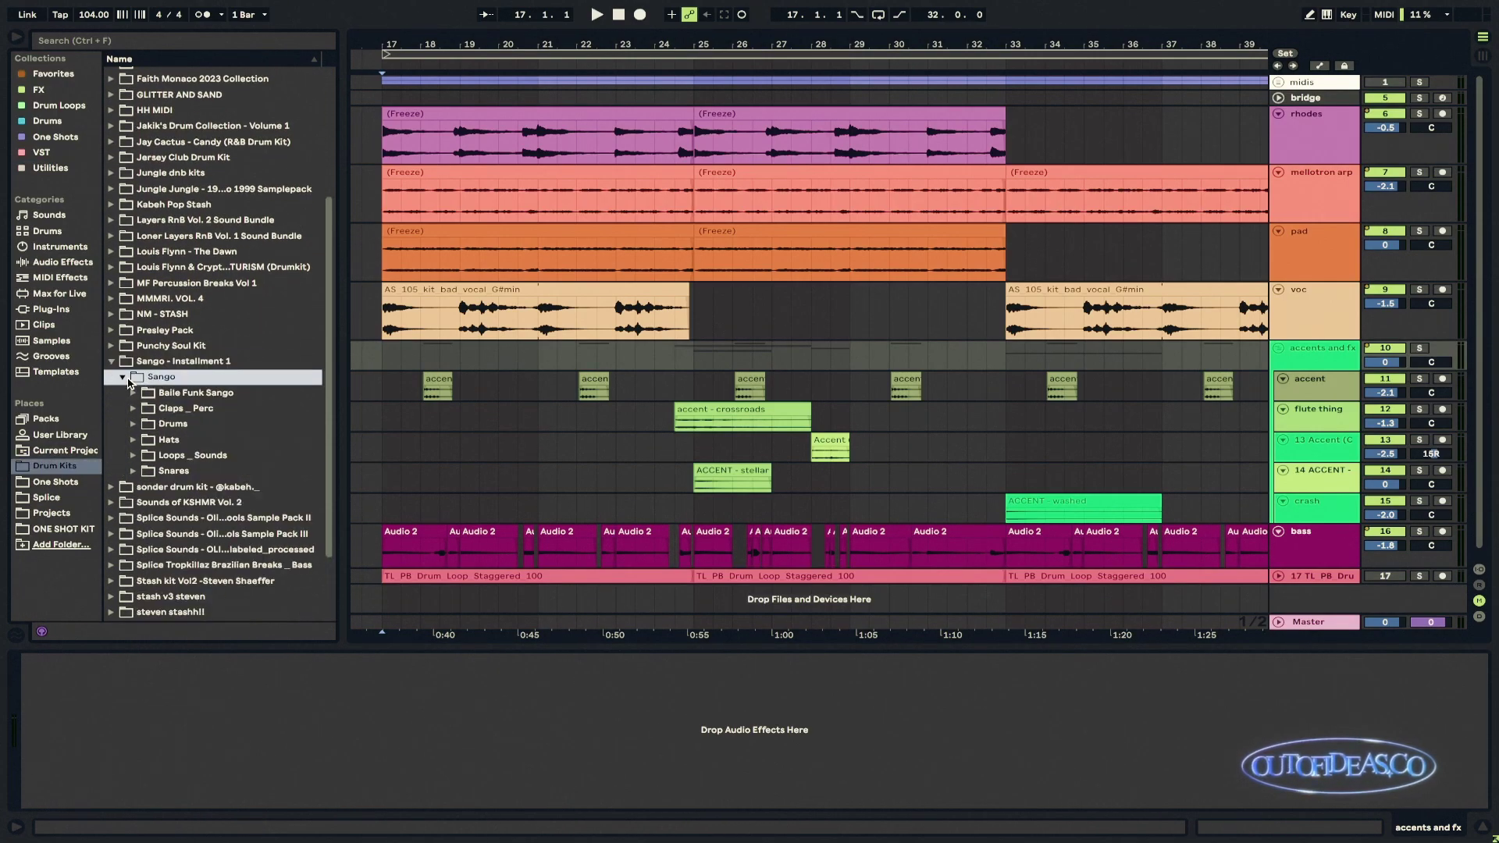
pyautogui.scroll(-3, 129, 383)
pyautogui.click(133, 378)
pyautogui.scroll(-3, 134, 383)
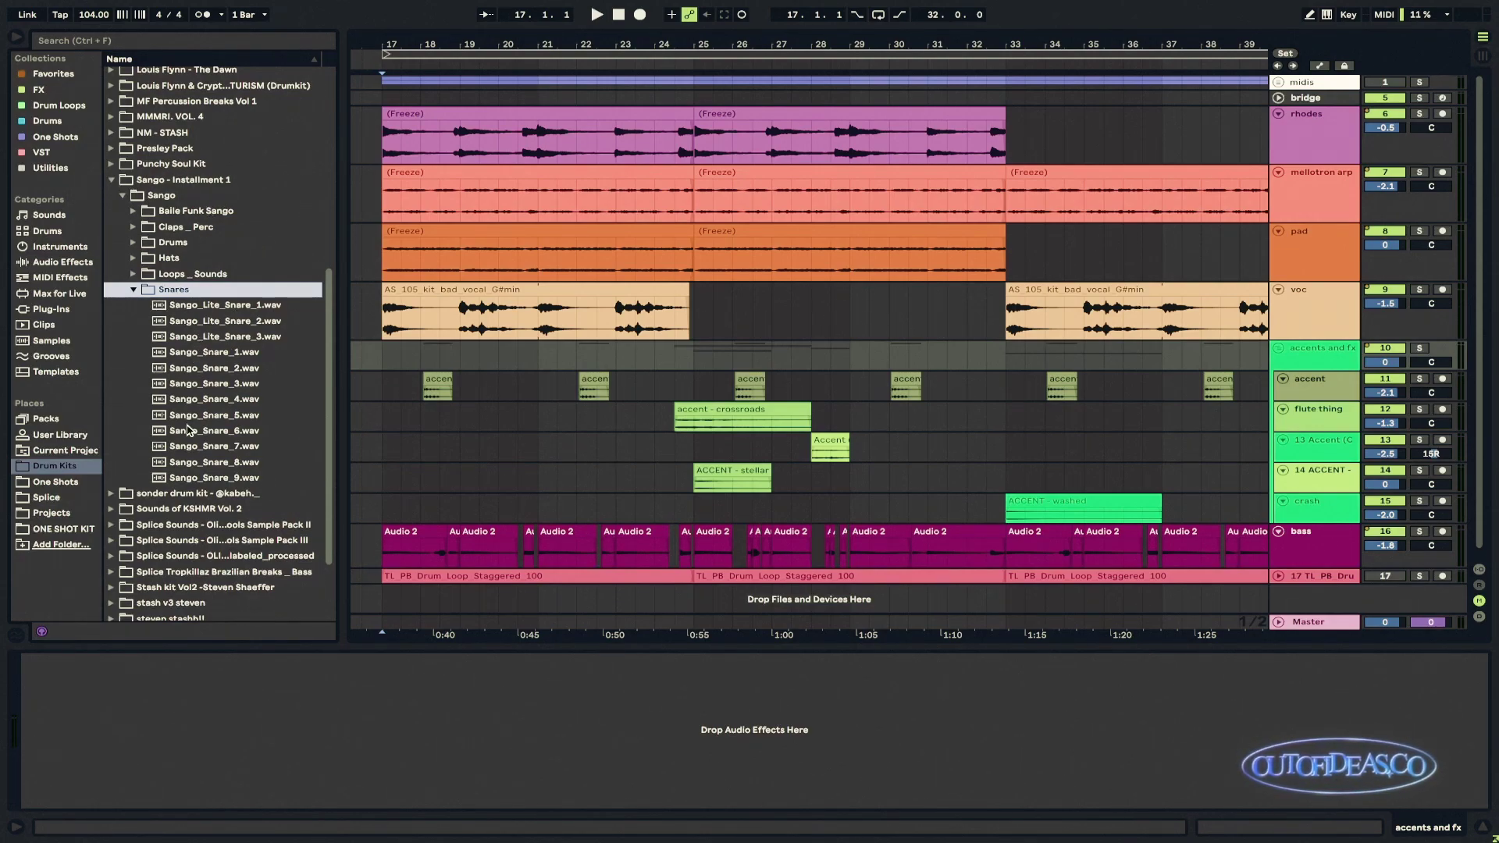
pyautogui.click(134, 290)
pyautogui.click(112, 269)
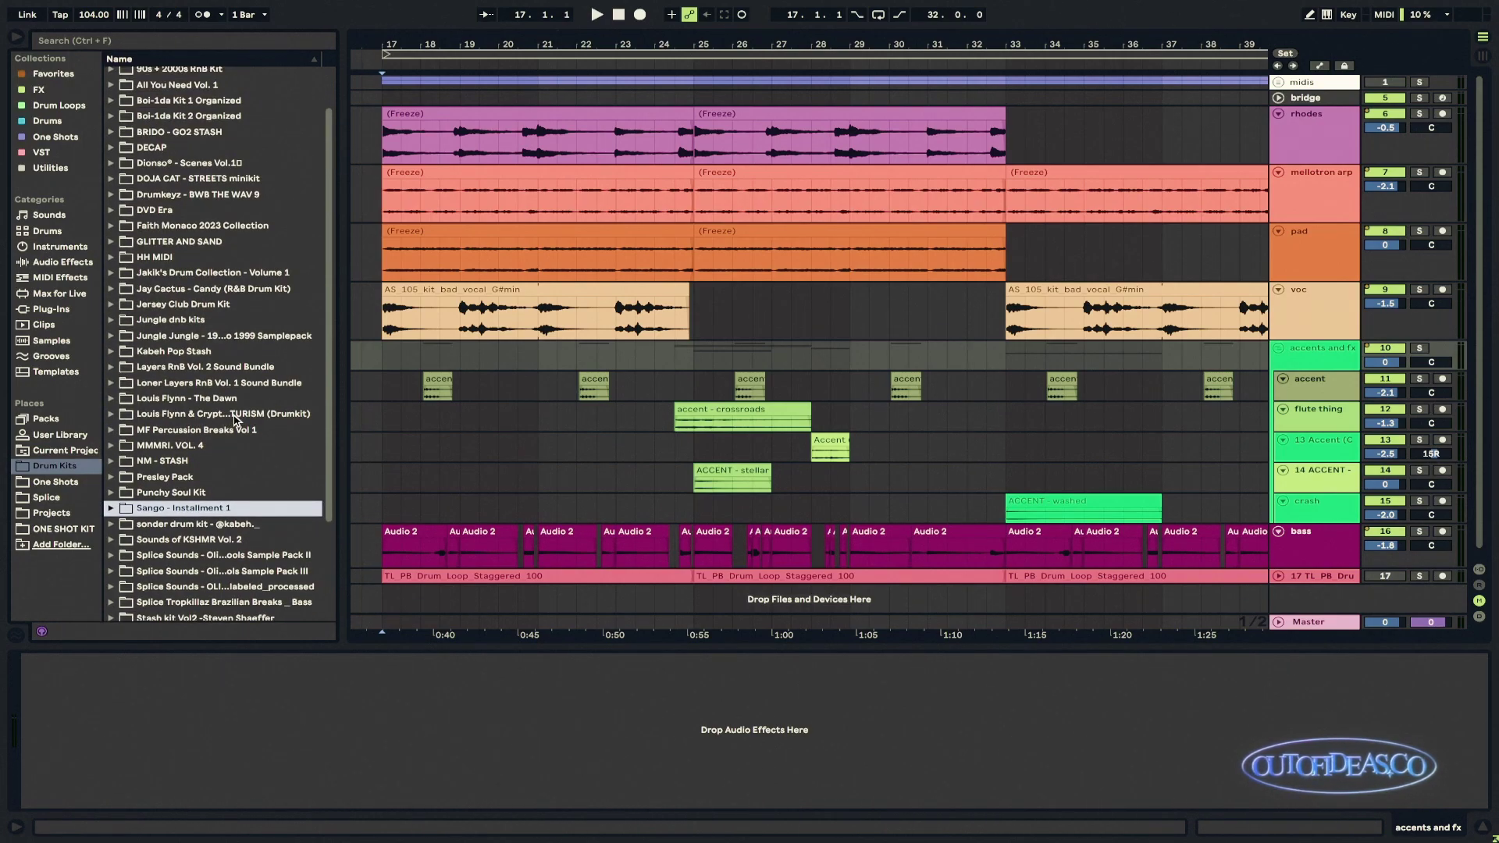
pyautogui.scroll(-4, 236, 414)
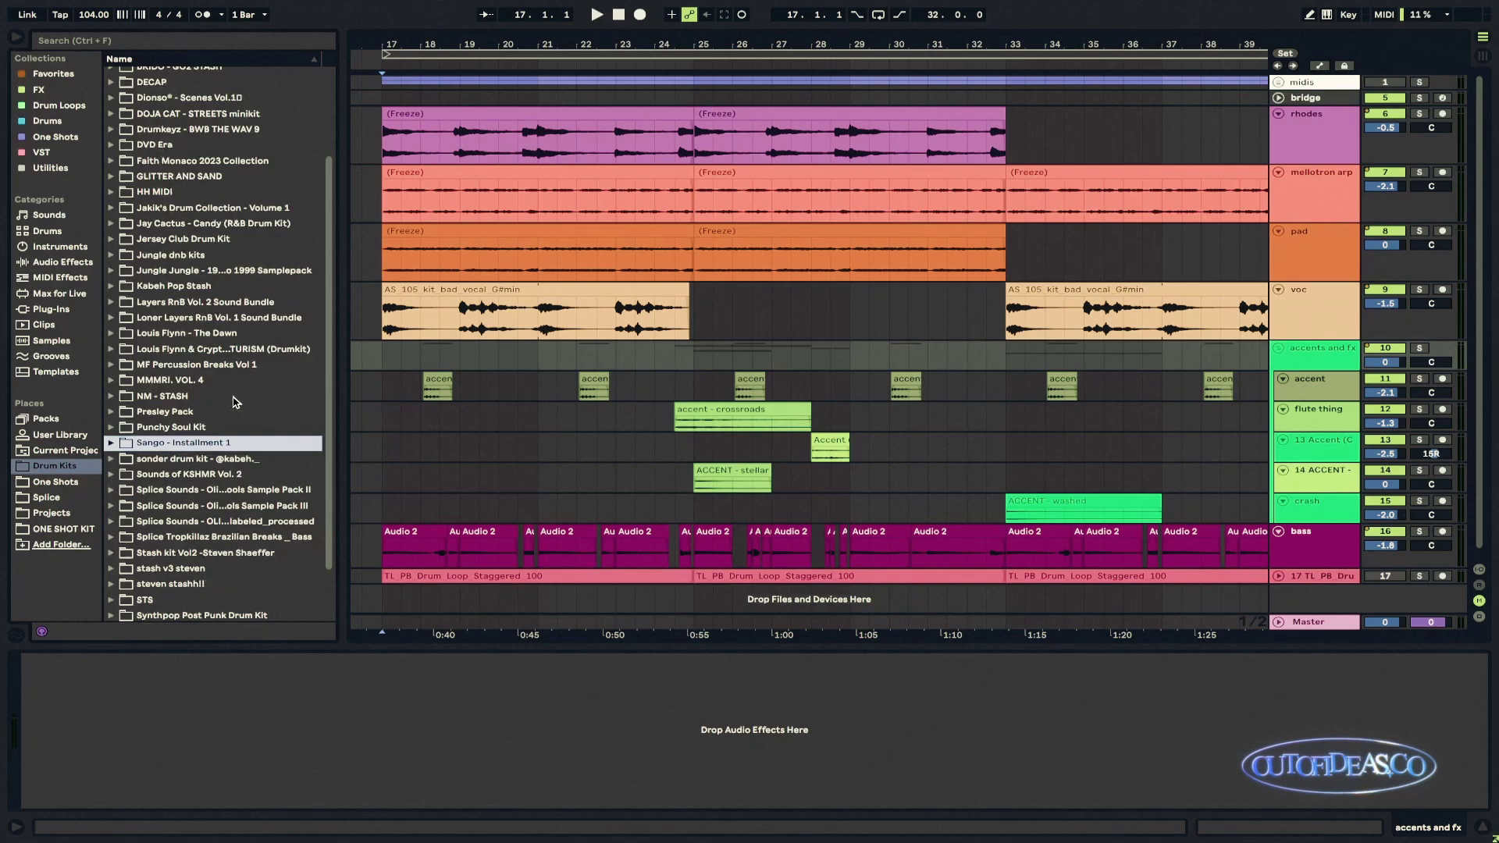
pyautogui.scroll(5, 234, 402)
# Step: Browse the One Shots folder, examining the SYNTHS samples in the NAMI one shot kit
pyautogui.click(55, 482)
pyautogui.scroll(-3, 131, 376)
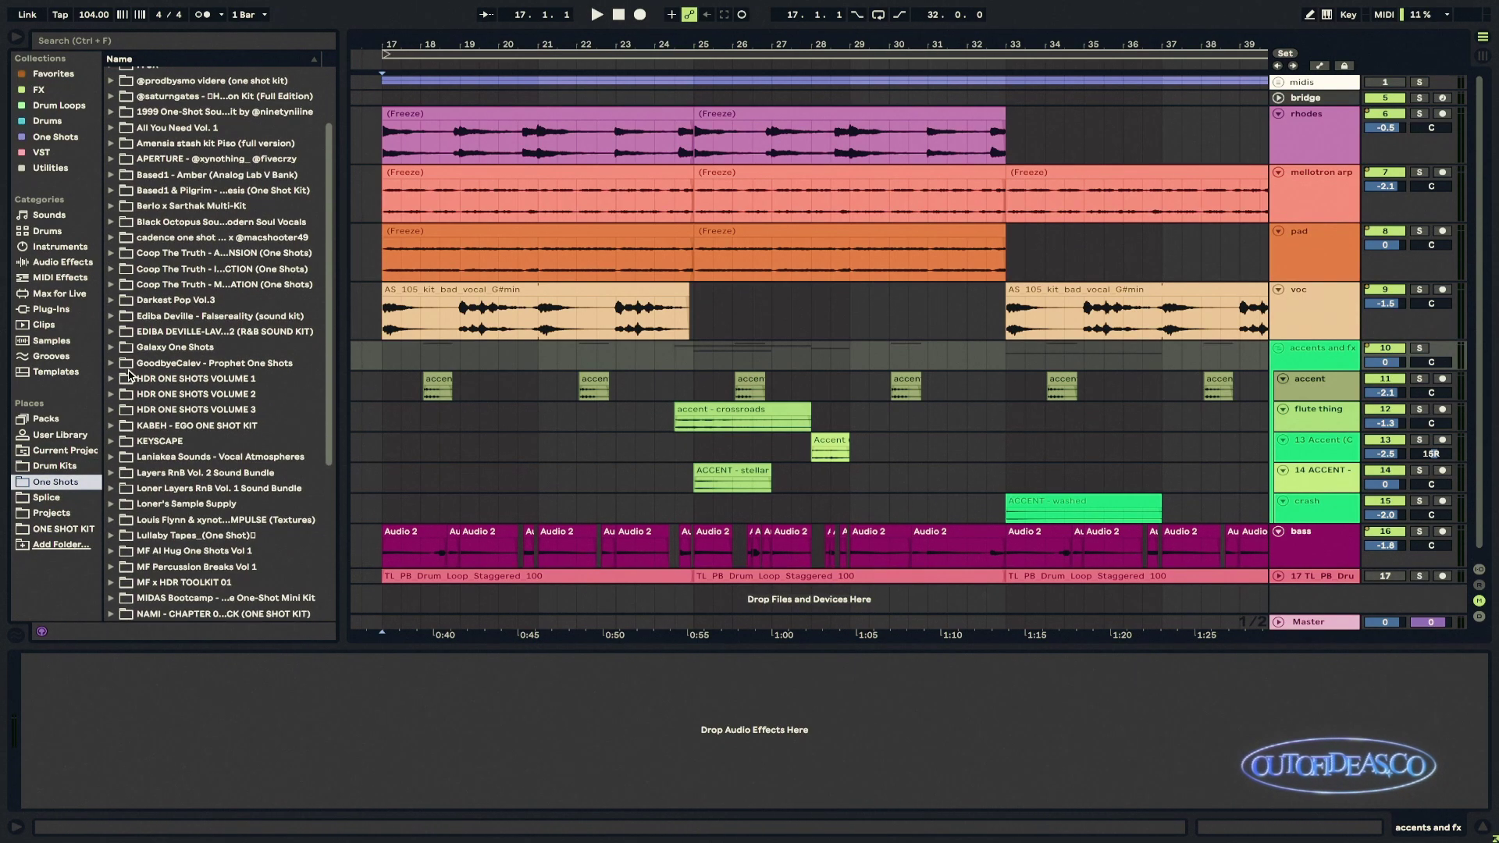
pyautogui.scroll(-4, 131, 375)
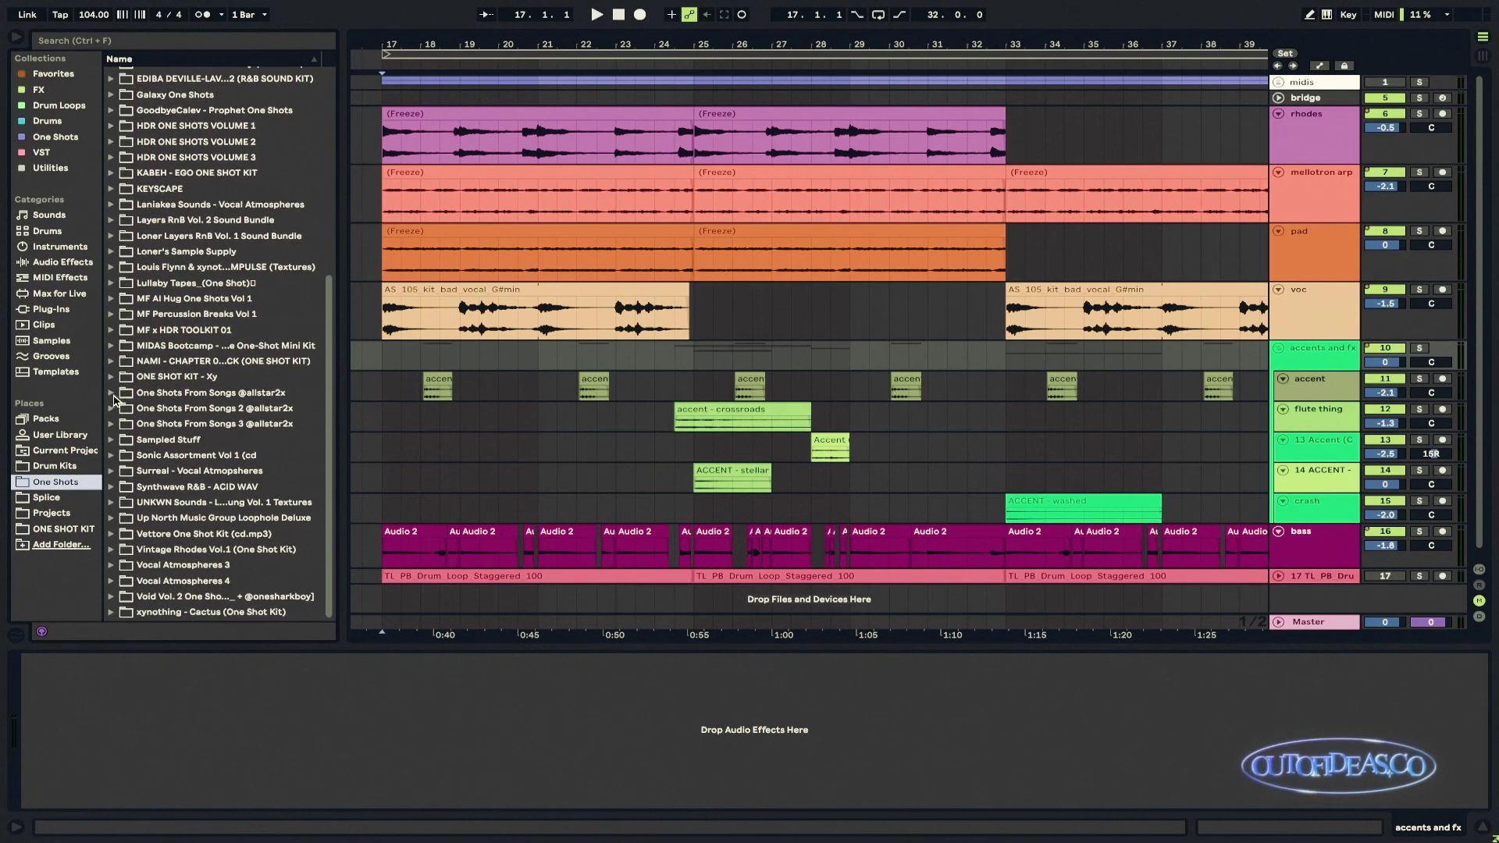
pyautogui.click(112, 363)
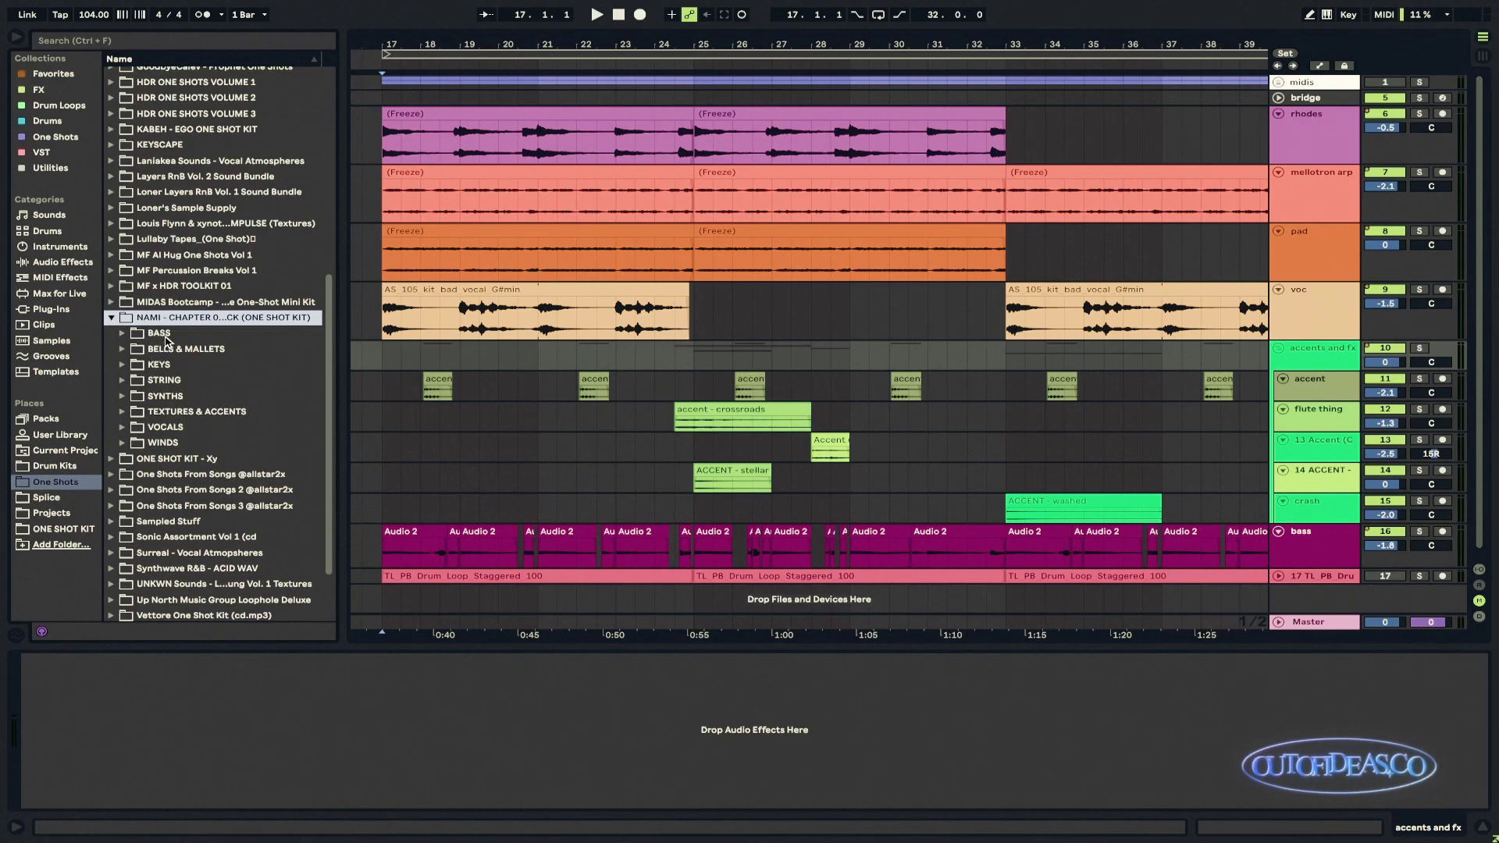
pyautogui.click(129, 397)
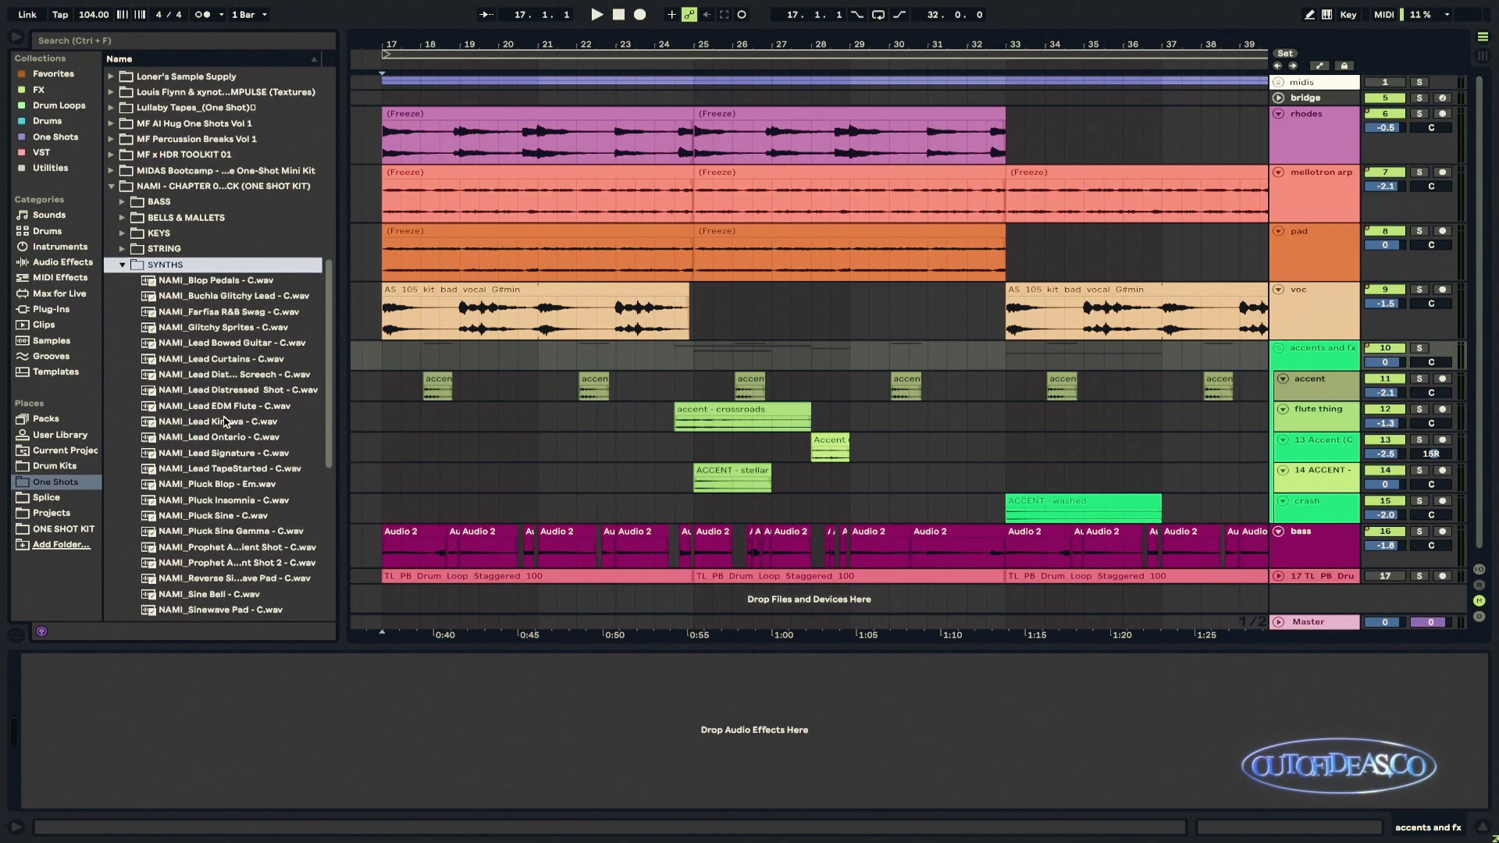
pyautogui.click(111, 186)
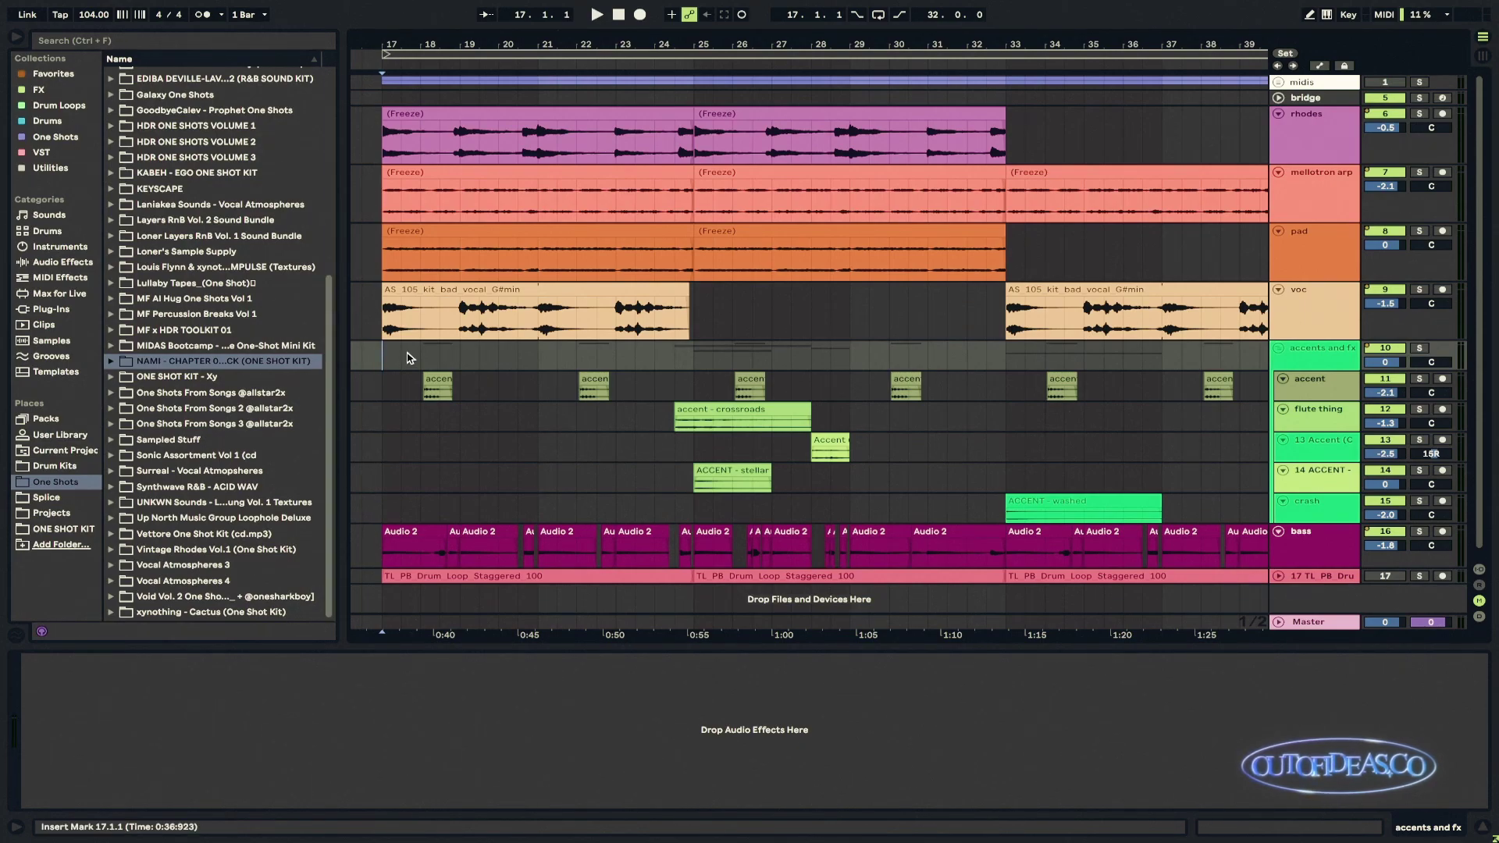
# Step: Search the whole sample library for "kick" and look through the results
pyautogui.click(161, 43)
pyautogui.write('kick')
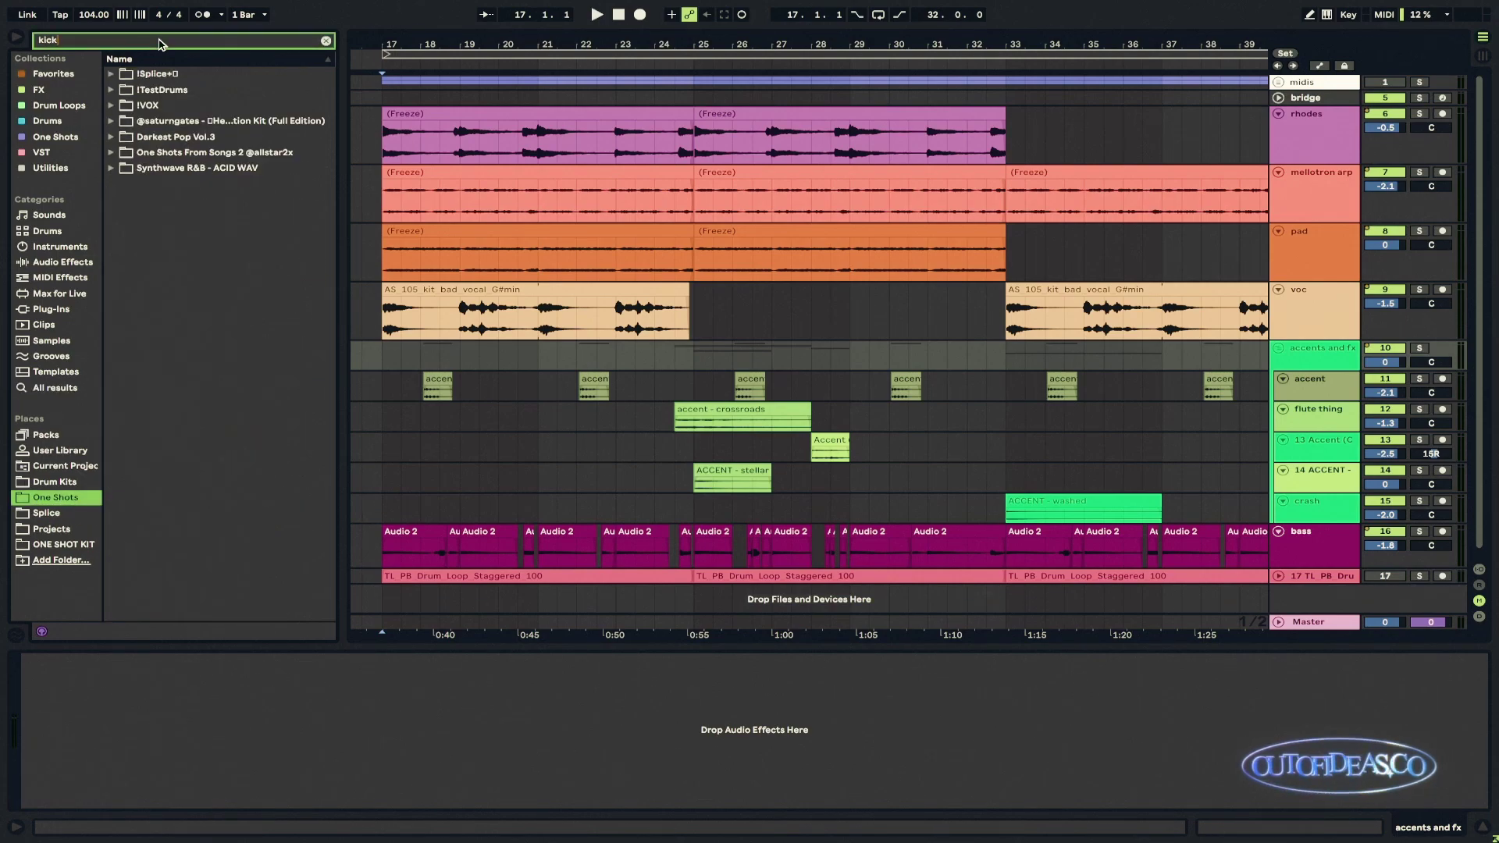
pyautogui.click(56, 388)
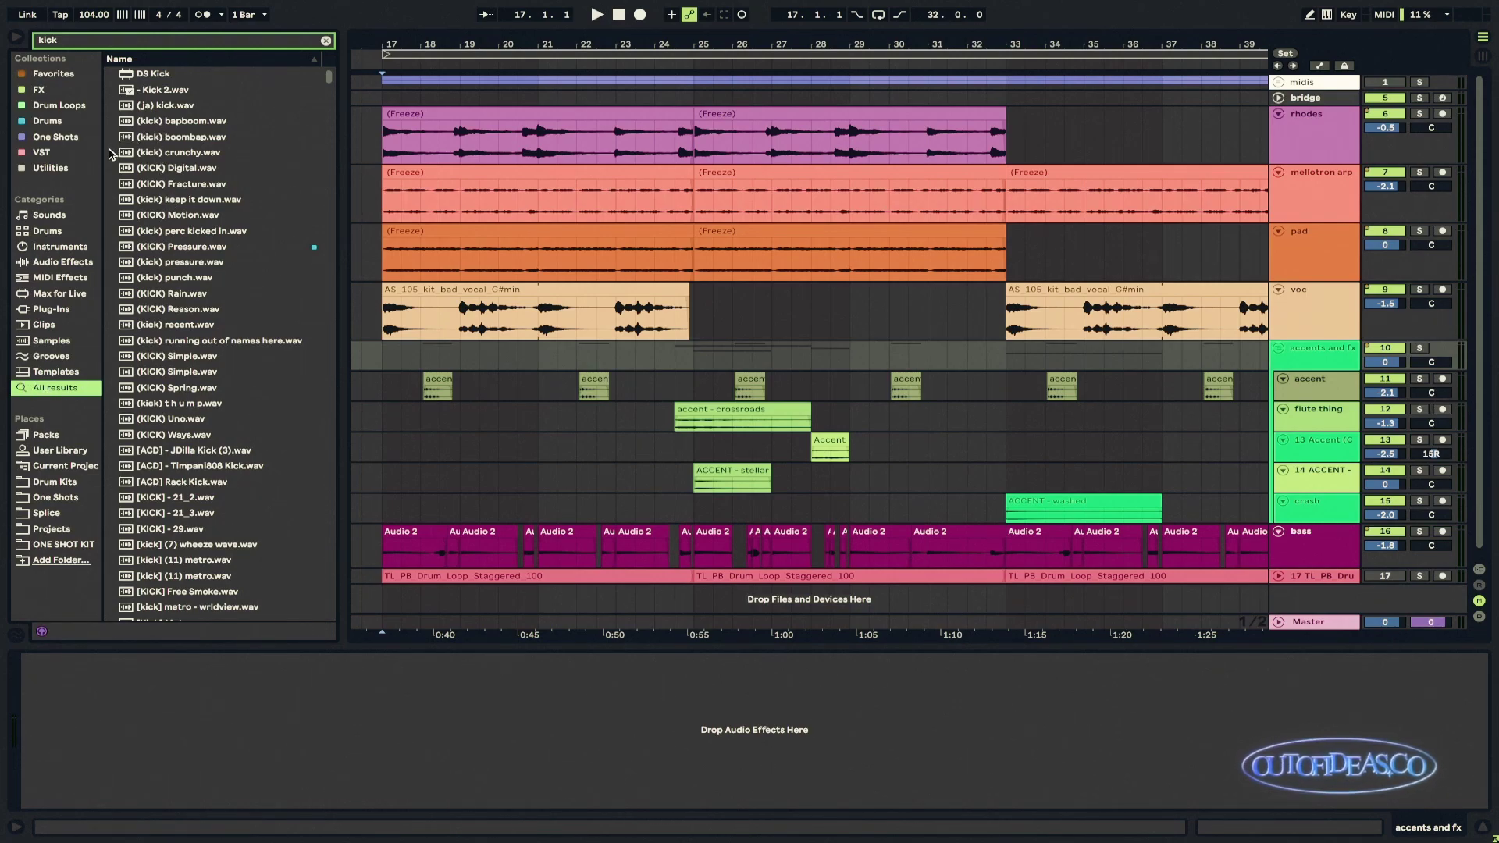
pyautogui.scroll(-10, 242, 198)
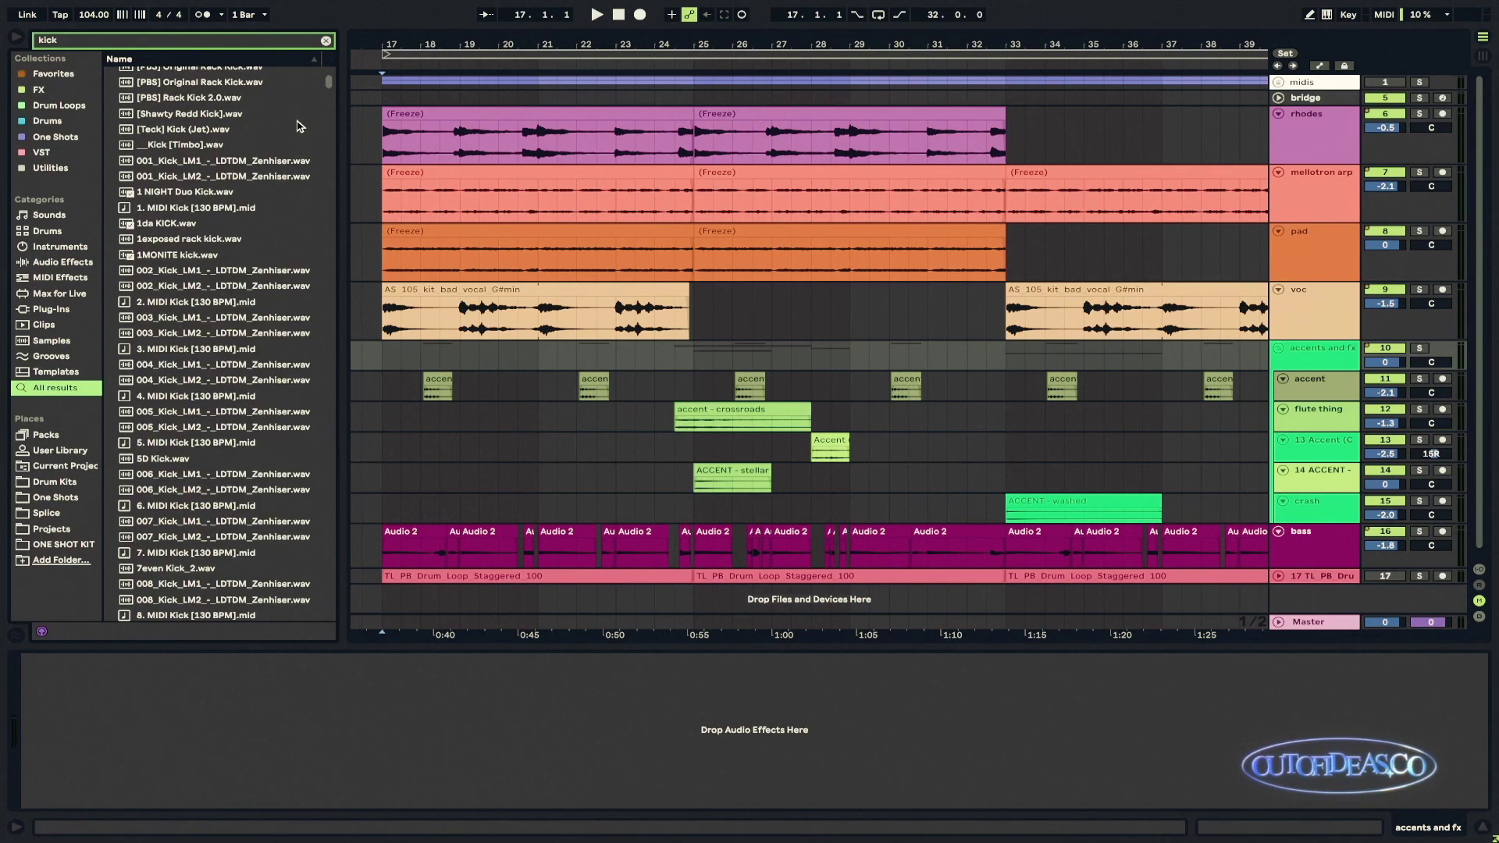
pyautogui.scroll(6, 240, 198)
pyautogui.moveTo(58, 40); pyautogui.dragTo(44, 40)
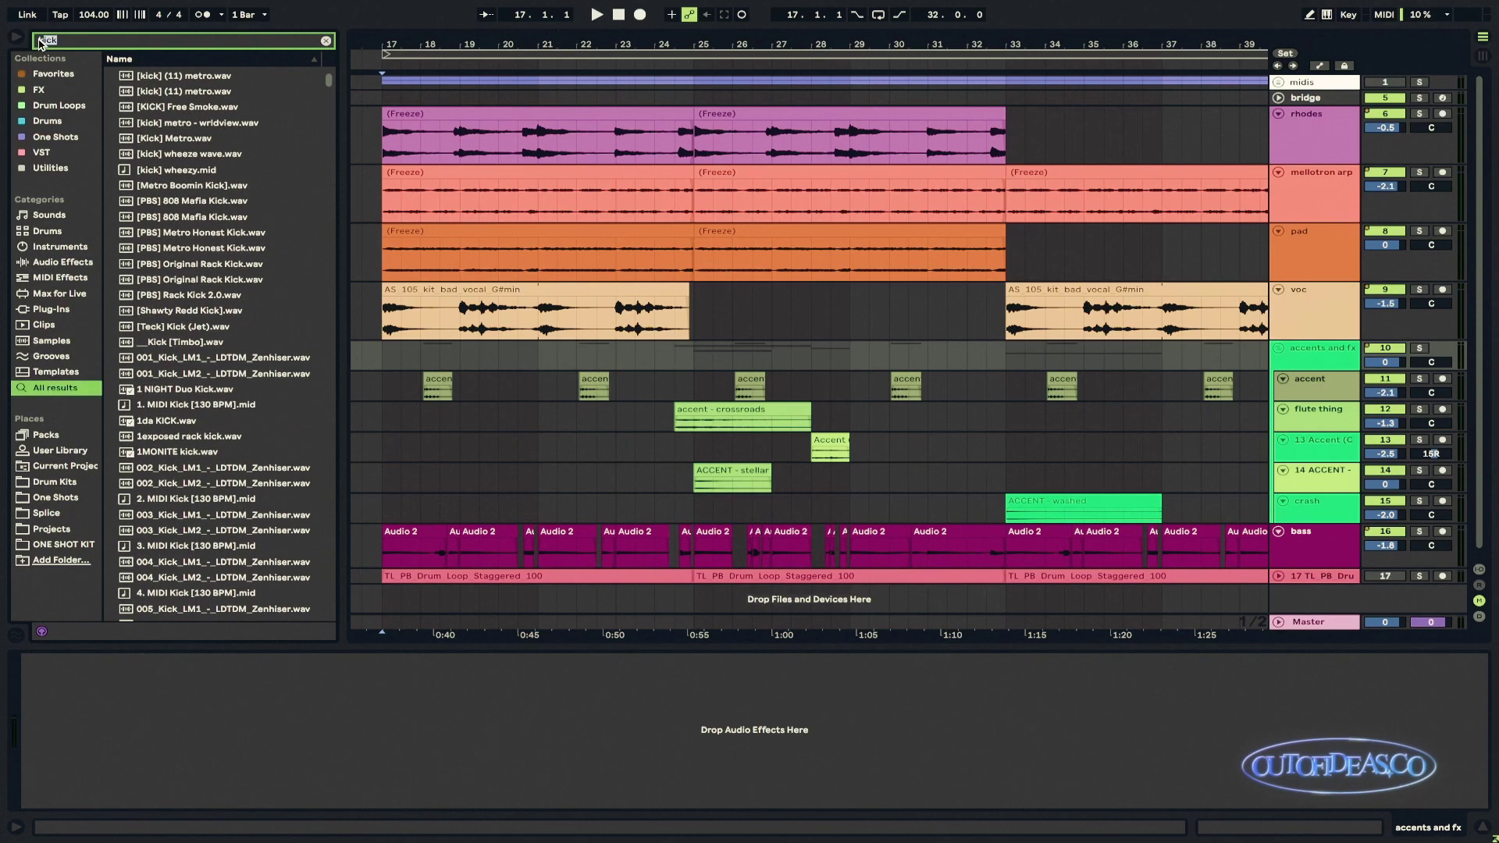
pyautogui.moveTo(329, 80); pyautogui.dragTo(328, 326)
pyautogui.scroll(-10, 242, 287)
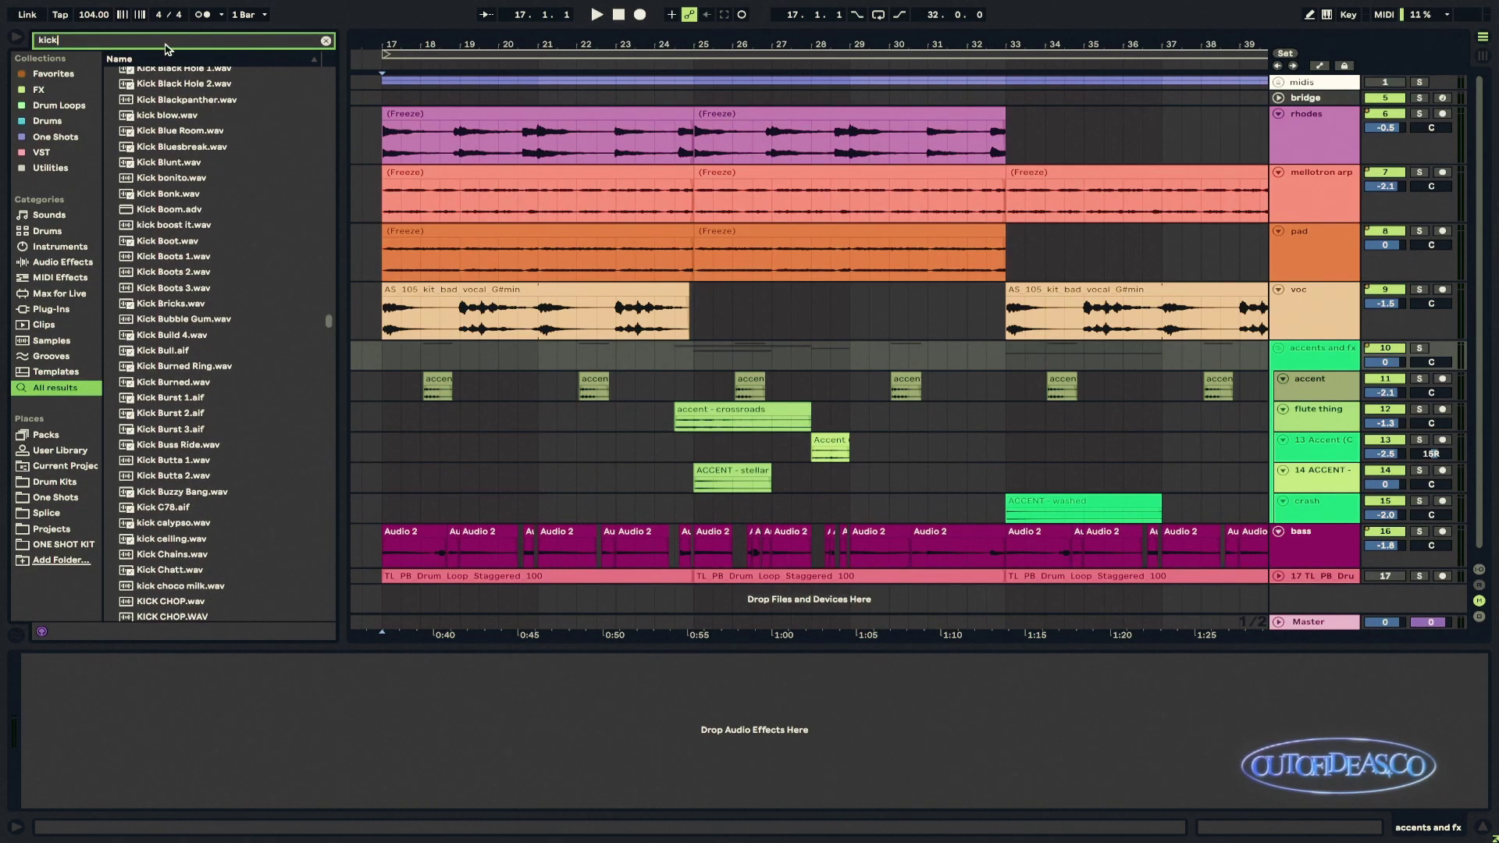
# Step: Search the whole sample library for "accent", look through the results, and set the insert marker at bar 17 on the accent track
pyautogui.write('accent')
pyautogui.scroll(-10, 222, 159)
pyautogui.moveTo(328, 159); pyautogui.dragTo(319, 343)
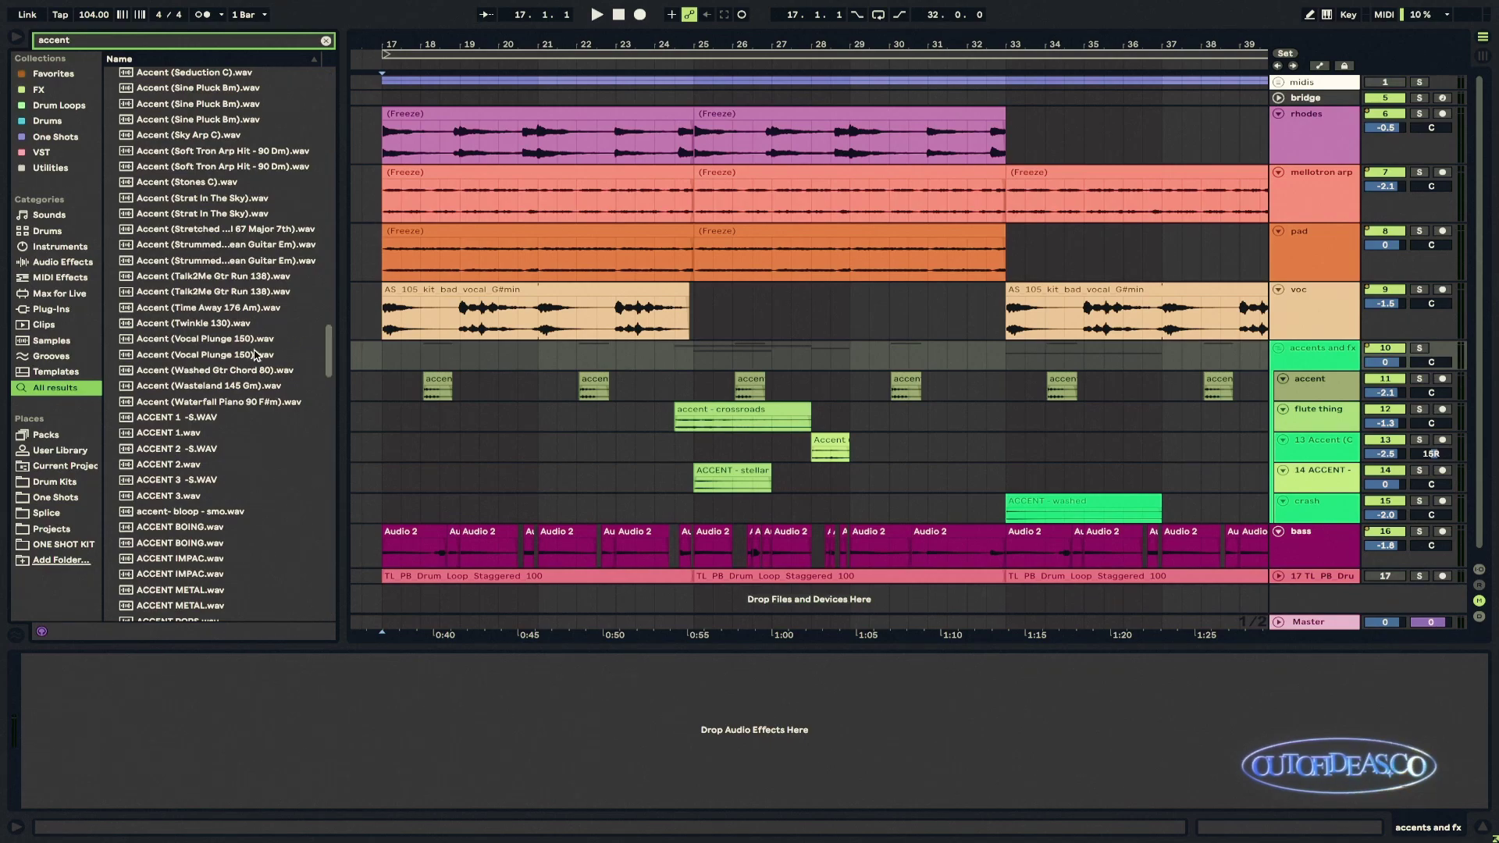
pyautogui.scroll(-4, 121, 497)
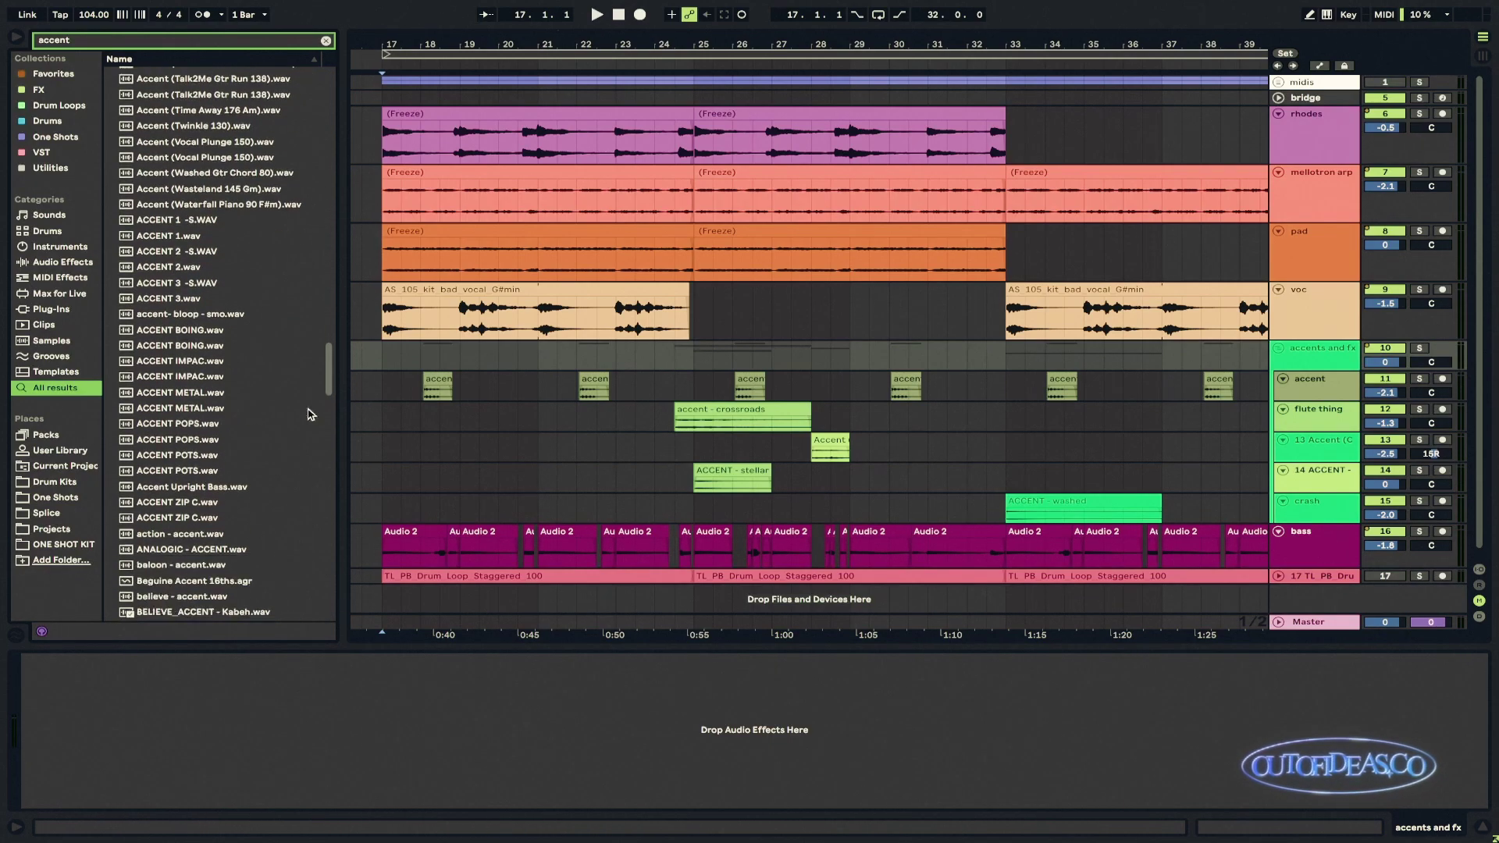
pyautogui.moveTo(1167, 517); pyautogui.dragTo(382, 382)
pyautogui.click(383, 382)
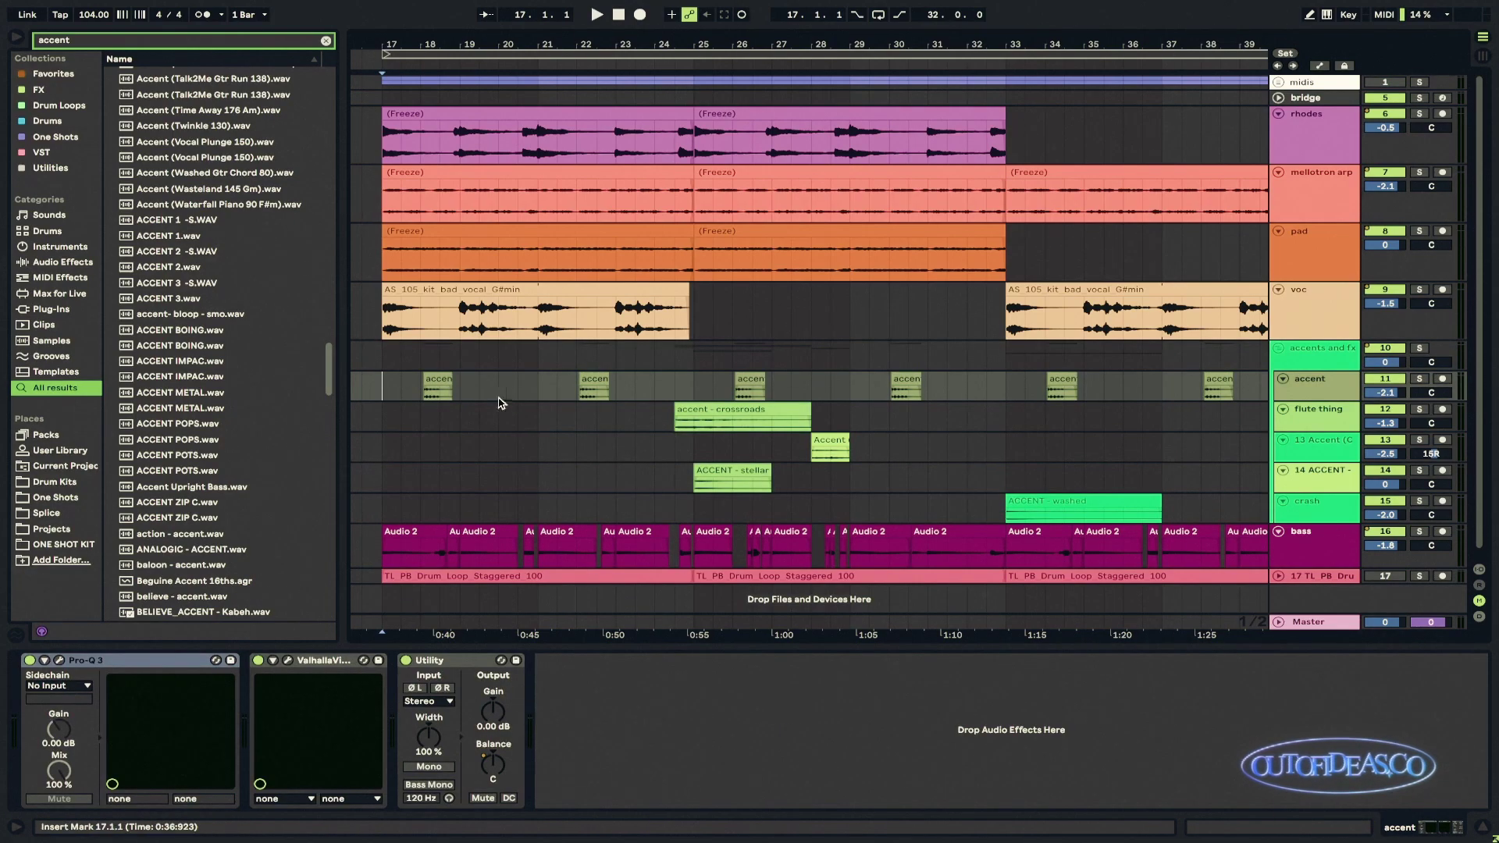
pyautogui.scroll(-10, 243, 332)
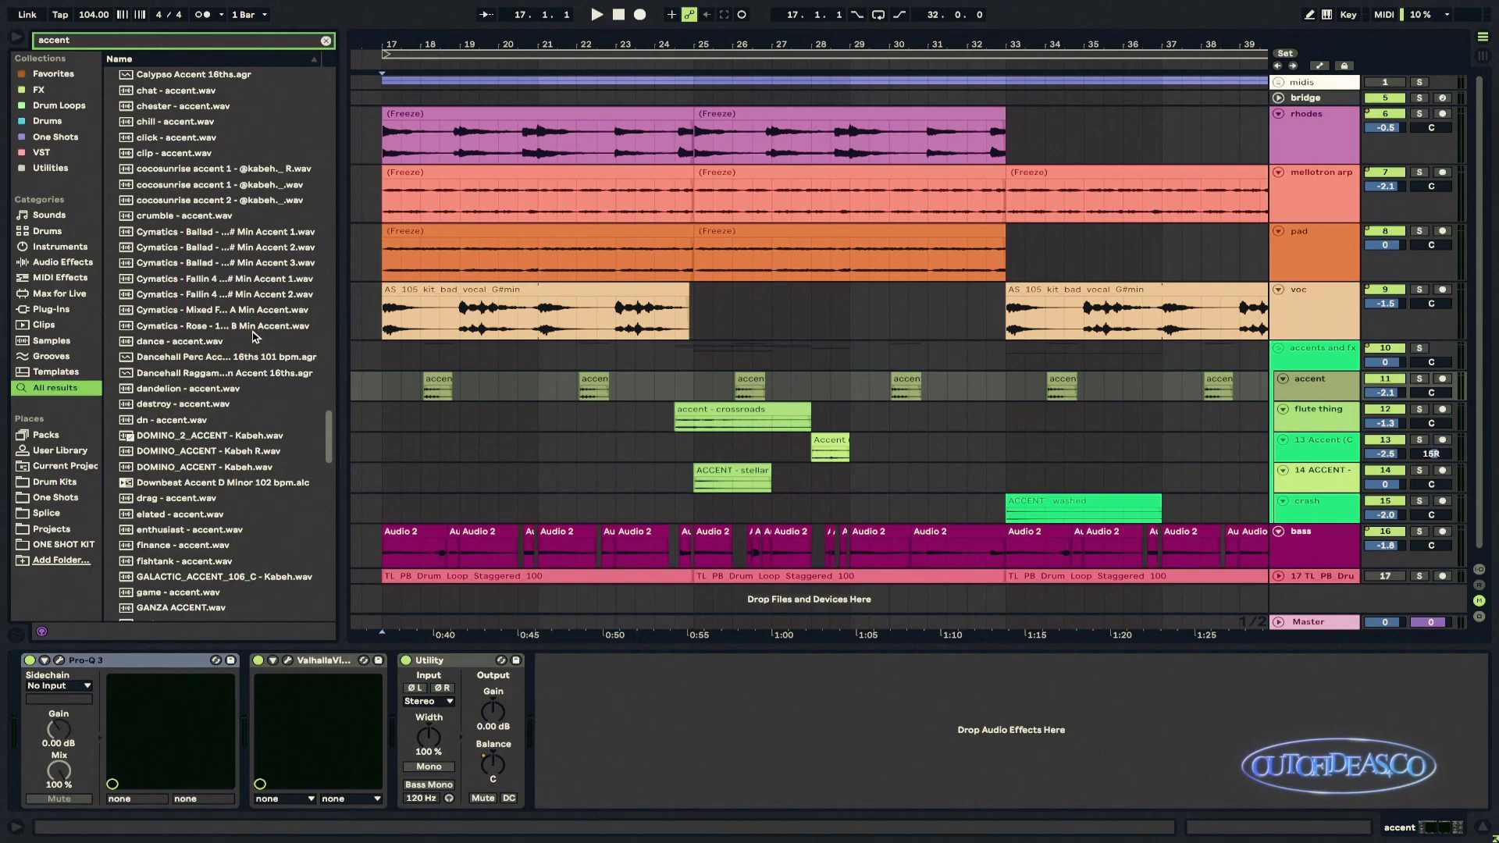
pyautogui.scroll(-8, 253, 337)
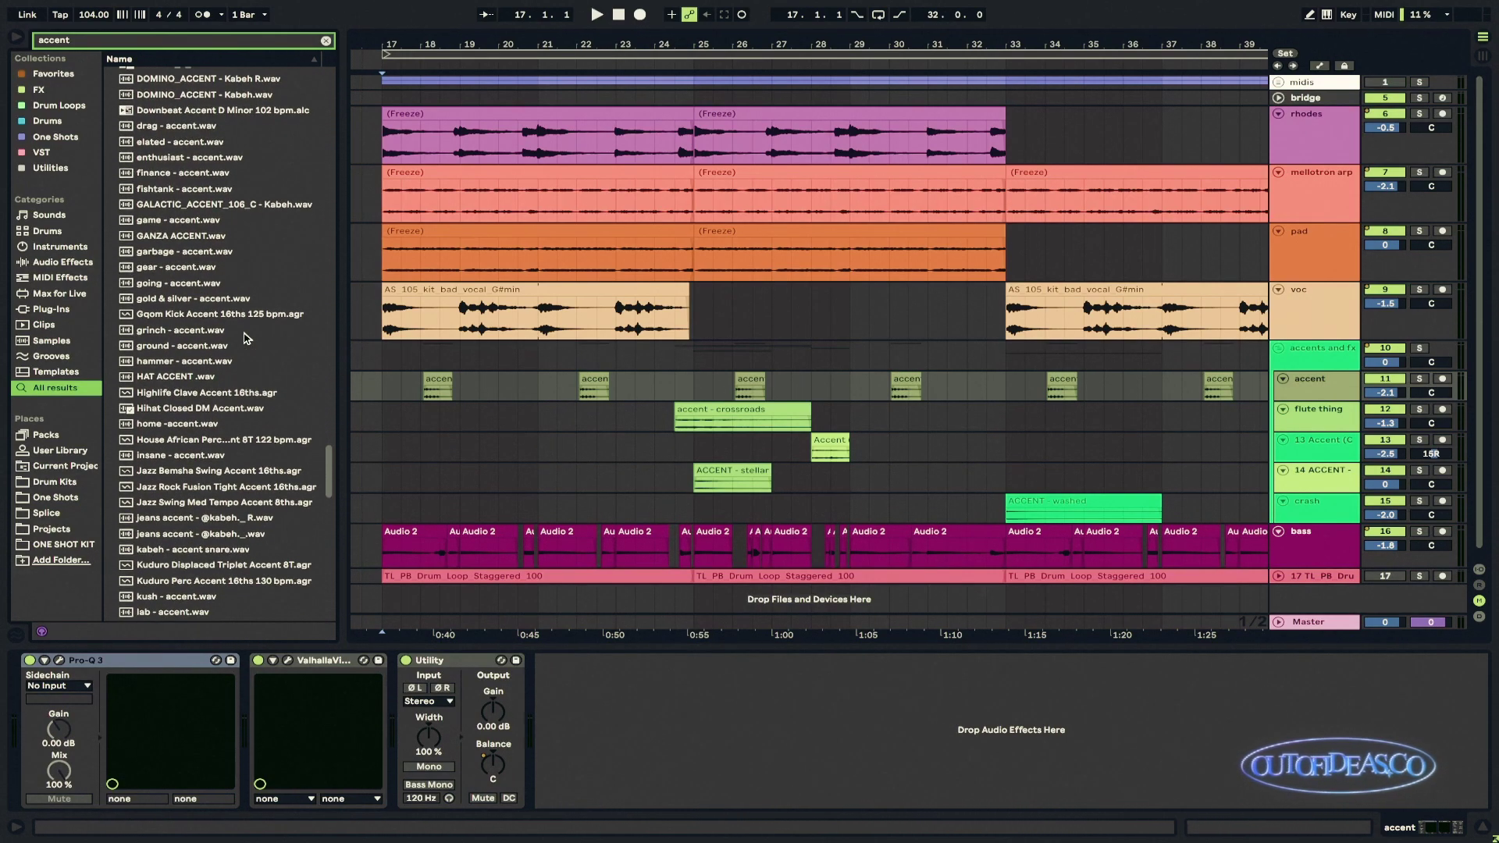
# Step: Look through the rest of the "accent" results, and search the whole sample library for "bass"
pyautogui.scroll(-3, 243, 337)
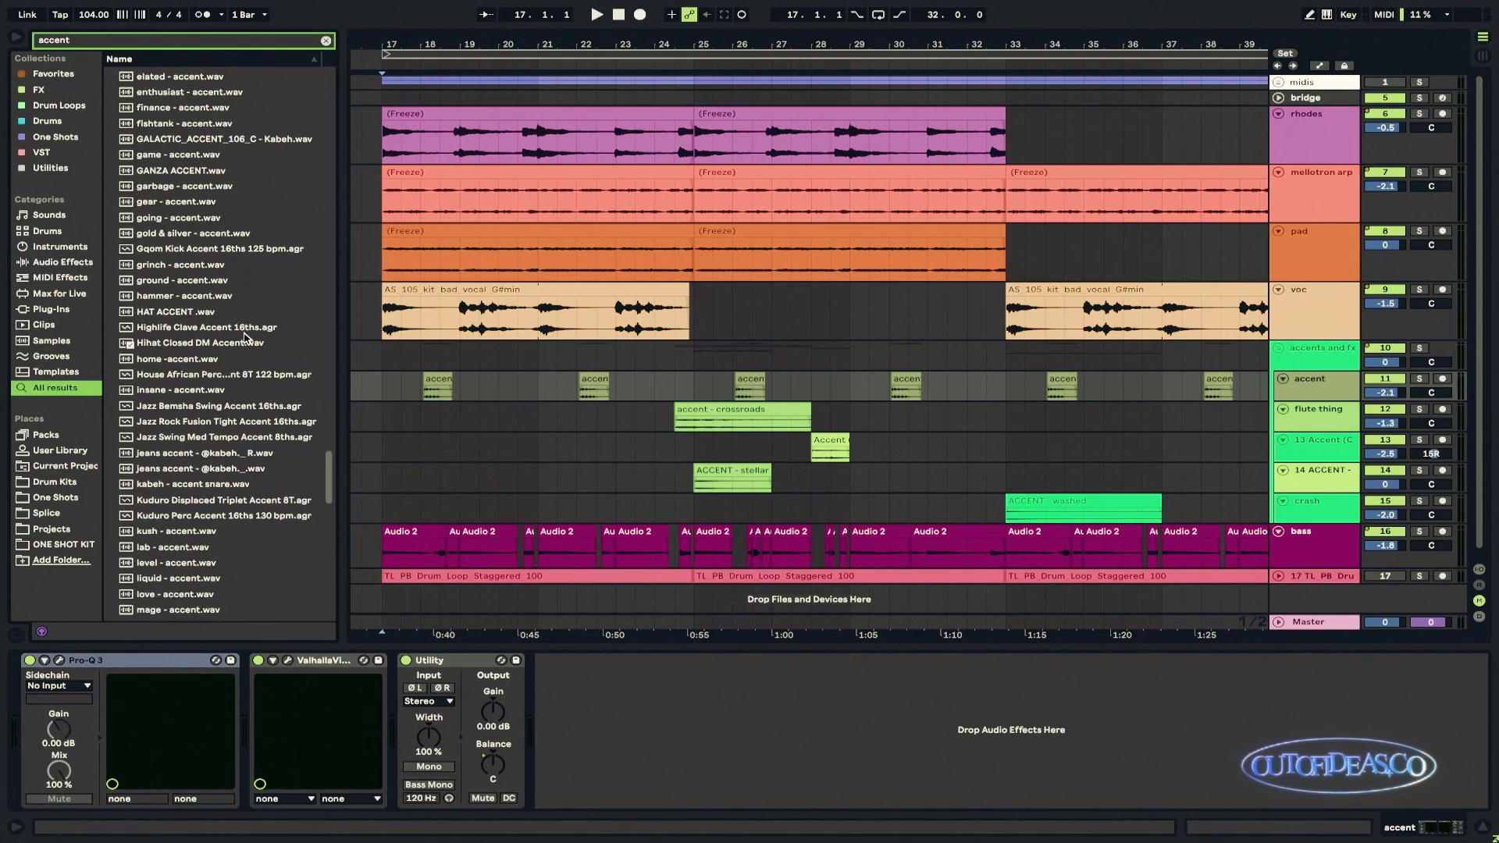
pyautogui.scroll(-10, 245, 337)
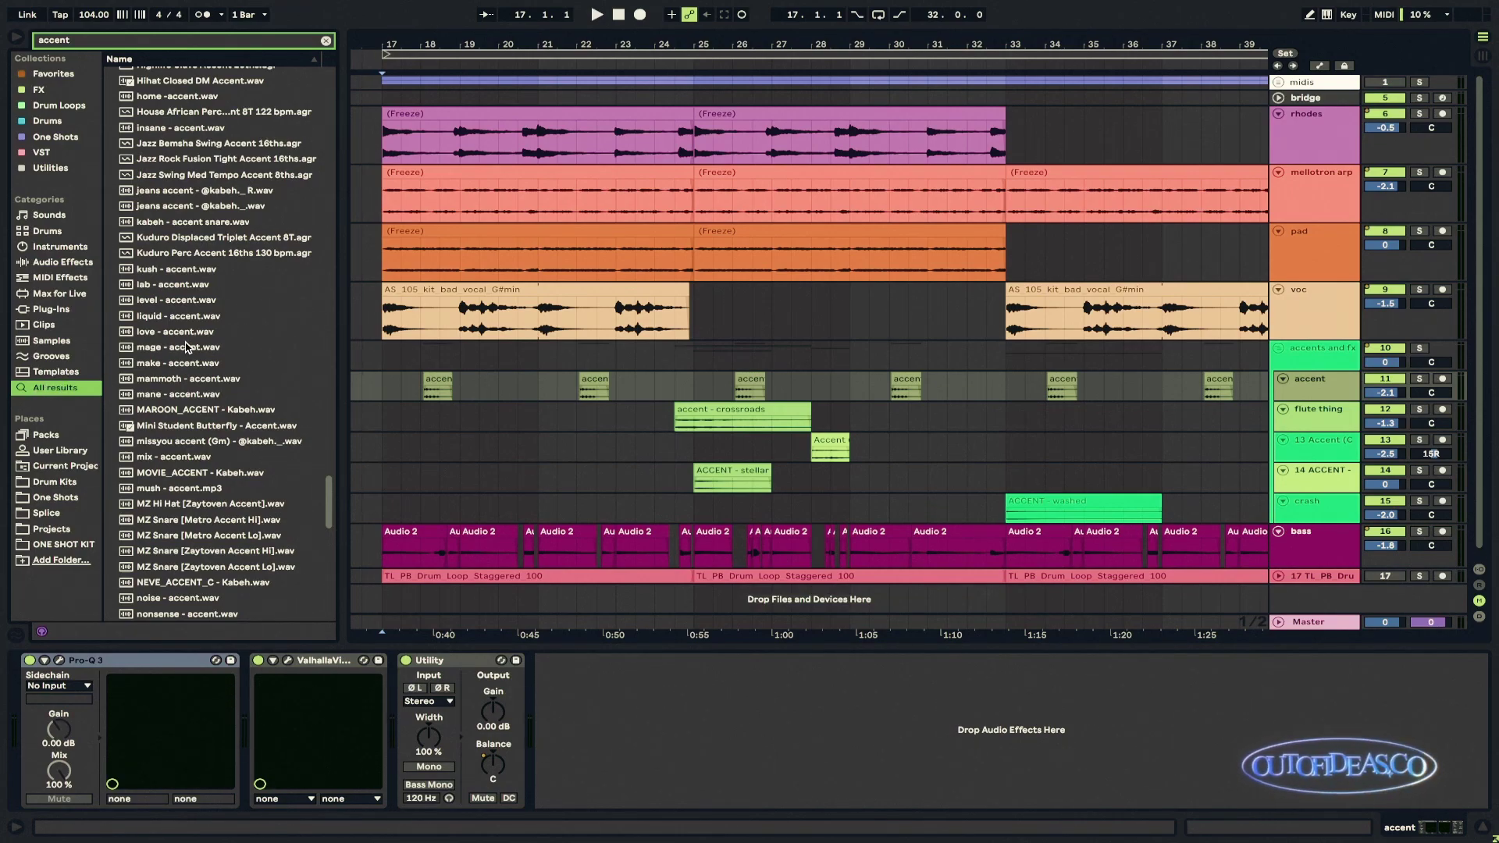
pyautogui.scroll(-7, 186, 347)
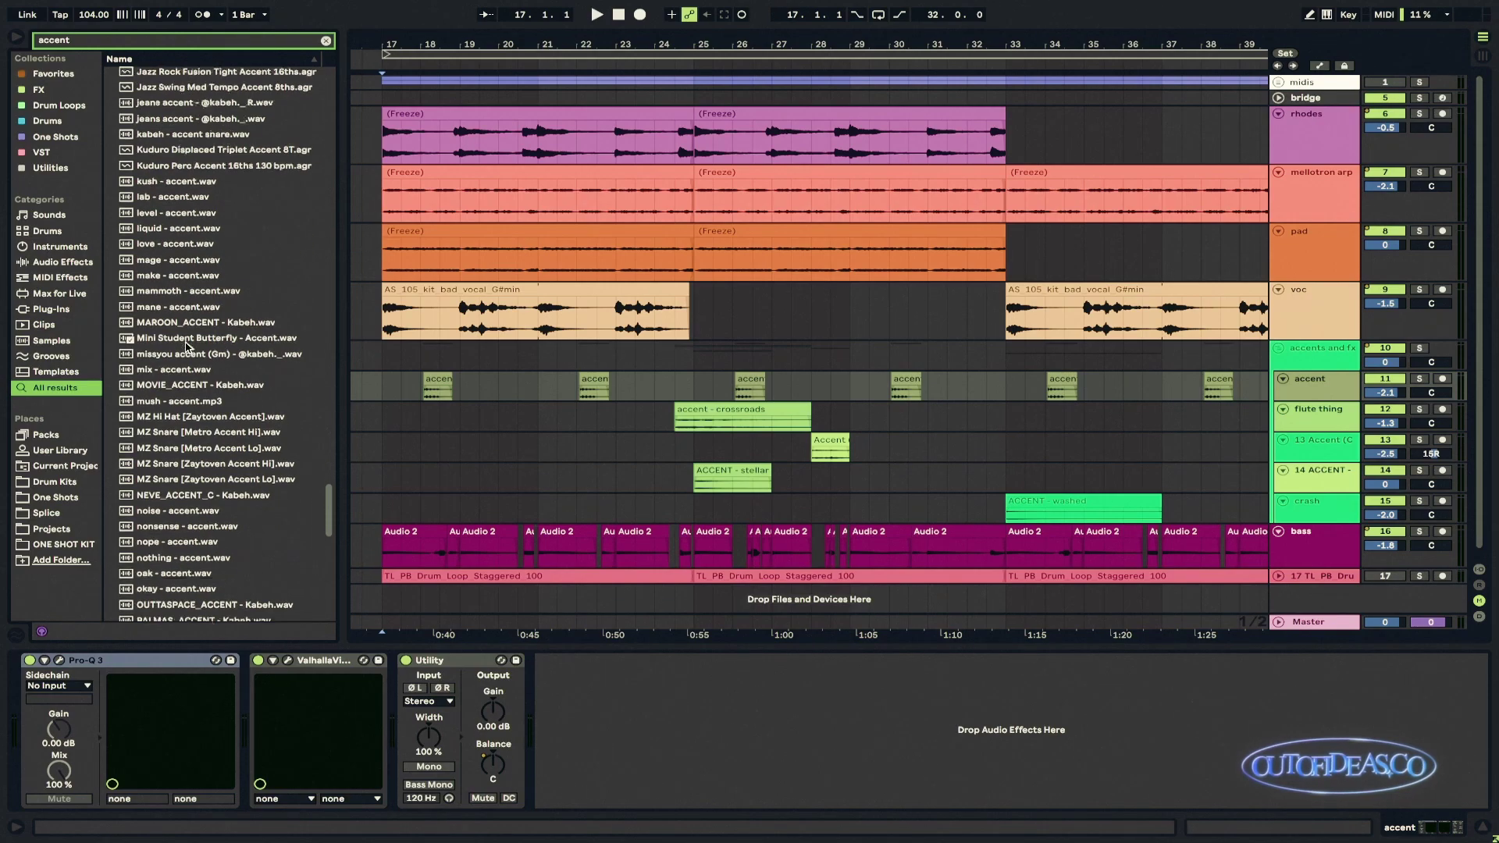
pyautogui.hotkey('ctrl', 'f')
pyautogui.write('bass')
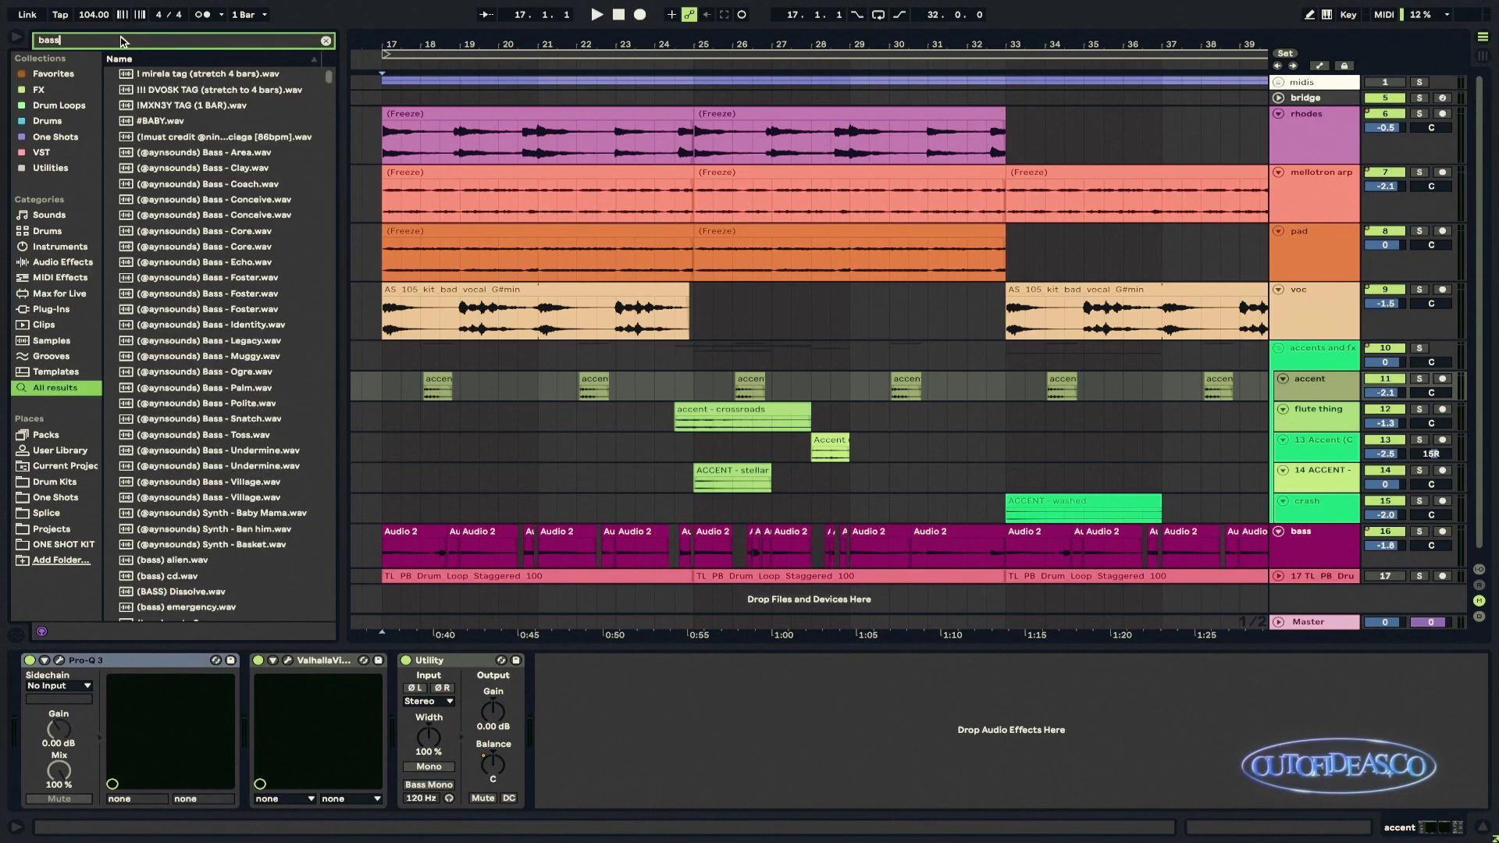
pyautogui.scroll(-12, 222, 178)
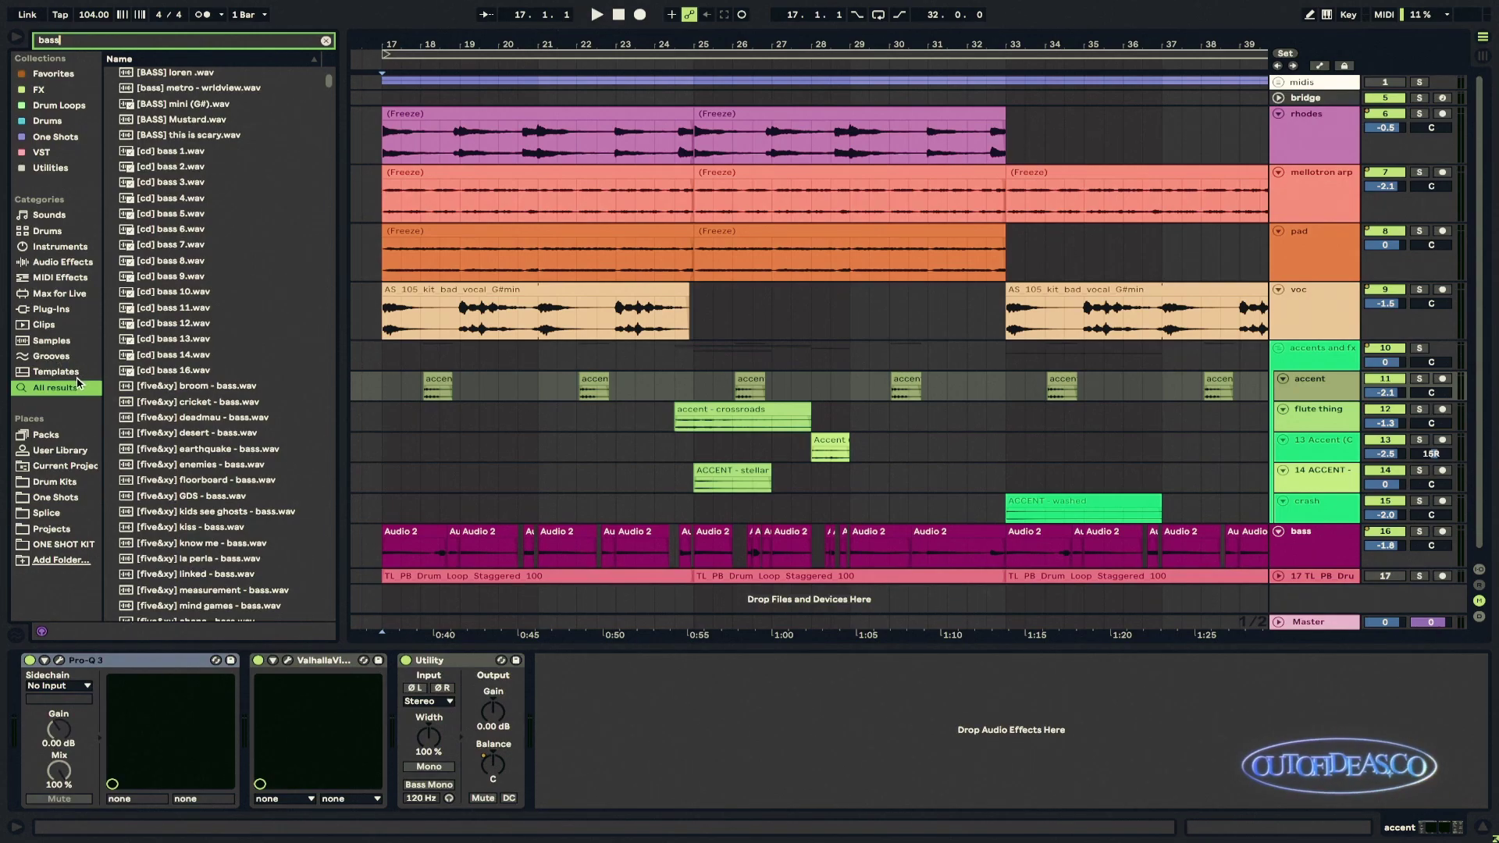
# Step: Search the whole sample library for "percussion" and look through the results
pyautogui.click(154, 46)
pyautogui.write('percussion')
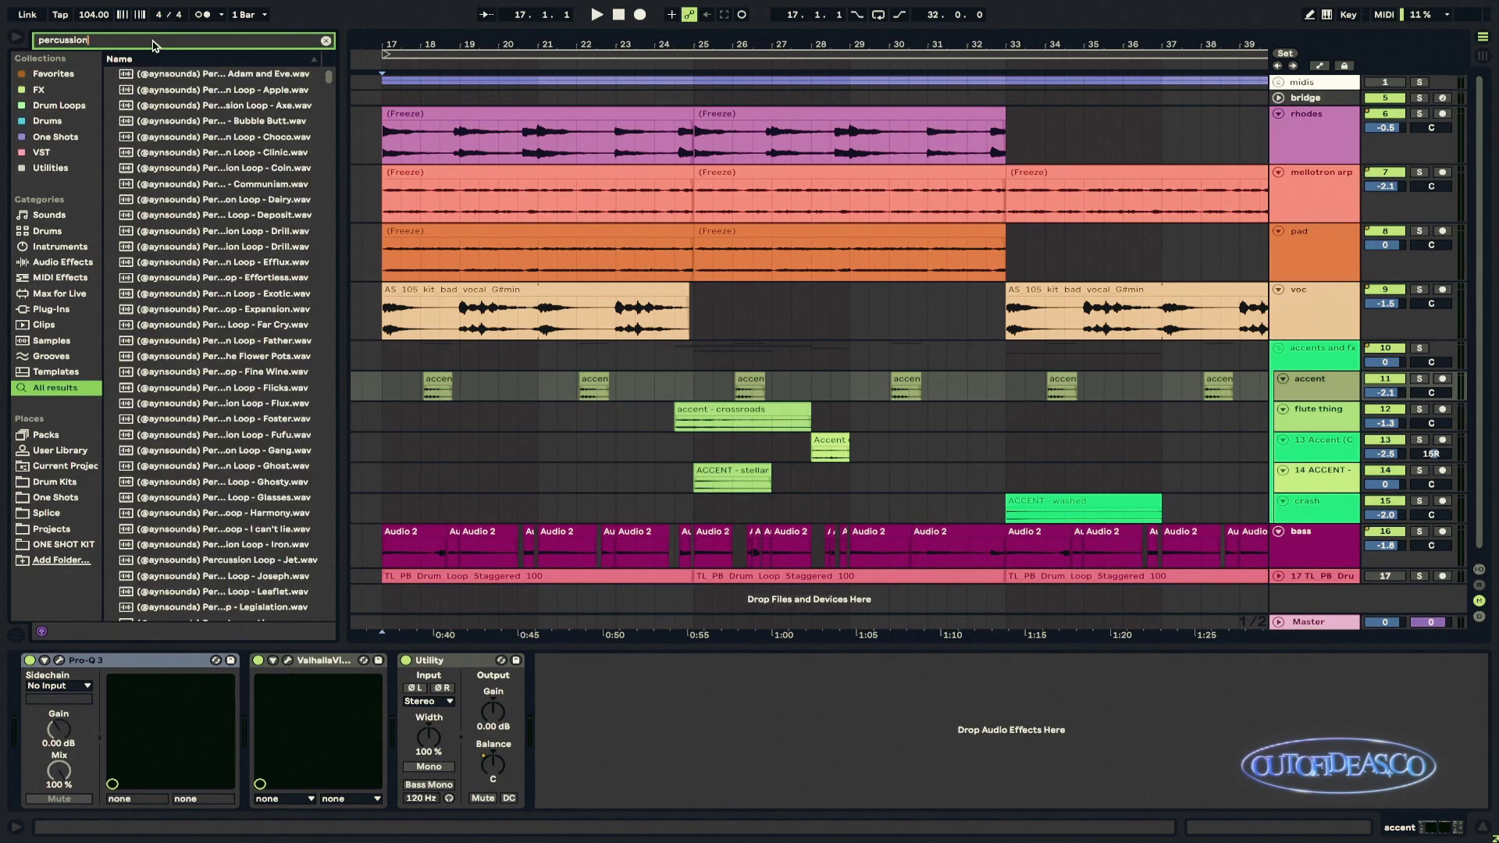
pyautogui.scroll(-15, 275, 447)
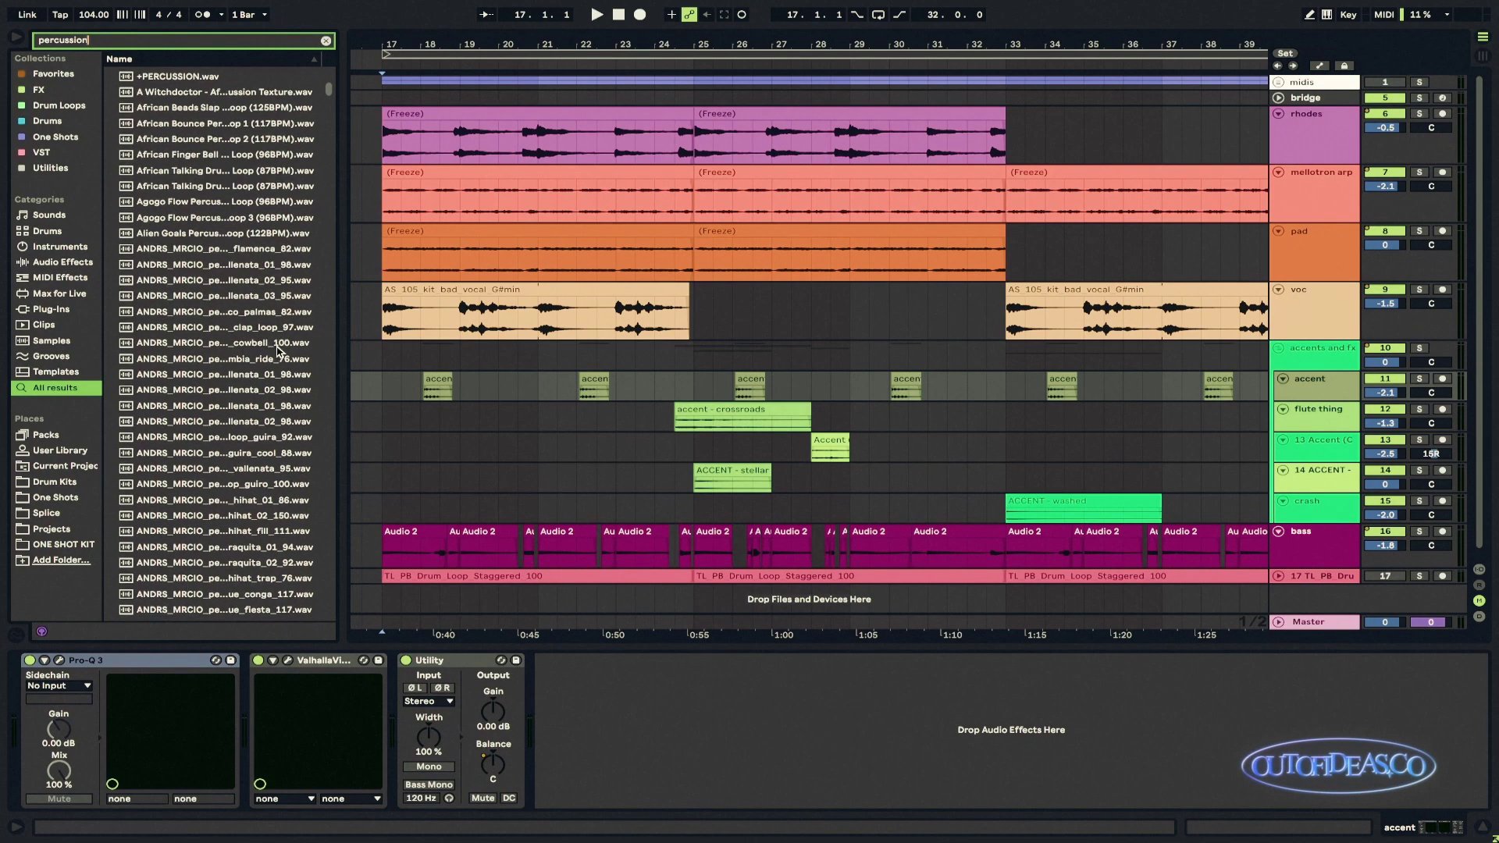
pyautogui.scroll(-6, 281, 350)
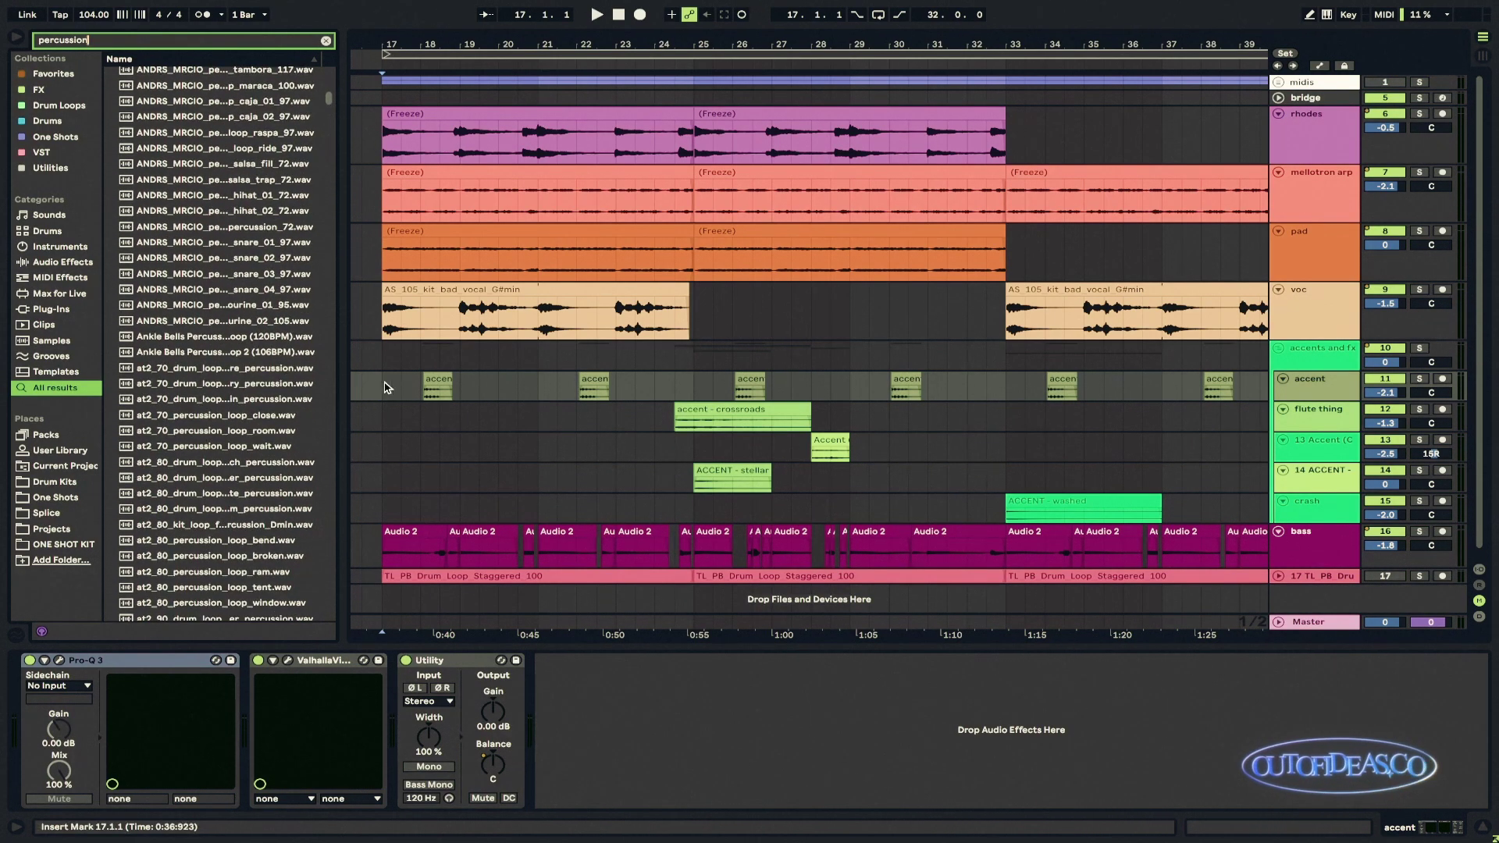
# Step: Play the arrangement from bar 17 and preview the ANDRS_MRCIO snare_04_97 percussion loop over it
pyautogui.press('space')
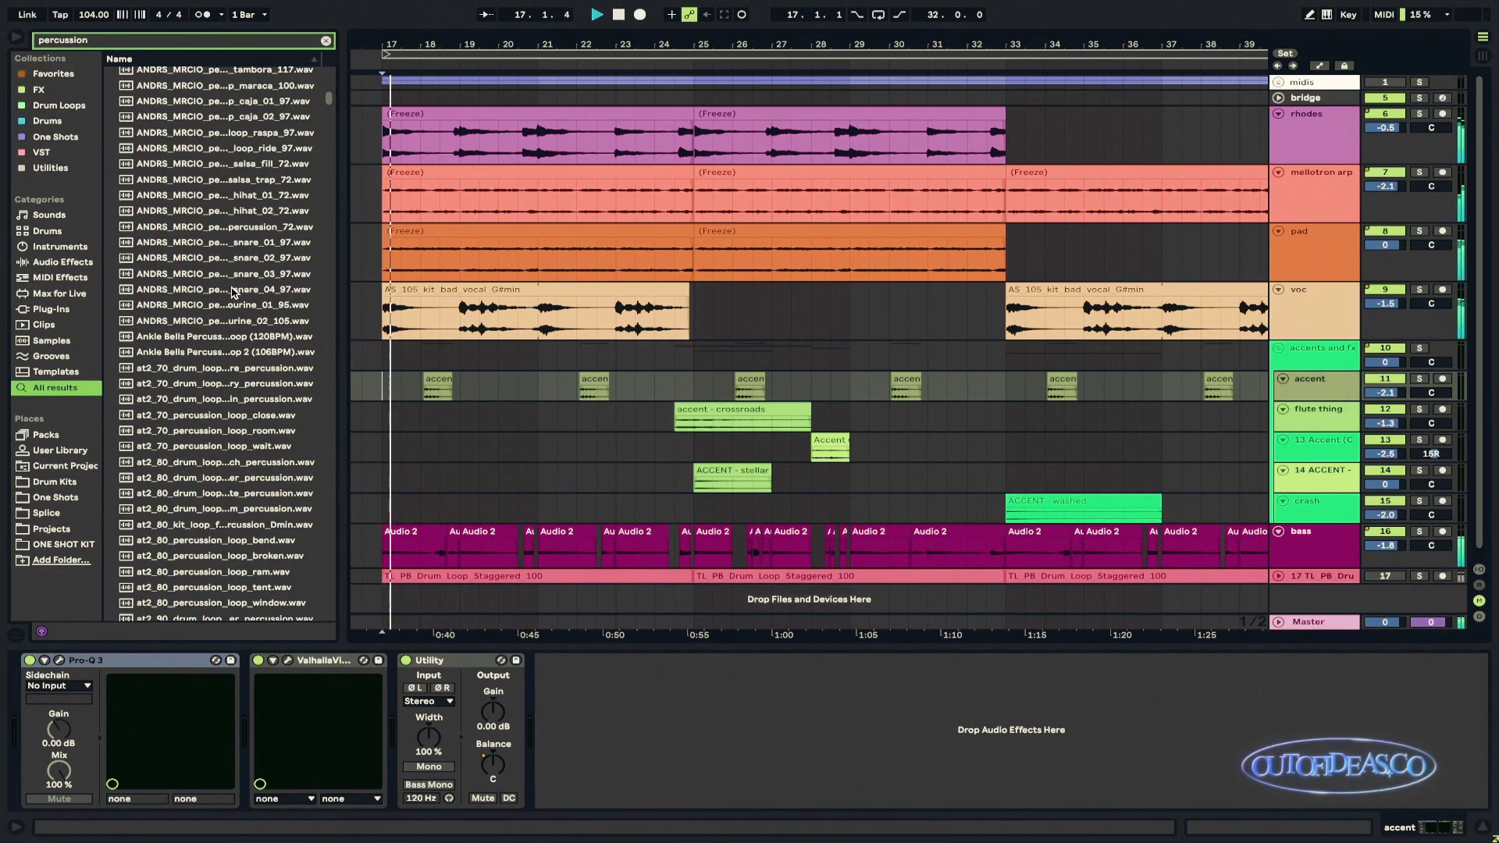
pyautogui.click(247, 291)
pyautogui.press('space')
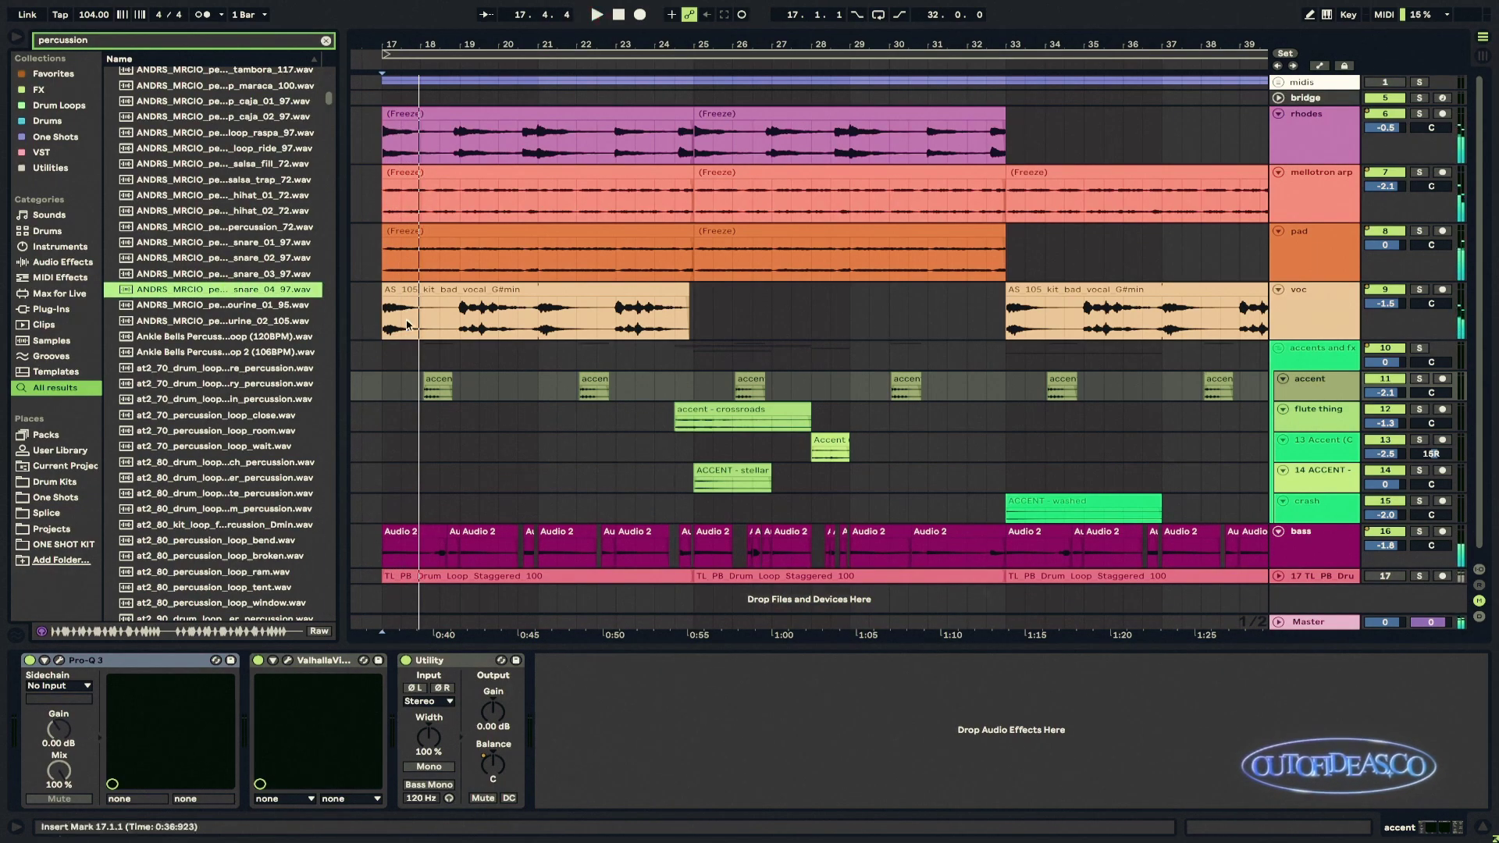
pyautogui.click(380, 365)
pyautogui.press('space')
pyautogui.click(262, 292)
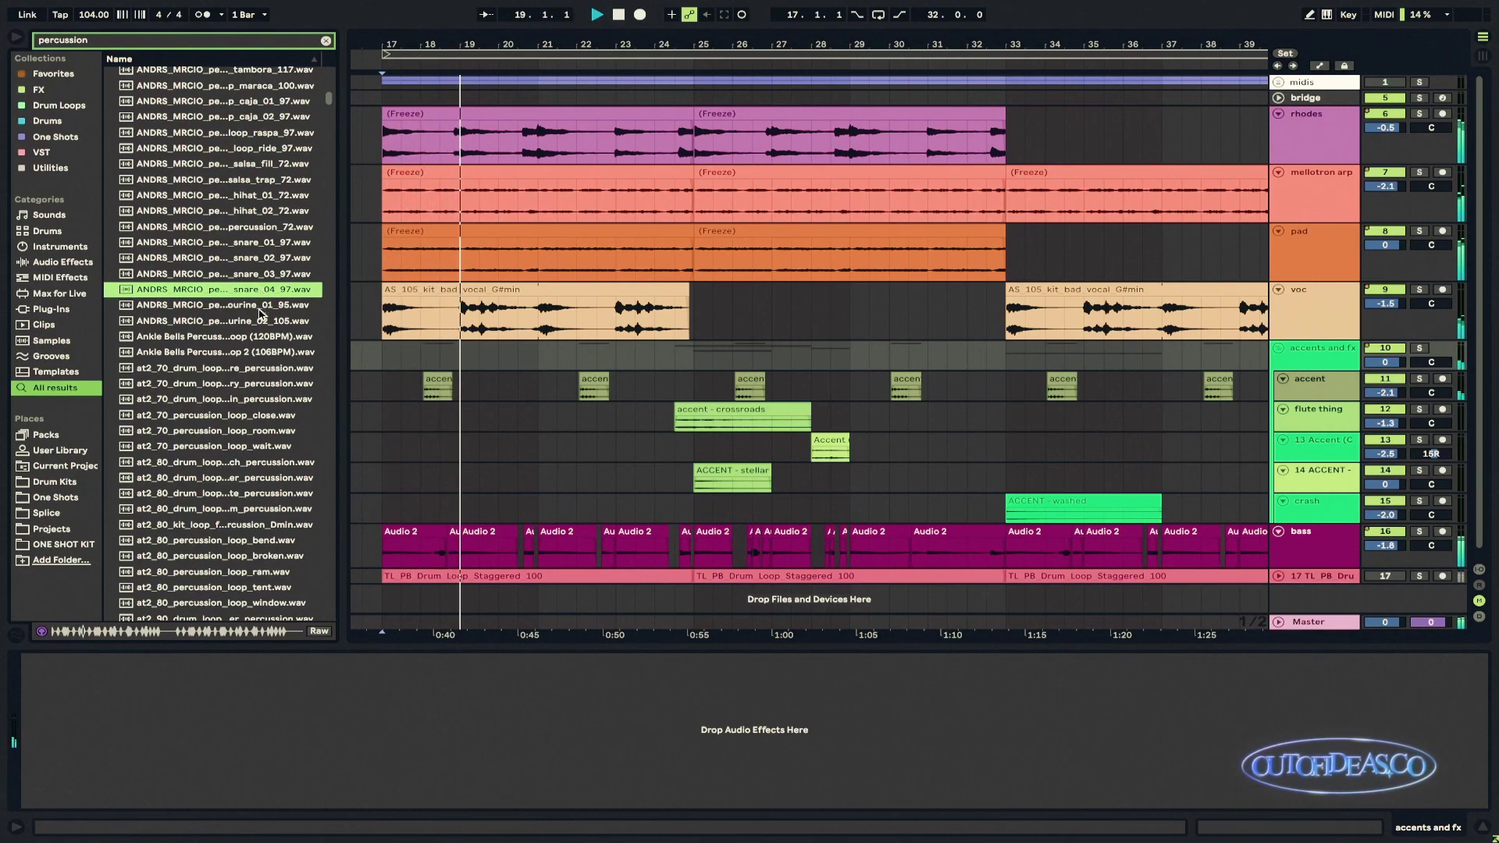
# Step: Preview an at2_70 percussion drum loop and at2_80_percussion_loop_tent over the beat, browse further results, stop playback and clear the search
pyautogui.click(234, 384)
pyautogui.scroll(-2, 238, 347)
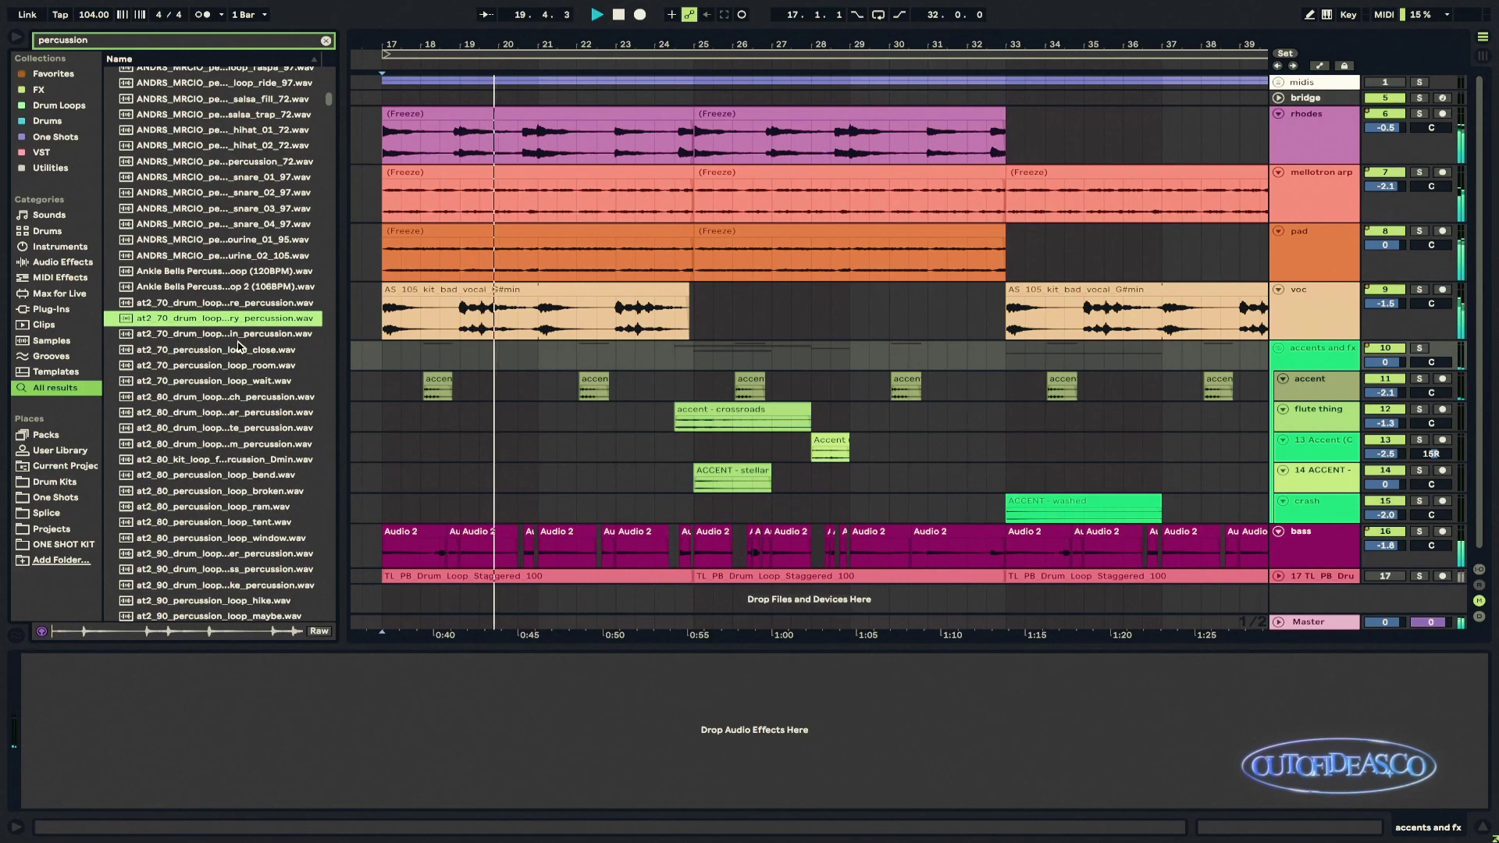
pyautogui.scroll(-5, 235, 371)
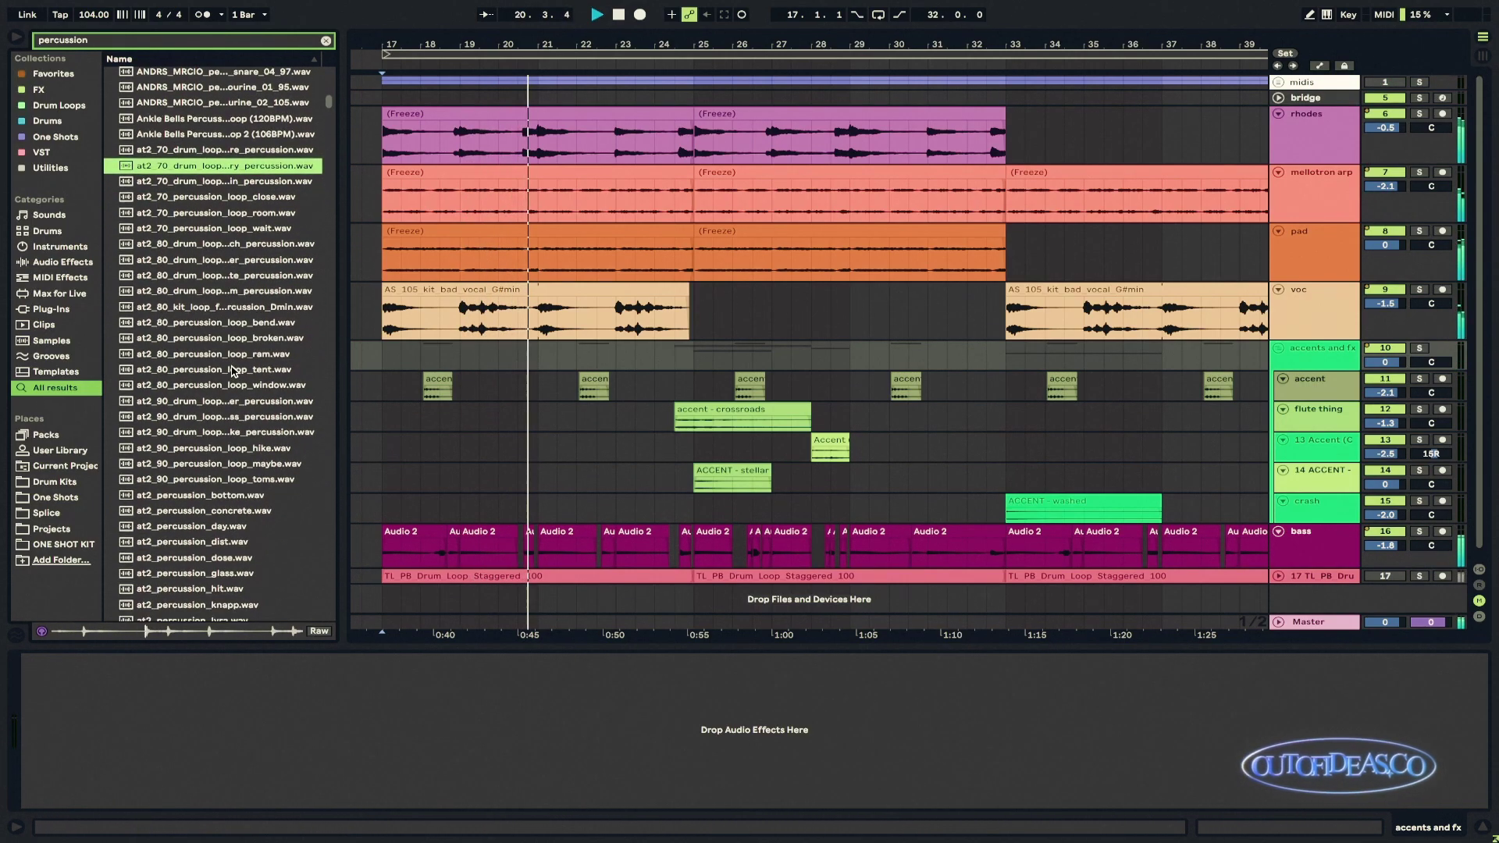
pyautogui.click(234, 370)
pyautogui.scroll(-1, 236, 361)
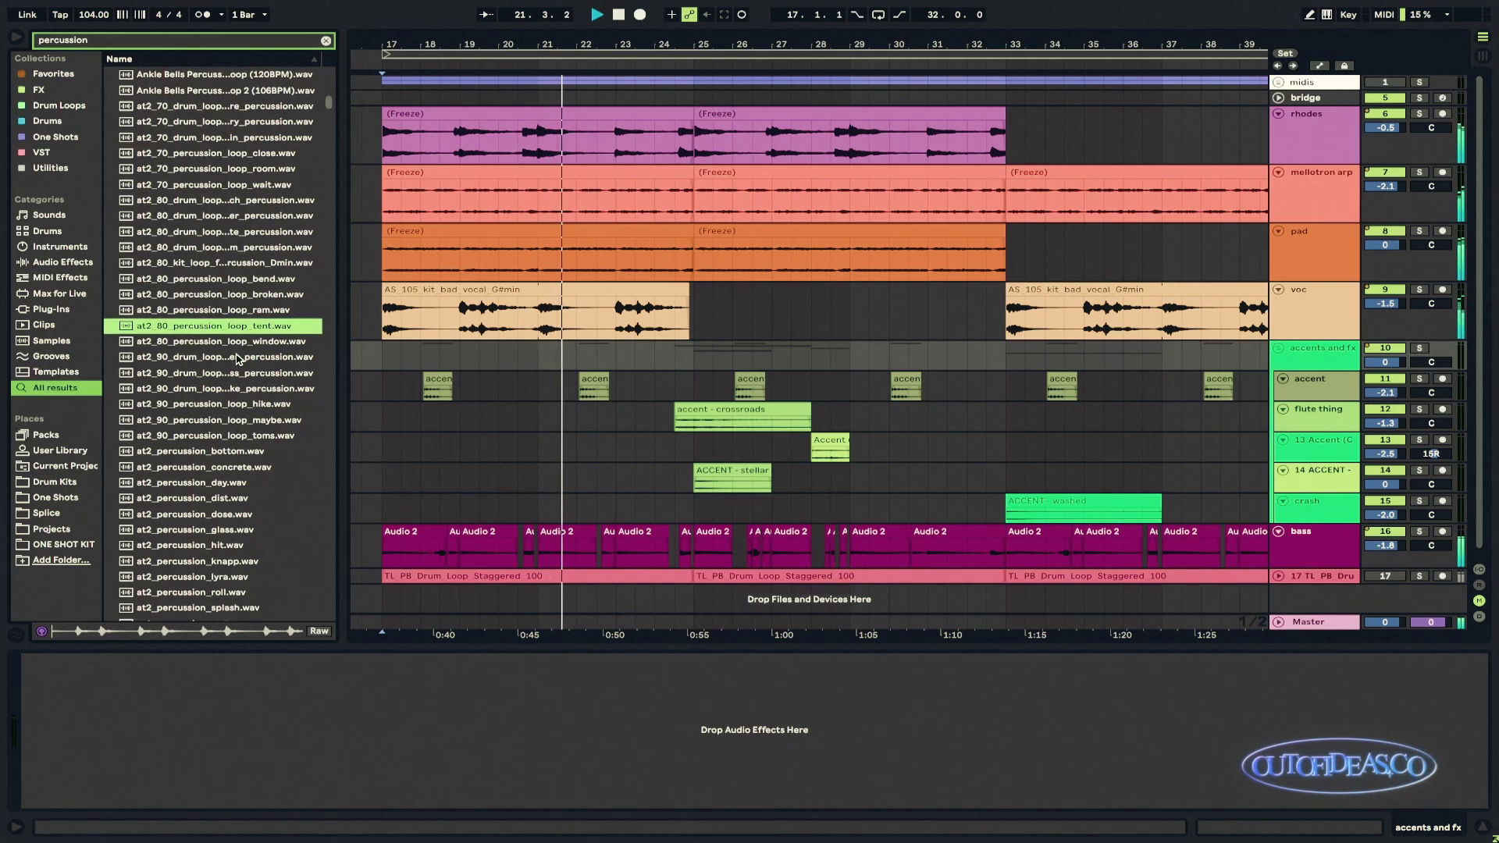
pyautogui.scroll(-2, 238, 360)
pyautogui.scroll(-10, 238, 359)
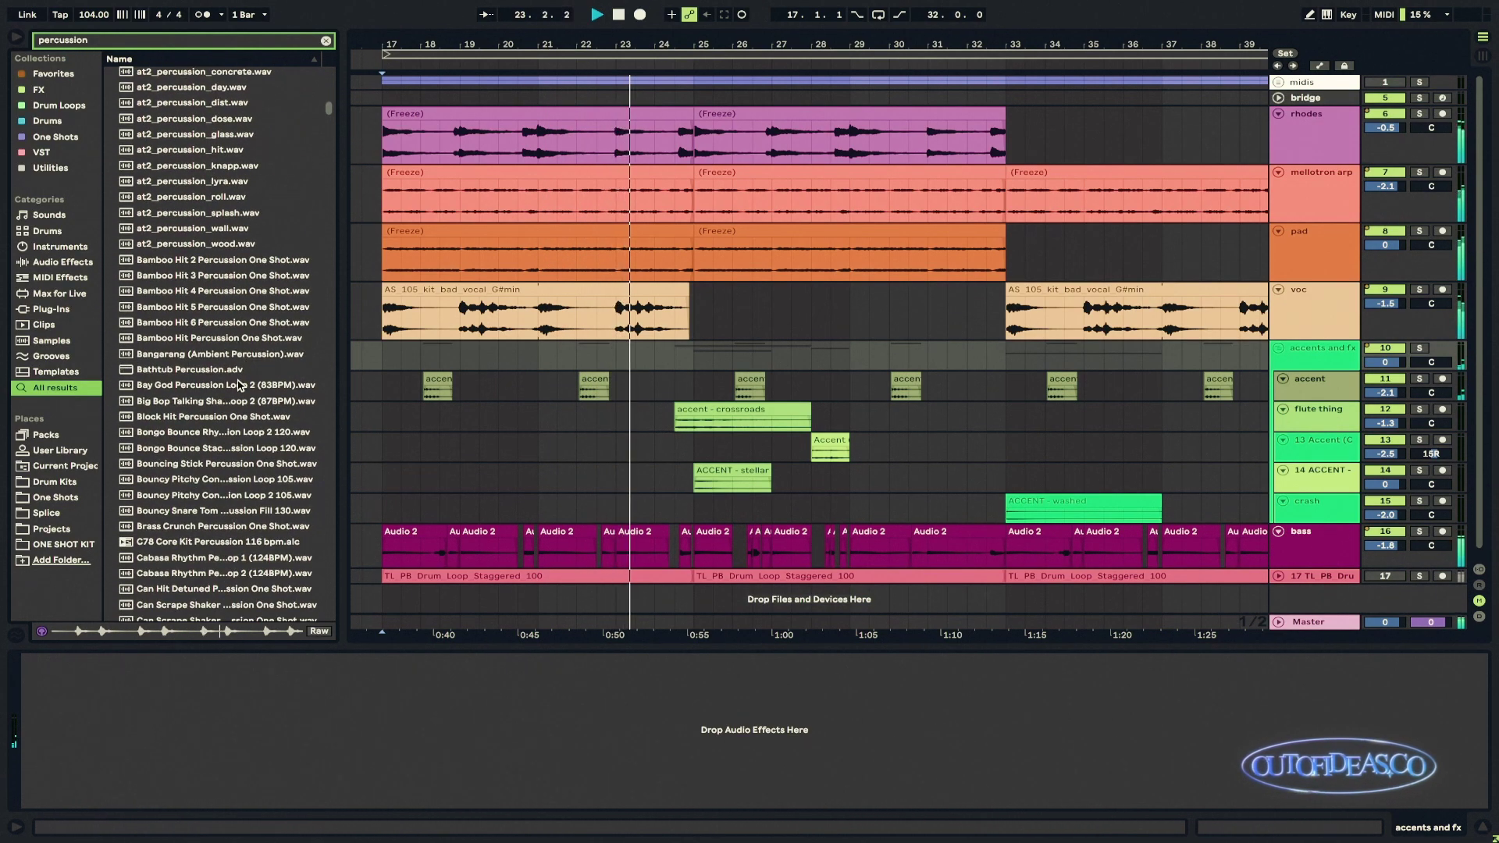
pyautogui.click(382, 378)
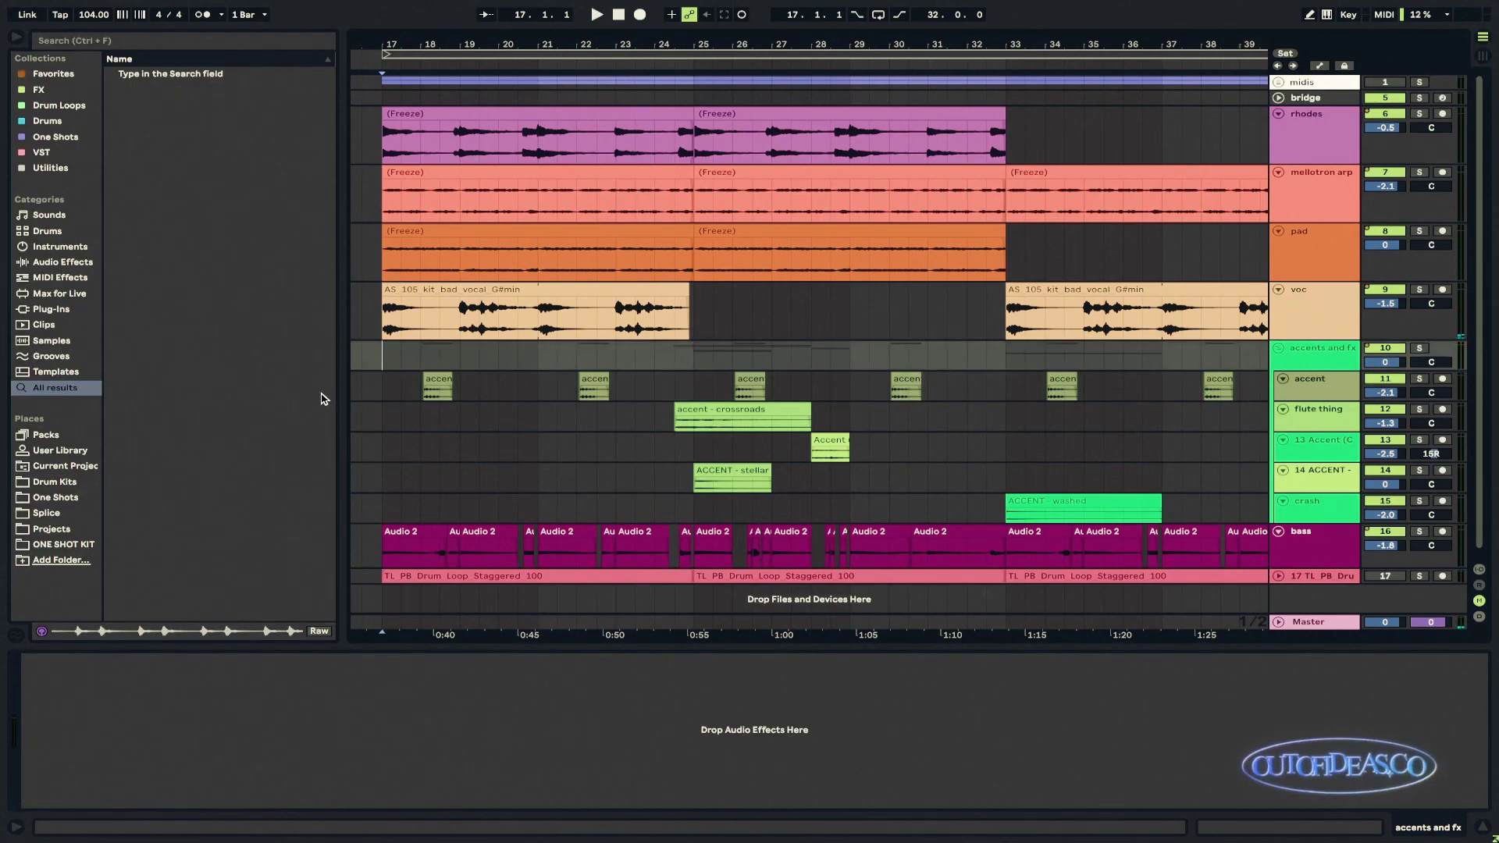
pyautogui.click(197, 43)
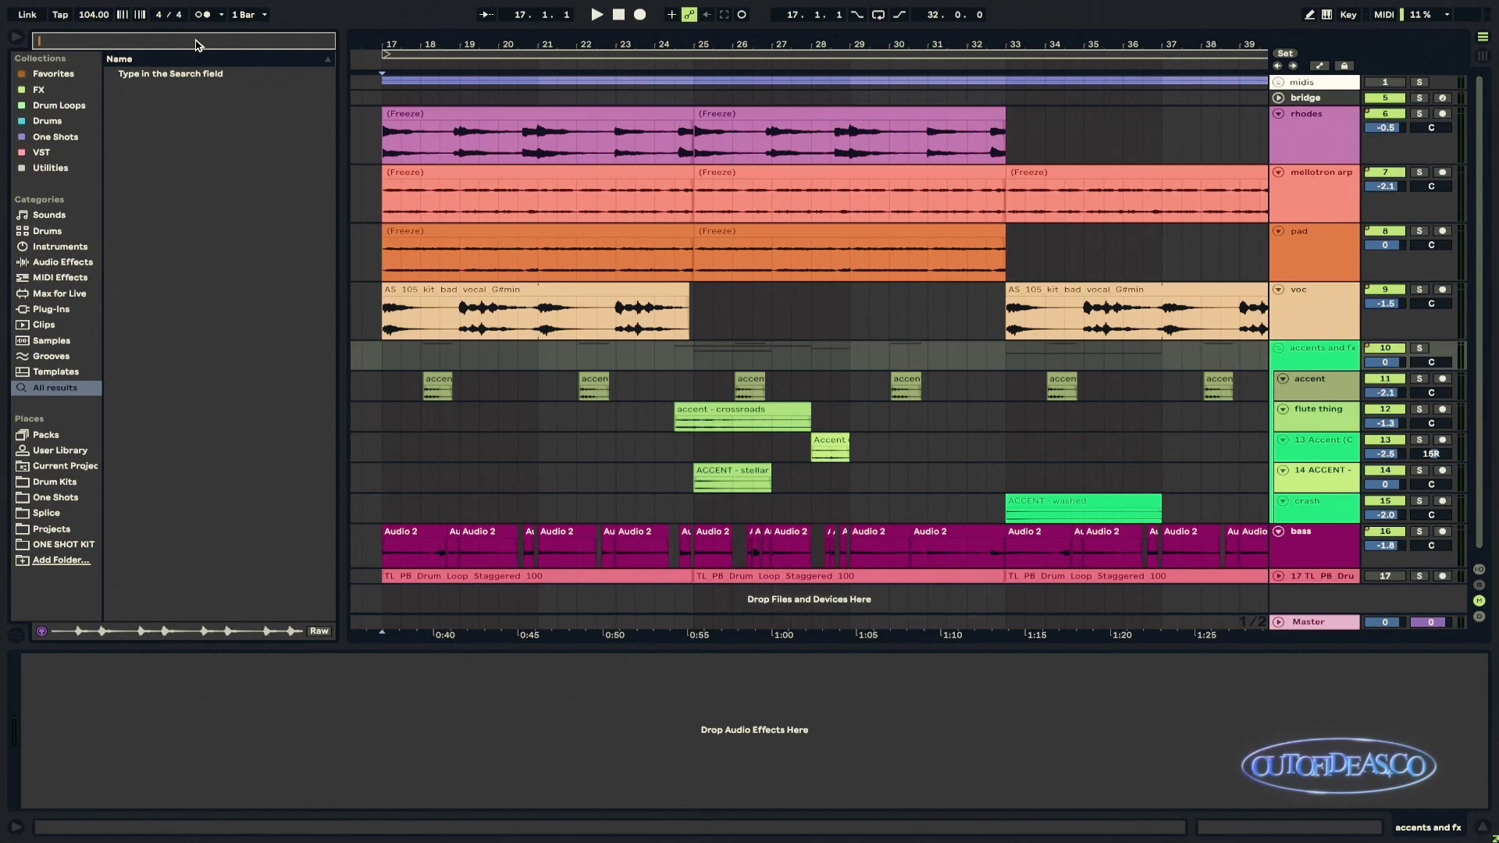
# Step: Solo the accents and fx group and play it from bar 18
pyautogui.click(382, 388)
pyautogui.scroll(3, 383, 388)
pyautogui.click(494, 362)
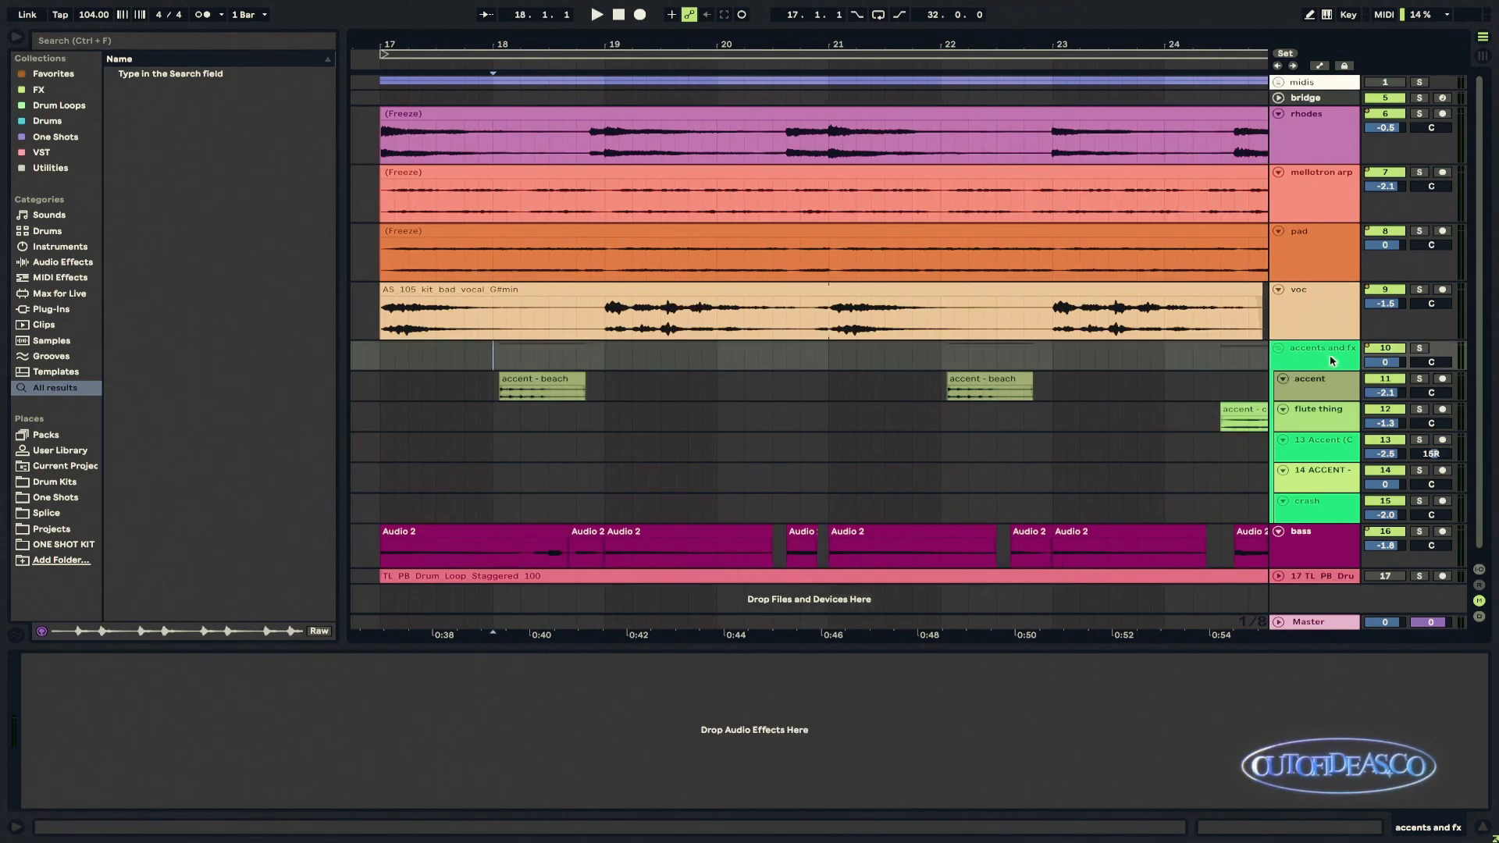
pyautogui.press('space')
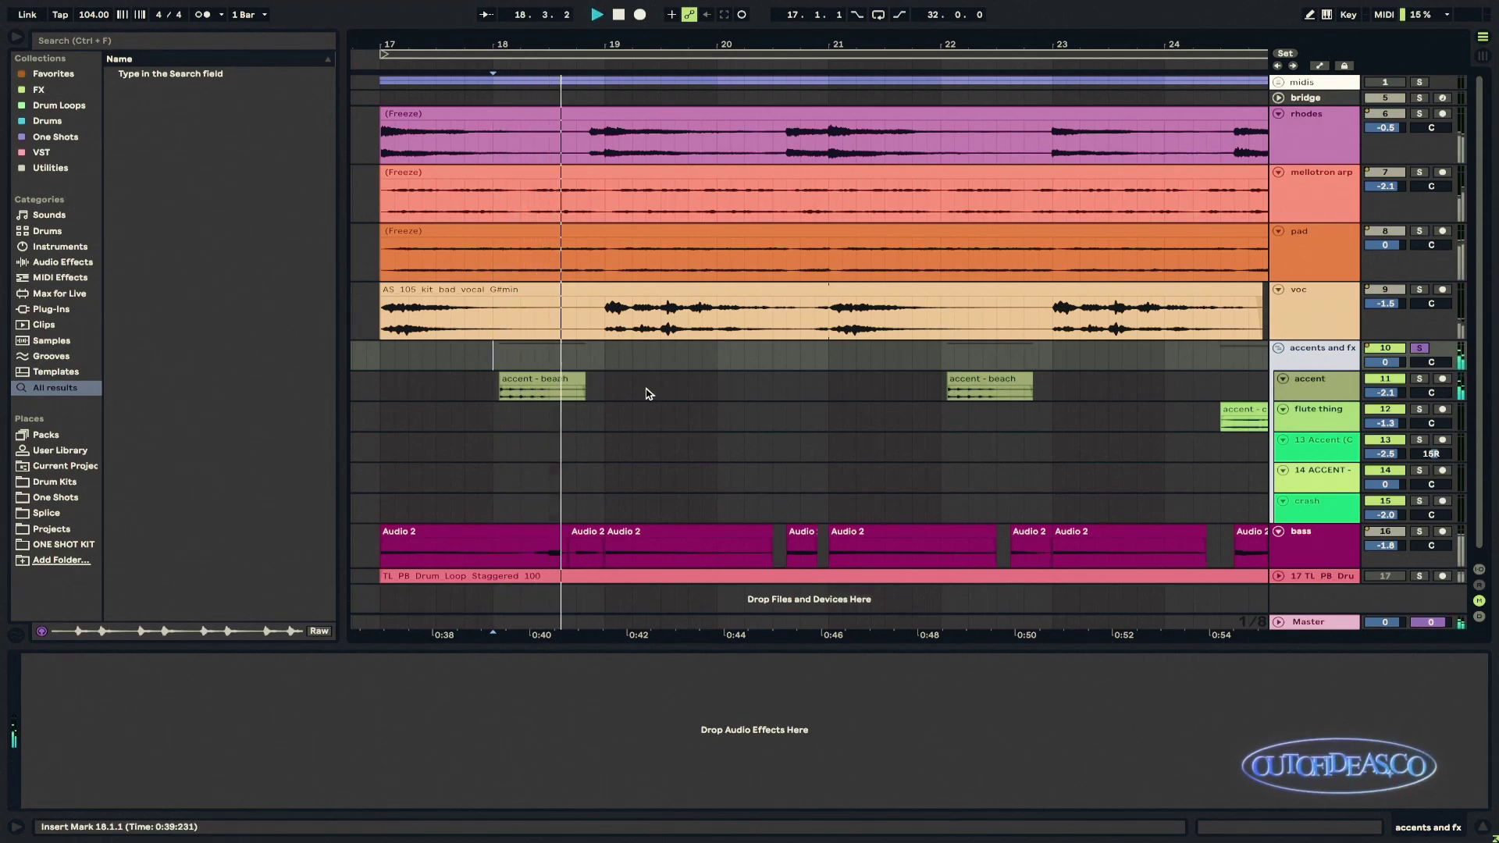
pyautogui.press('space')
# Step: Open the first accent - beach clip to examine its waveform, and shrink the clip view to show the arrangement
pyautogui.doubleClick(526, 383)
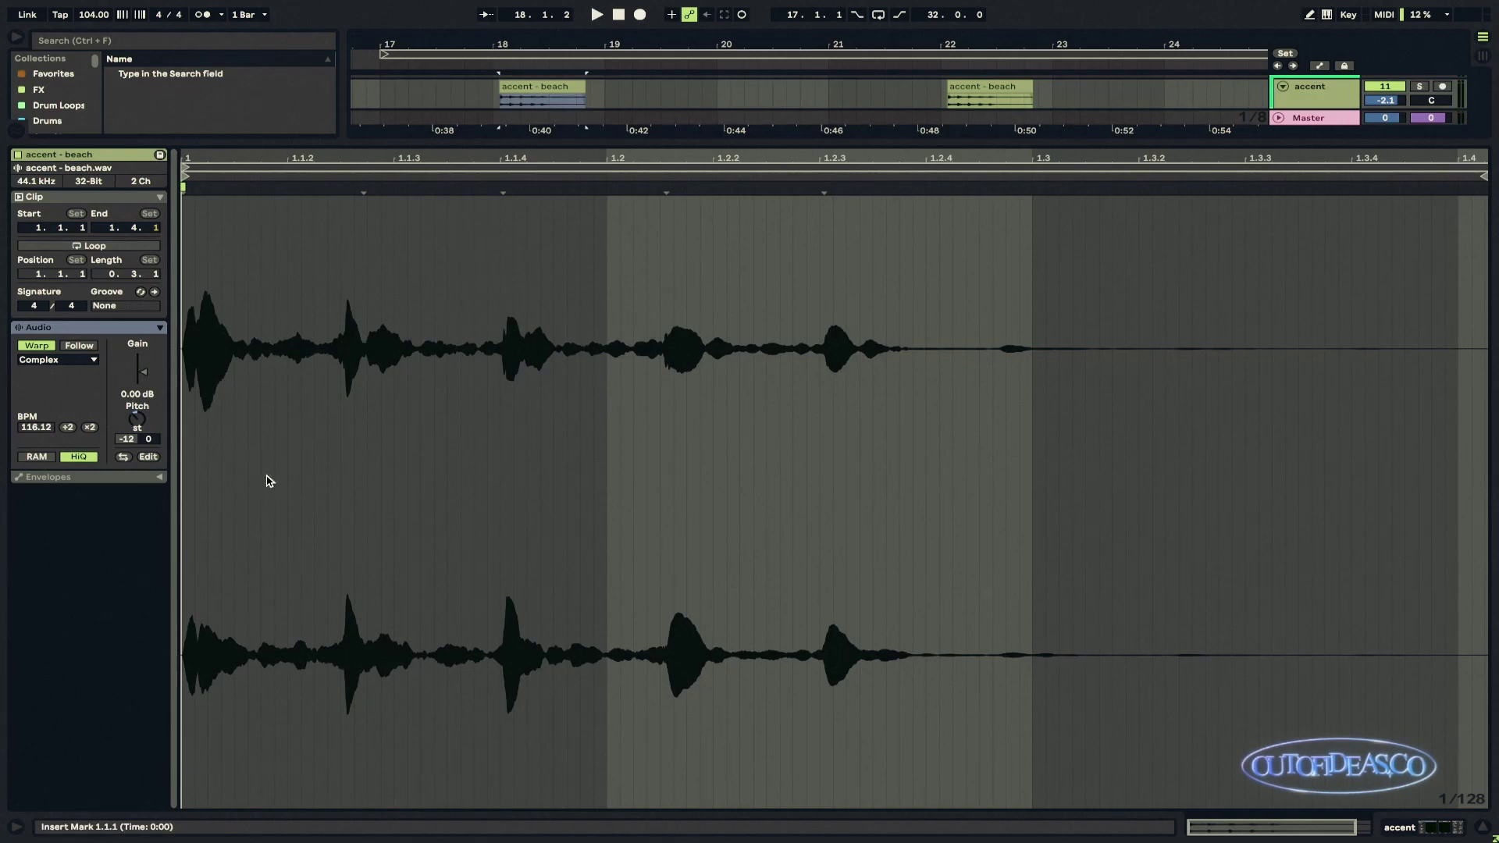
pyautogui.moveTo(804, 143); pyautogui.dragTo(805, 649)
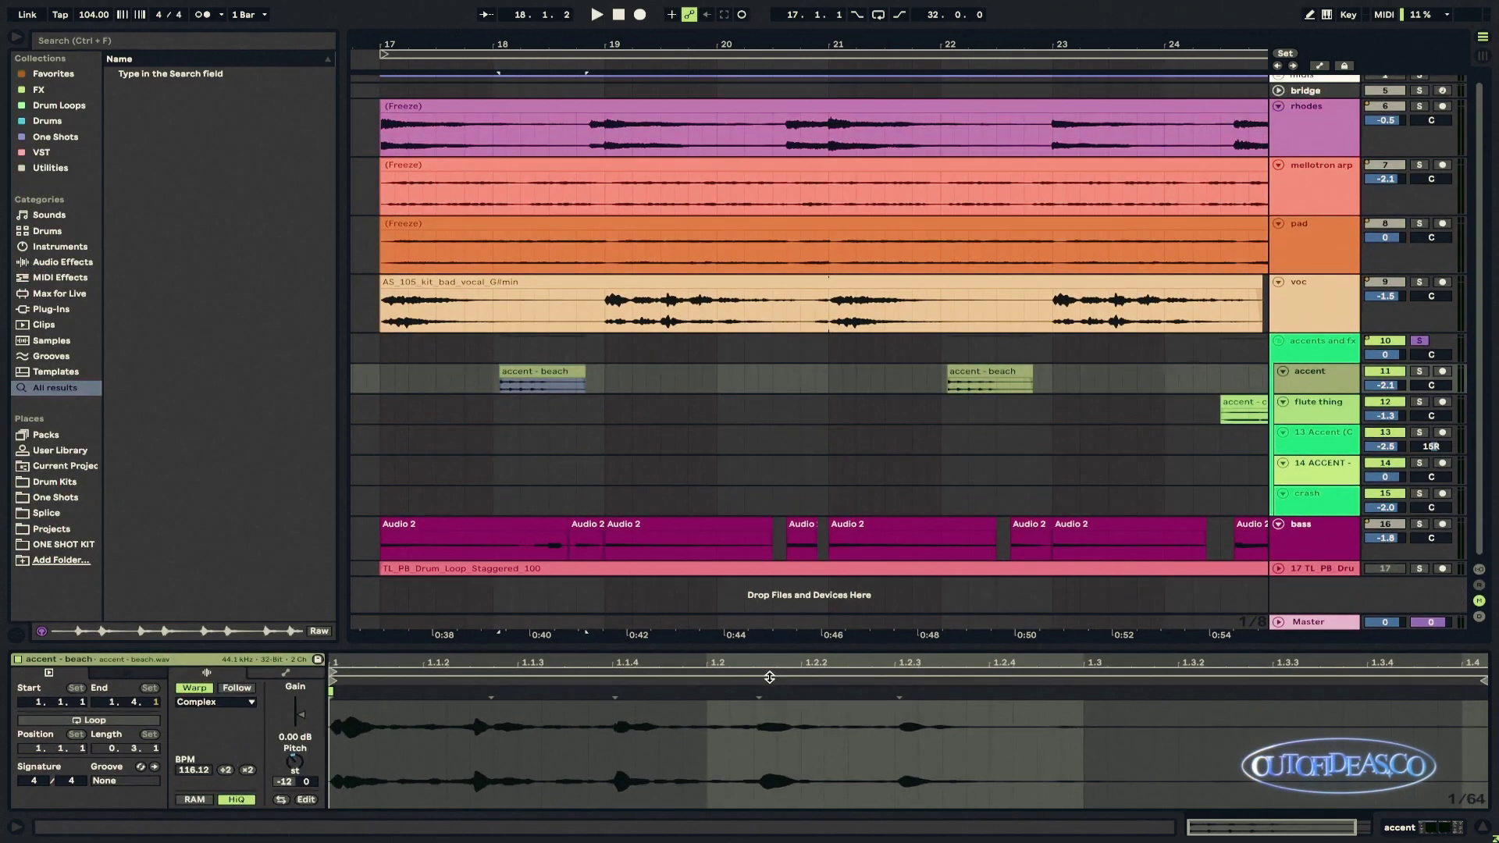
# Step: Solo the tracks from accents and fx through bass, play them from bar 17, and stop
pyautogui.click(382, 382)
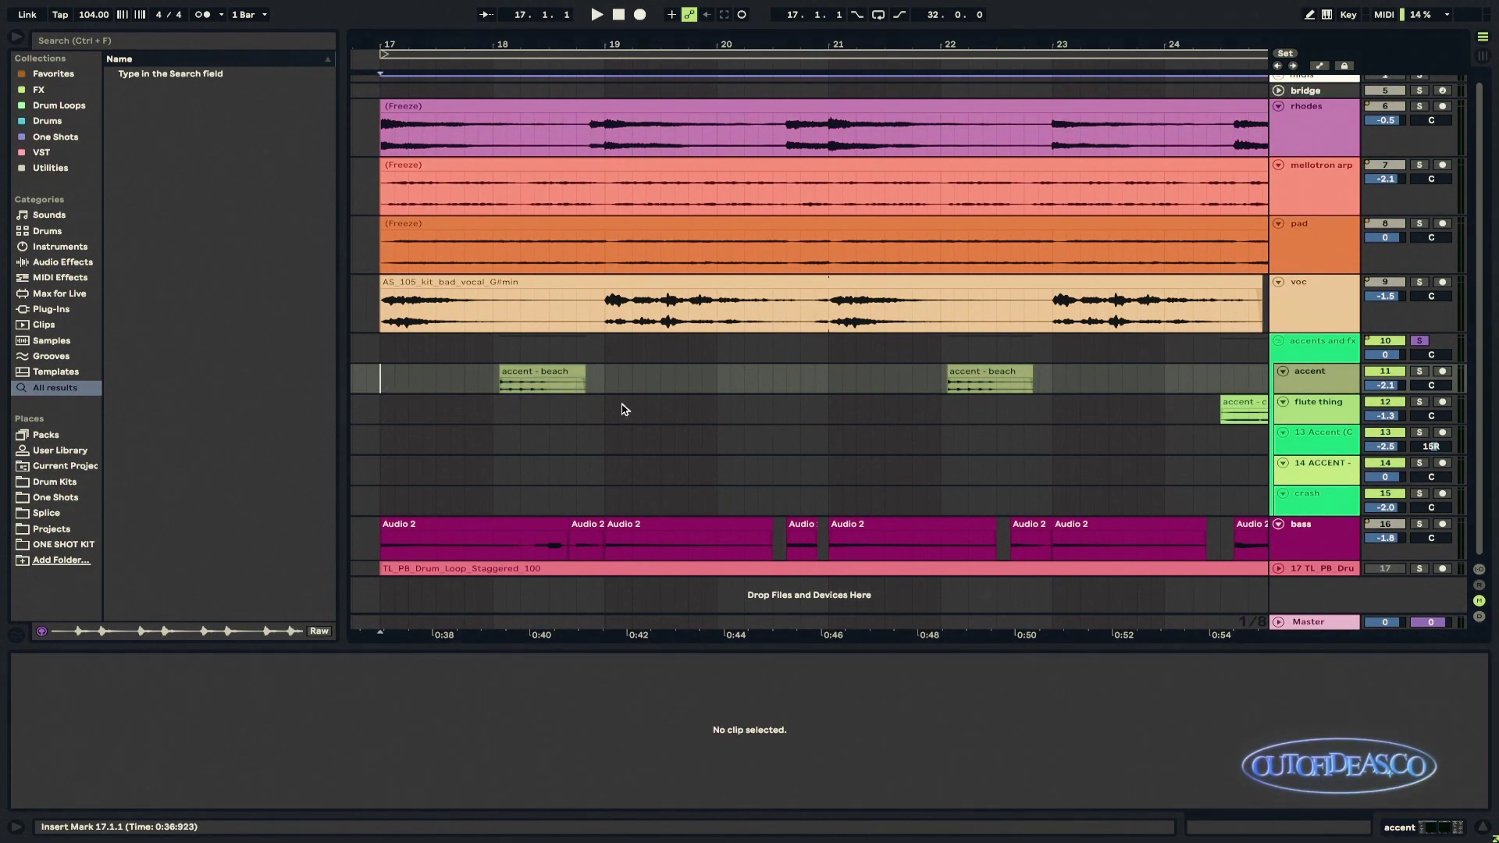
pyautogui.click(1313, 355)
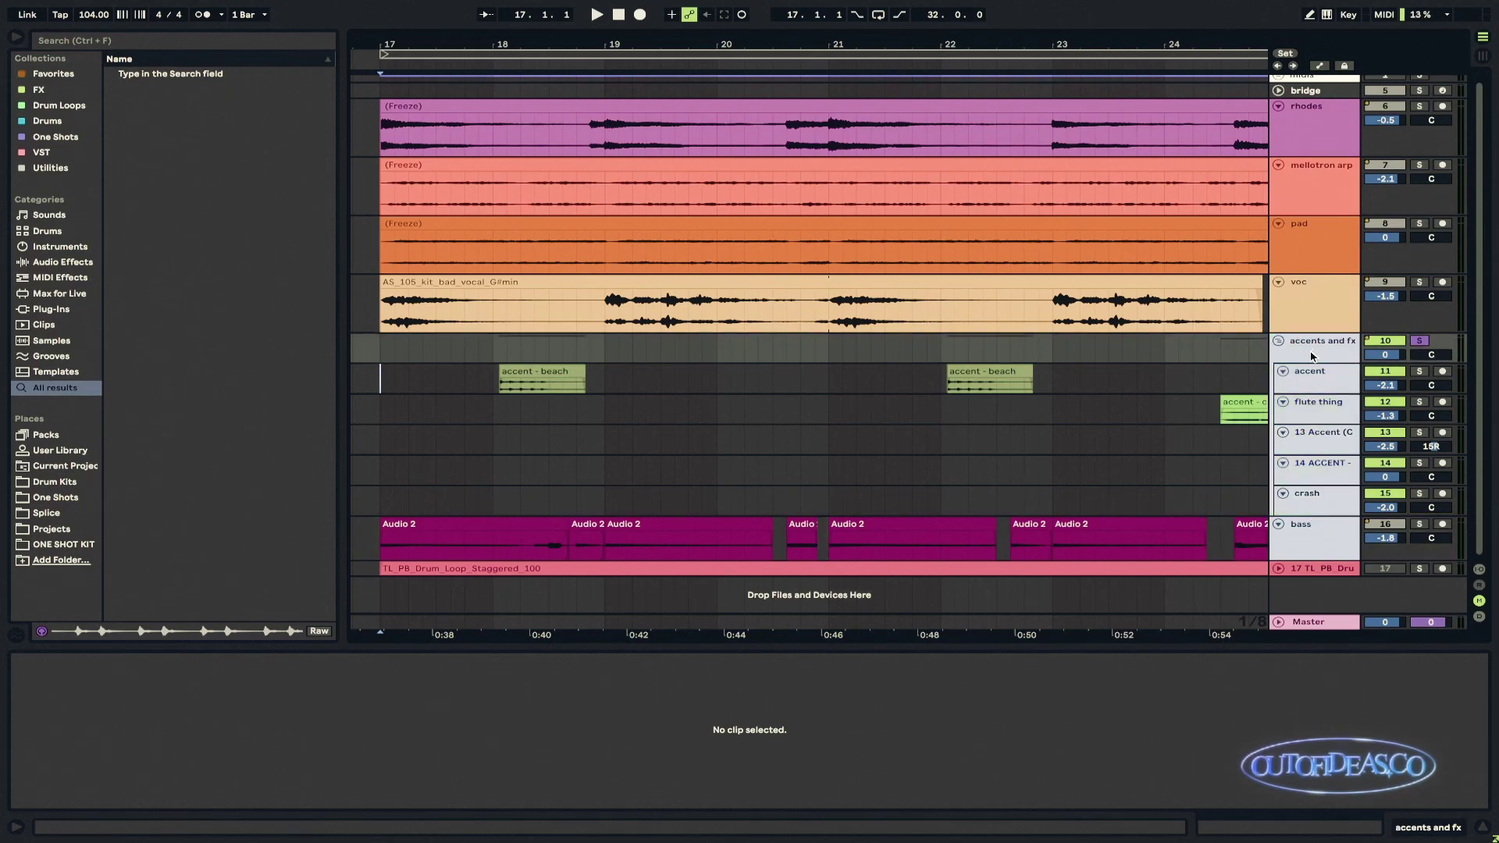
pyautogui.press('space')
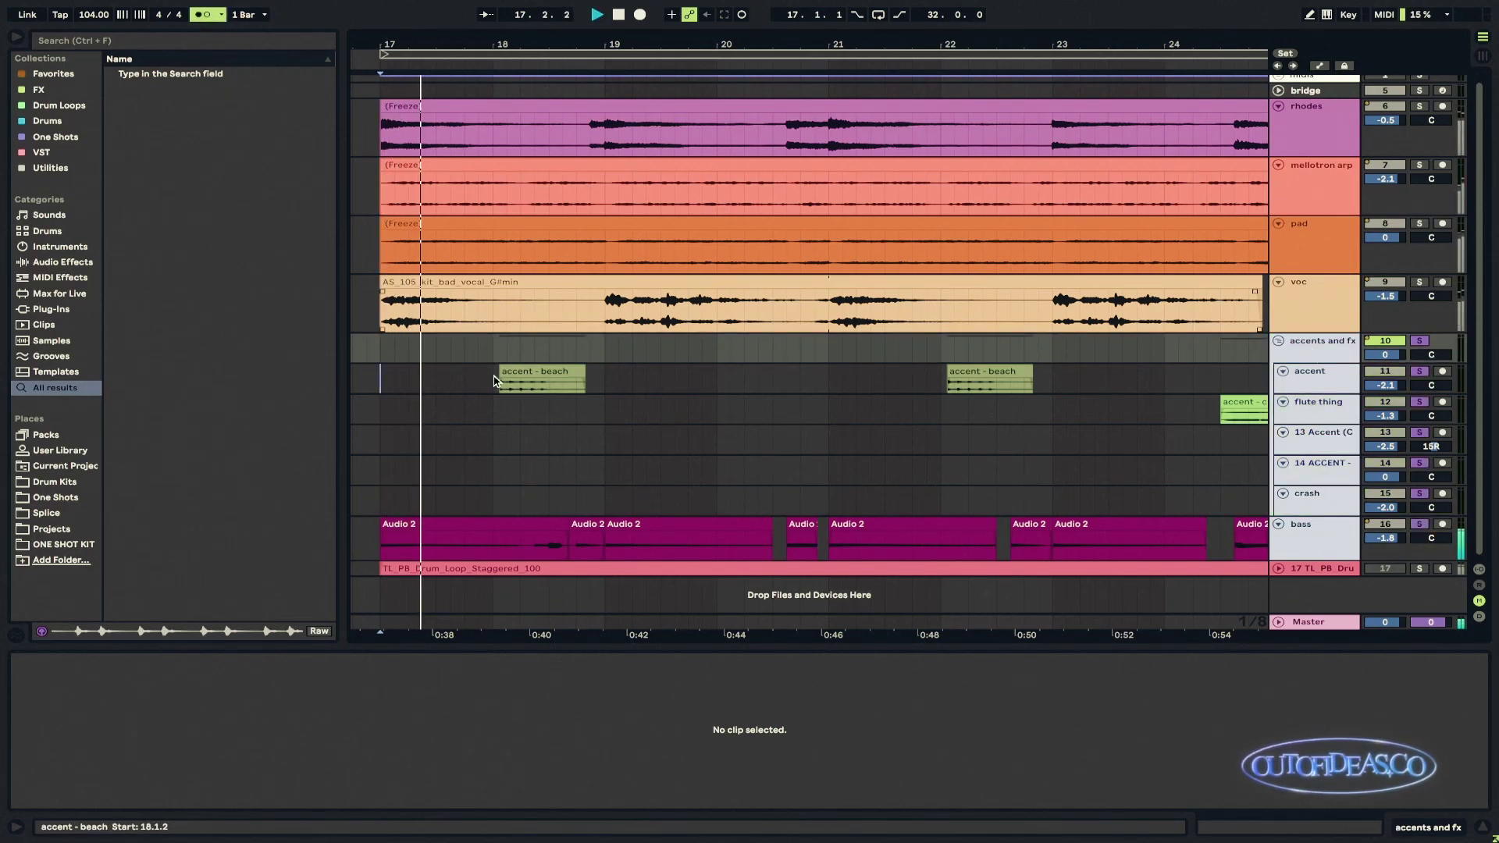
pyautogui.click(378, 383)
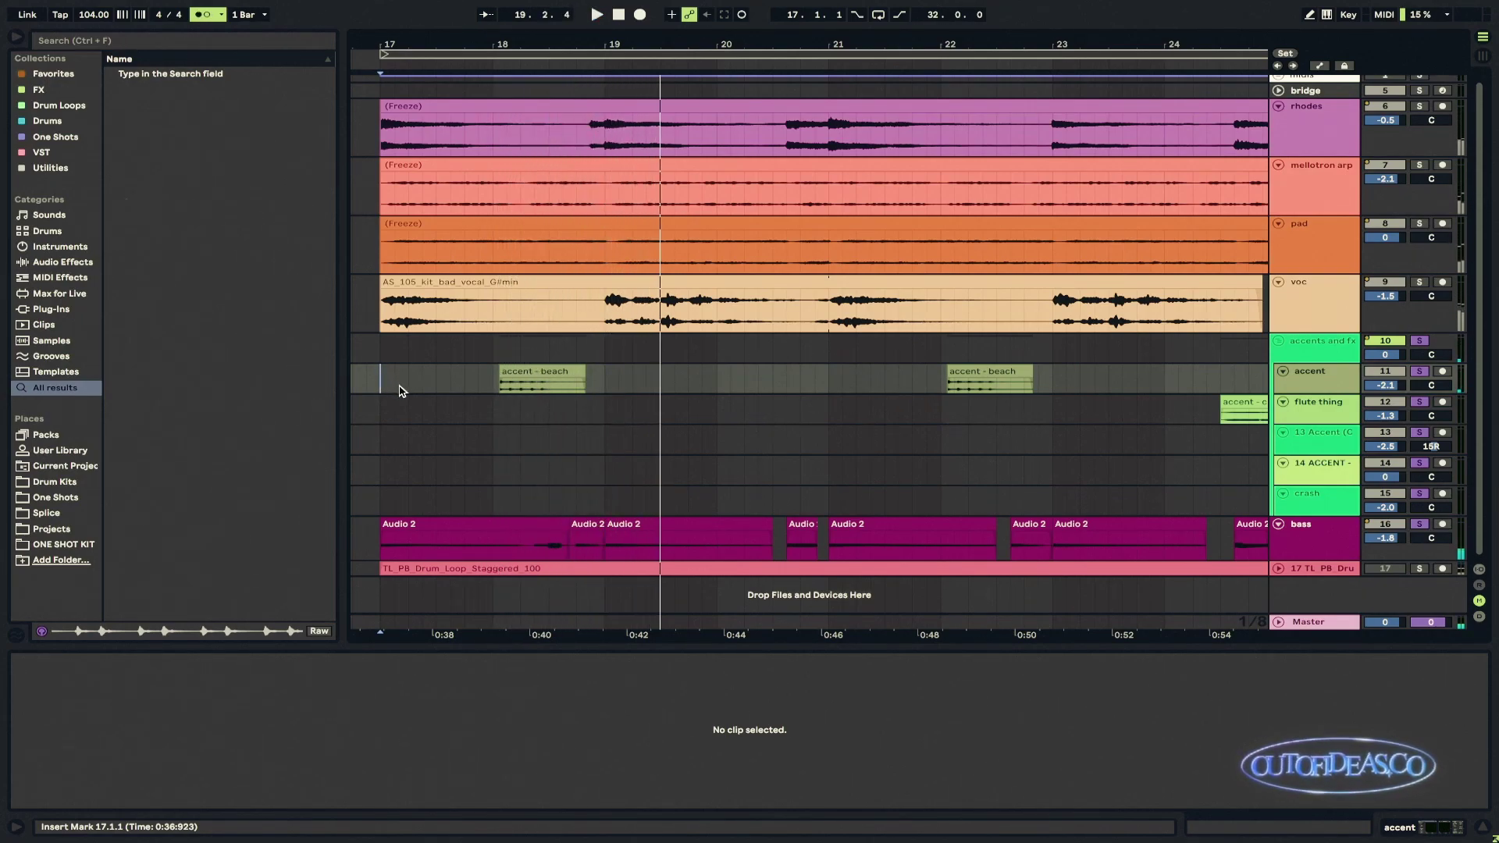
pyautogui.press('s')
# Step: Select the first accent - beach clip, and play the accent - crossroads clip with the flute thing track soloed
pyautogui.click(575, 376)
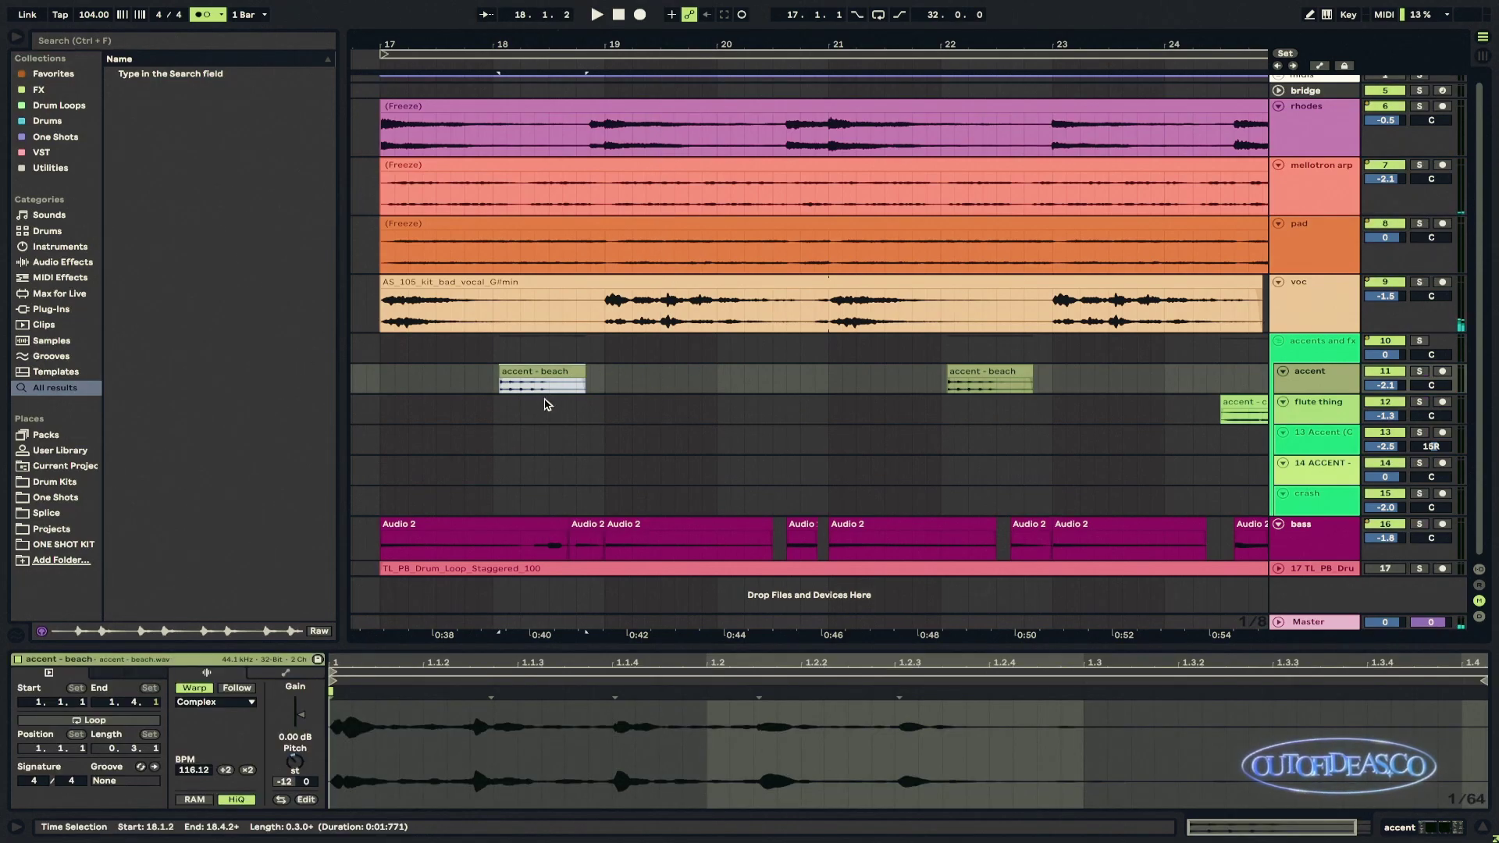
pyautogui.hscroll(4, 866, 419)
pyautogui.click(938, 402)
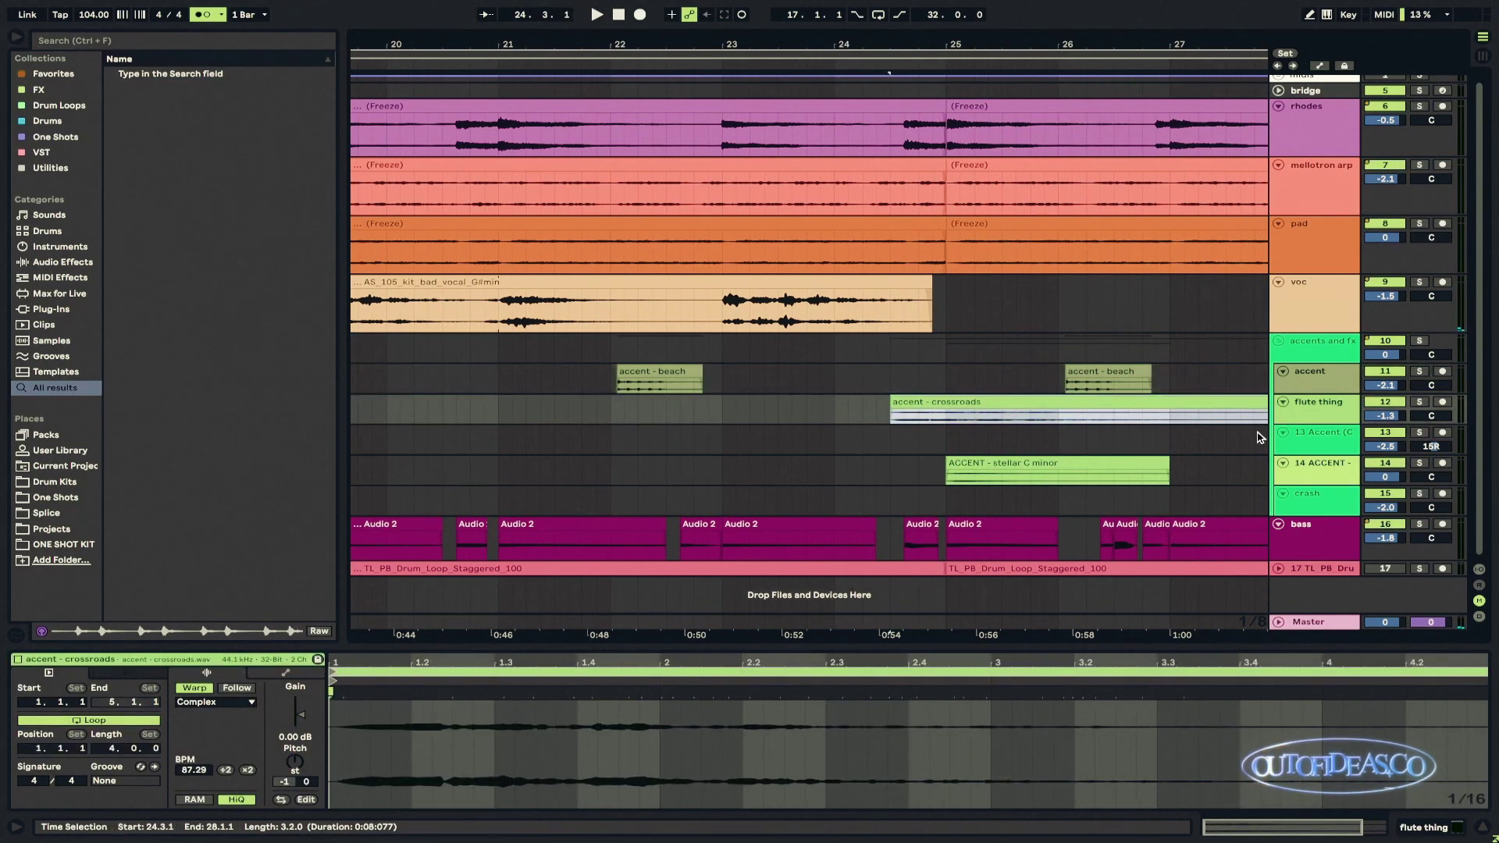
pyautogui.press('space')
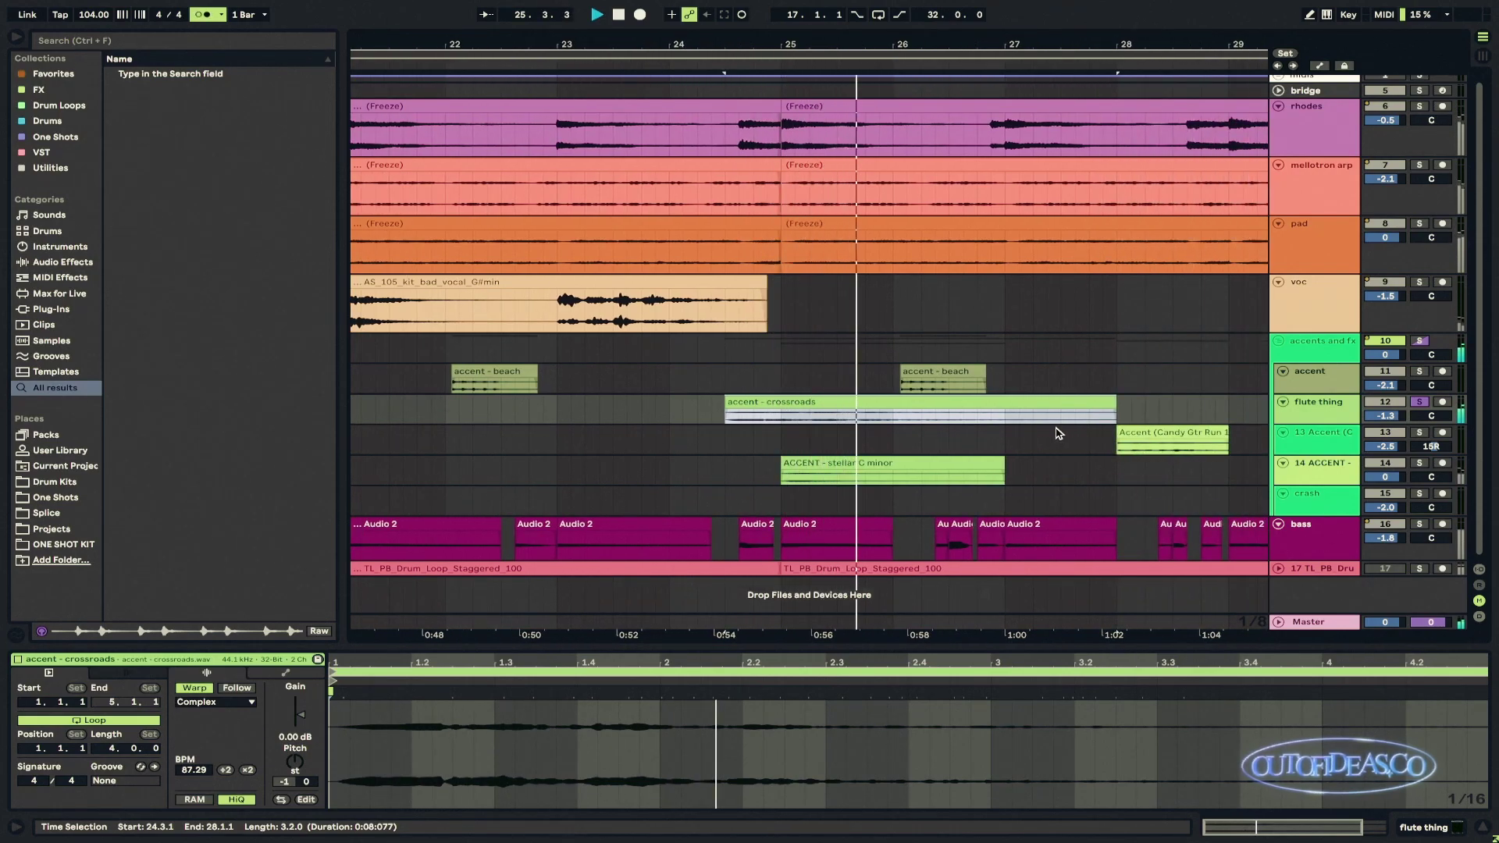
# Step: Replay the accent - crossroads clip from bar 24.3 and review the flute thing track's clip settings and effects
pyautogui.click(1314, 415)
pyautogui.press('space')
pyautogui.click(726, 420)
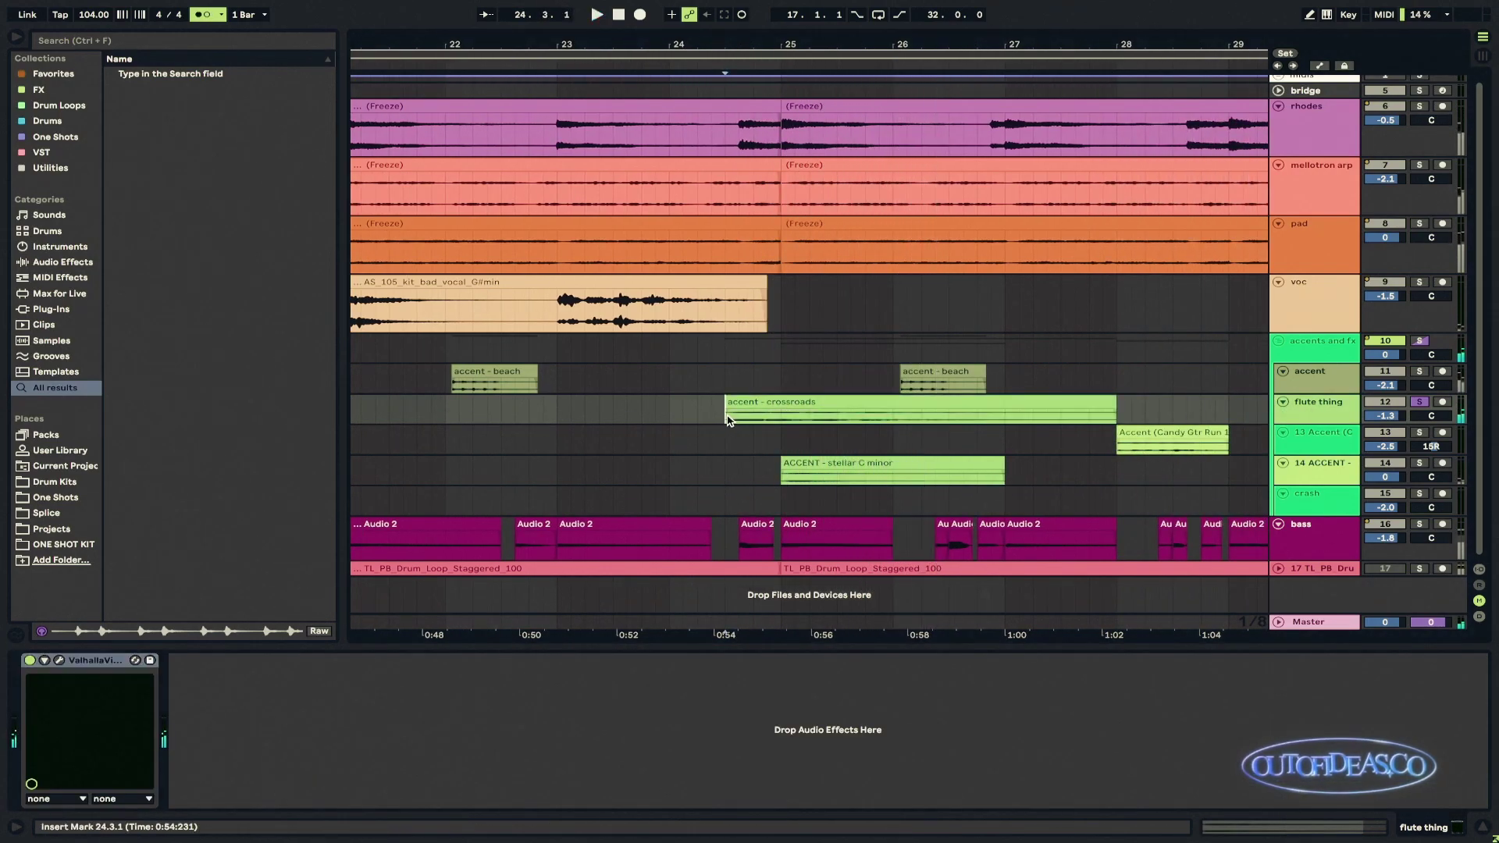
pyautogui.click(756, 398)
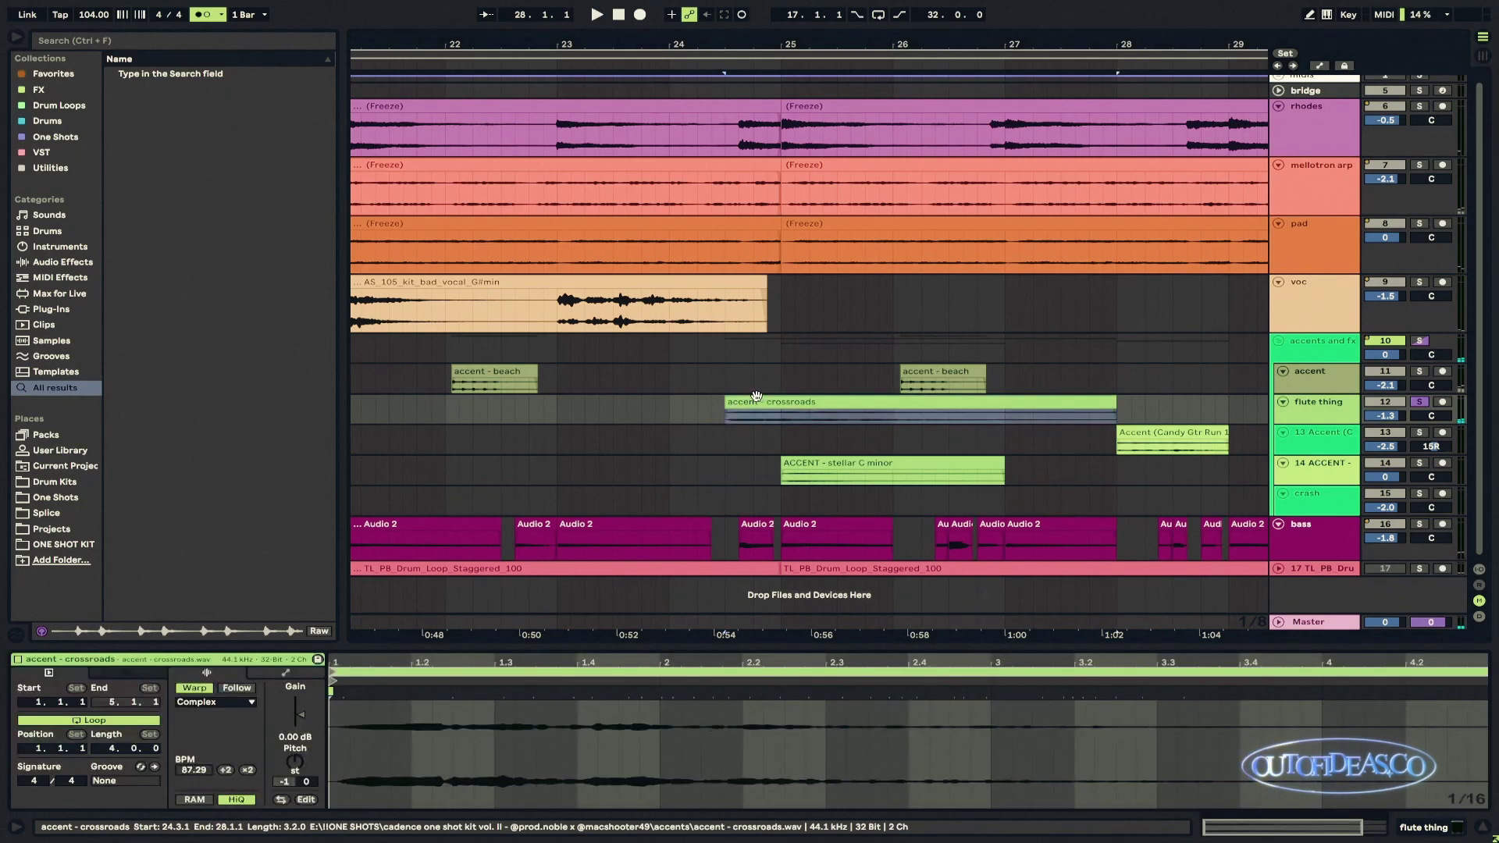
pyautogui.hotkey('shift', 'Tab')
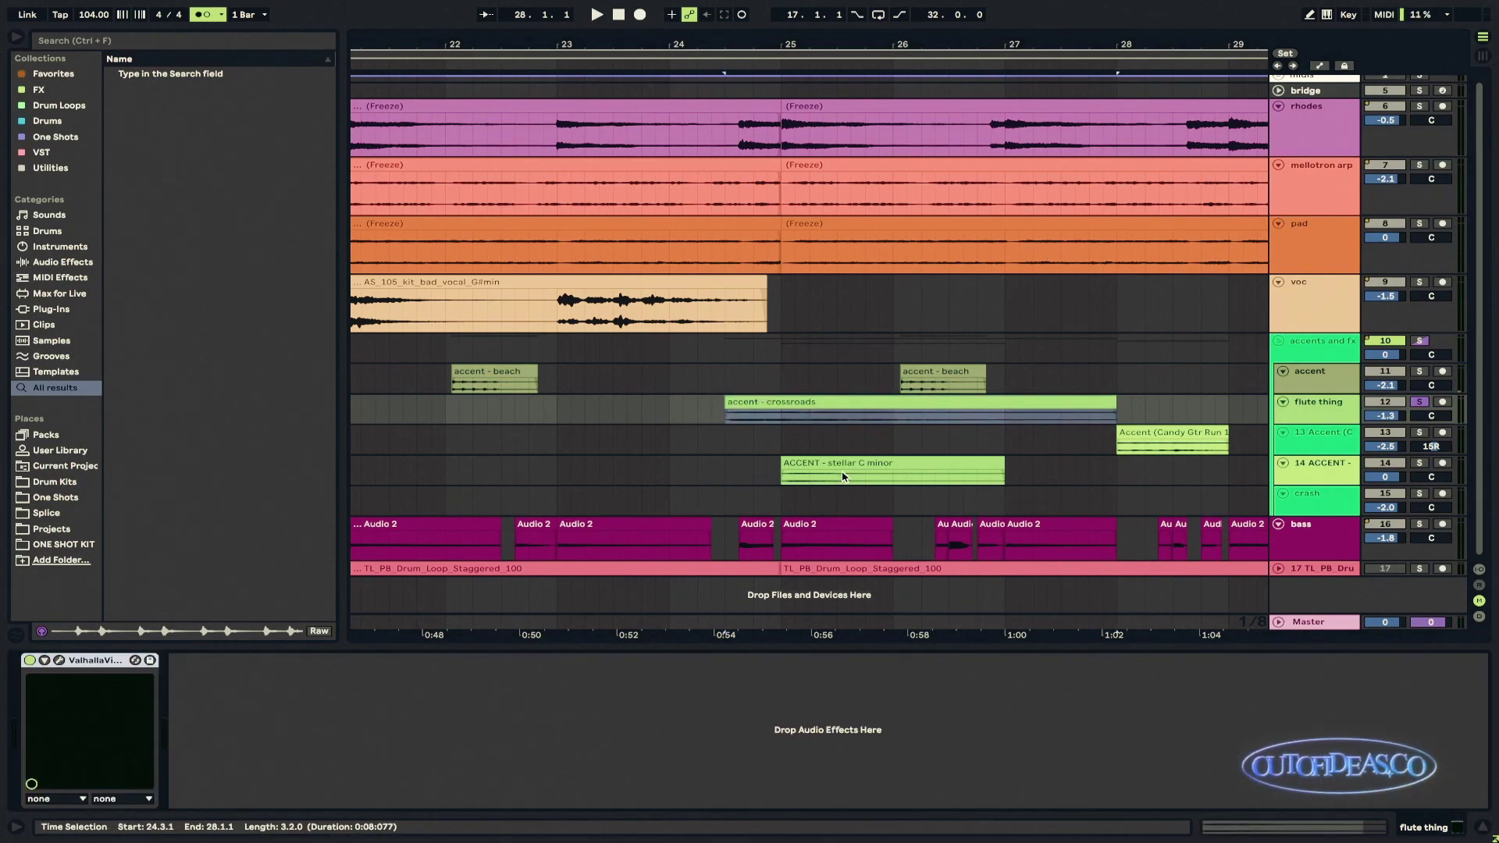
# Step: Solo the ACCENT - stellar C minor track and play its clip from bar 25
pyautogui.click(809, 464)
pyautogui.press('s')
pyautogui.click(785, 484)
pyautogui.press('space')
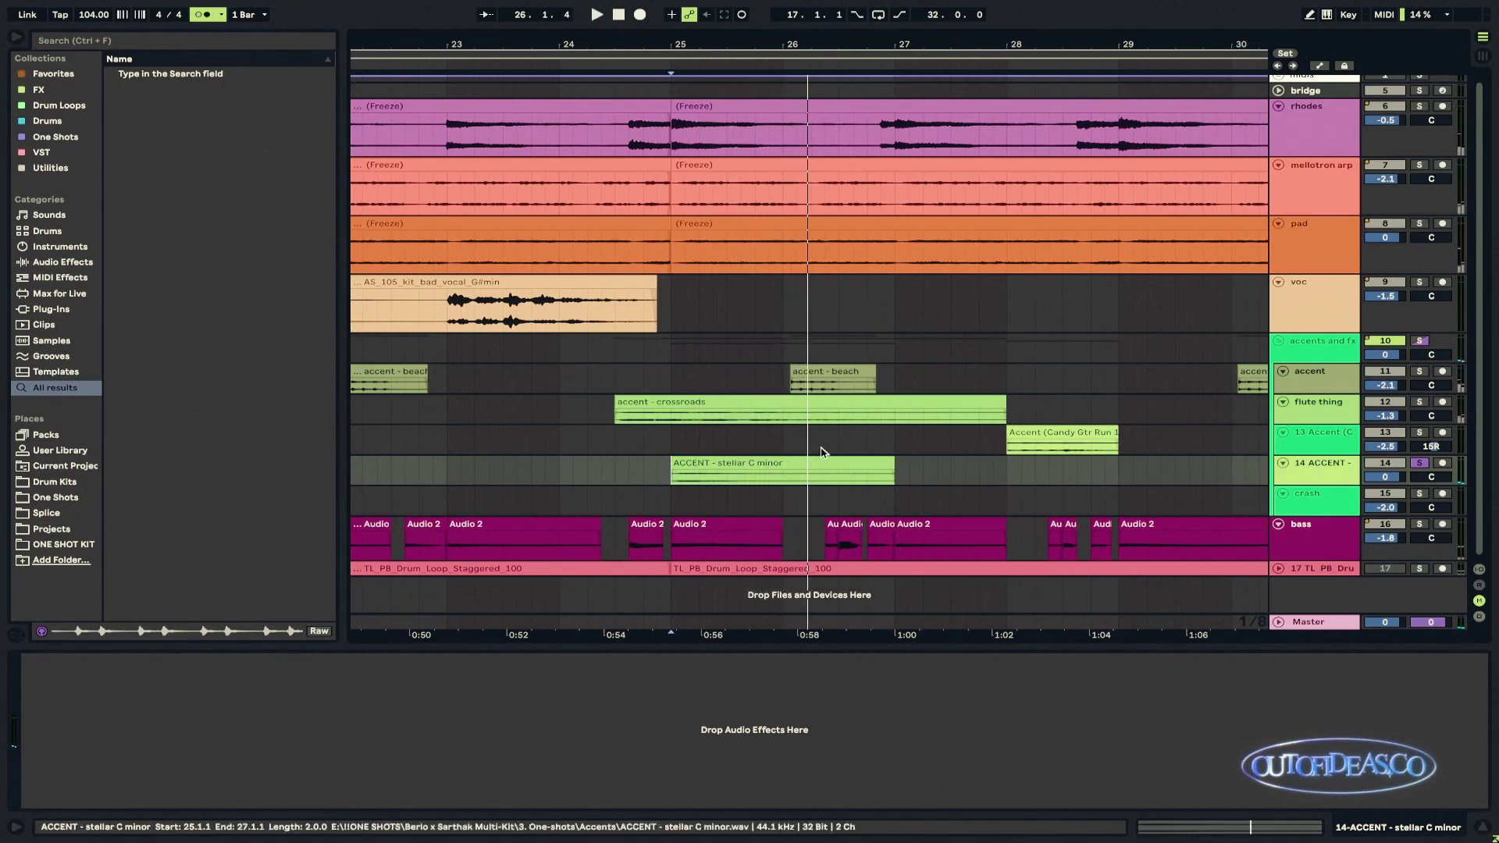
# Step: Solo the accent track and play its accent - beach clip at bar 26
pyautogui.click(820, 372)
pyautogui.hscroll(2, 950, 451)
pyautogui.scroll(-3, 949, 451)
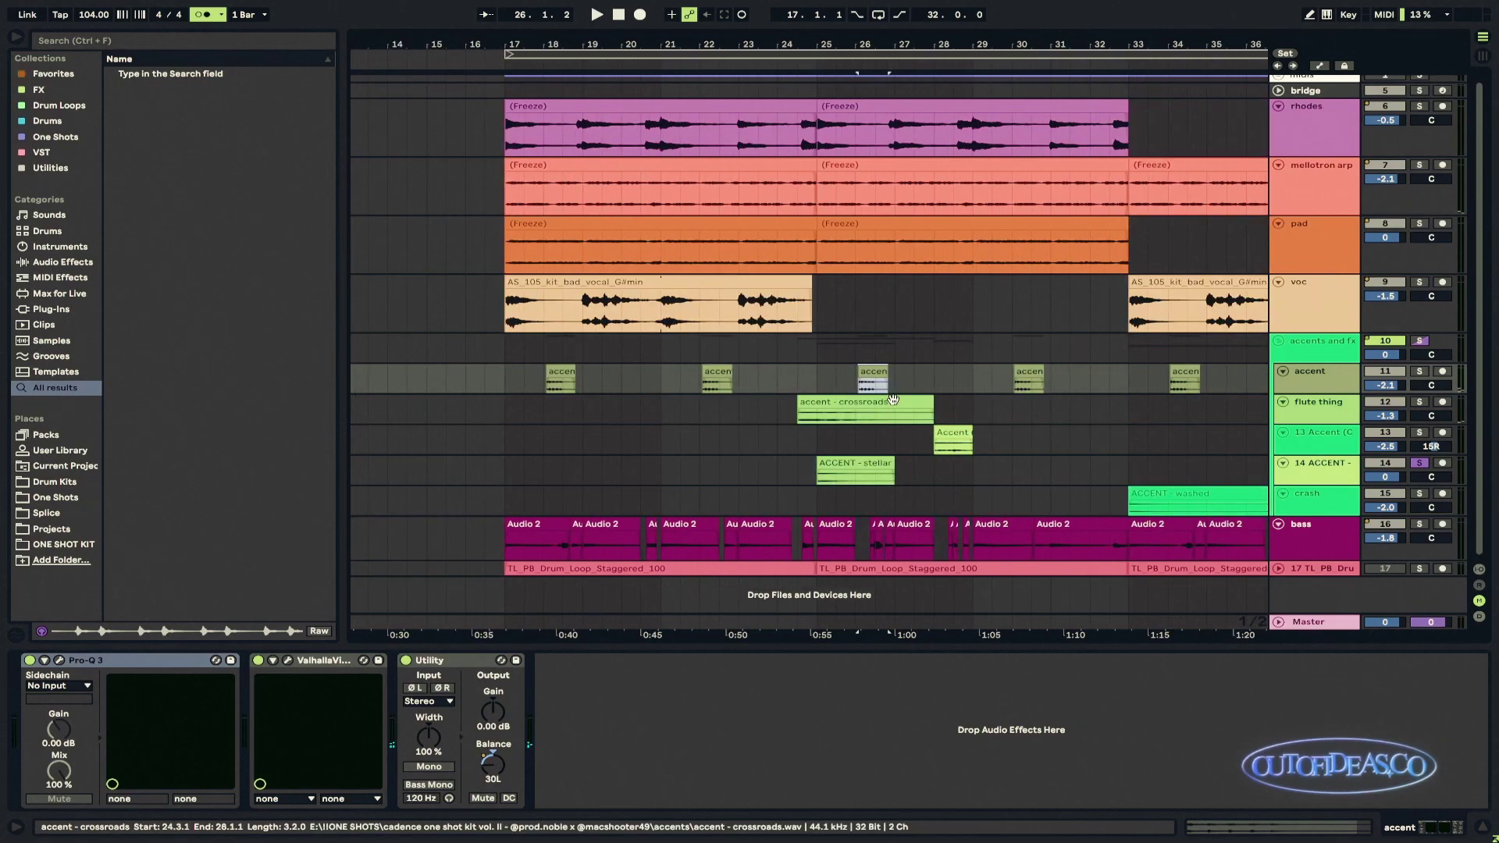
pyautogui.press('s')
pyautogui.scroll(3, 873, 395)
pyautogui.scroll(-6, 873, 395)
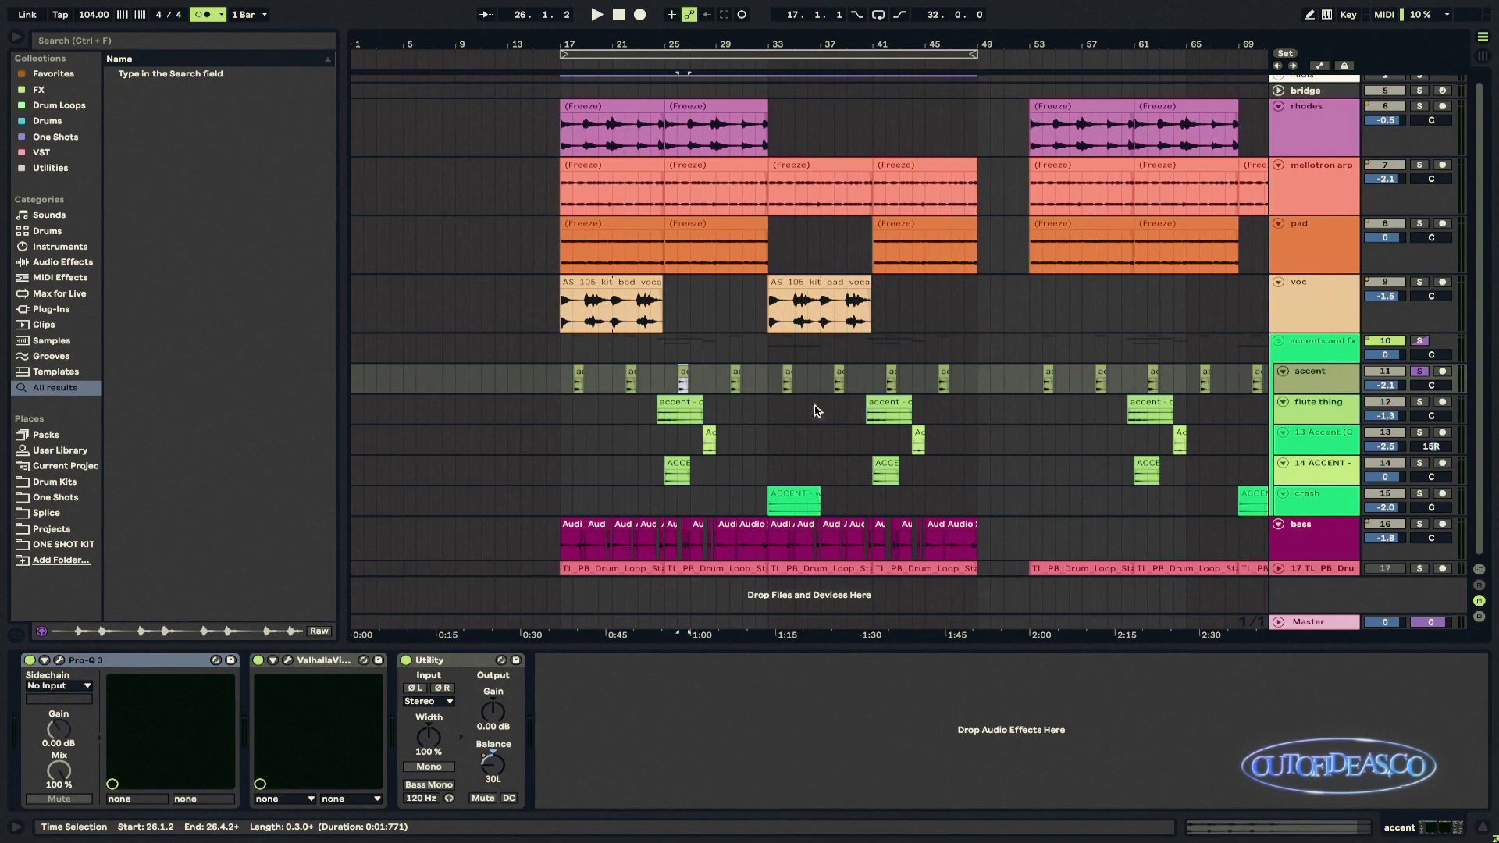
pyautogui.press('+')
pyautogui.press('+')
pyautogui.press('space')
pyautogui.press('+')
pyautogui.press('space')
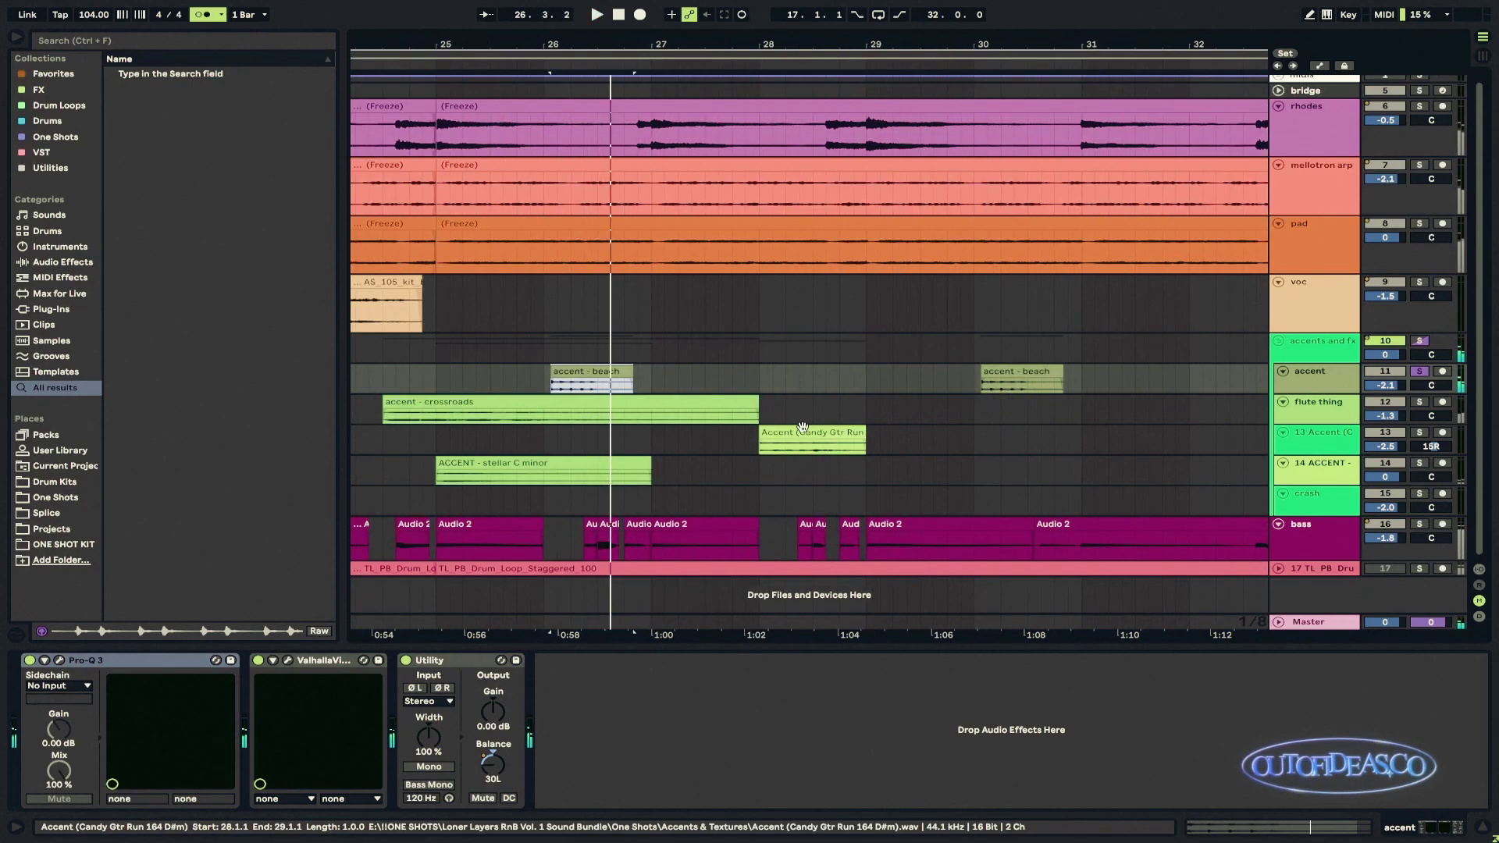
# Step: Solo the Accent (Candy Gtr Run) track and play its clip at bar 28
pyautogui.click(830, 432)
pyautogui.press('space')
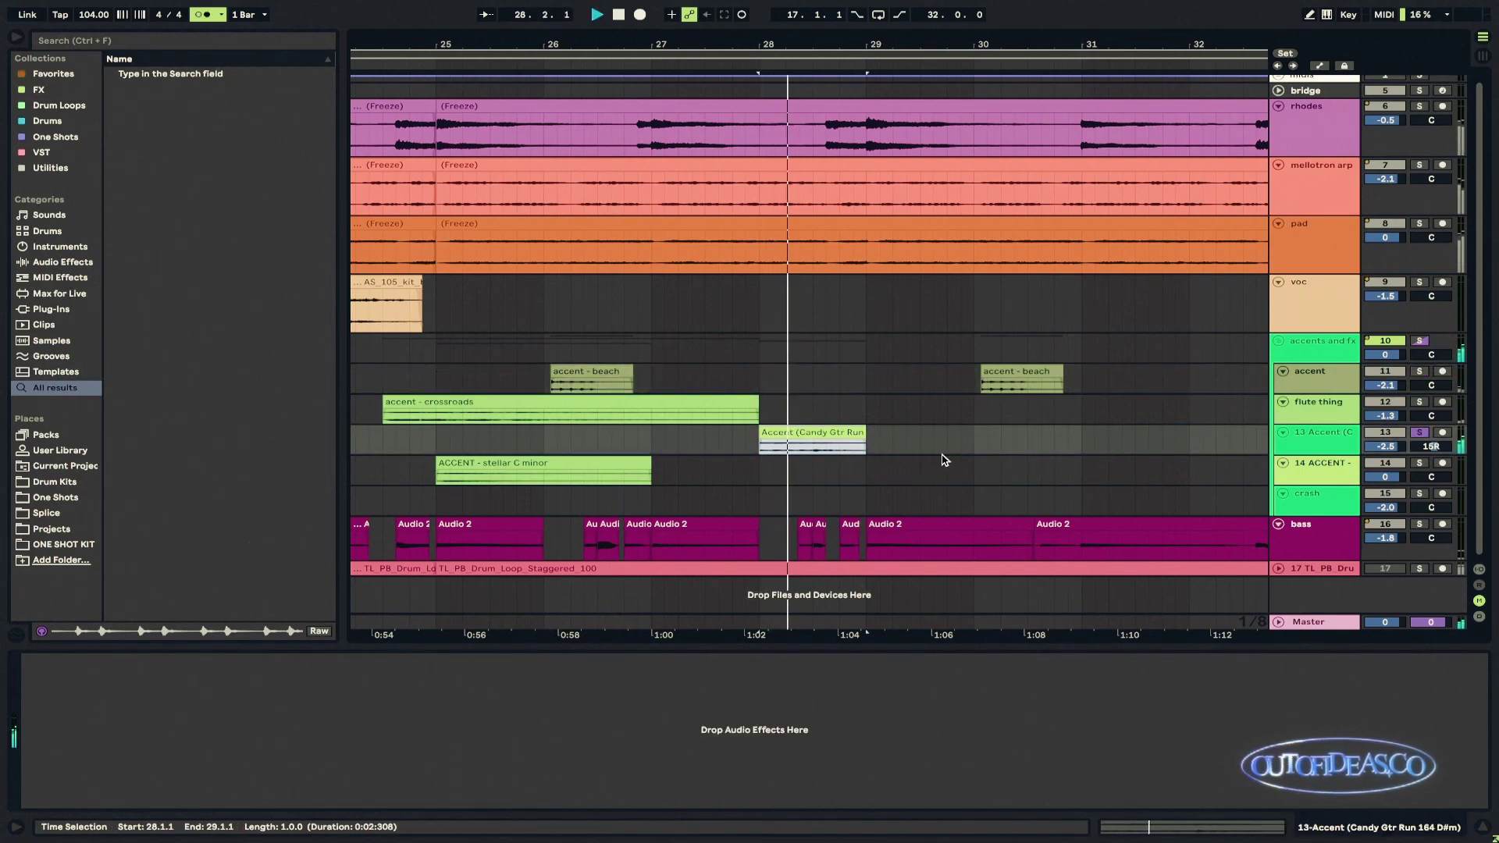
pyautogui.press('-')
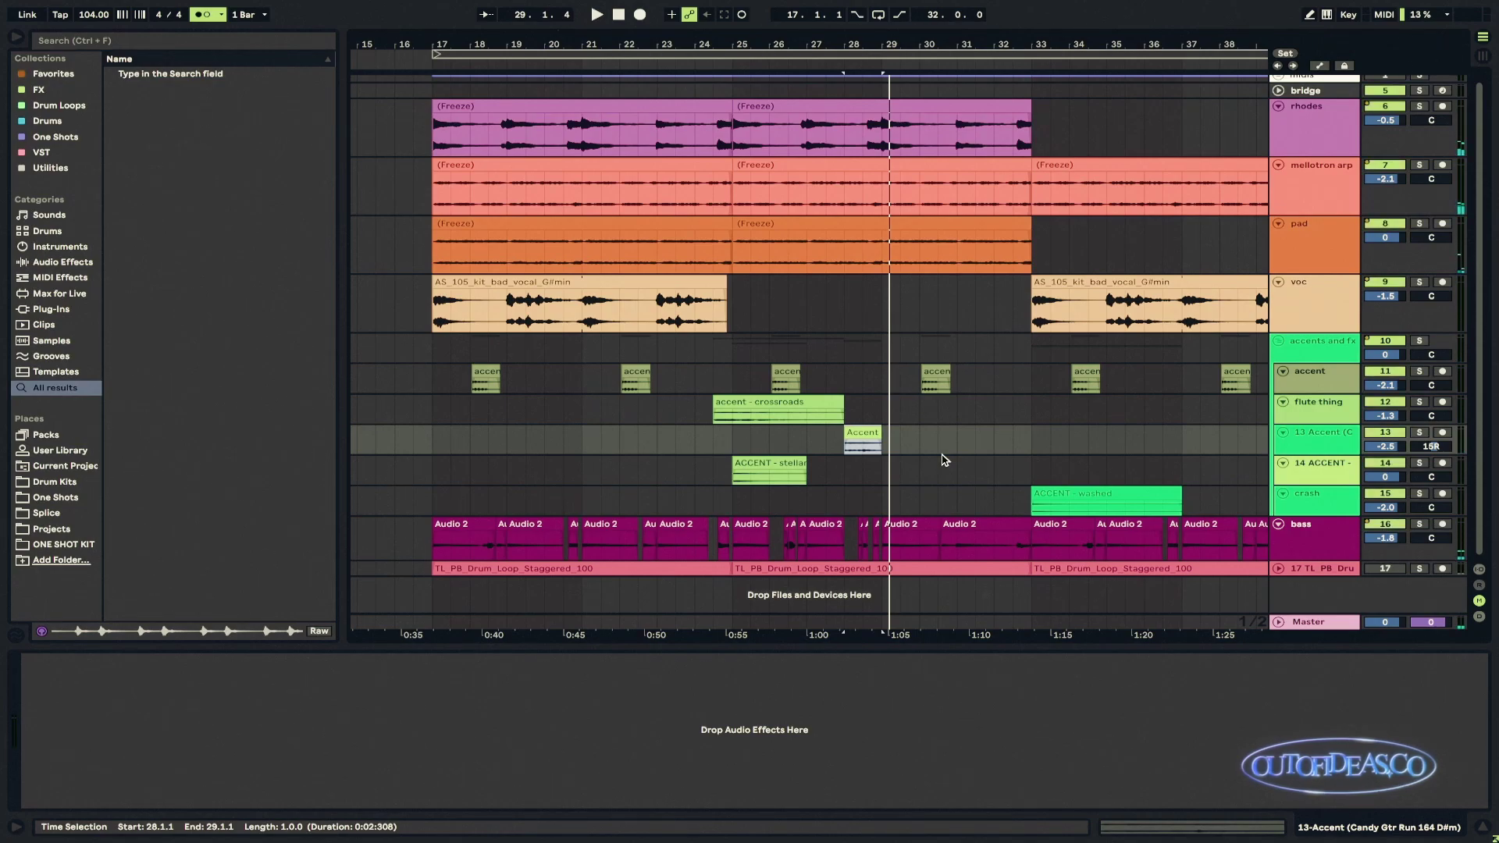
pyautogui.press('space')
# Step: Solo the crash track, play its ACCENT - washed clip from bar 33, and remove the solo
pyautogui.click(996, 512)
pyautogui.press('space')
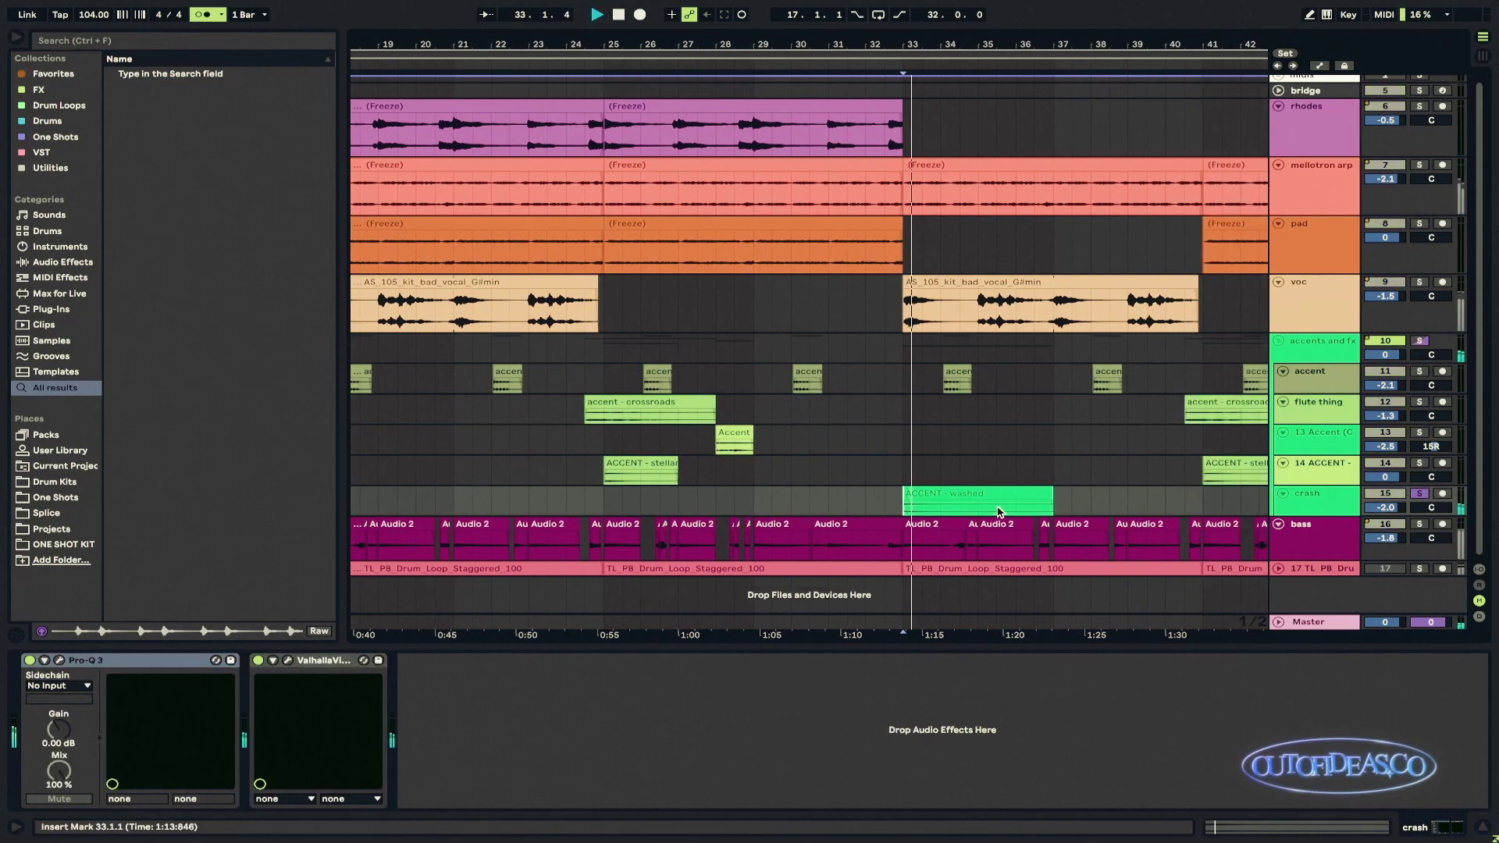
pyautogui.press('-')
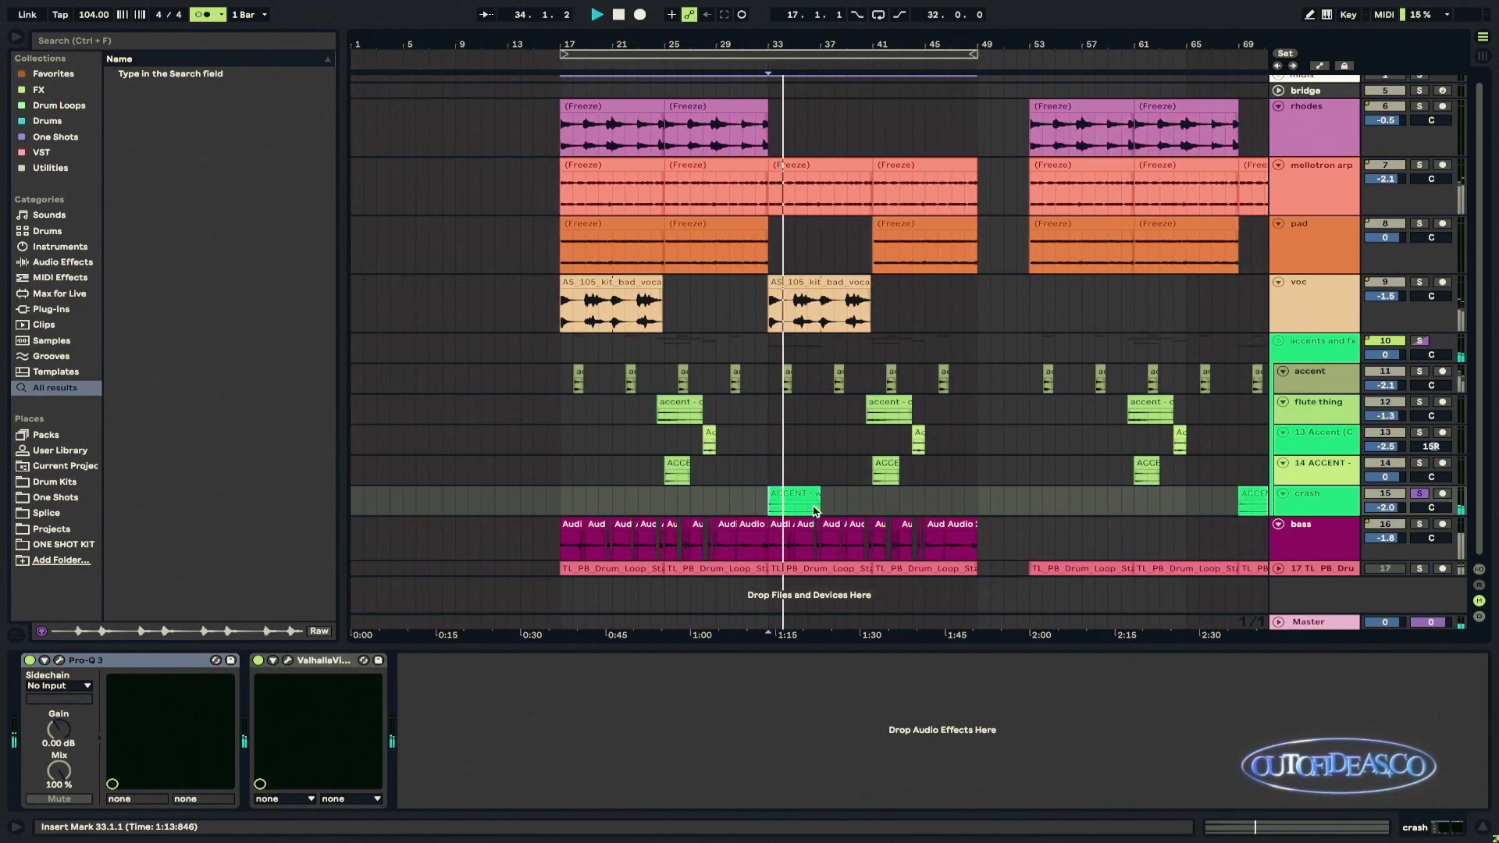
pyautogui.press('s')
pyautogui.press('space')
pyautogui.scroll(3, 629, 476)
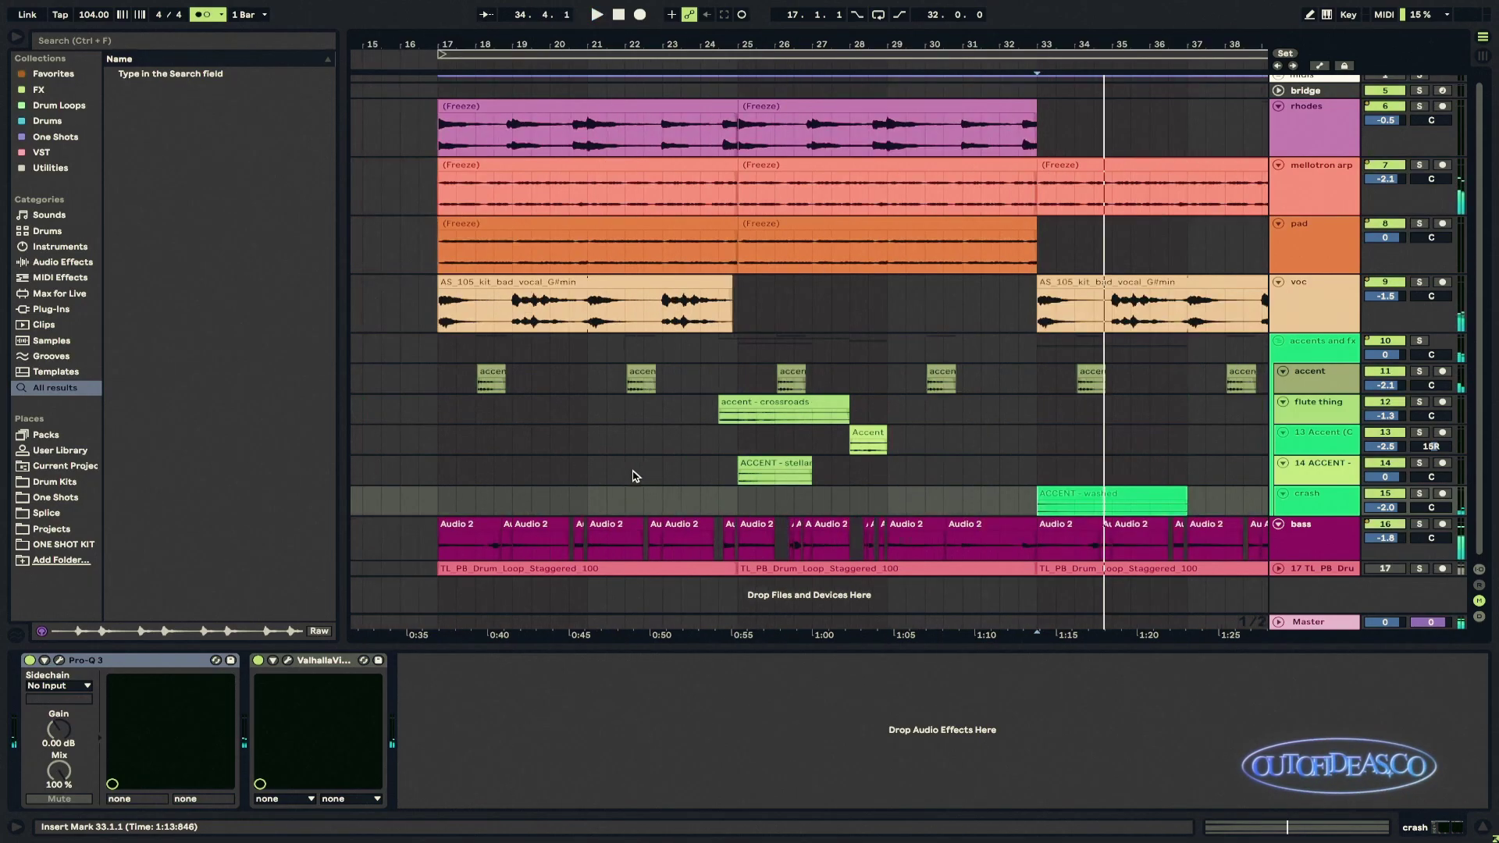
# Step: Play the full arrangement from bar 23 to hear the accents together with the other tracks
pyautogui.click(690, 355)
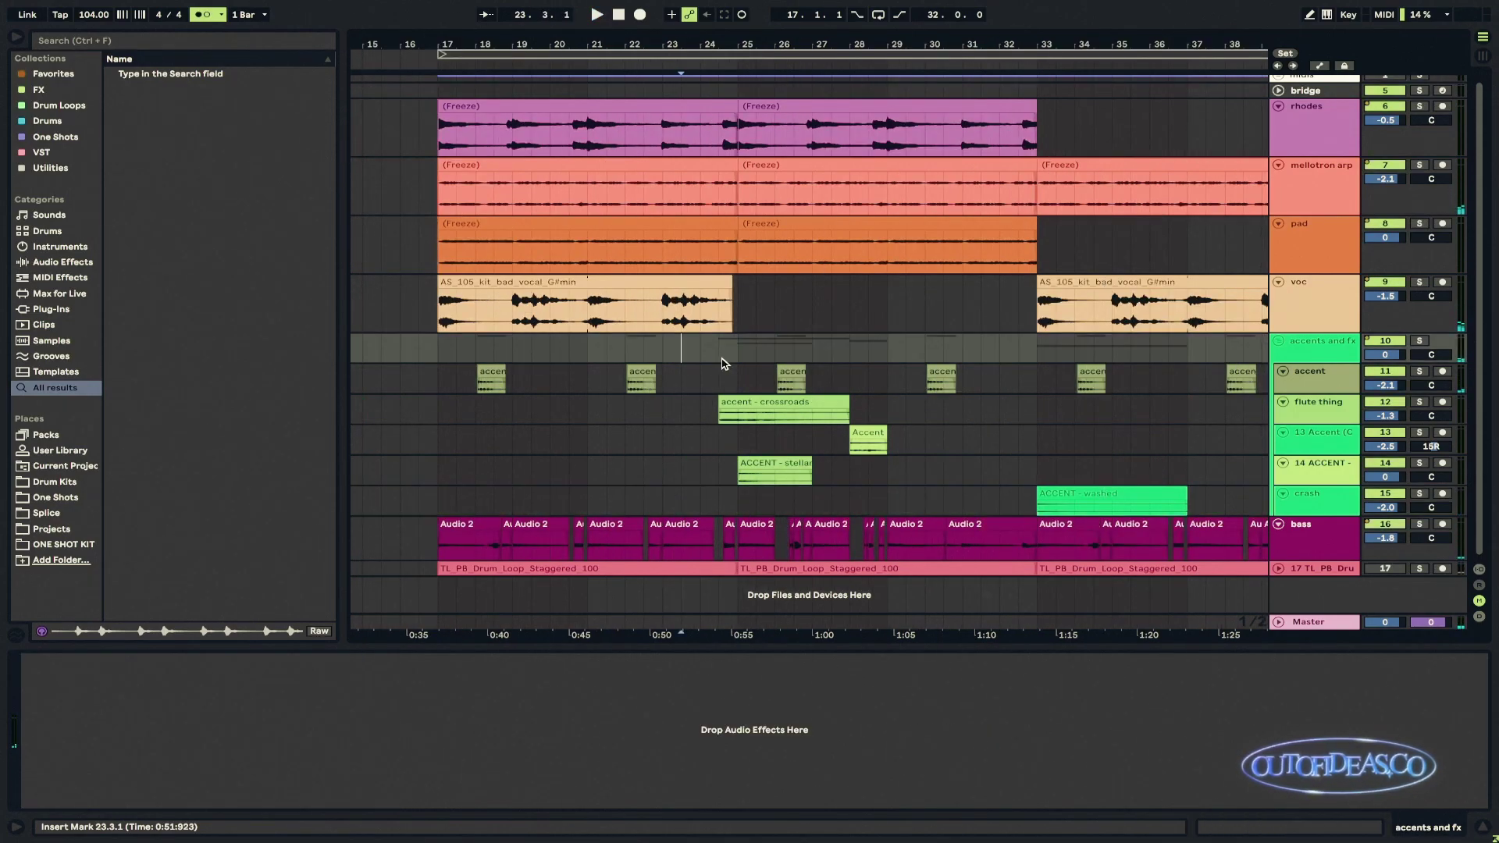
pyautogui.press('space')
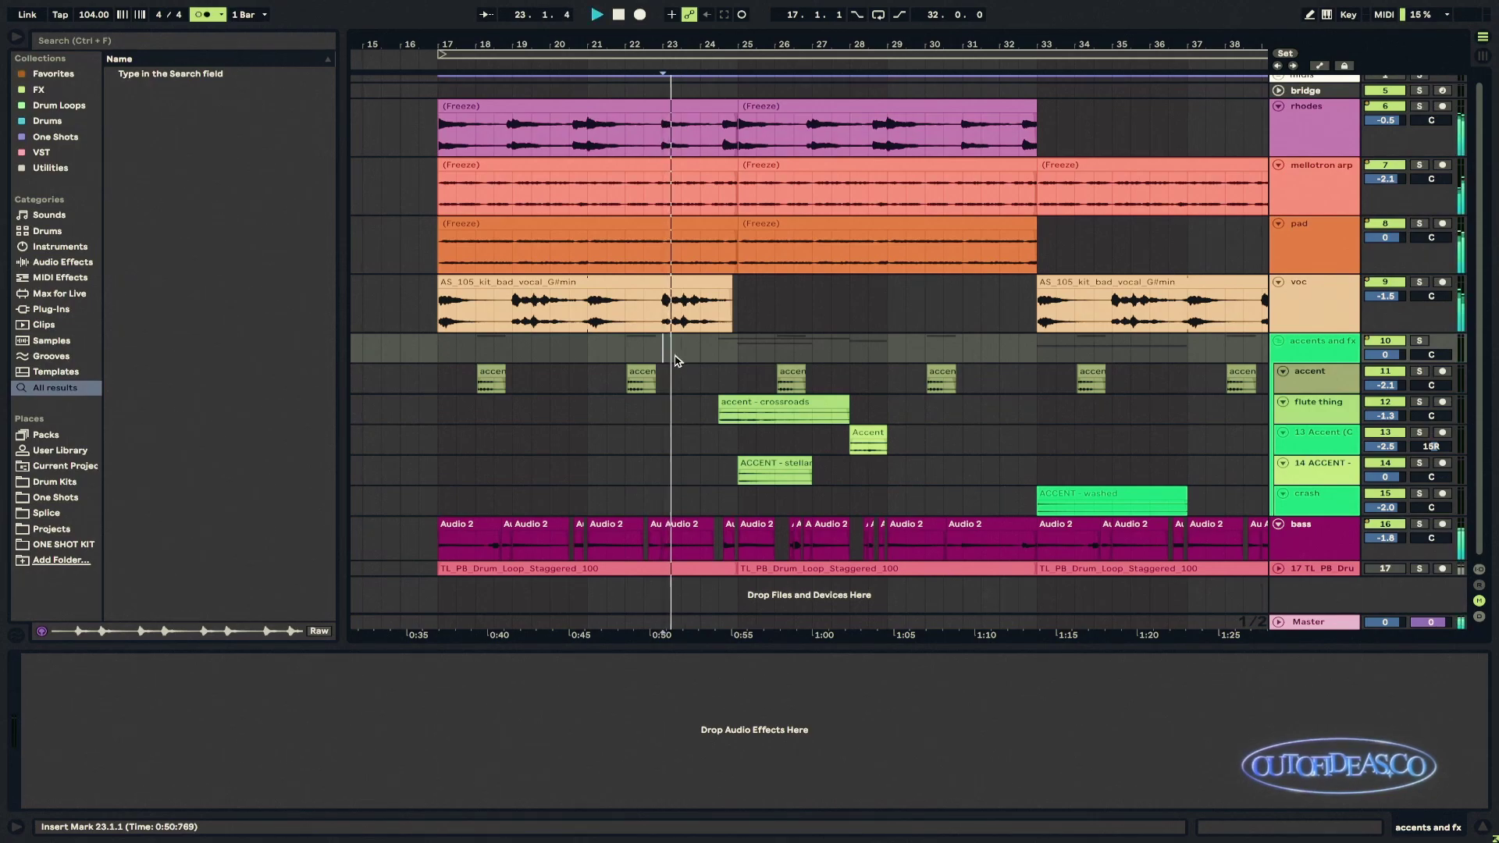
pyautogui.scroll(1, 707, 371)
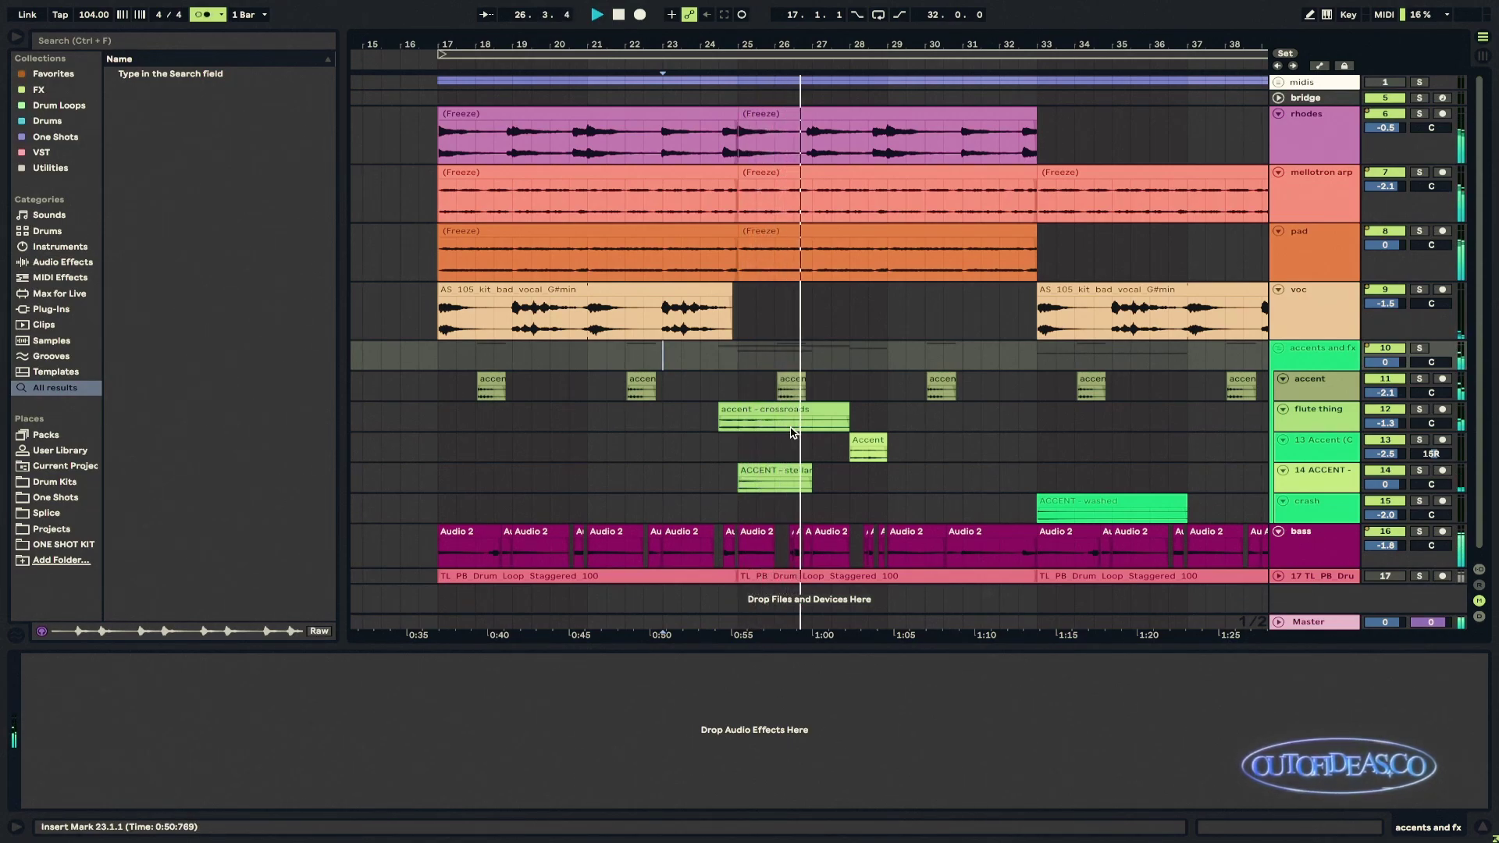
pyautogui.hscroll(6, 793, 432)
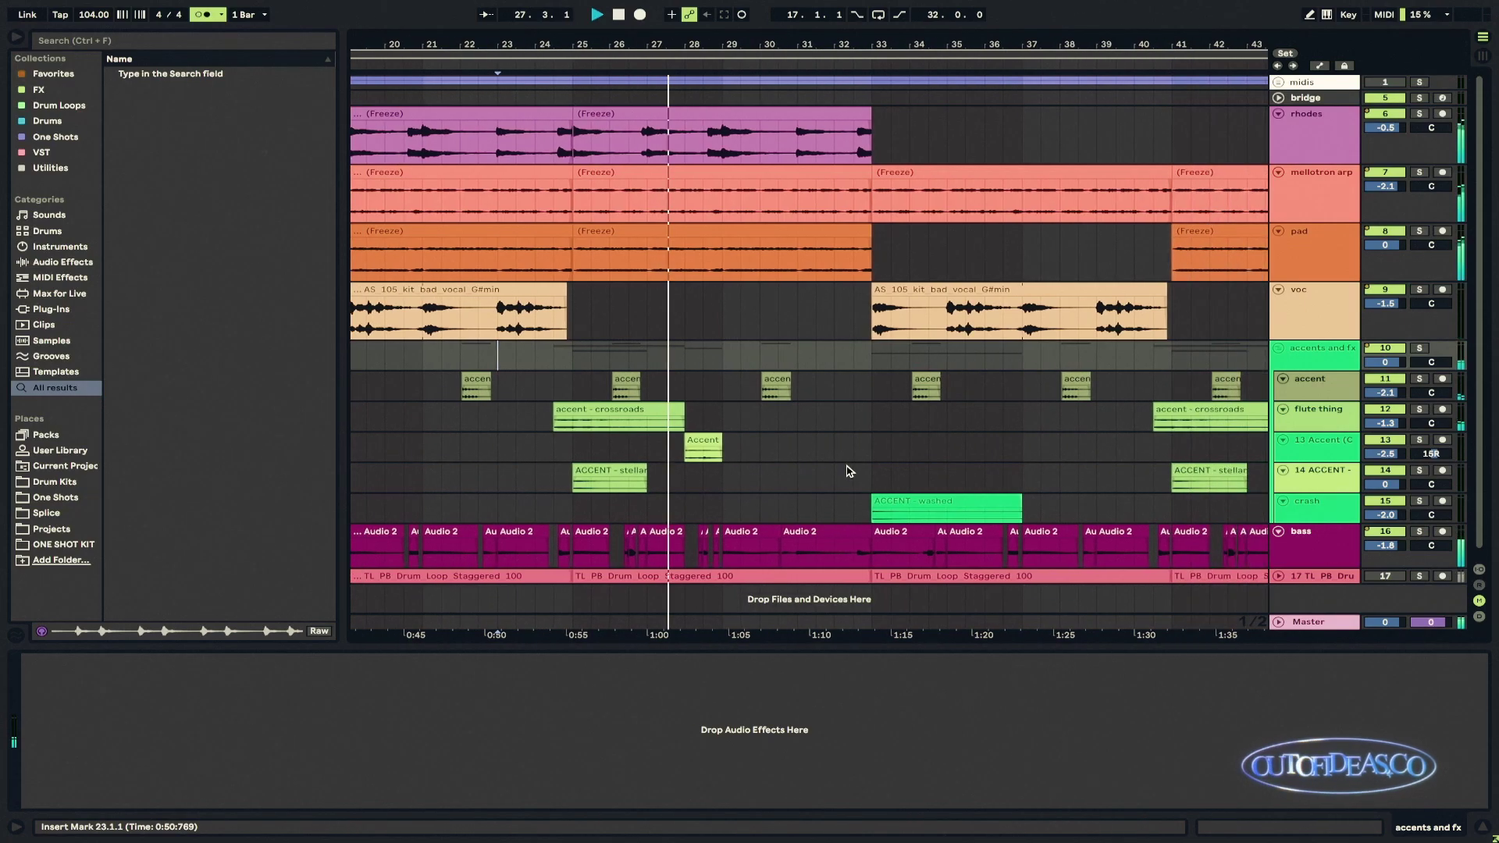
pyautogui.scroll(-4, 859, 451)
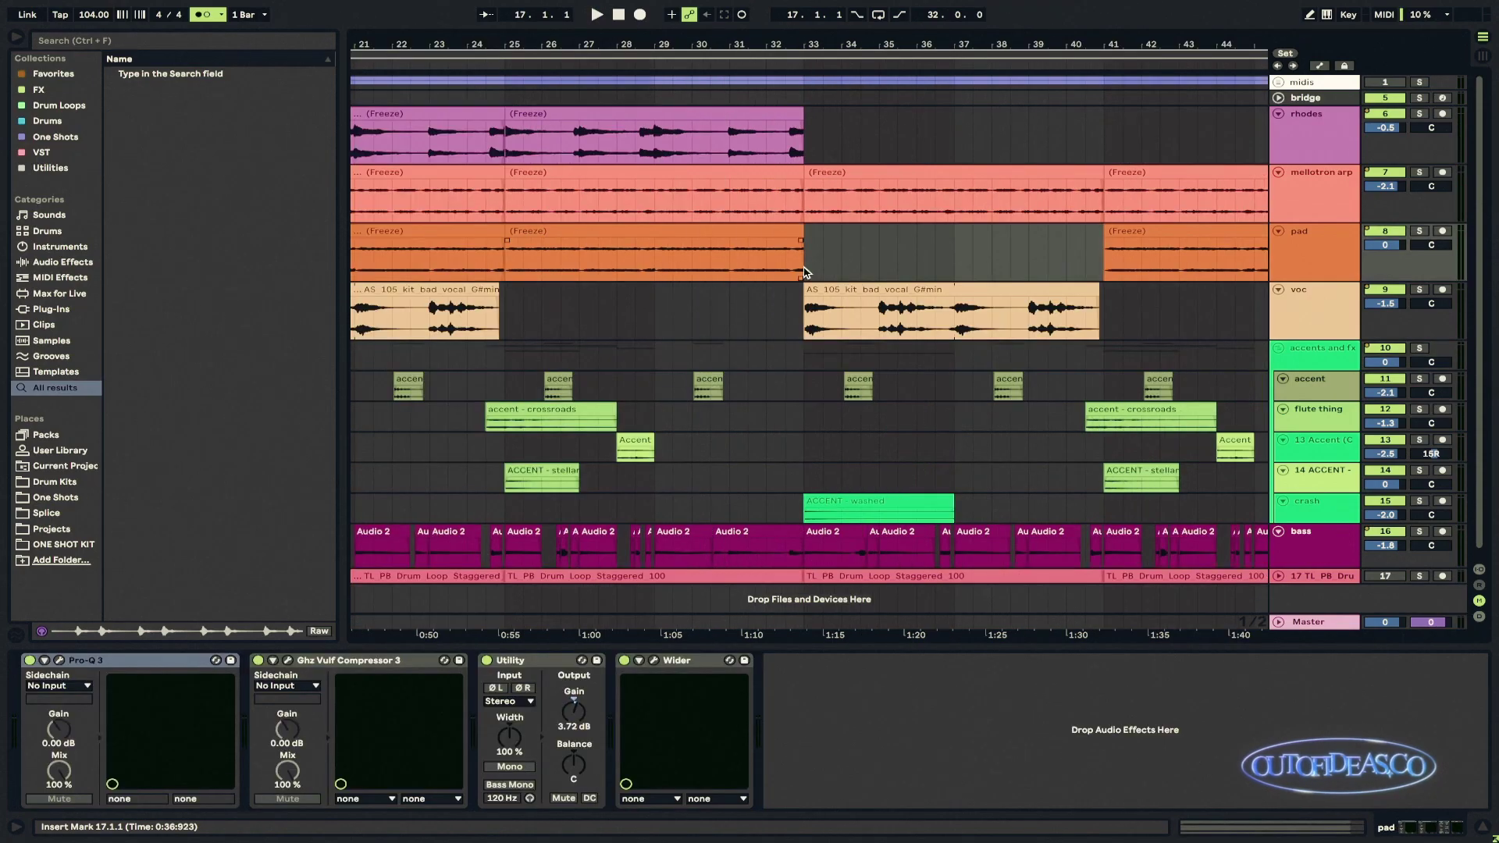
pyautogui.hscroll(3, 820, 276)
pyautogui.hscroll(2, 843, 277)
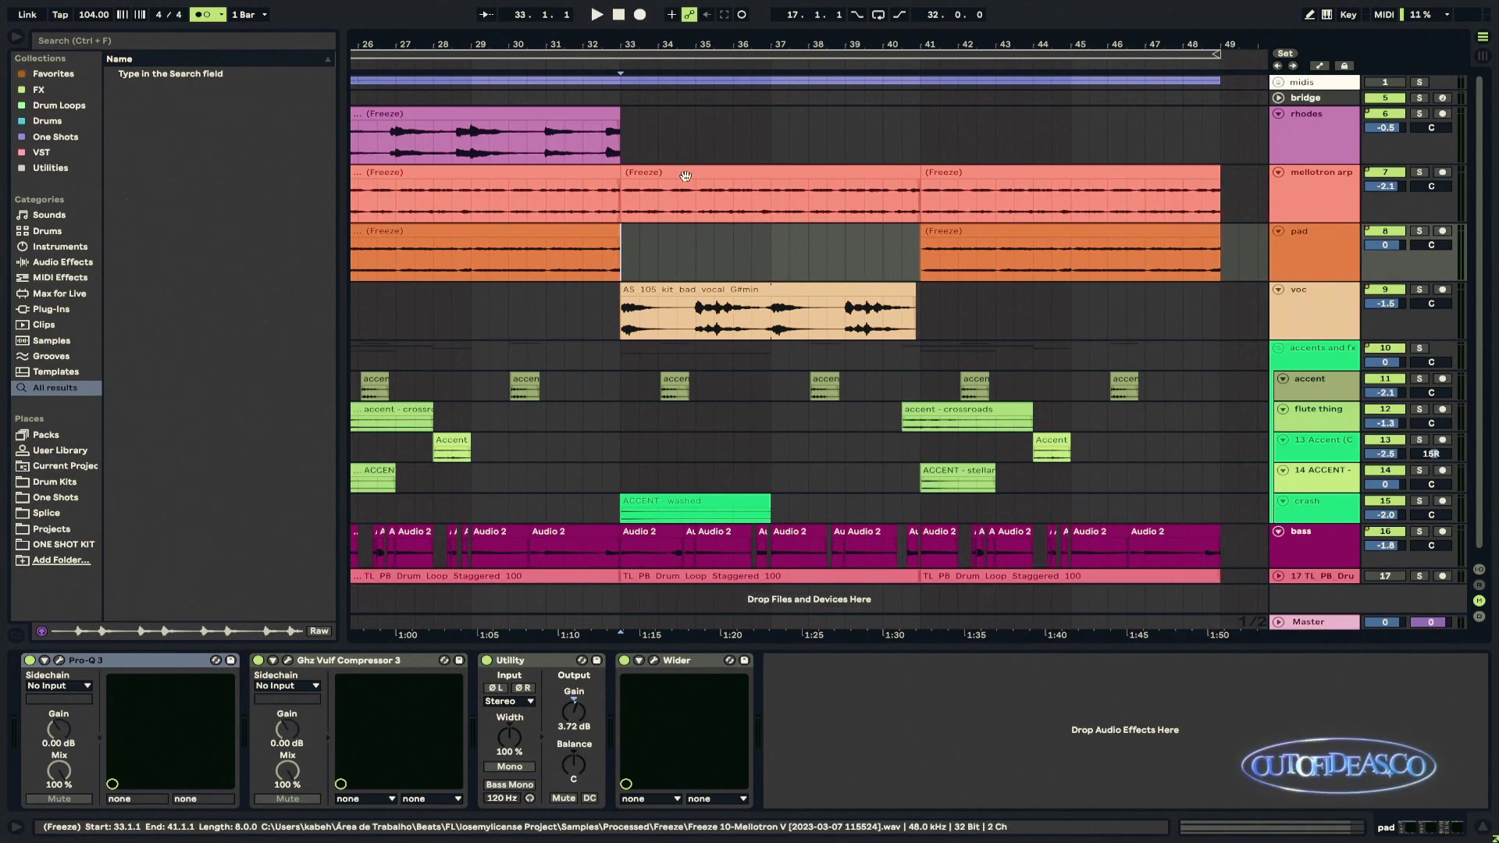
# Step: Play the full mix from bar 32.3 and again from bar 40 to hear the second half's accents
pyautogui.click(610, 326)
pyautogui.press('space')
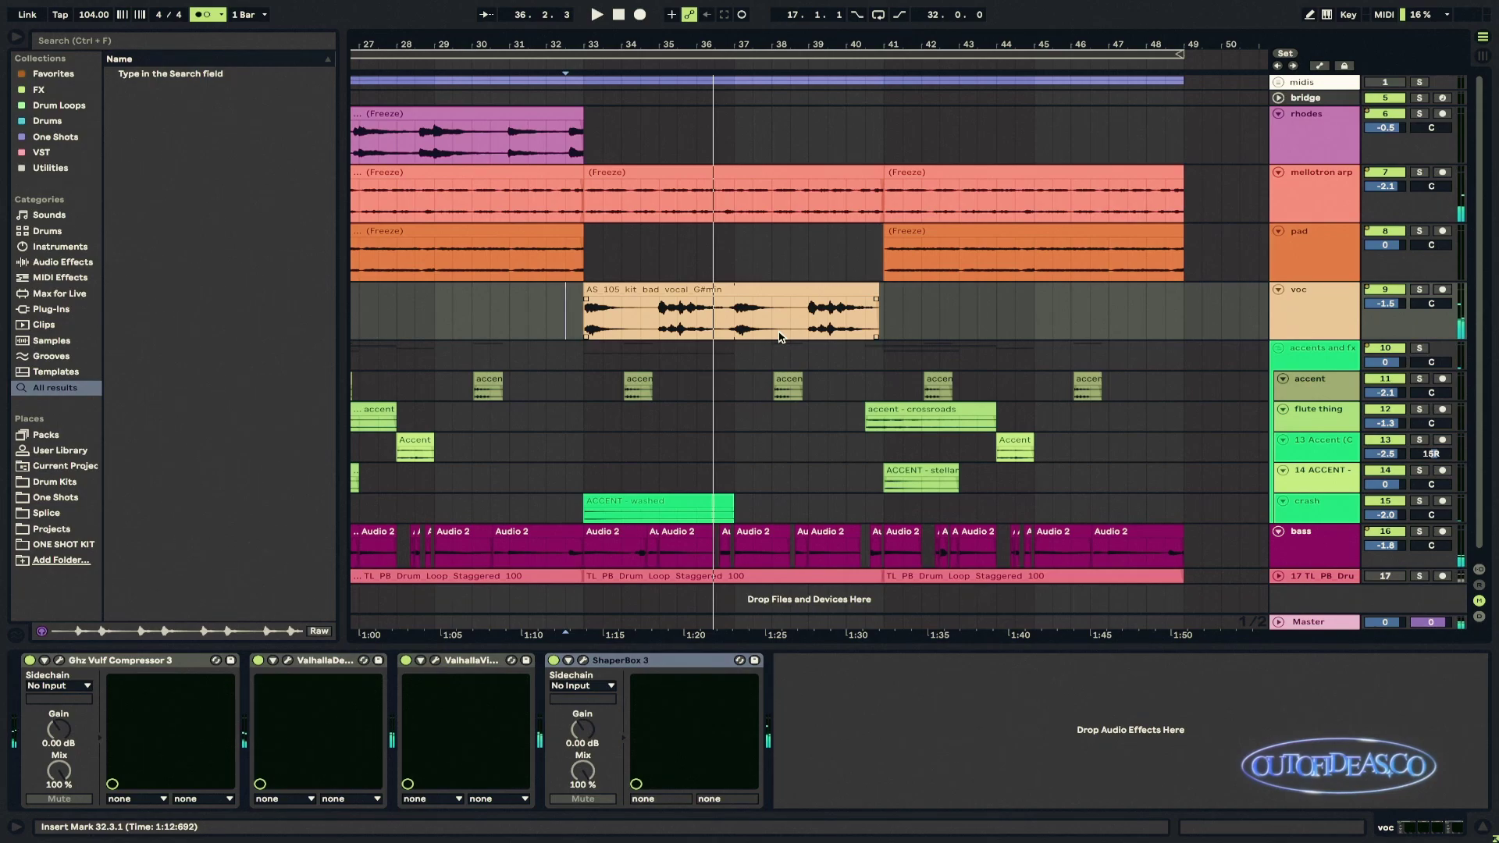
pyautogui.click(859, 361)
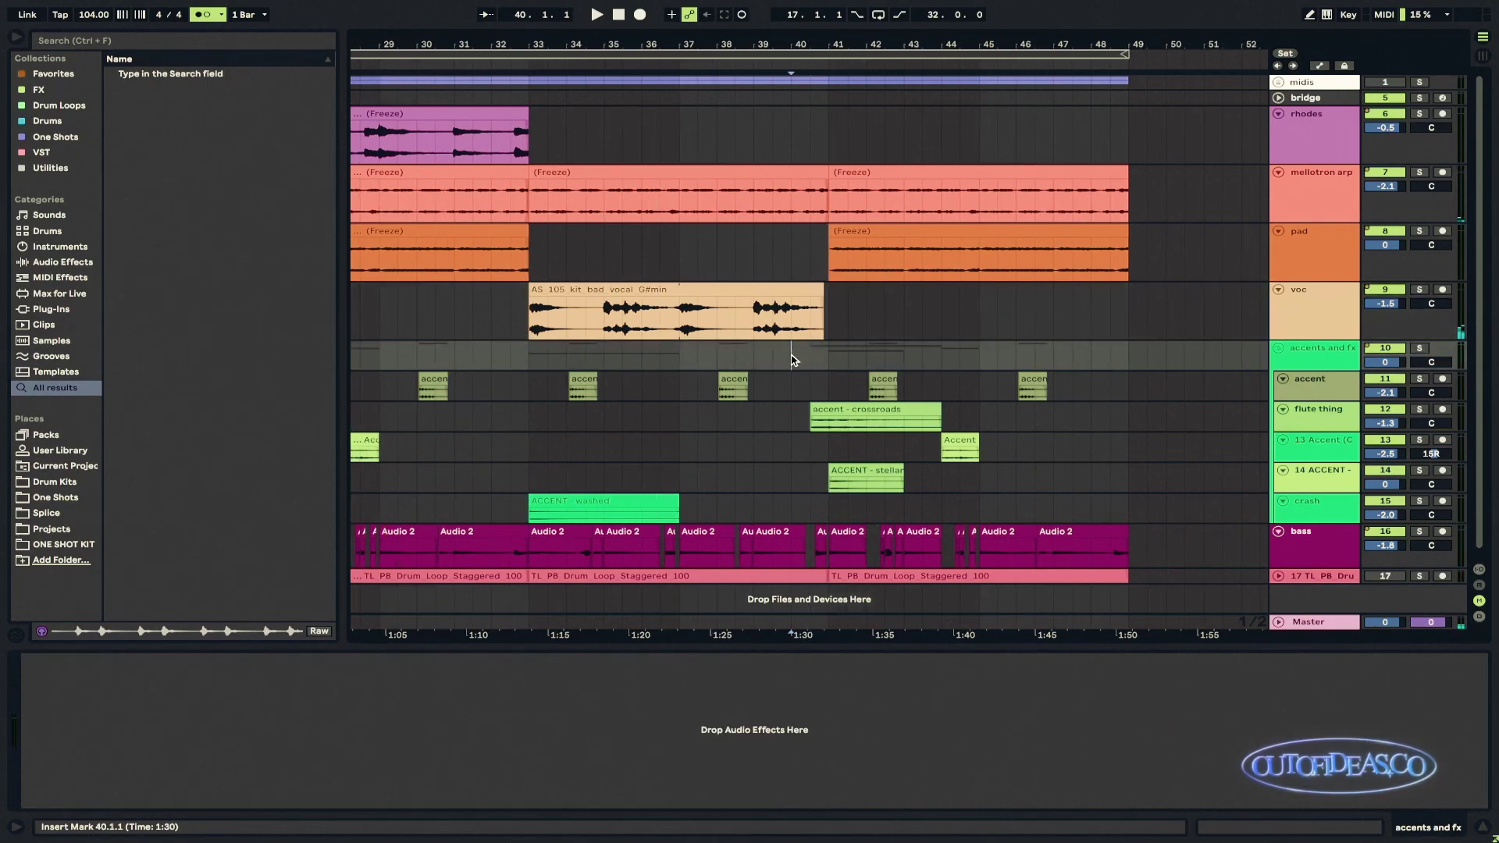
pyautogui.press('space')
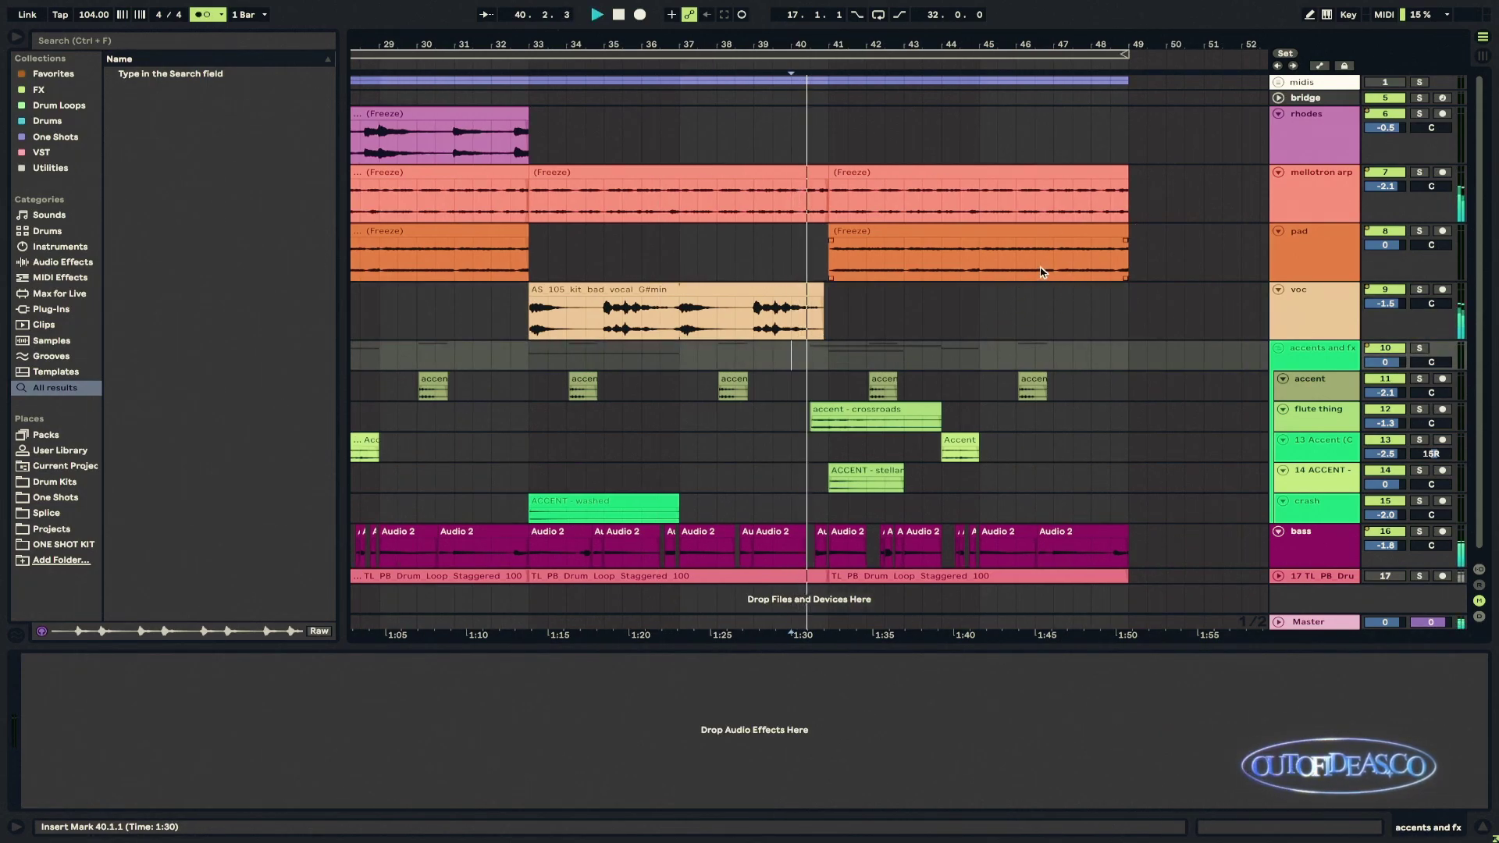
pyautogui.press('-')
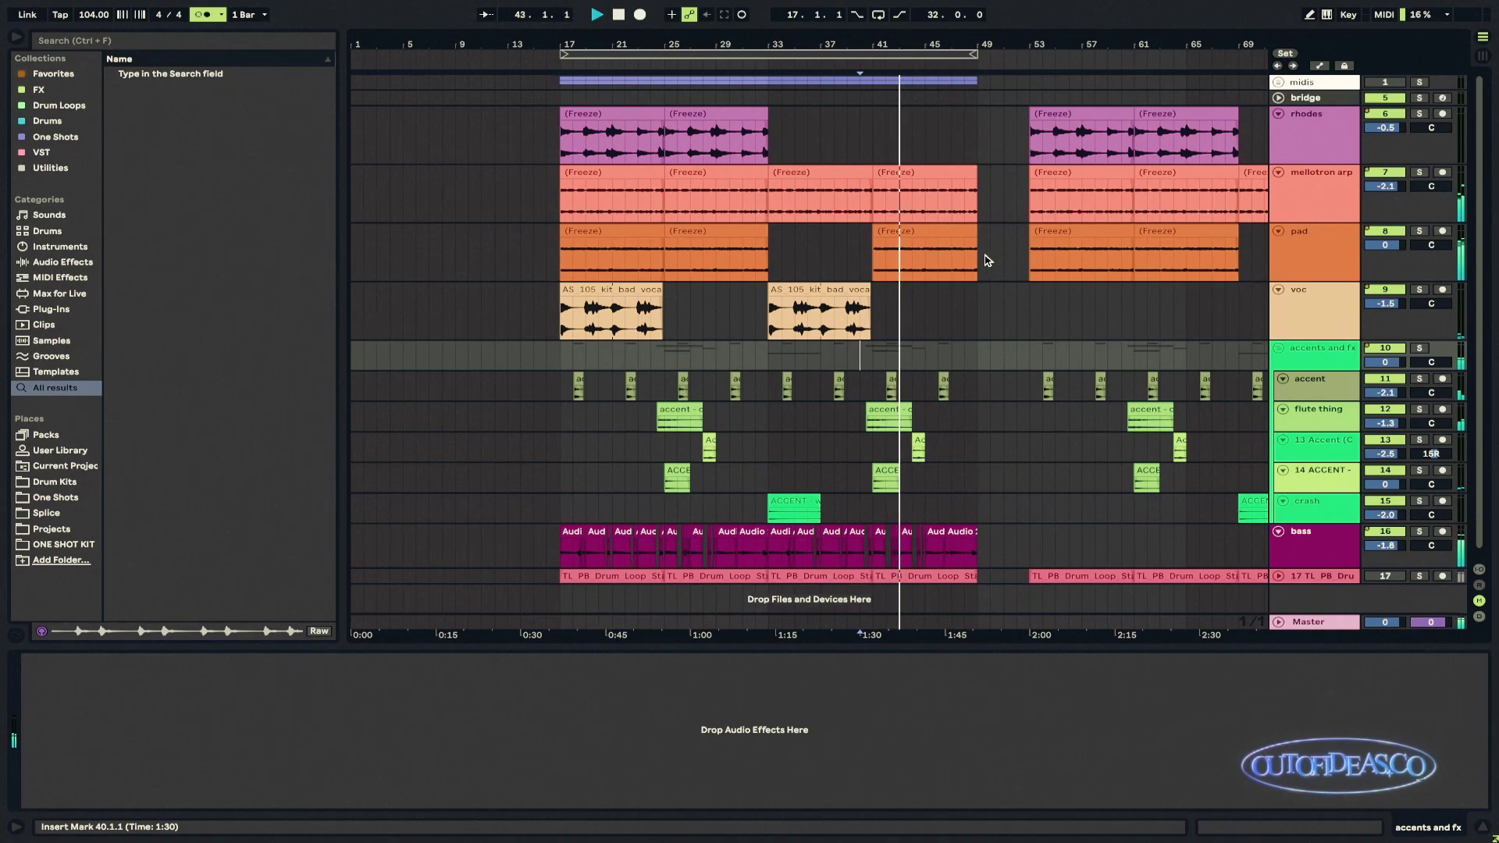
pyautogui.press('+')
pyautogui.press('+')
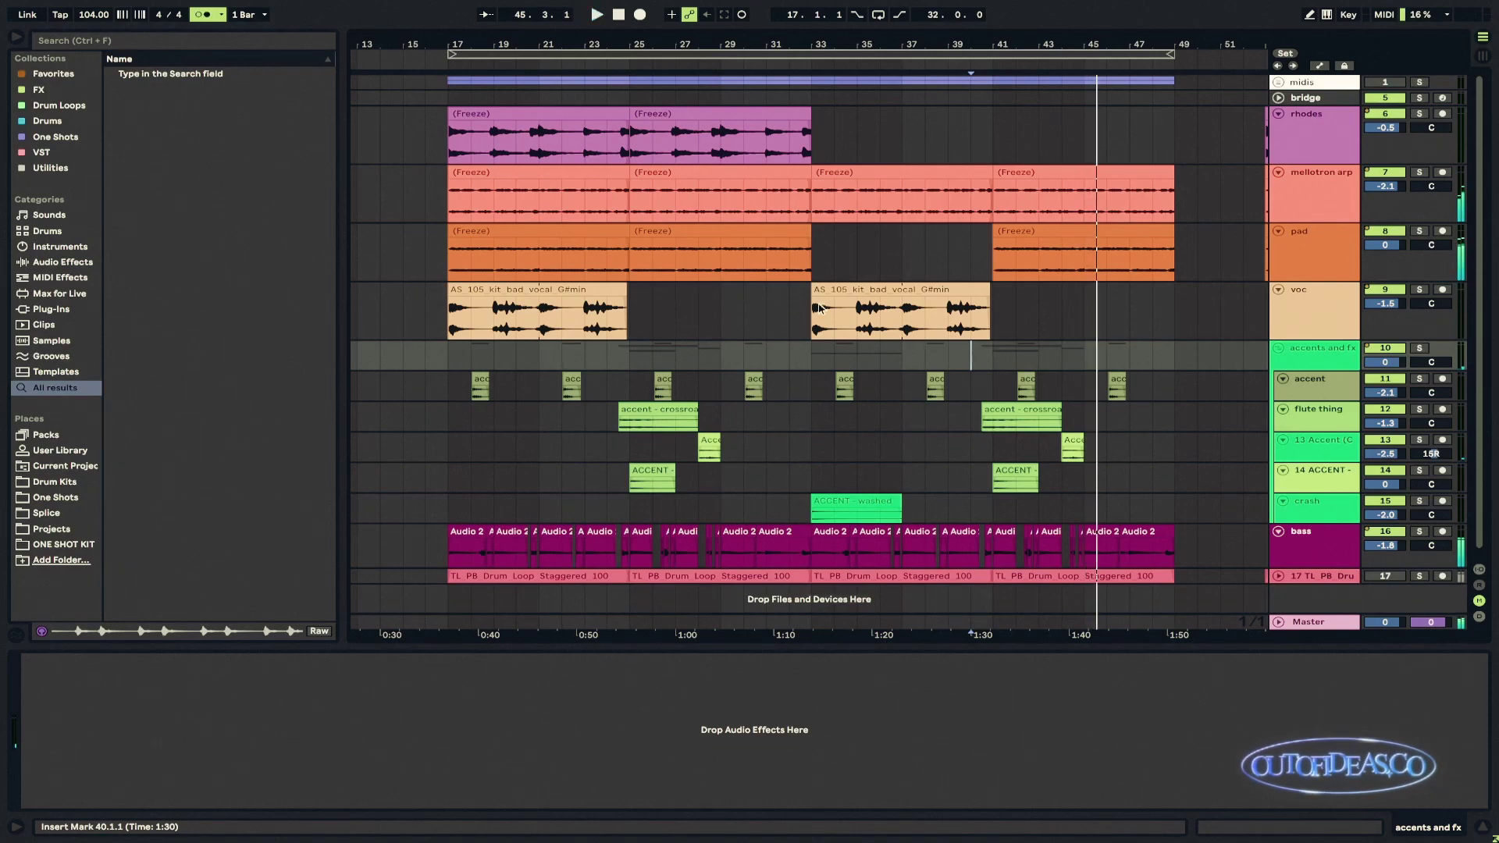
# Step: Look through the effect chains of the accent group's tracks, from crash up to accent
pyautogui.click(1343, 380)
pyautogui.click(1332, 503)
pyautogui.click(1328, 477)
pyautogui.click(1320, 449)
pyautogui.click(1323, 414)
pyautogui.click(1328, 383)
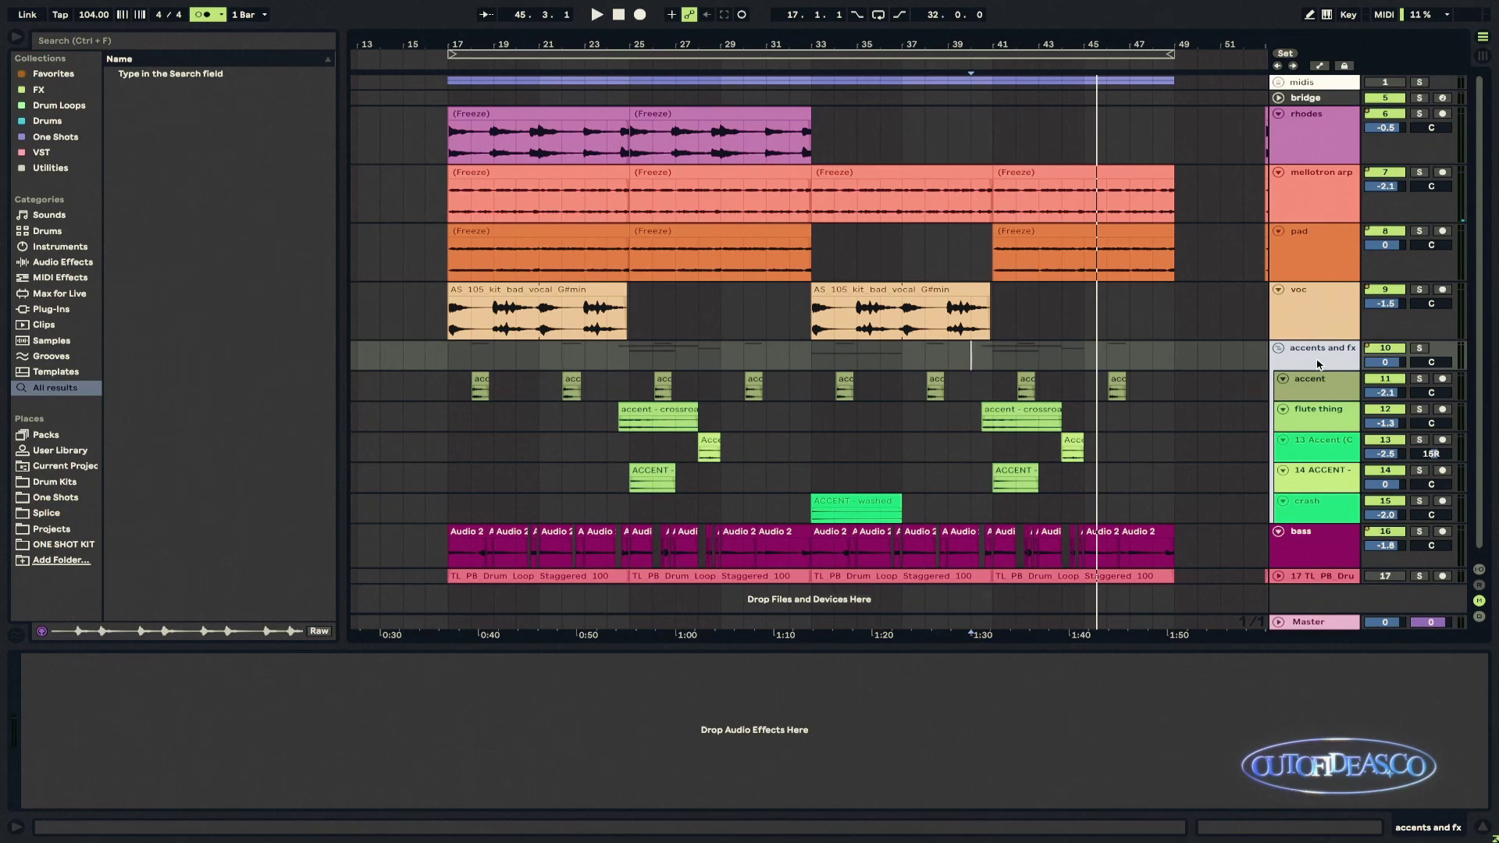
# Step: Review the Pro-Q 3 and ValhallaVintageVerb settings on the accent track
pyautogui.click(1301, 397)
pyautogui.click(59, 661)
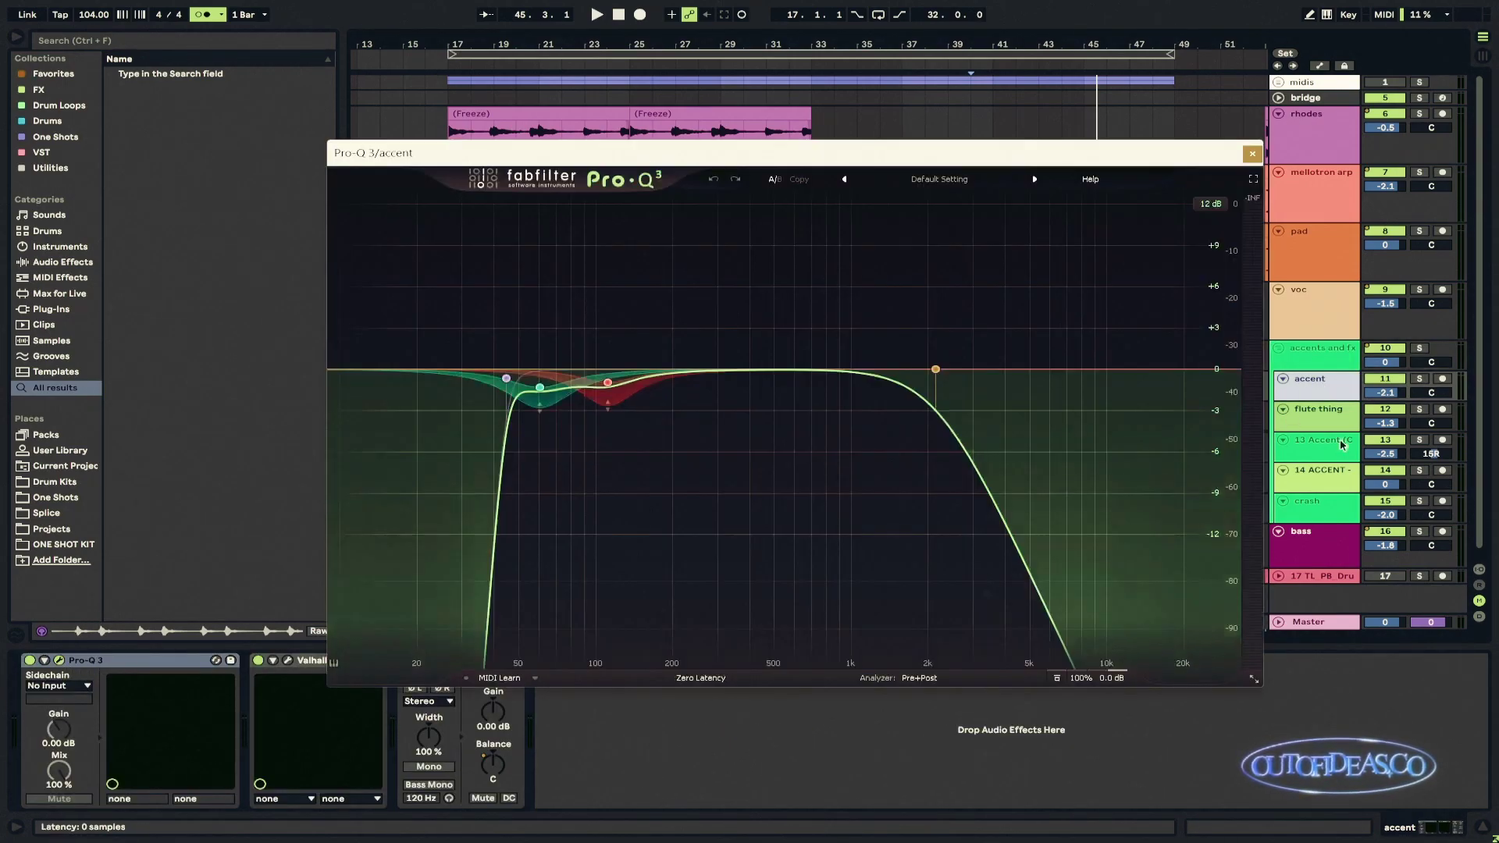
pyautogui.click(1252, 154)
pyautogui.click(287, 660)
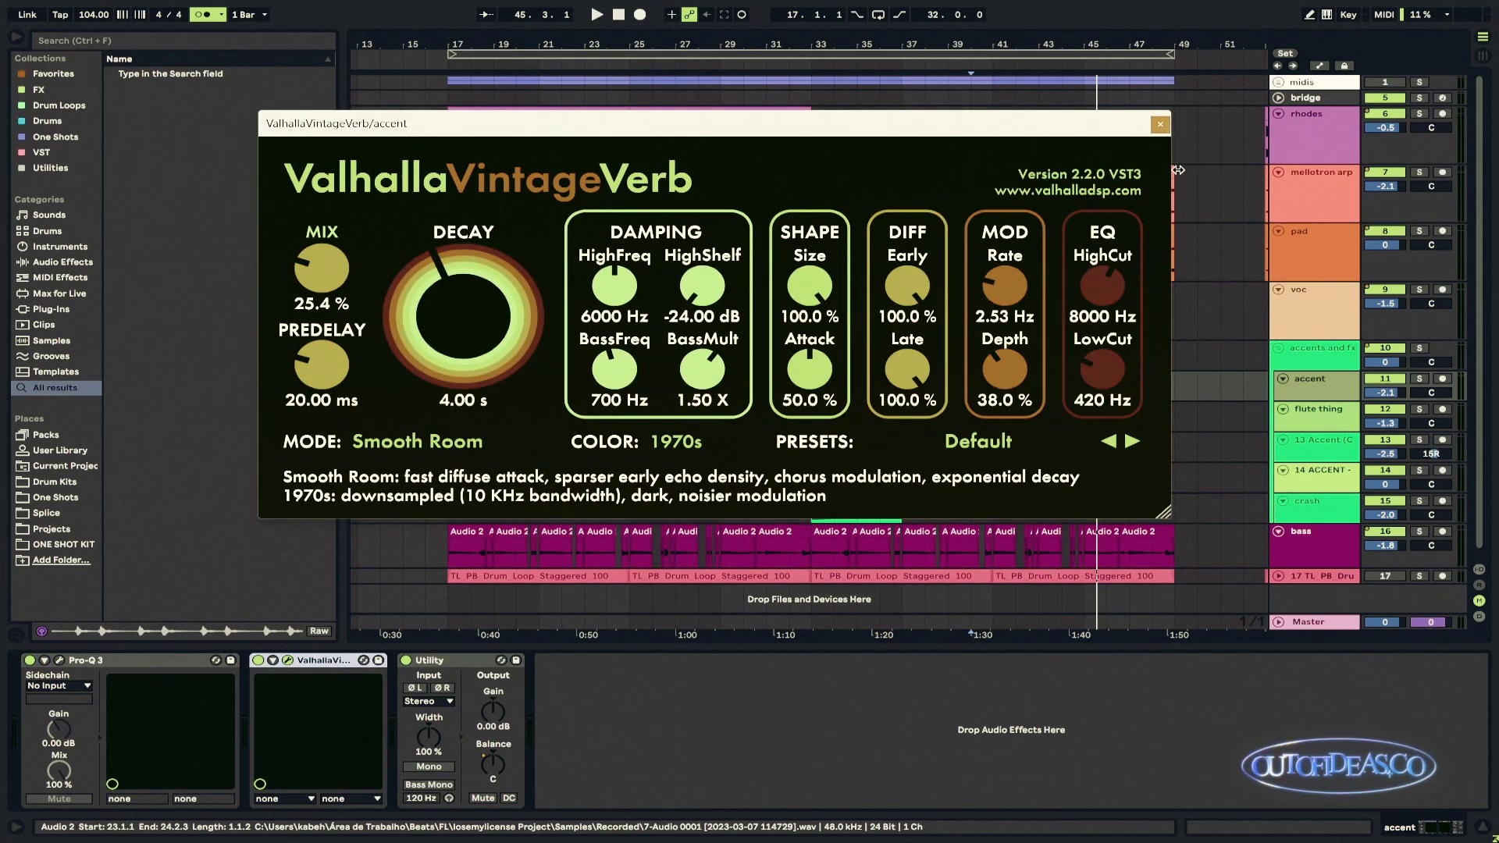
pyautogui.click(1160, 125)
# Step: Review the Pro-Q 3 settings on the flute thing track
pyautogui.click(1308, 420)
pyautogui.click(59, 660)
pyautogui.click(1164, 122)
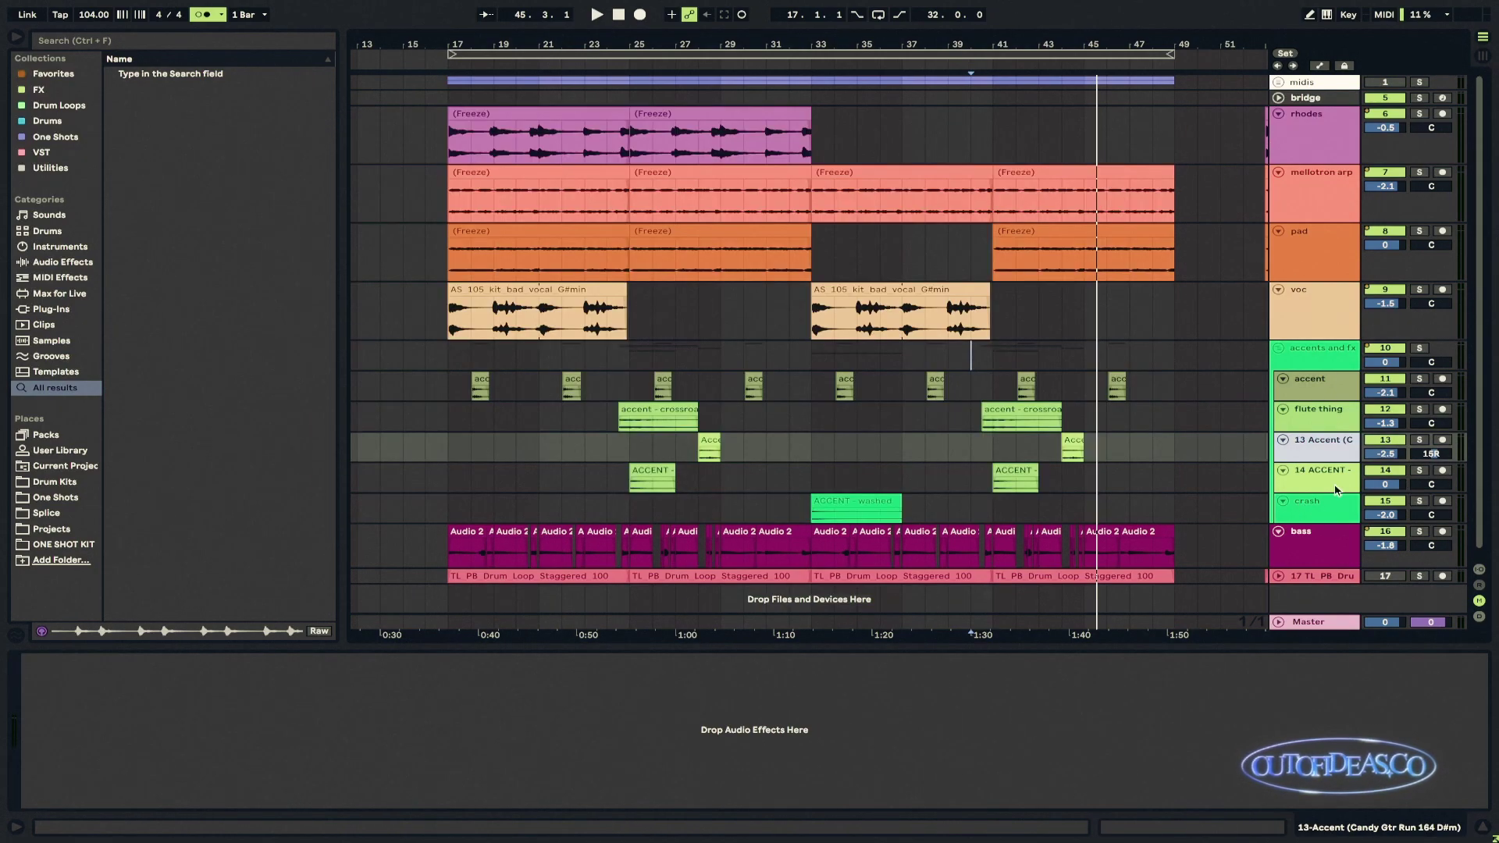
# Step: Compare the device chains of the Candy Gtr Run, ACCENT - stellar and crash tracks
pyautogui.click(1336, 485)
pyautogui.click(1331, 514)
pyautogui.click(1331, 474)
pyautogui.click(1331, 457)
pyautogui.press('Down')
pyautogui.press('Up')
pyautogui.press('Down')
# Step: Select the crash track's ACCENT - washed clip and open that track's Pro-Q 3
pyautogui.click(1324, 520)
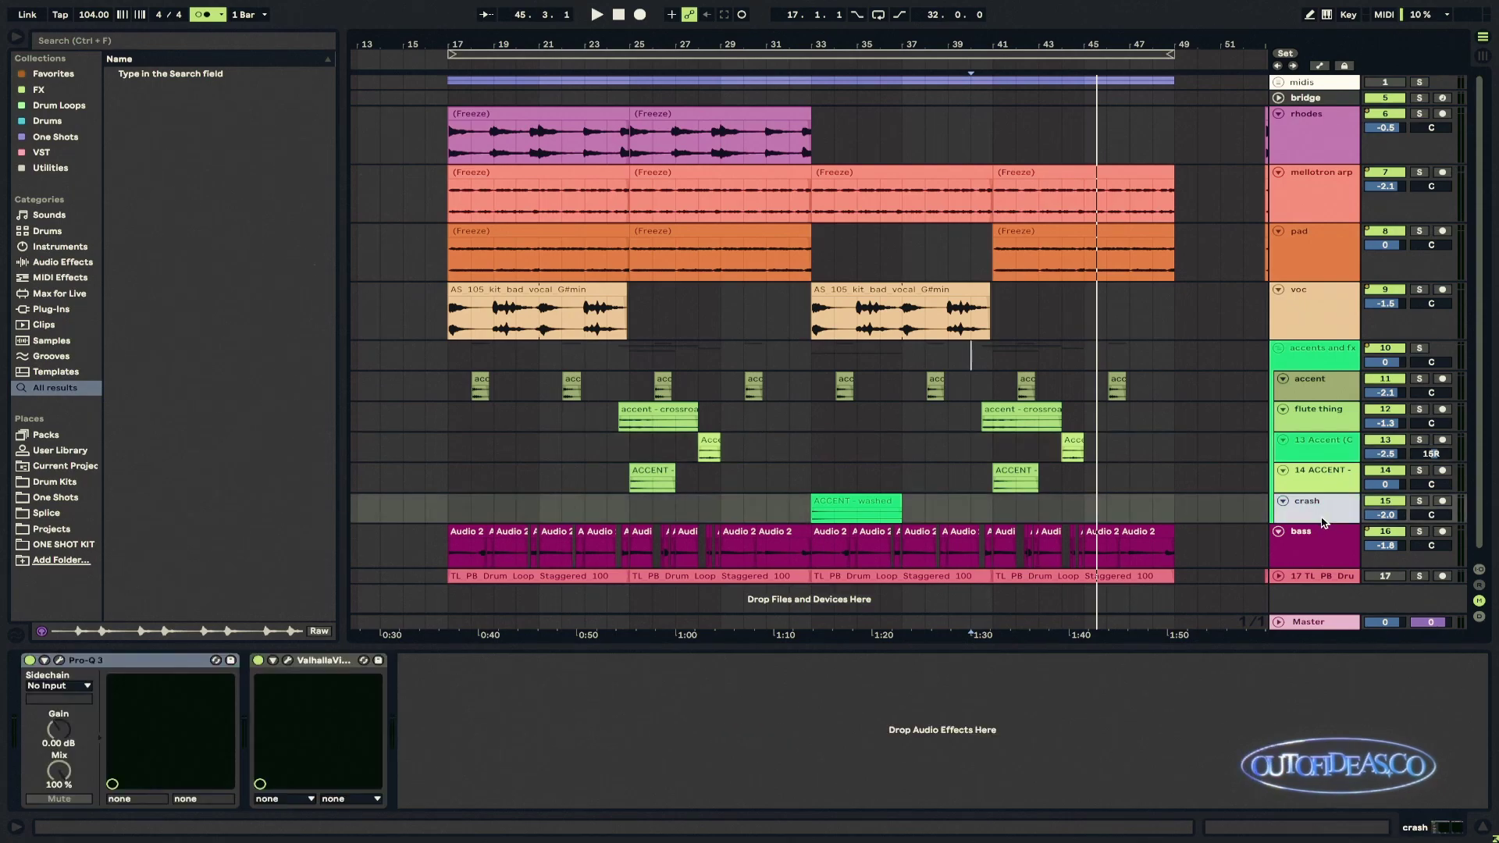
pyautogui.click(876, 523)
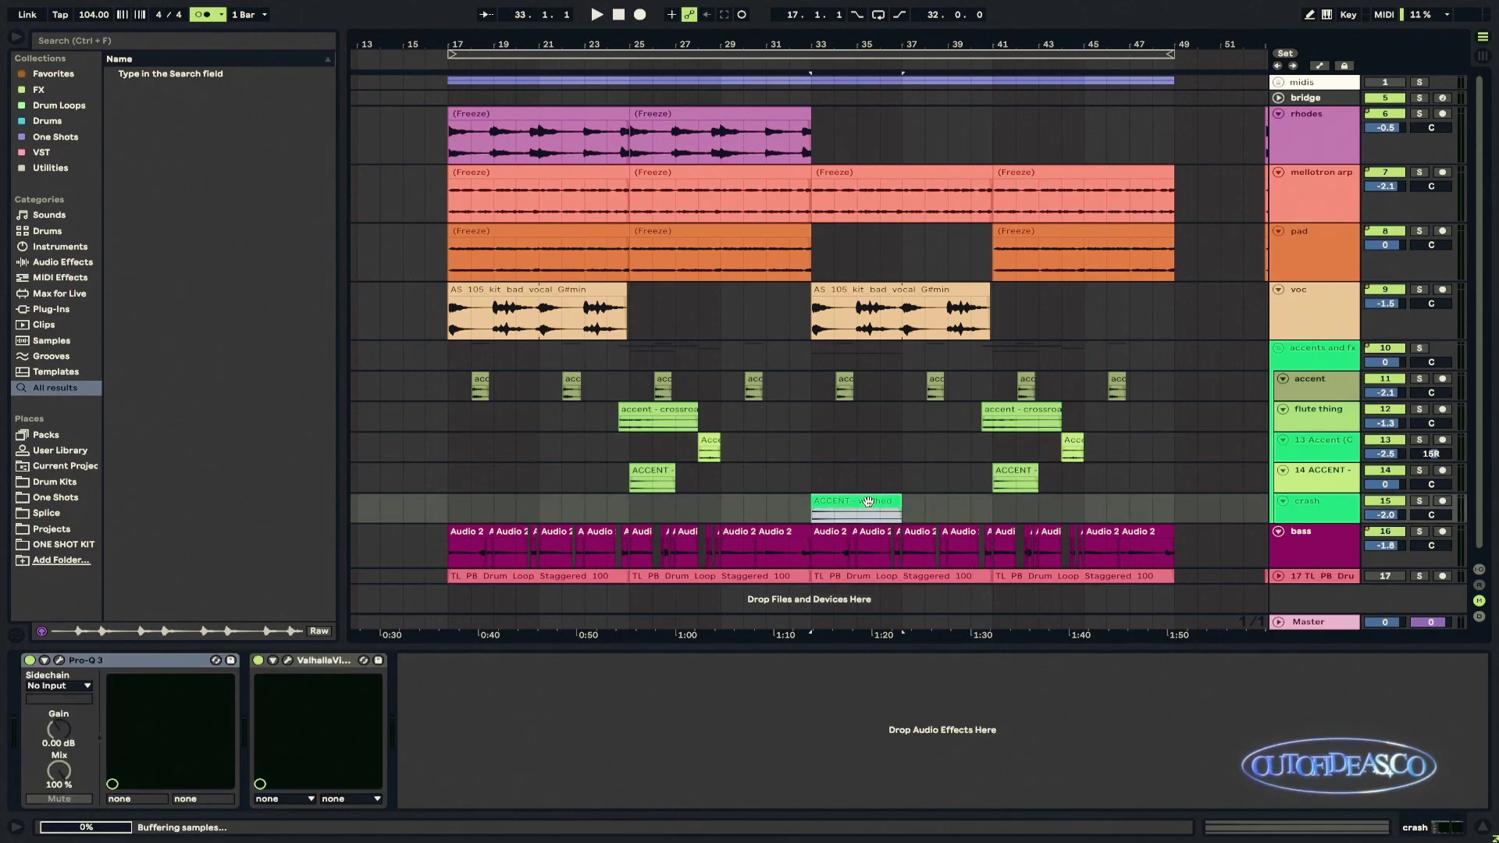
pyautogui.click(58, 662)
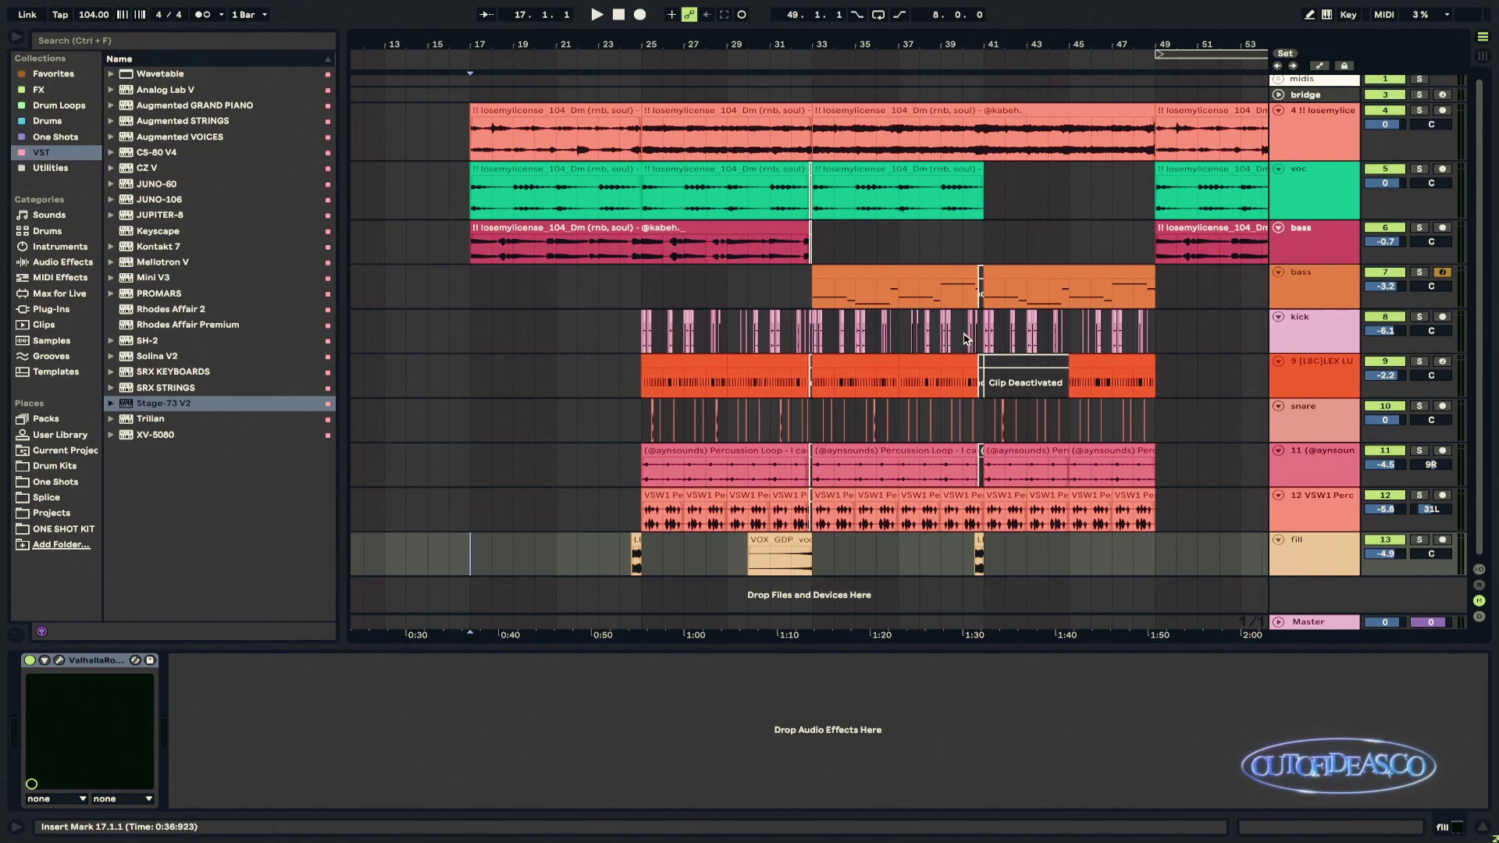
# Step: Solo track 4, the losemylicense_104_Dm loop track, in the second project's arrangement
pyautogui.hscroll(1, 966, 338)
pyautogui.hscroll(-1, 1308, 122)
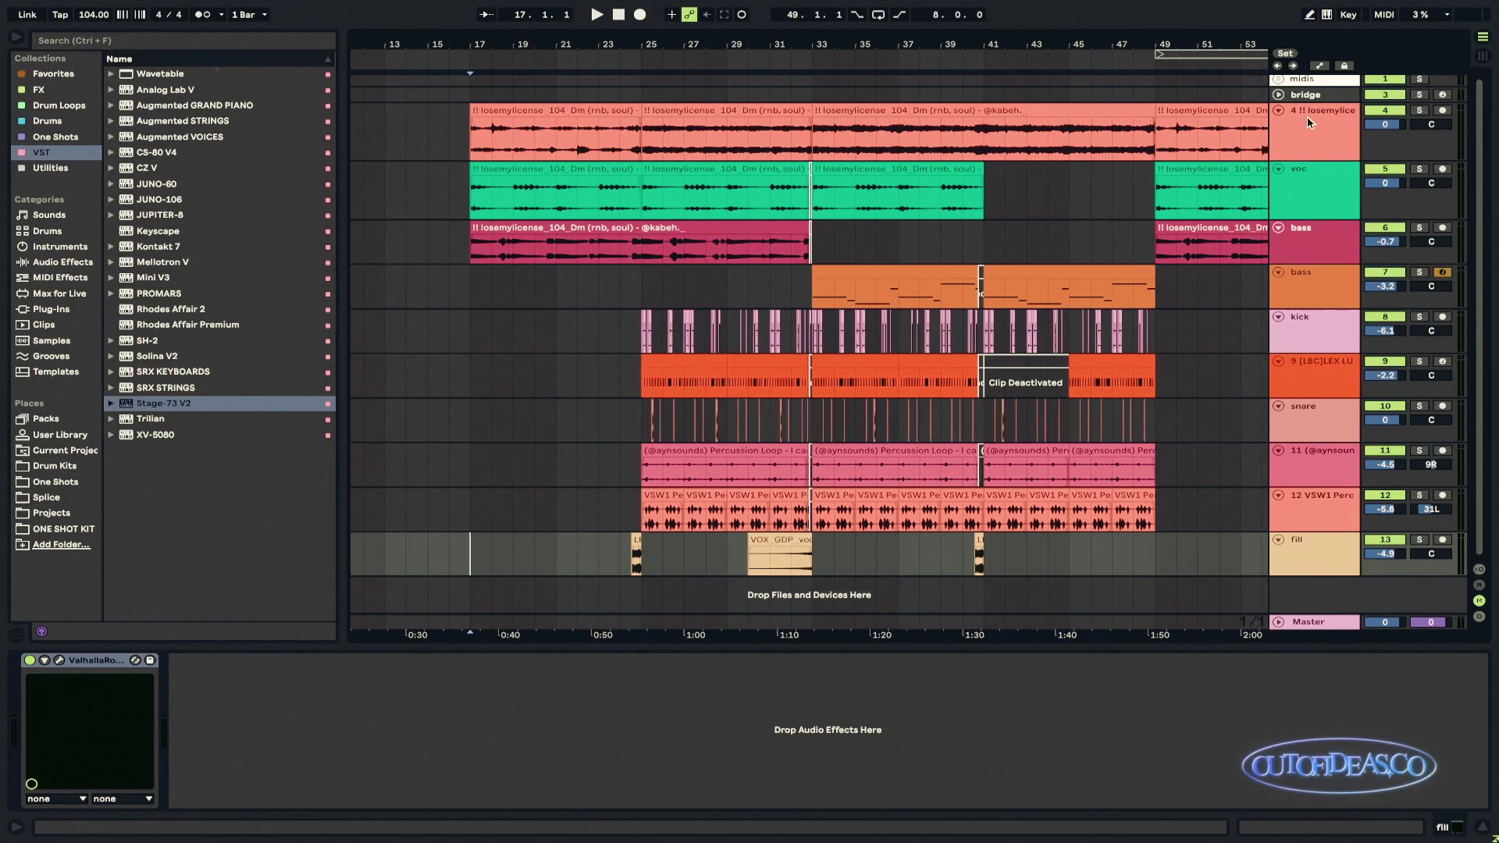
pyautogui.click(1308, 123)
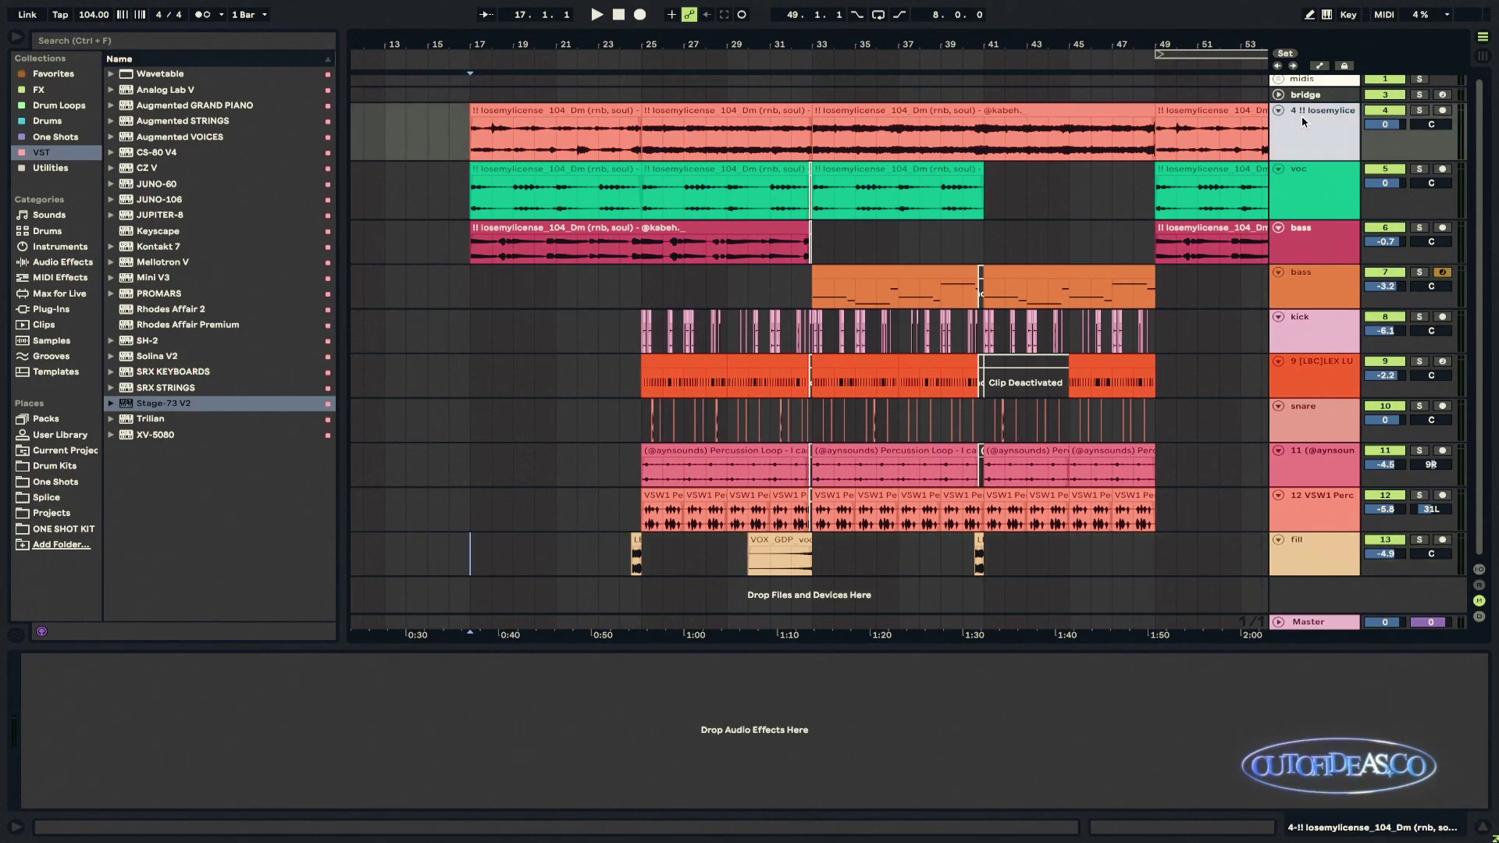
pyautogui.press('s')
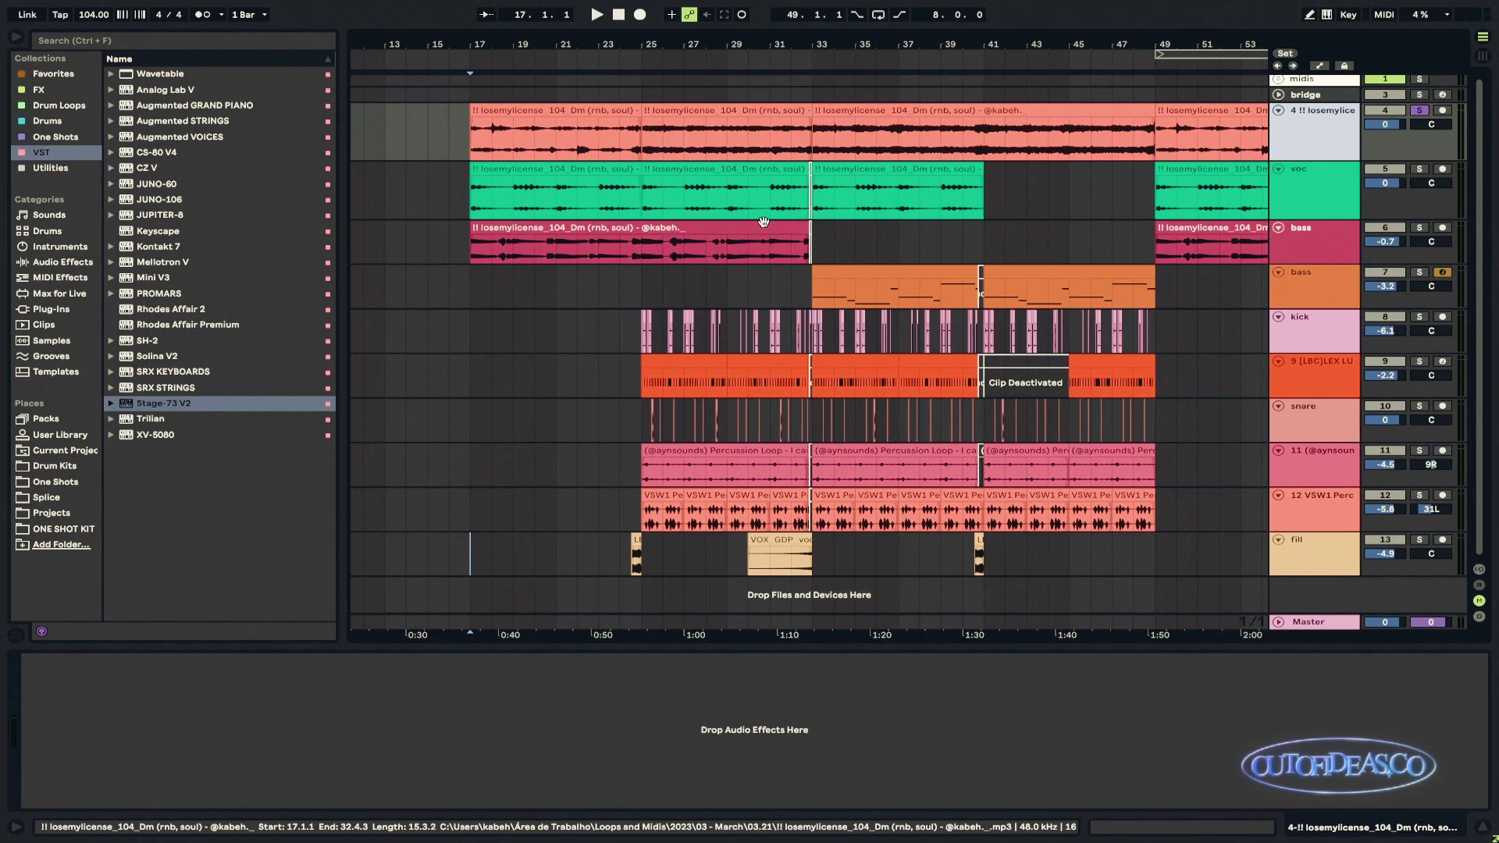
# Step: Solo the audio bass track, examine its loop clip's full source waveform, and play the clip from bar 17
pyautogui.click(1301, 253)
pyautogui.press('space')
pyautogui.doubleClick(596, 228)
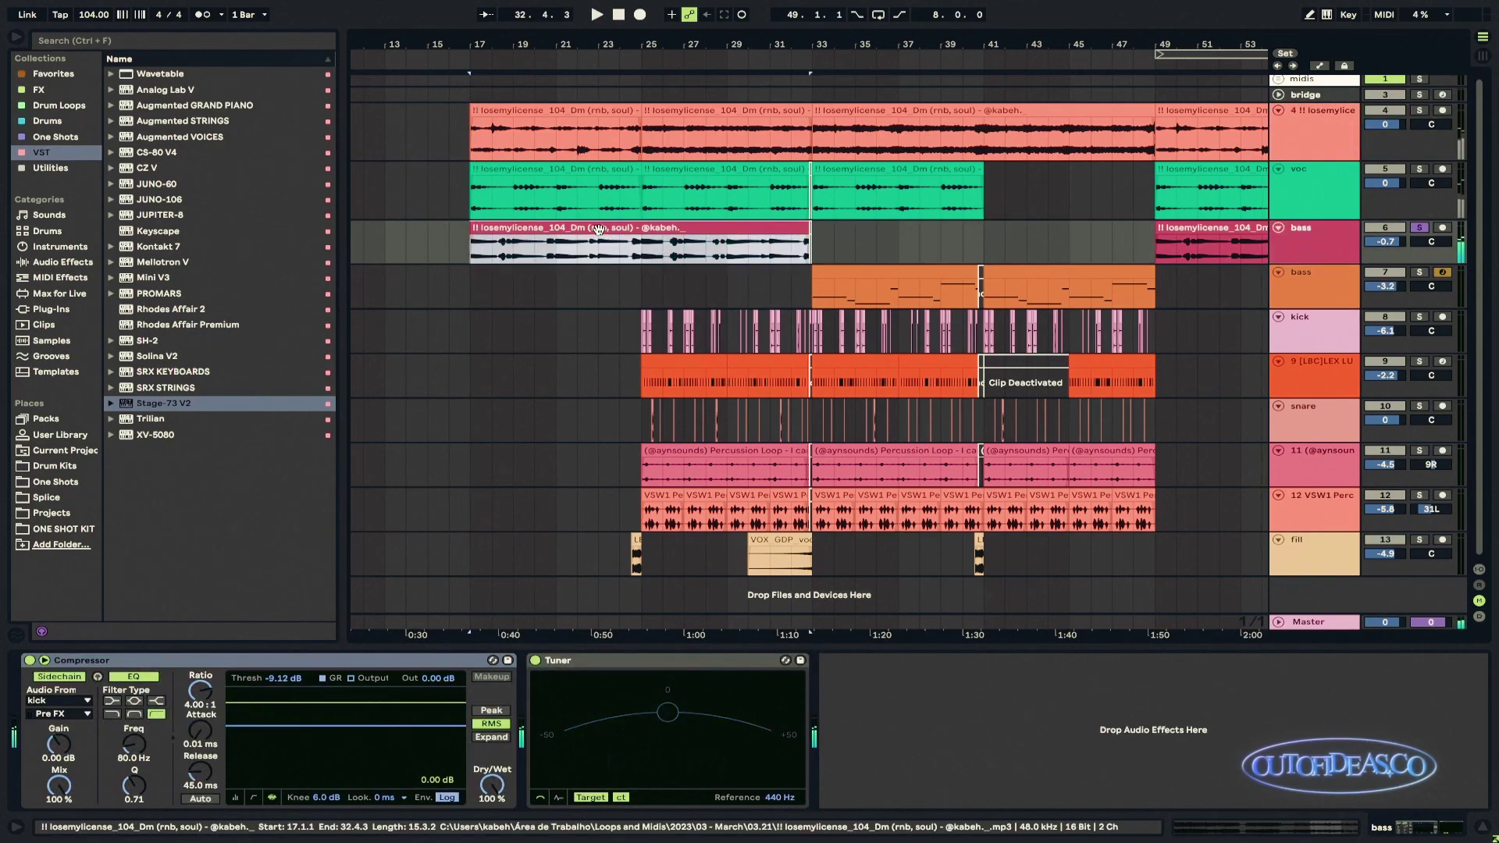
pyautogui.press('space')
pyautogui.scroll(-3, 903, 693)
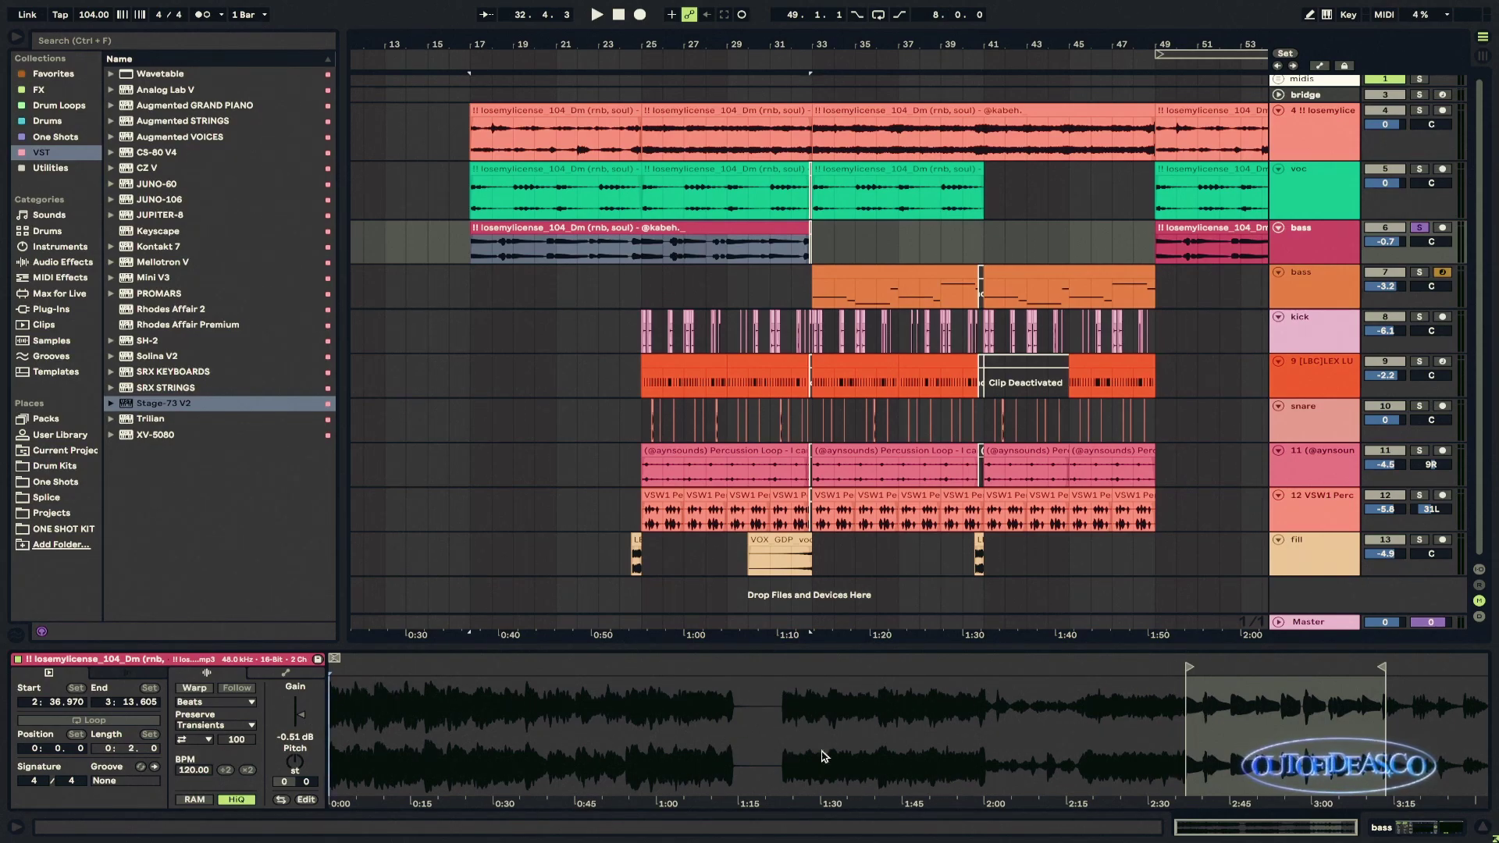
pyautogui.click(519, 227)
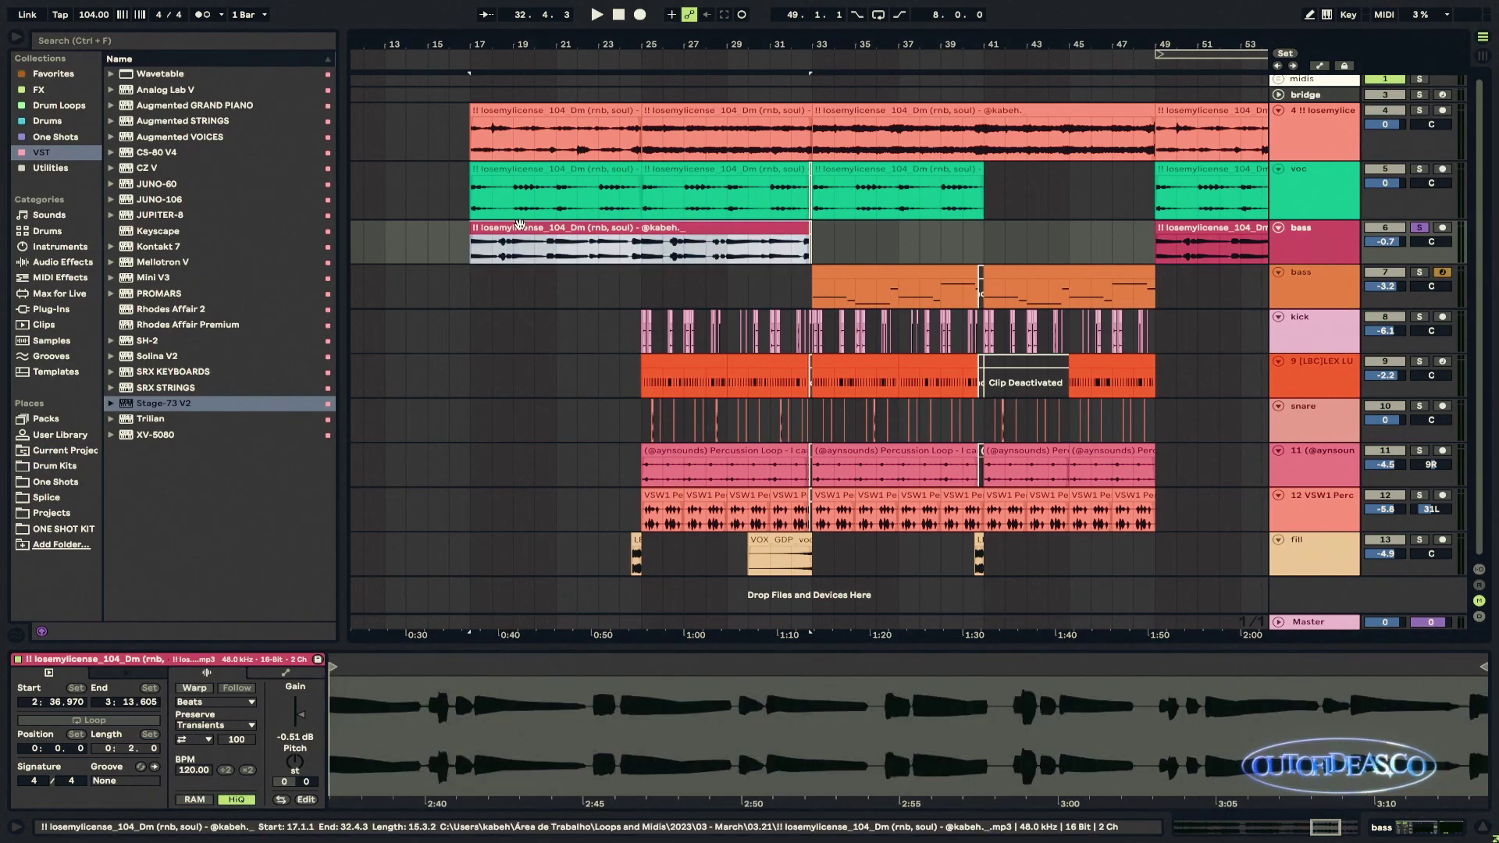
pyautogui.press('space')
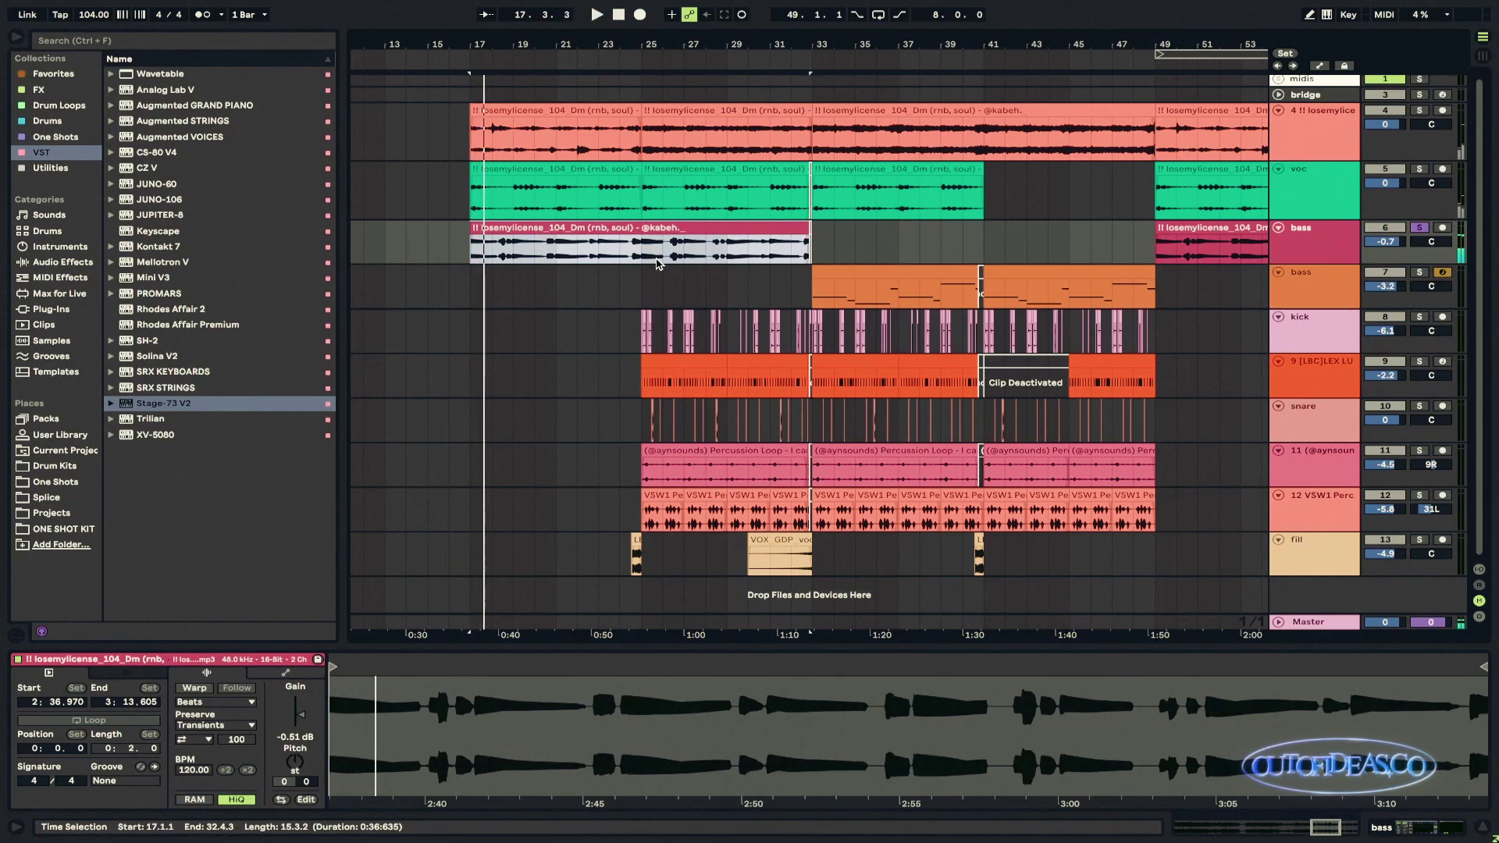
# Step: Solo the voc track and play its first losemylicense clip from bar 17
pyautogui.click(565, 171)
pyautogui.press('space')
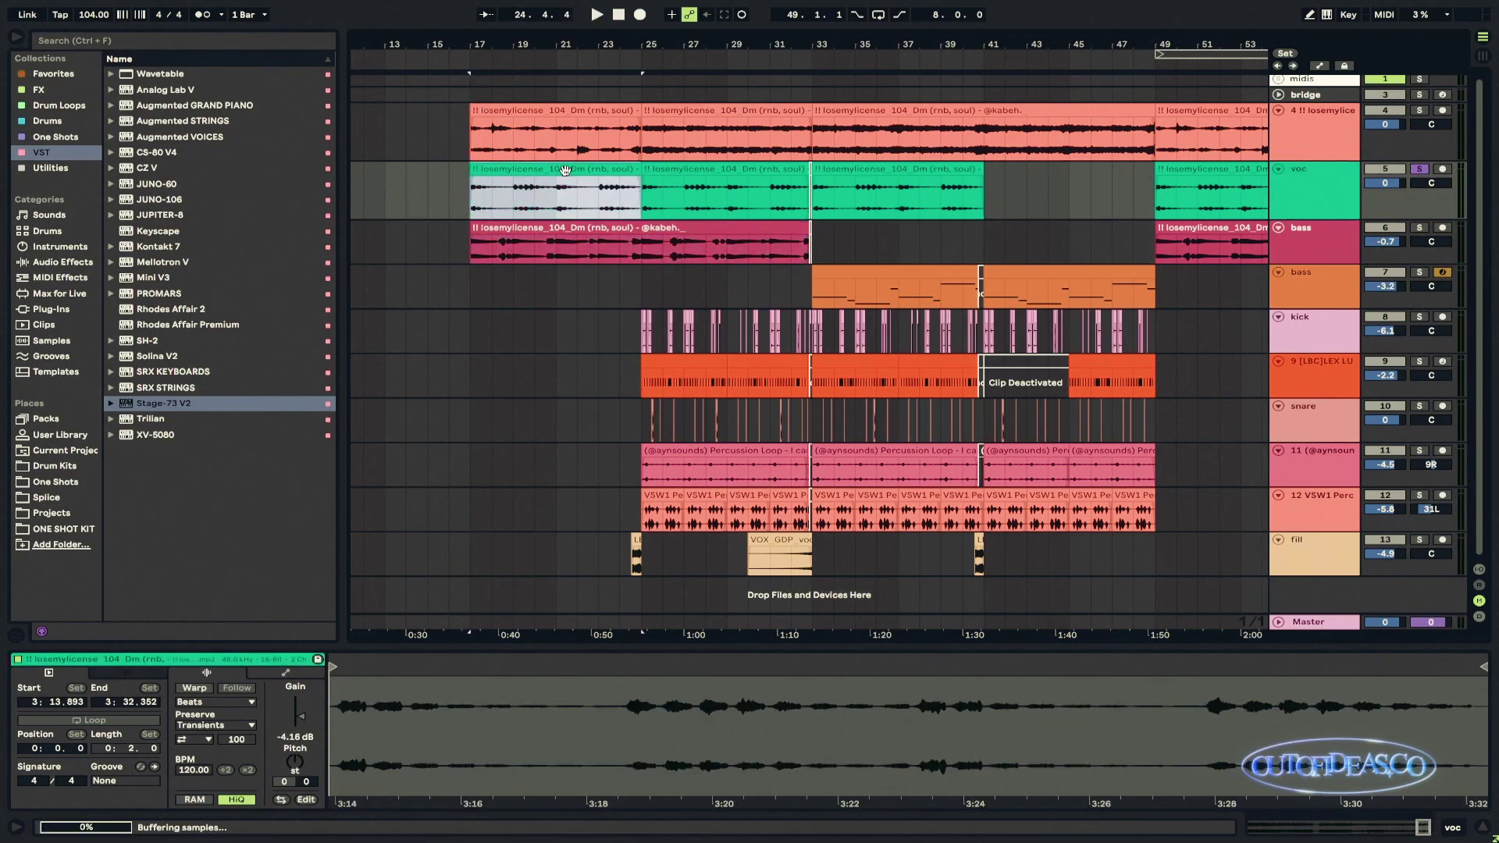
pyautogui.scroll(-3, 752, 769)
pyautogui.press('space')
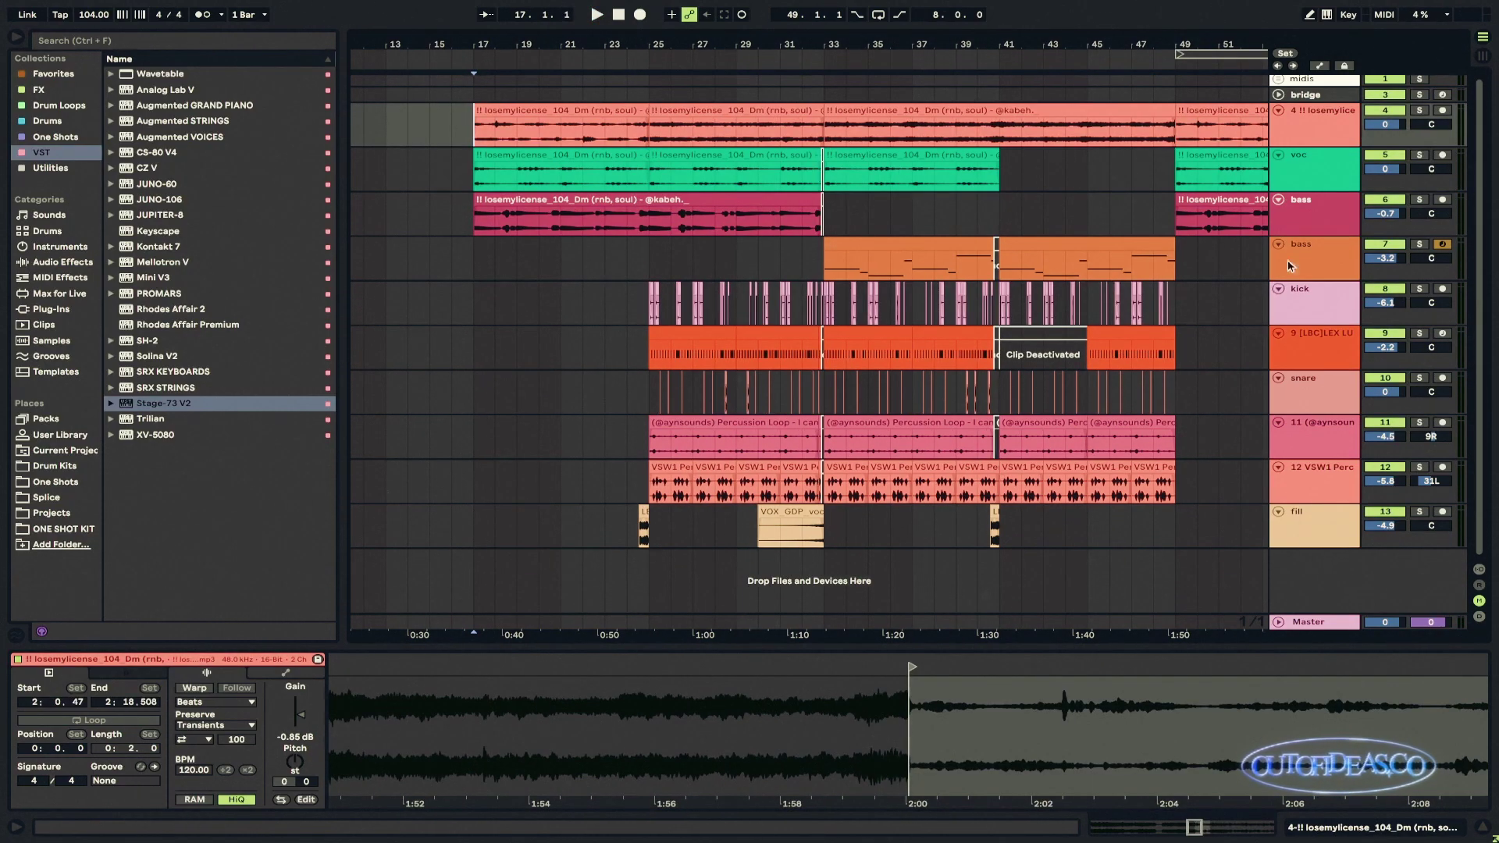
# Step: Play the unsoloed arrangement from bar 17 to hear the loop, voc and bass parts together
pyautogui.click(466, 181)
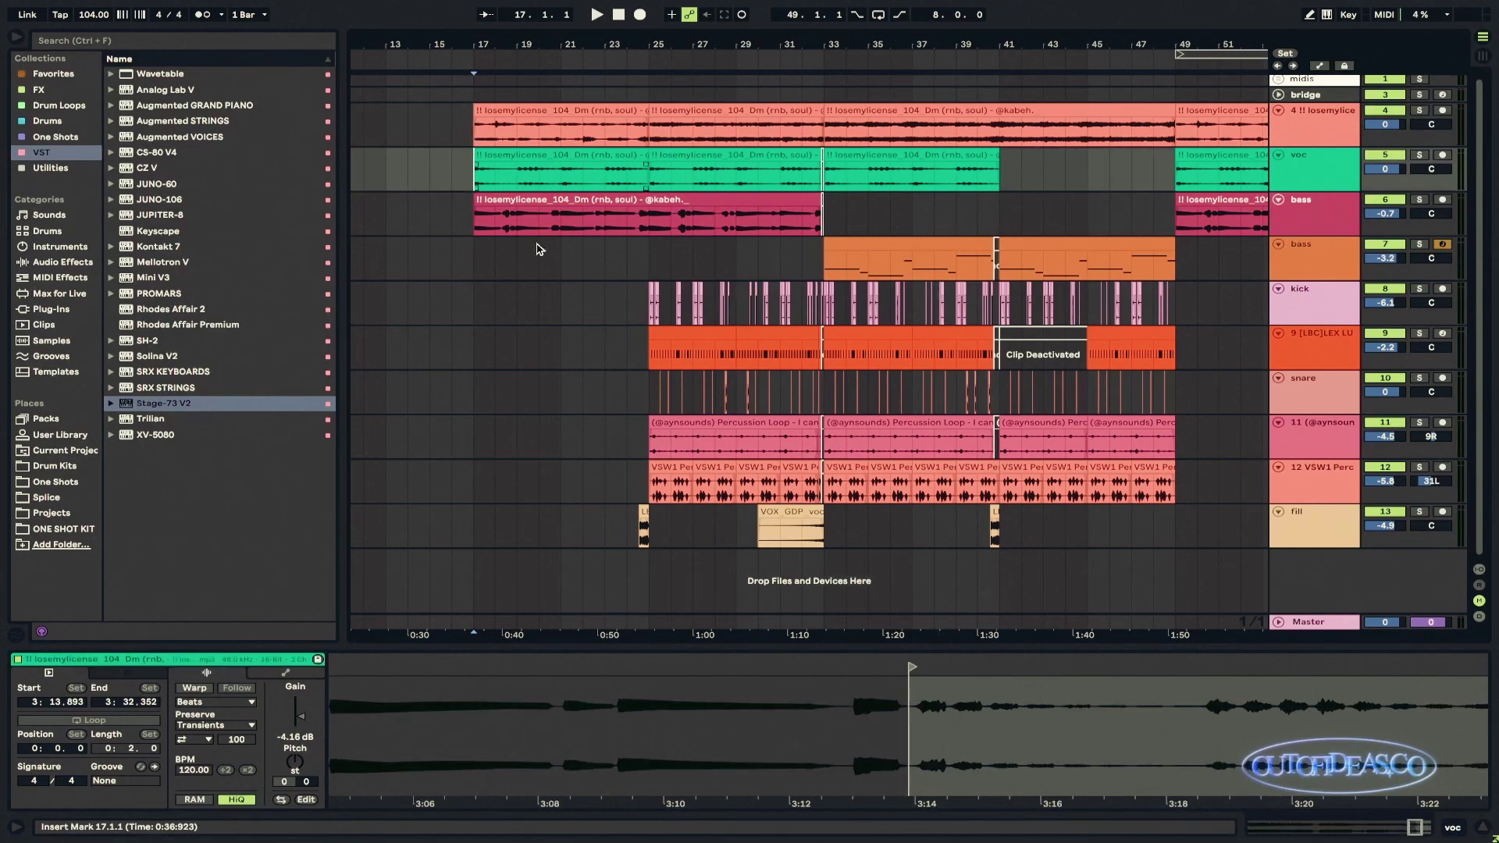
pyautogui.scroll(4, 604, 279)
pyautogui.press('space')
pyautogui.hscroll(-3, 649, 286)
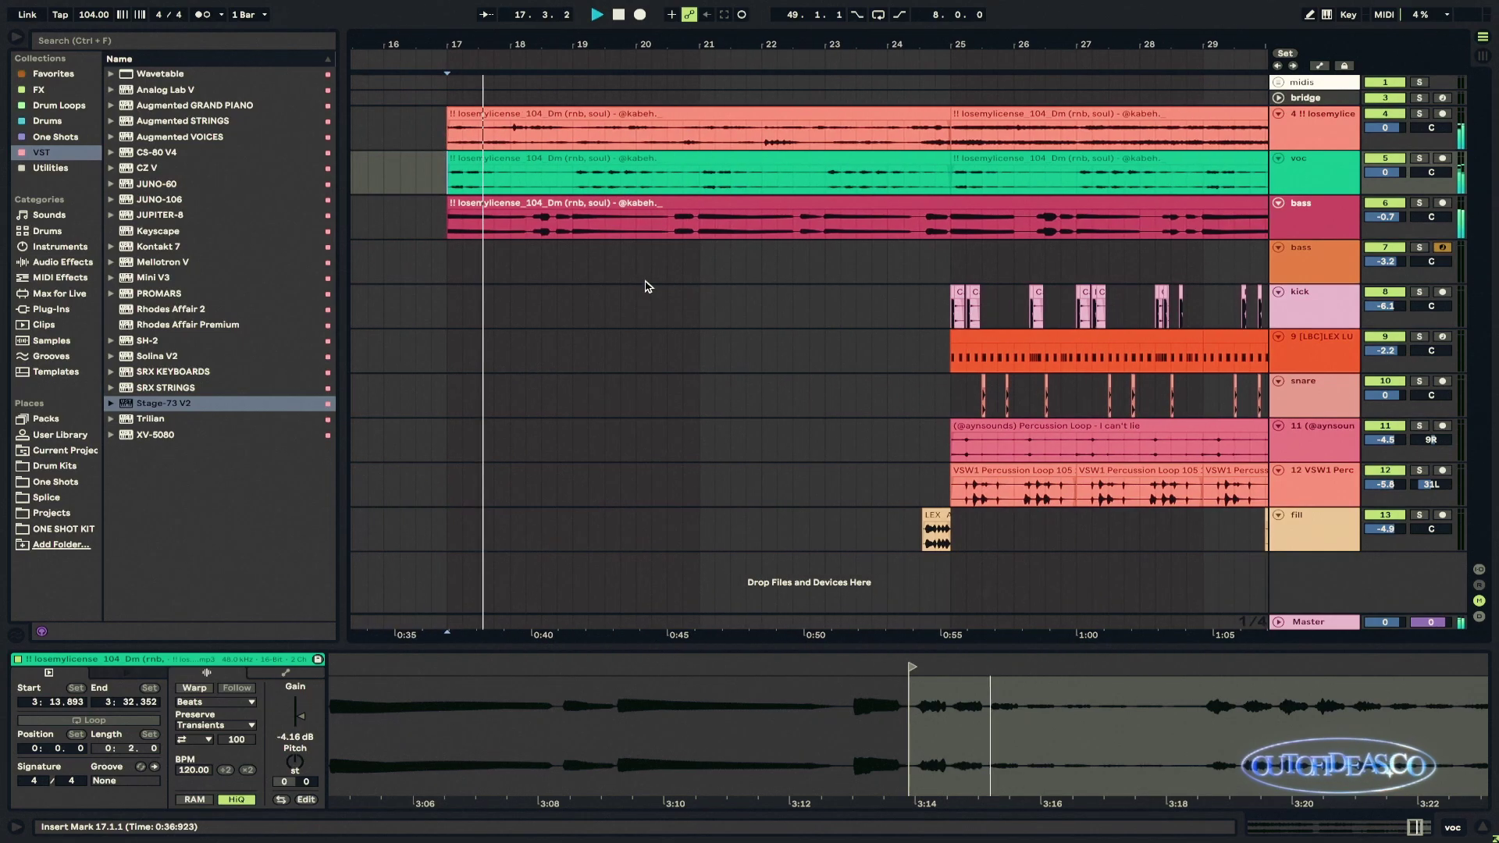
pyautogui.hscroll(1, 645, 283)
pyautogui.hscroll(5, 716, 295)
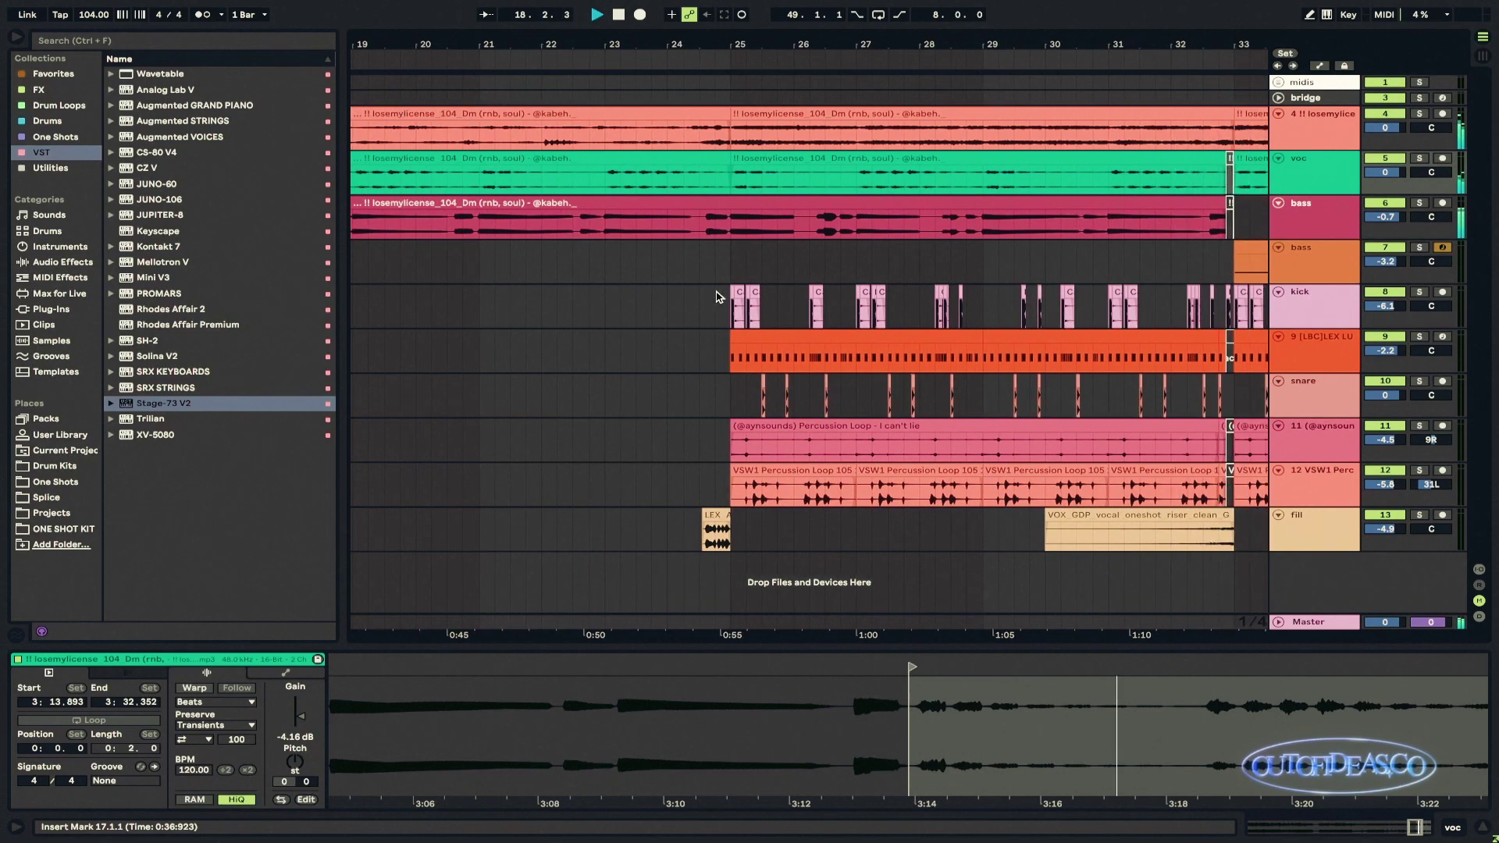
# Step: Solo the kick through fill tracks over bars 25 to 33 and play the drum parts together from bar 25
pyautogui.hscroll(3, 716, 295)
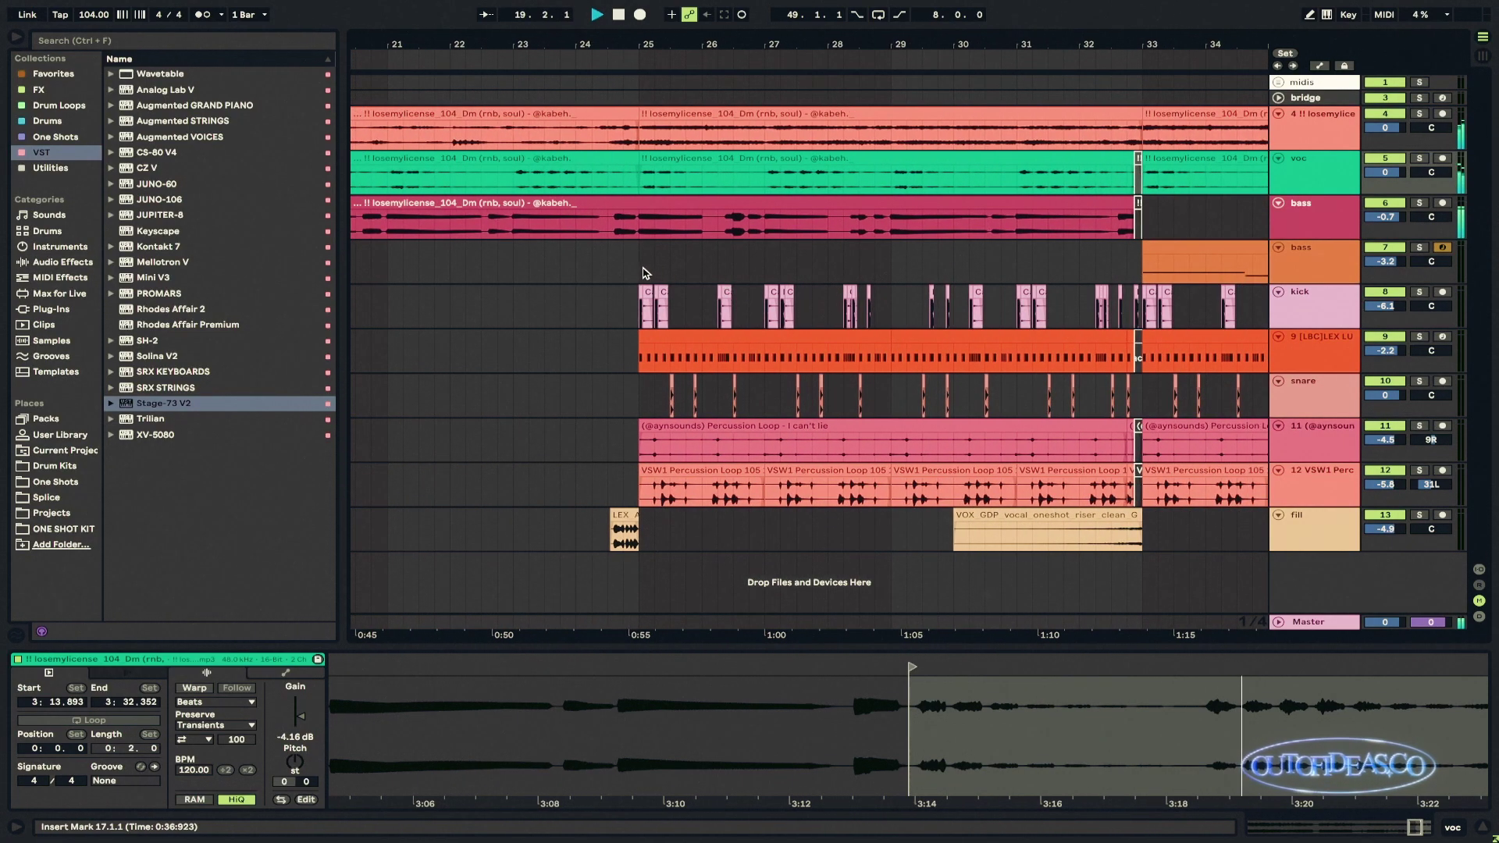
pyautogui.press('space')
pyautogui.moveTo(642, 309); pyautogui.dragTo(1143, 535)
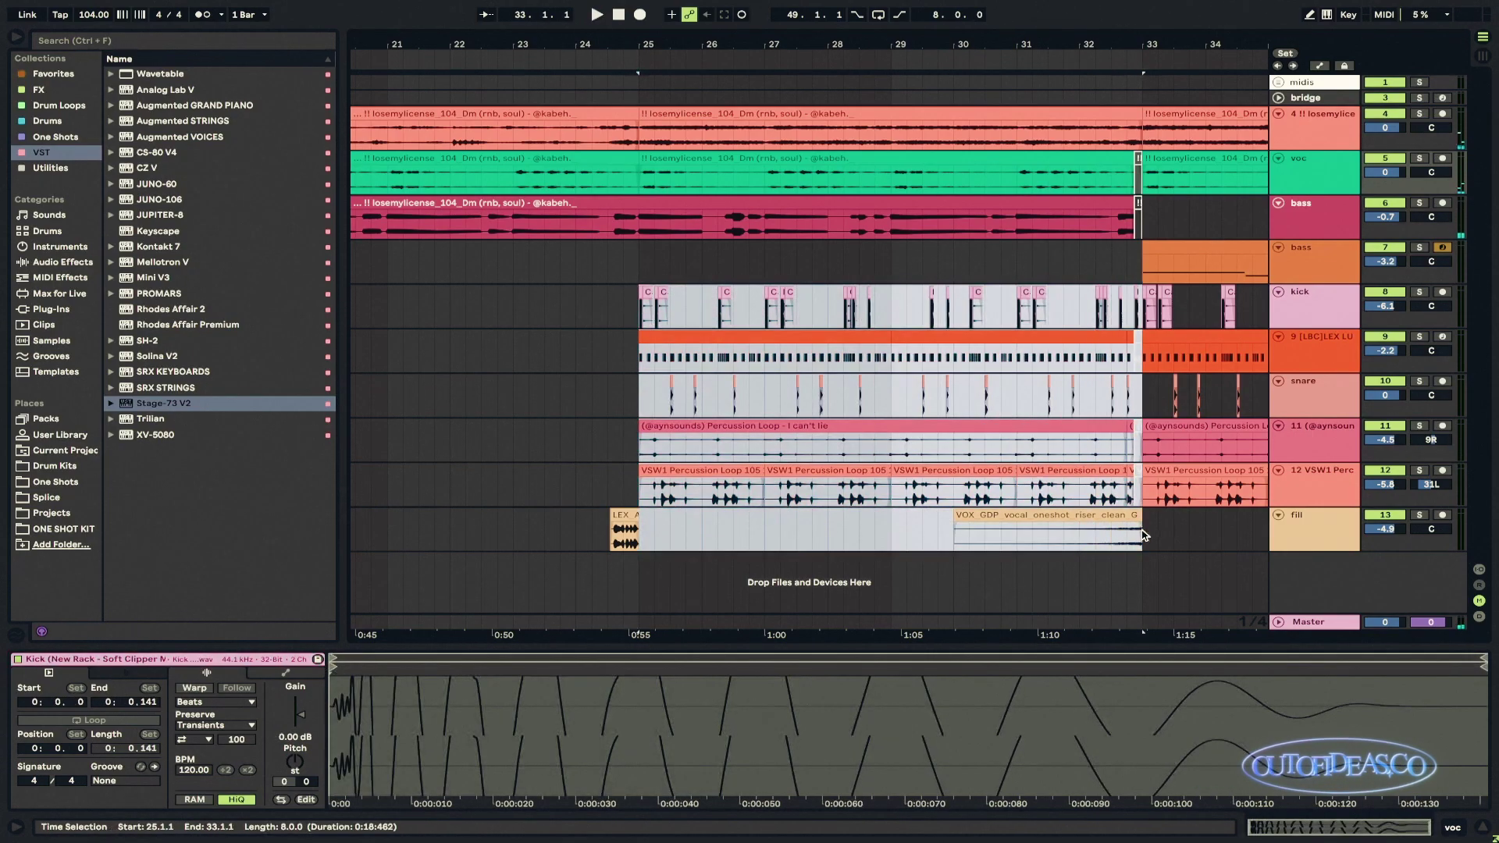
pyautogui.press('space')
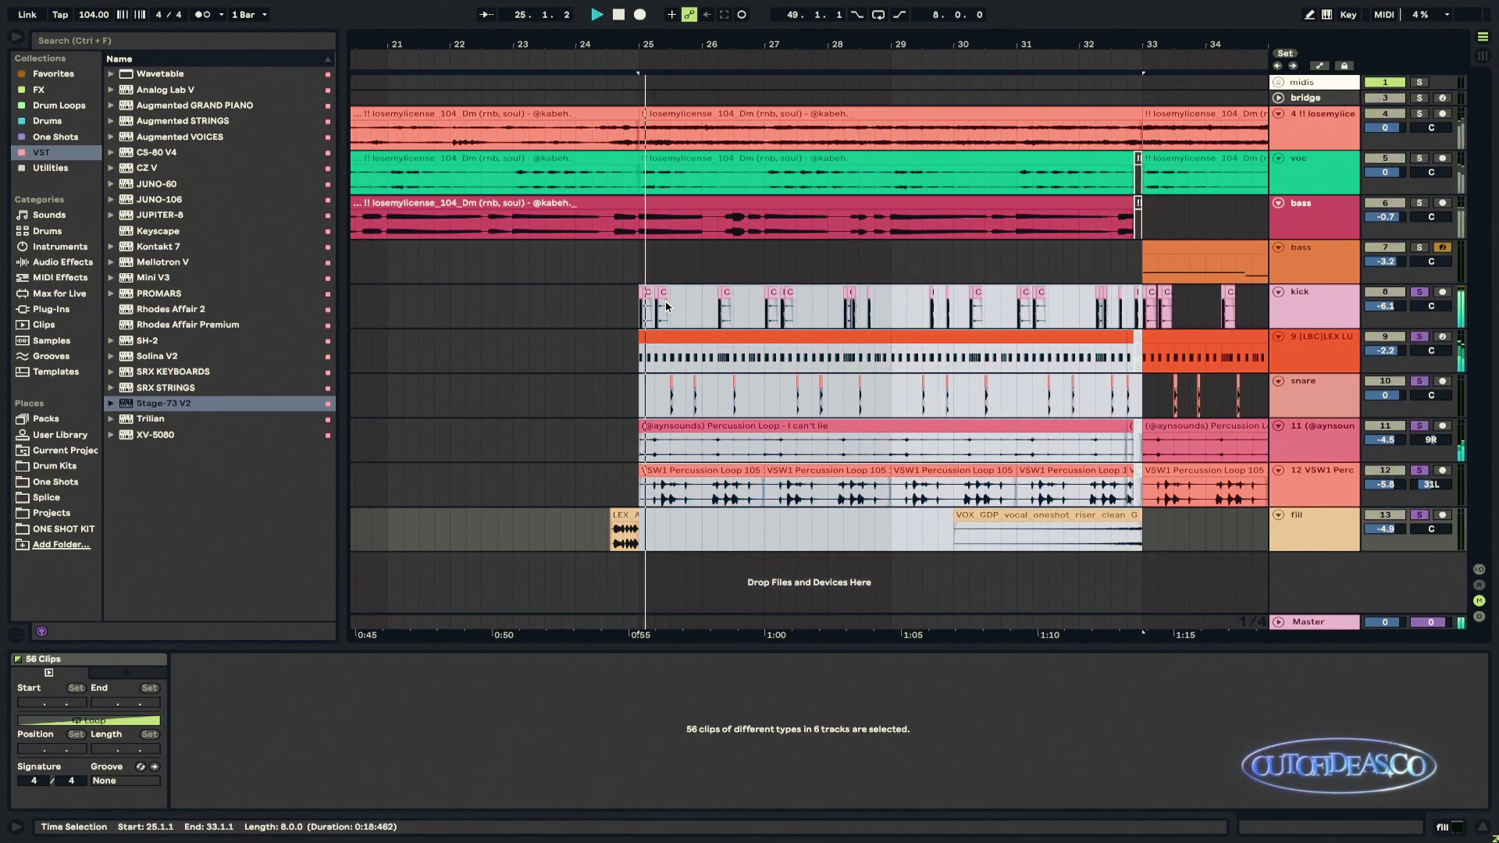
pyautogui.click(669, 302)
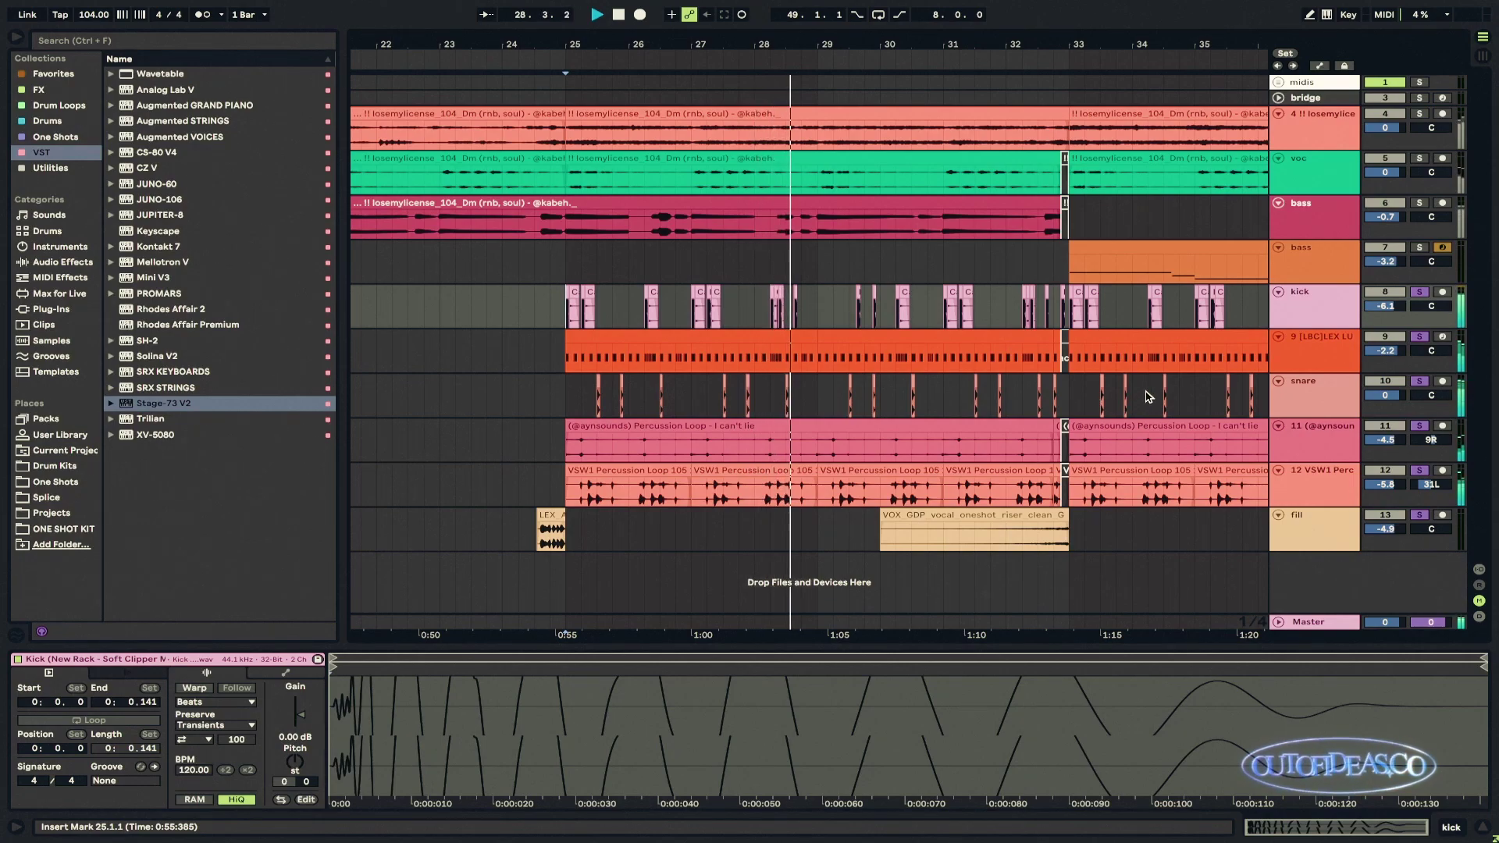
pyautogui.scroll(3, 998, 402)
pyautogui.hscroll(-1, 996, 393)
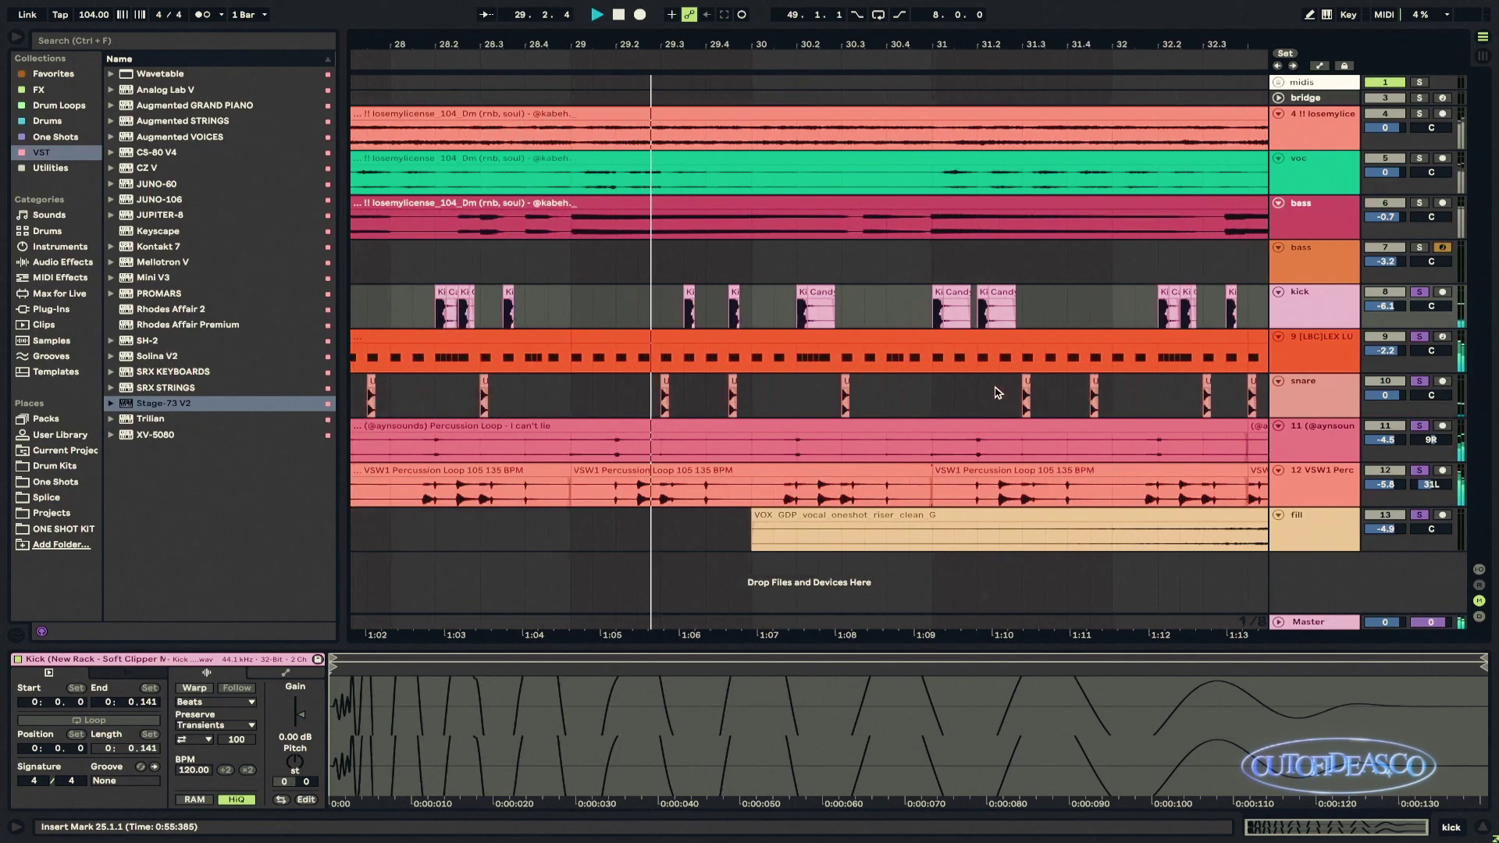
pyautogui.scroll(-3, 999, 393)
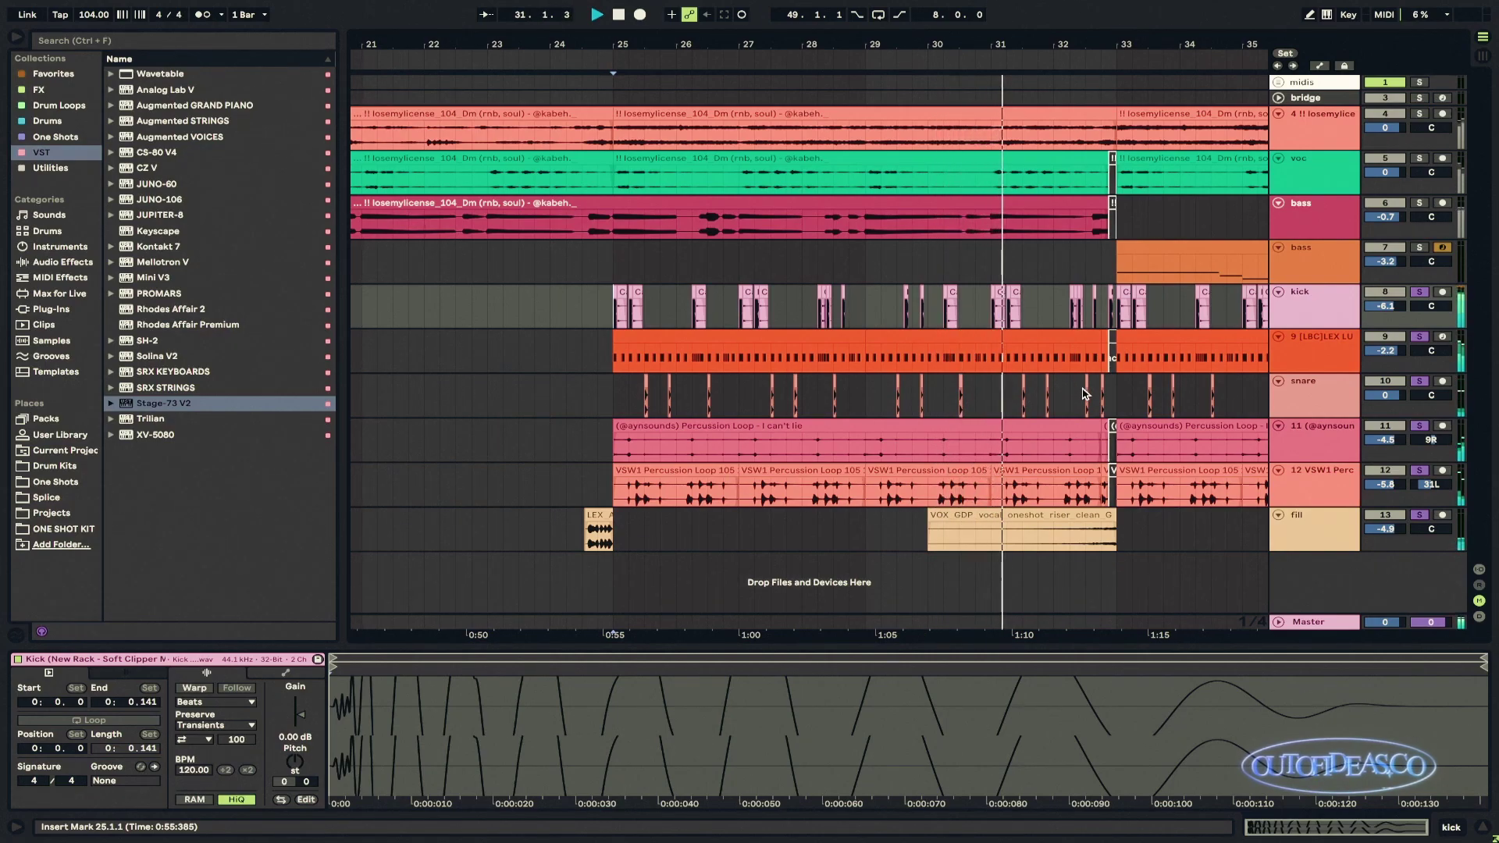
pyautogui.hscroll(1, 1082, 396)
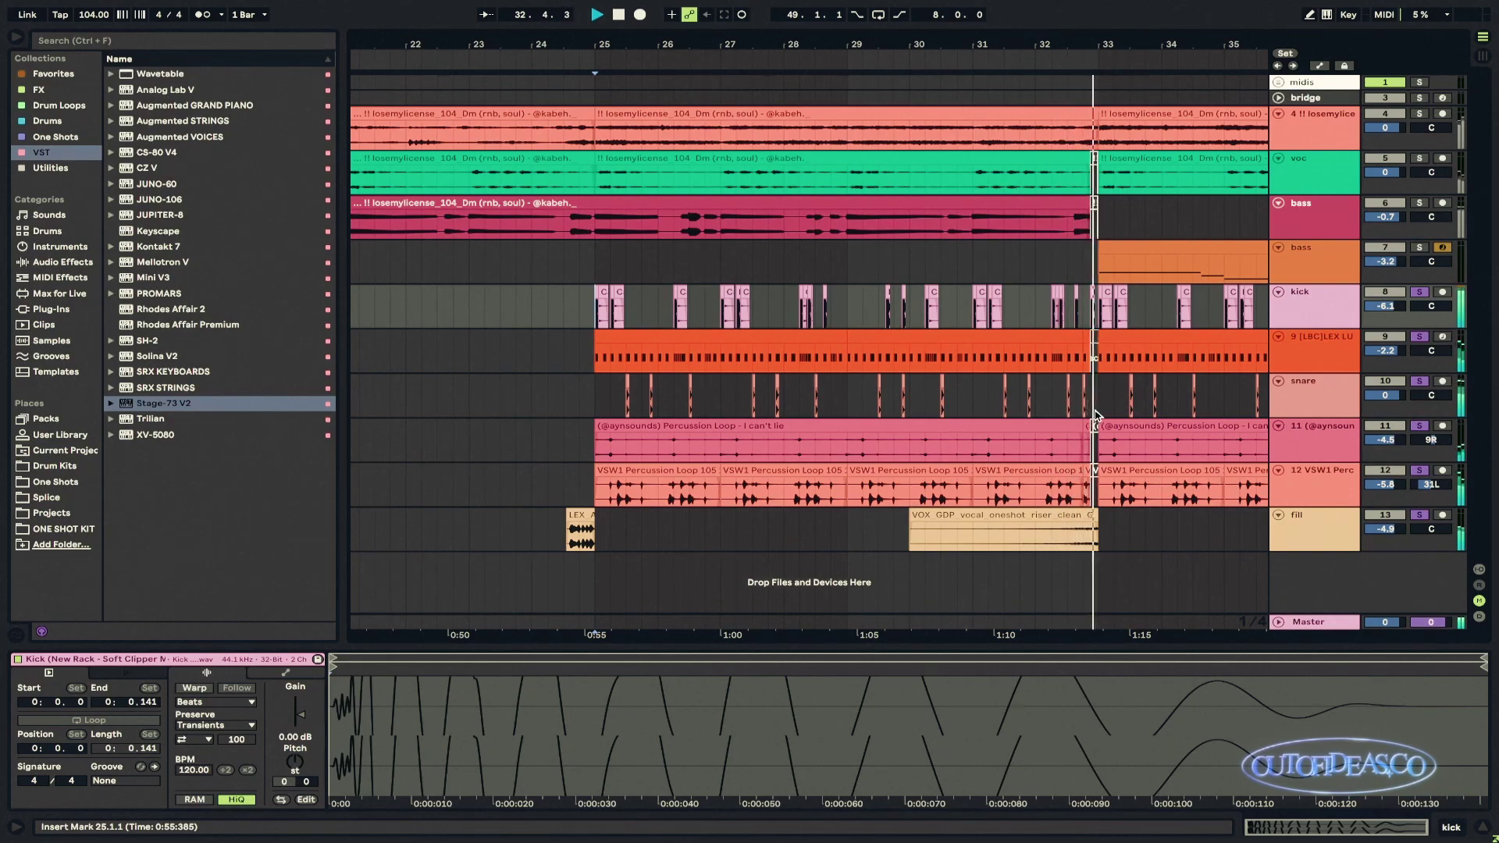
pyautogui.press('space')
# Step: Unsolo the drum tracks, highlight the snare clips from bar 25 to 29, and place the insert marker at bar 25
pyautogui.scroll(3, 611, 351)
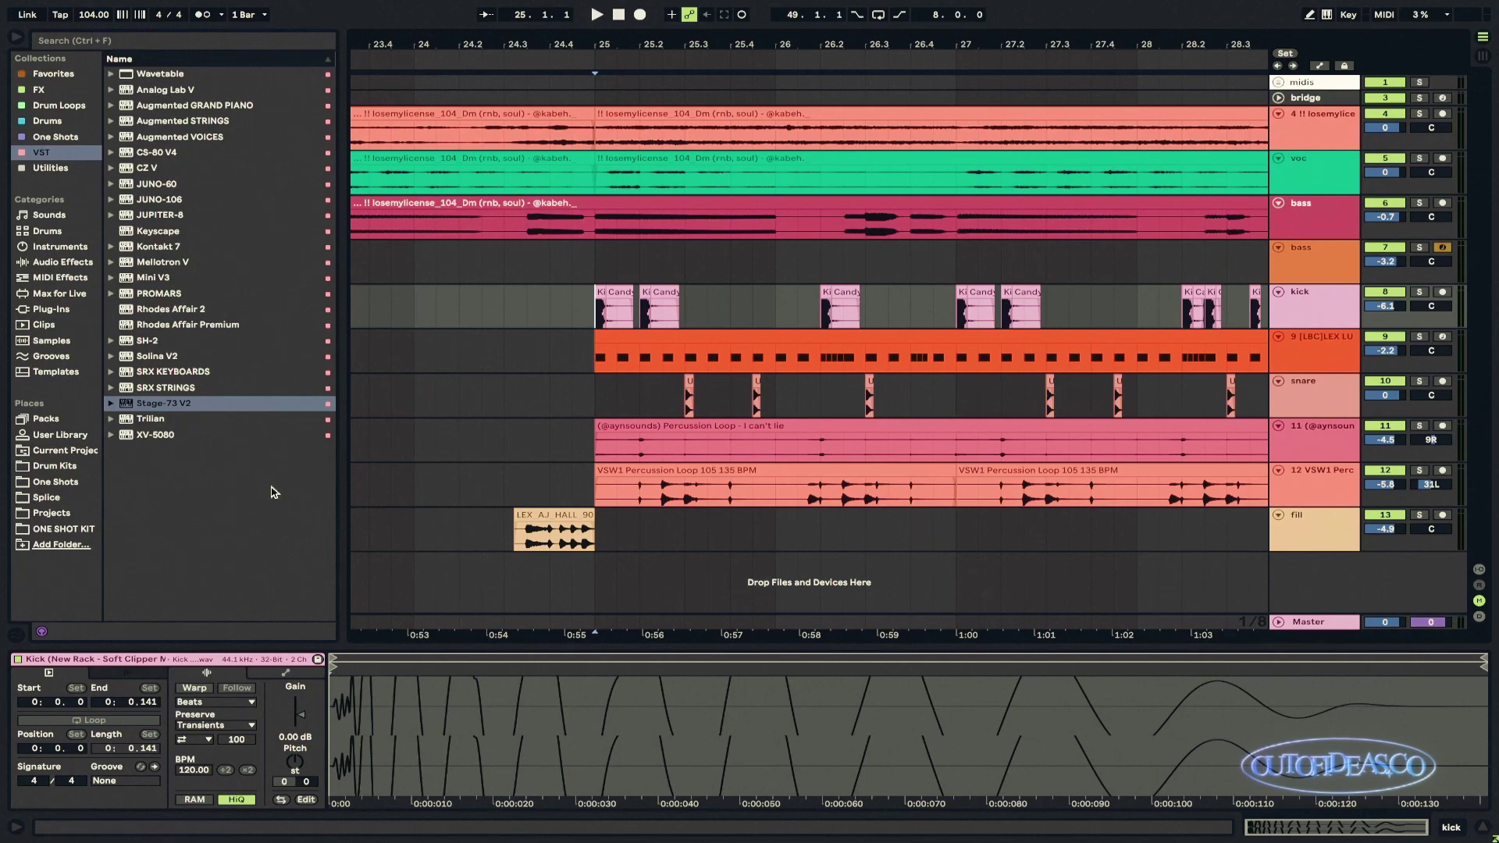
pyautogui.hscroll(-4, 544, 446)
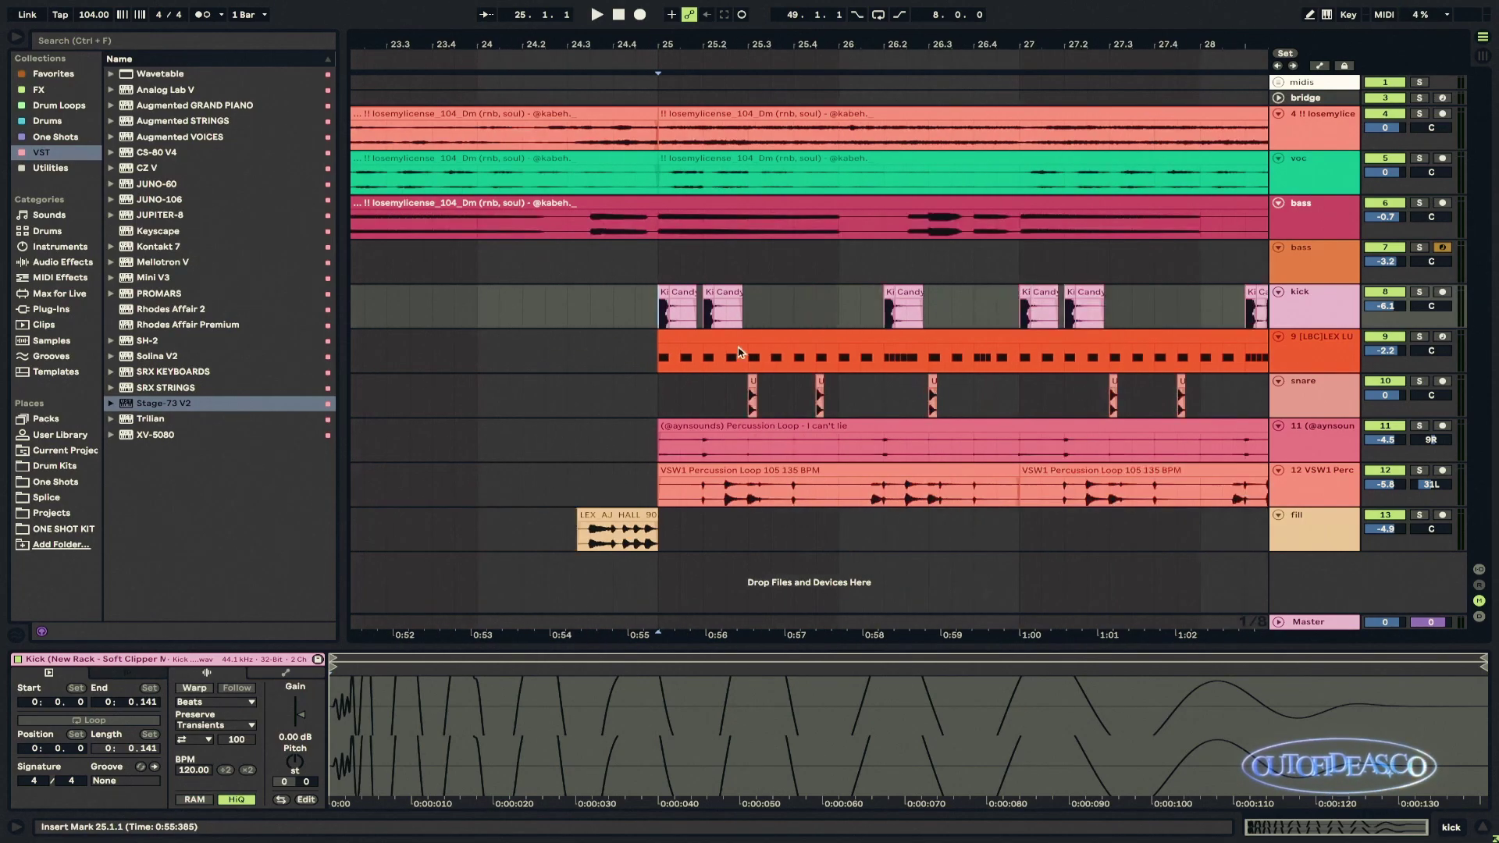
pyautogui.scroll(-3, 816, 353)
pyautogui.hscroll(3, 812, 353)
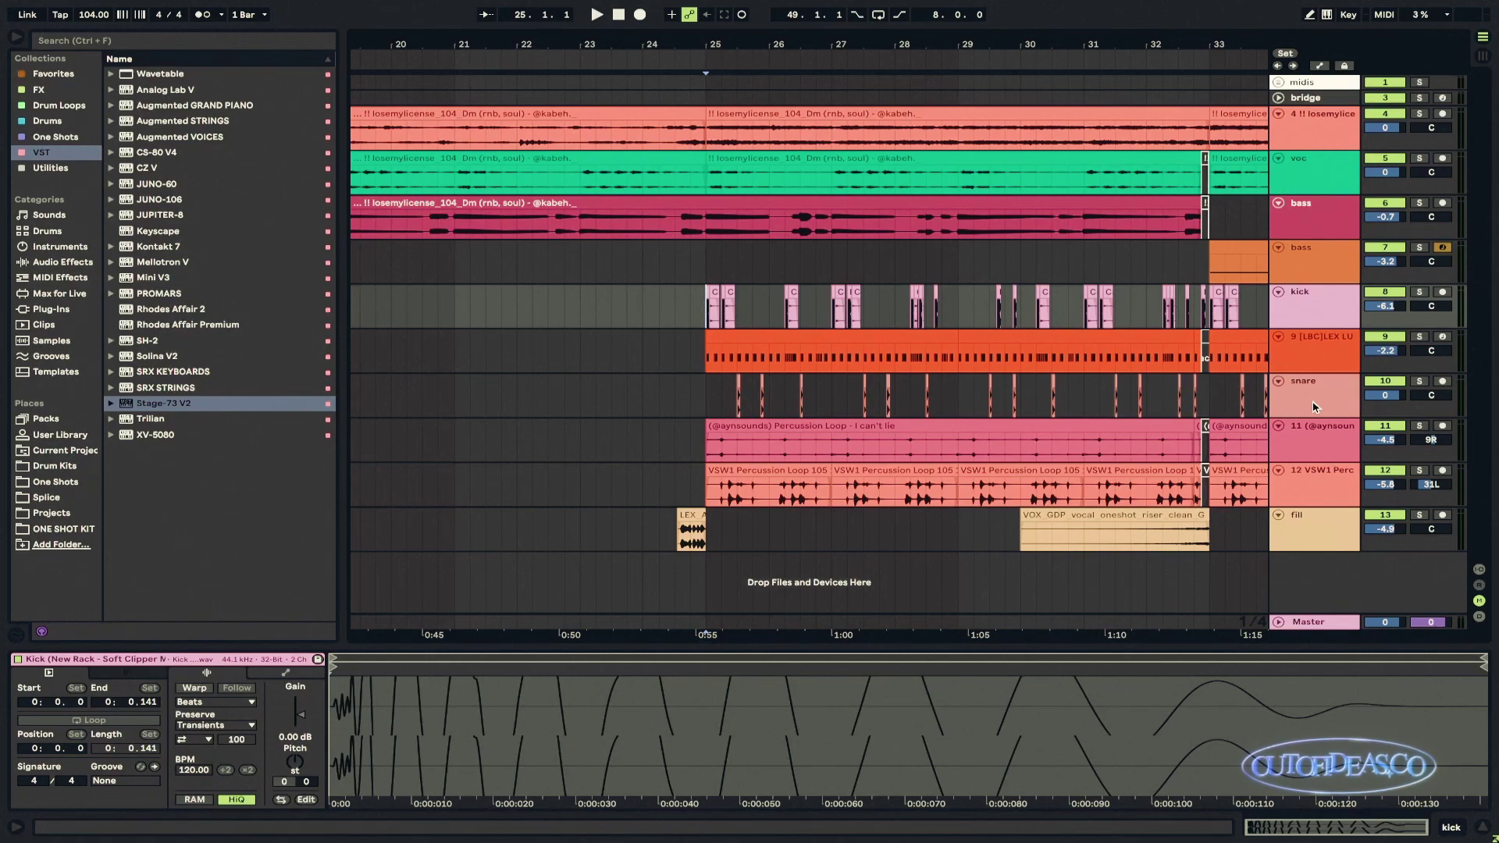
pyautogui.moveTo(707, 394); pyautogui.dragTo(953, 405)
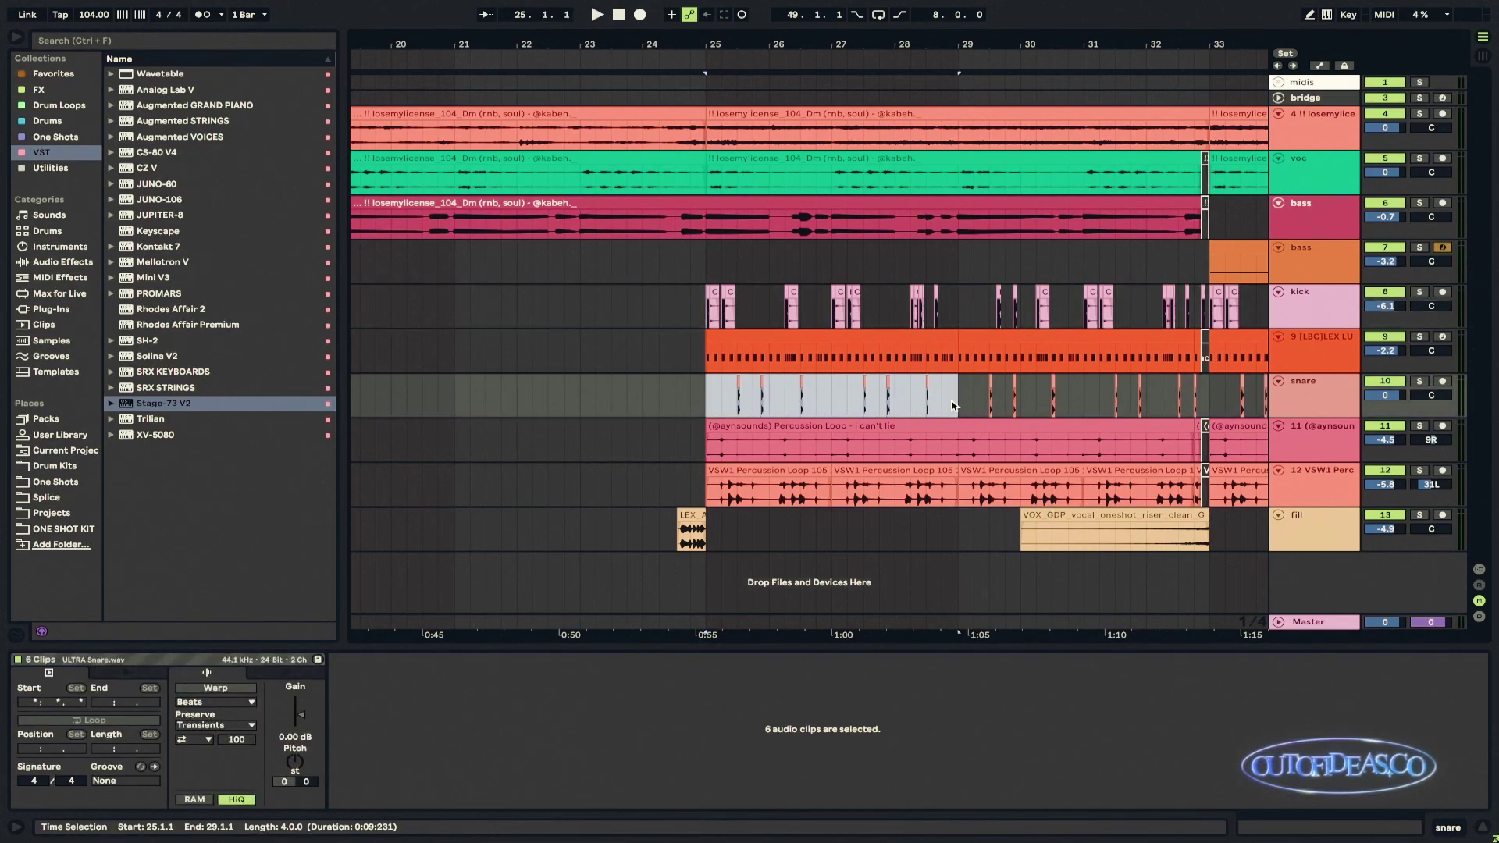
pyautogui.click(711, 405)
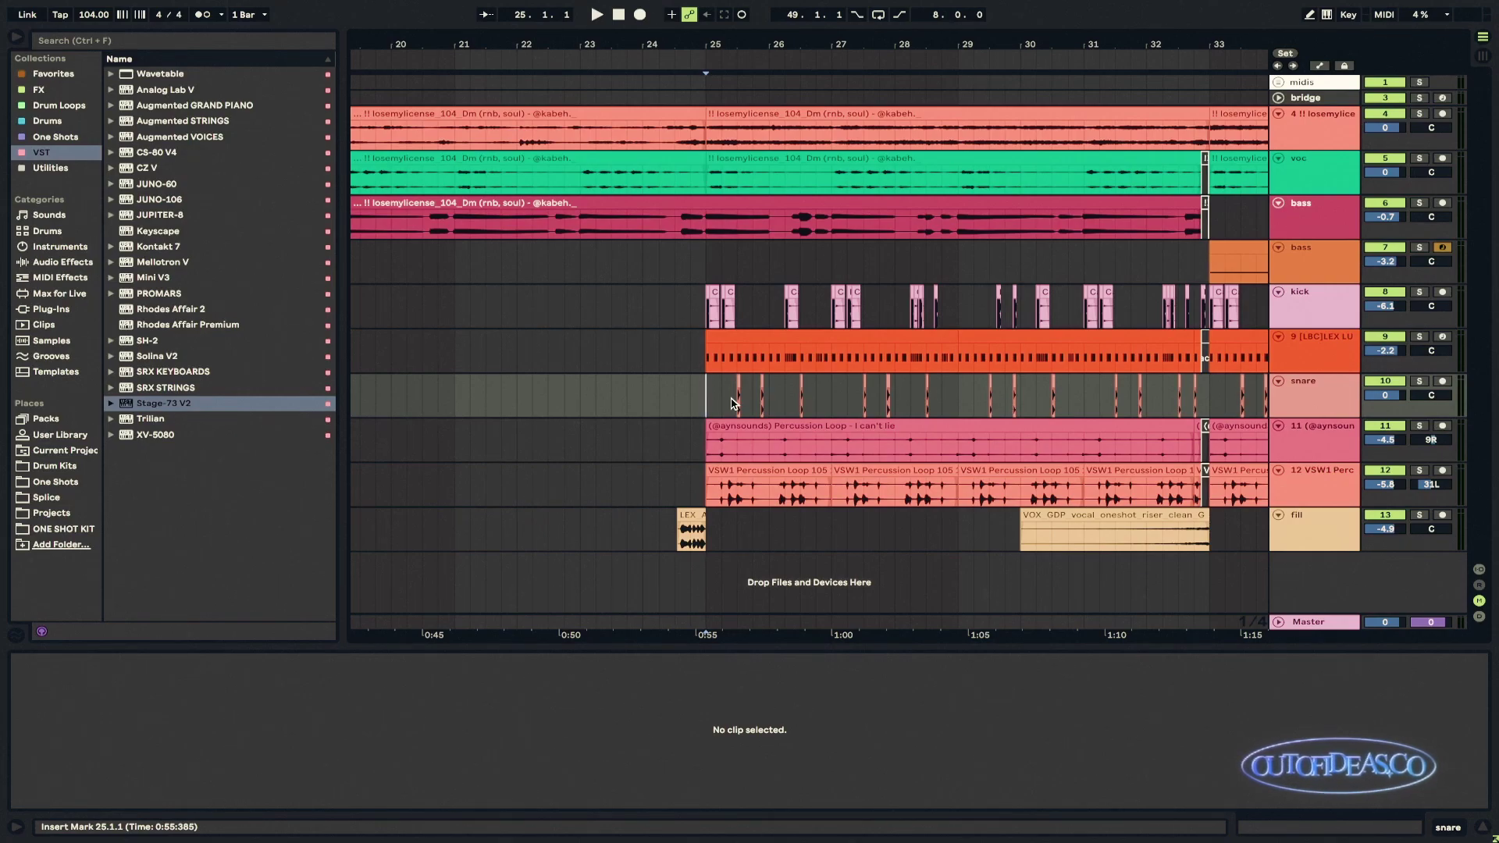
pyautogui.hscroll(2, 733, 403)
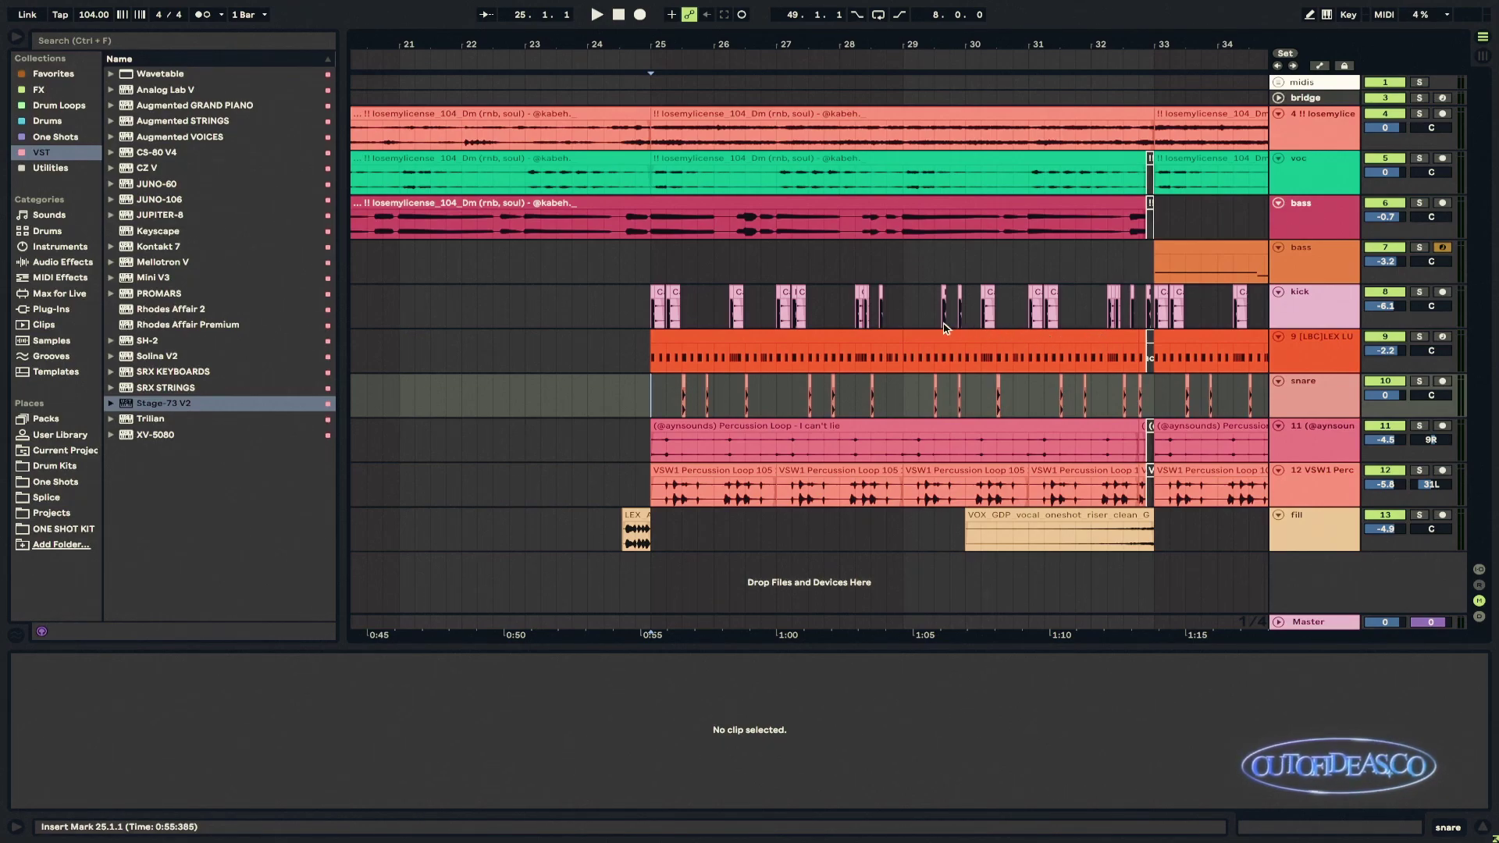
# Step: Try to replace the kick clips in bars 29 to 33 with a duplicate of the bars 25 to 29 pattern
pyautogui.moveTo(905, 320); pyautogui.dragTo(1156, 316)
pyautogui.moveTo(896, 309); pyautogui.dragTo(653, 315)
pyautogui.hotkey('ctrl', 'd')
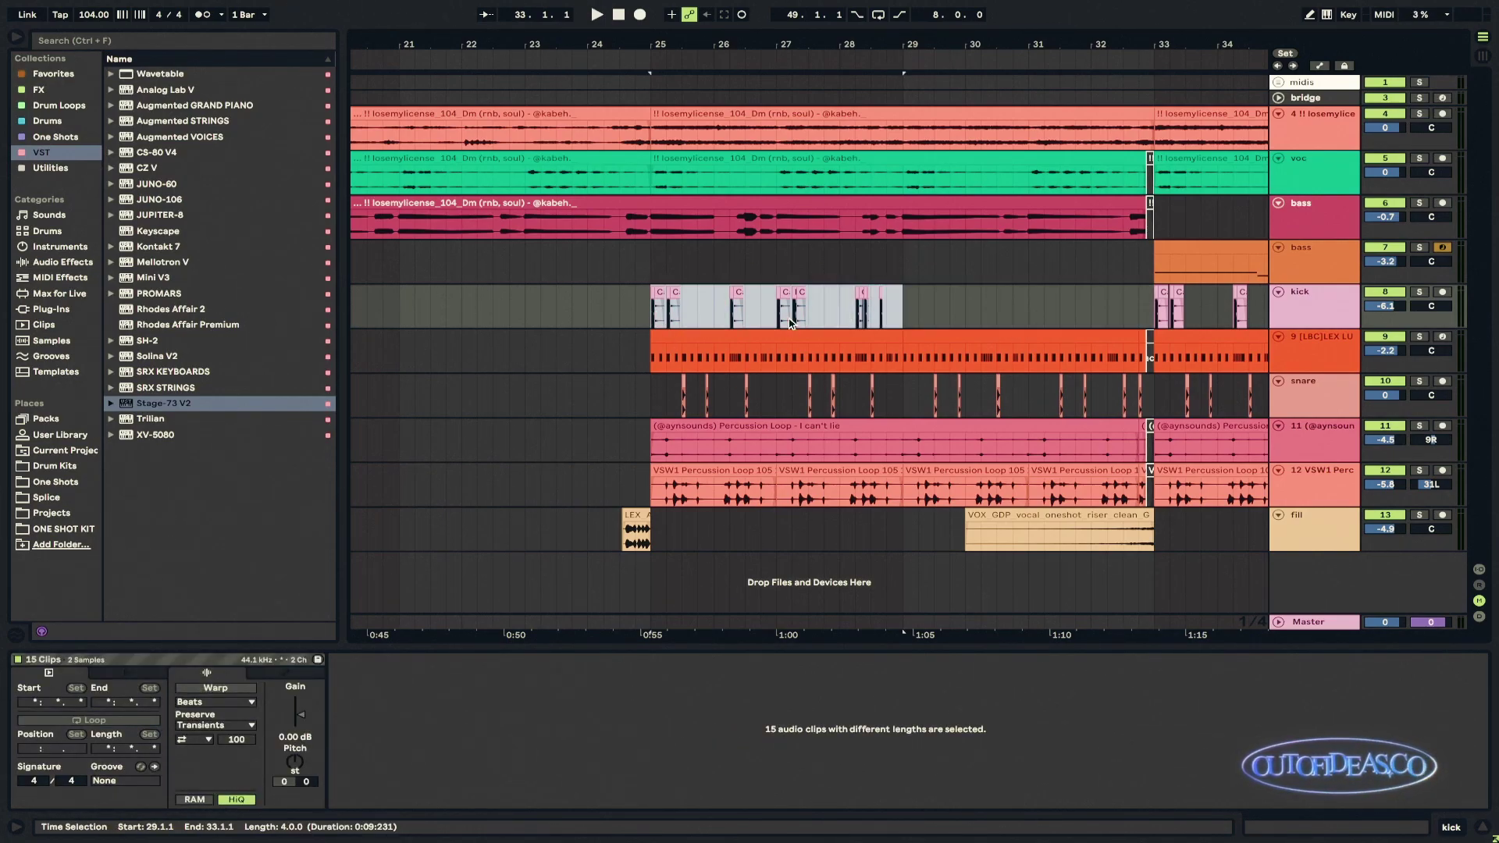
# Step: Place the insert marker at bar 29 on the kick track and compare the kick patterns before and after it
pyautogui.click(899, 310)
pyautogui.scroll(5, 902, 312)
pyautogui.scroll(-3, 899, 312)
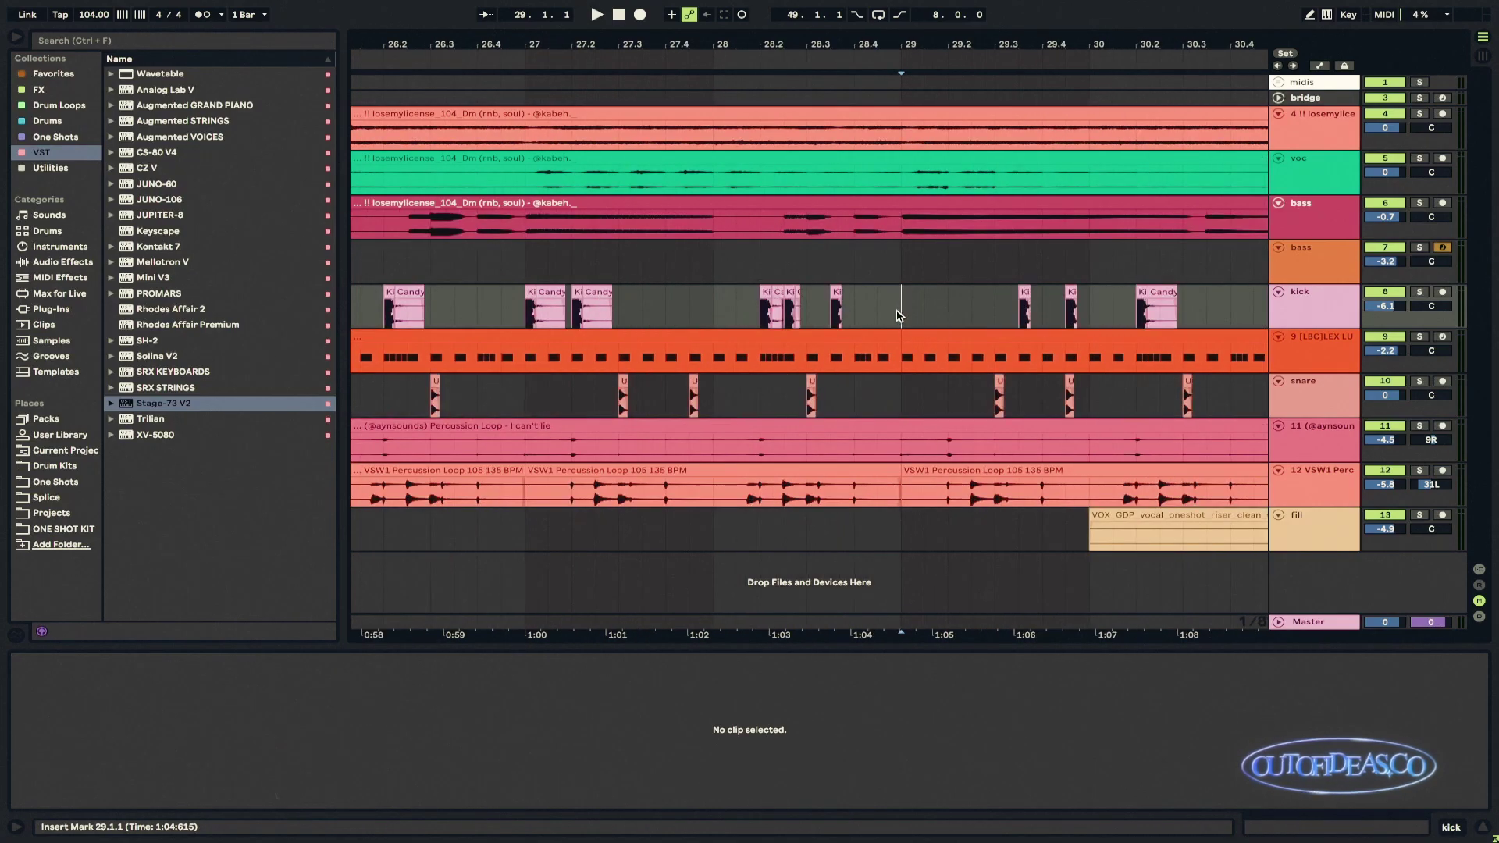
pyautogui.moveTo(685, 331); pyautogui.dragTo(721, 343)
pyautogui.scroll(3, 923, 310)
pyautogui.scroll(-3, 922, 310)
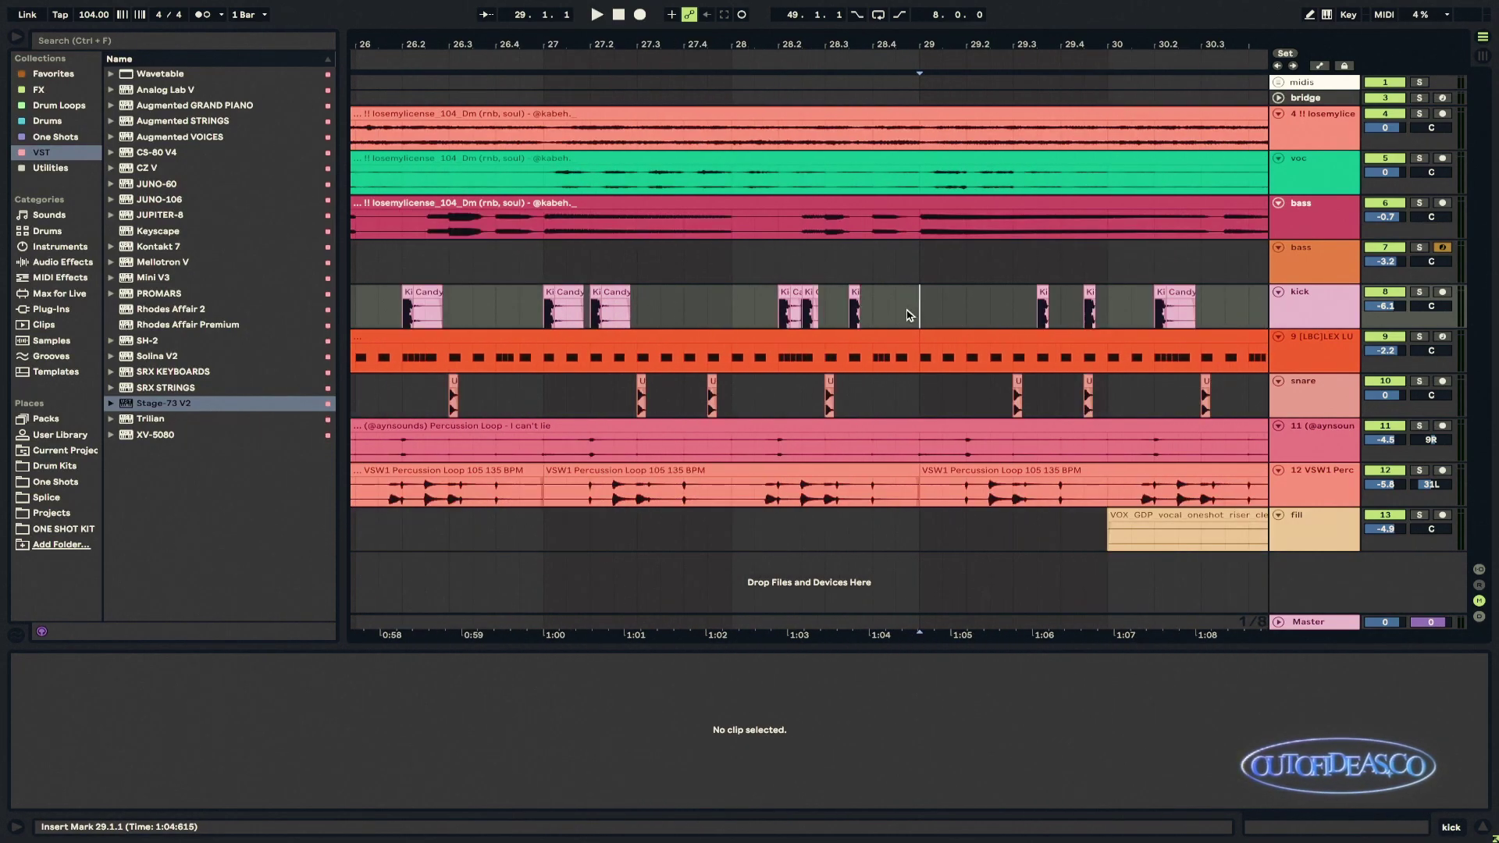
pyautogui.hscroll(1, 908, 311)
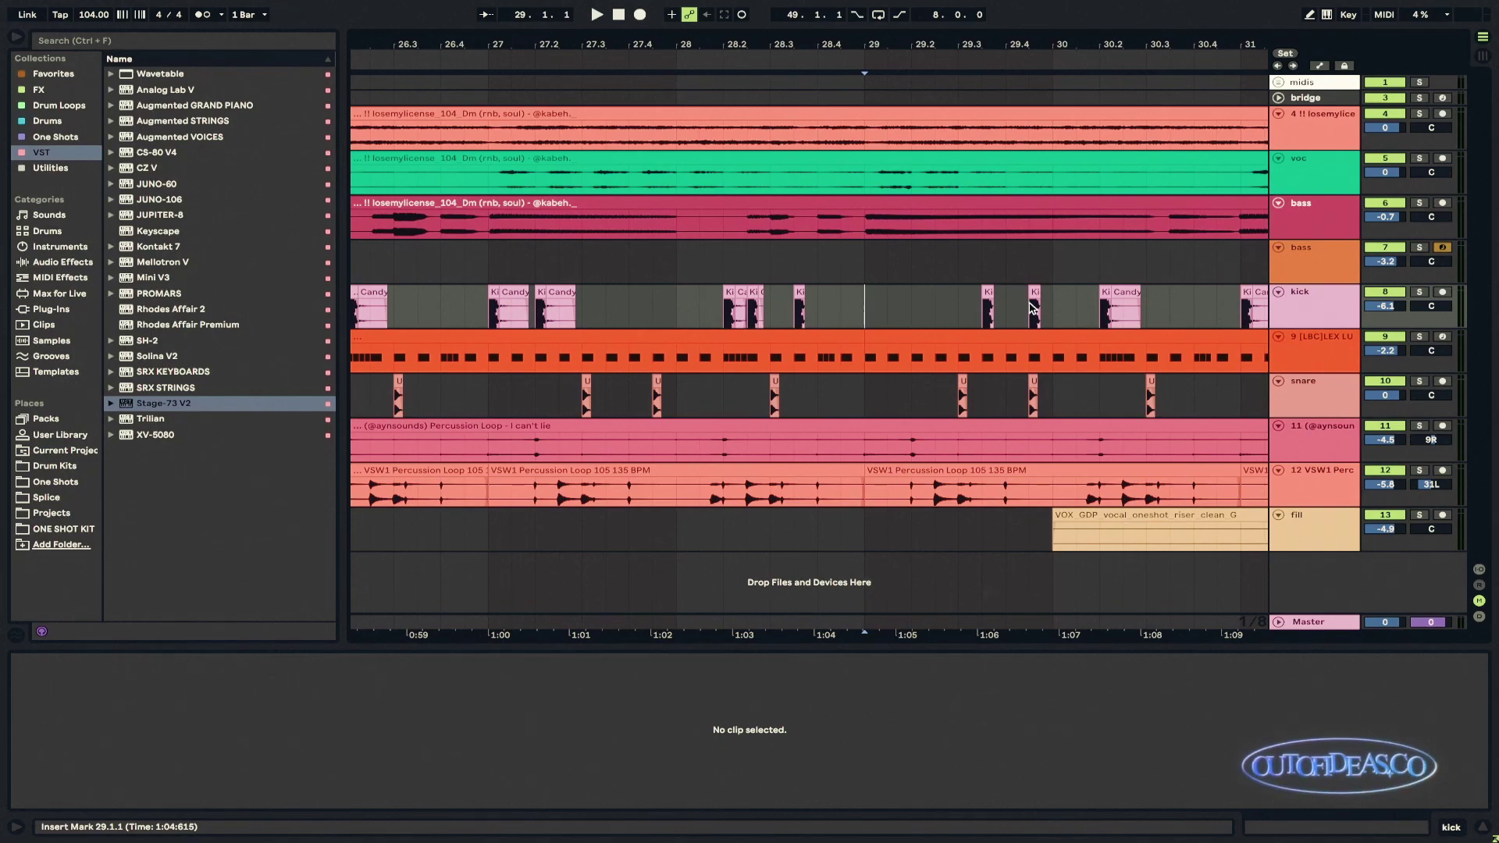
pyautogui.scroll(-3, 1033, 307)
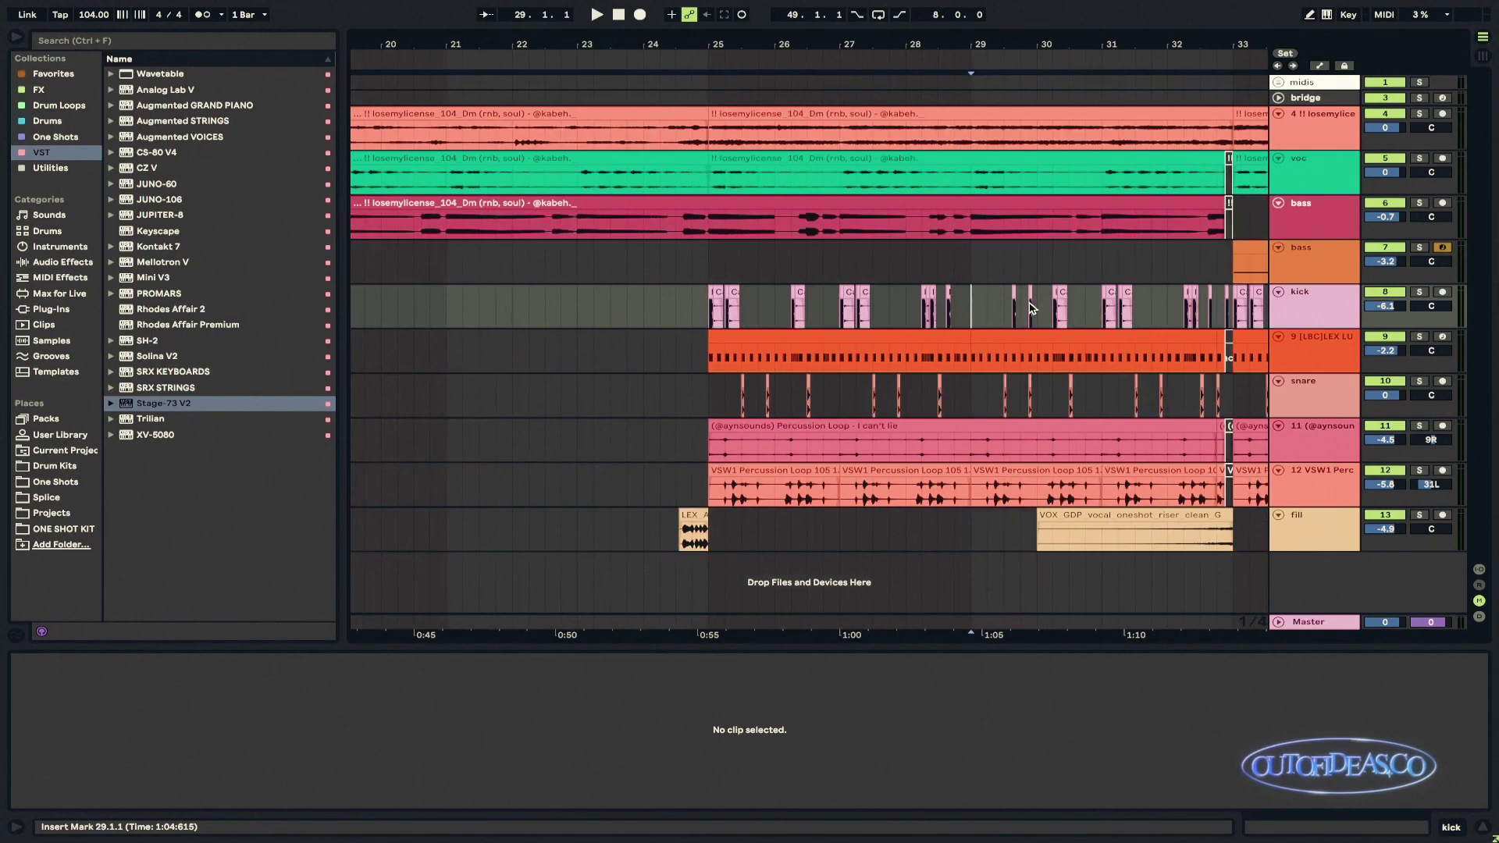
# Step: Solo the kick track and play it from bar 25, then stop and inspect its first layered hits
pyautogui.click(653, 314)
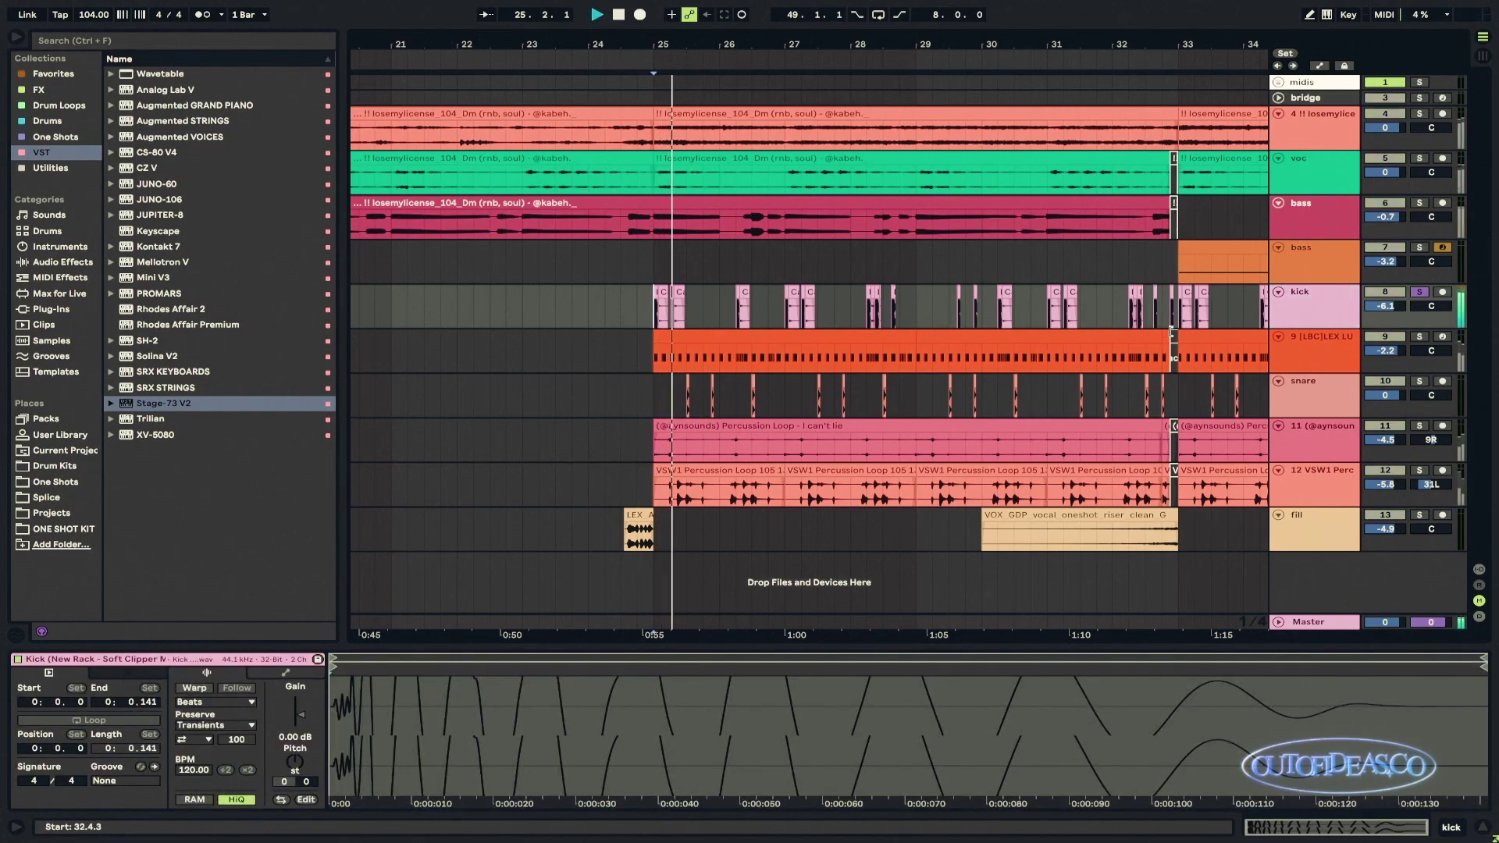
pyautogui.scroll(5, 658, 314)
pyautogui.scroll(-2, 658, 315)
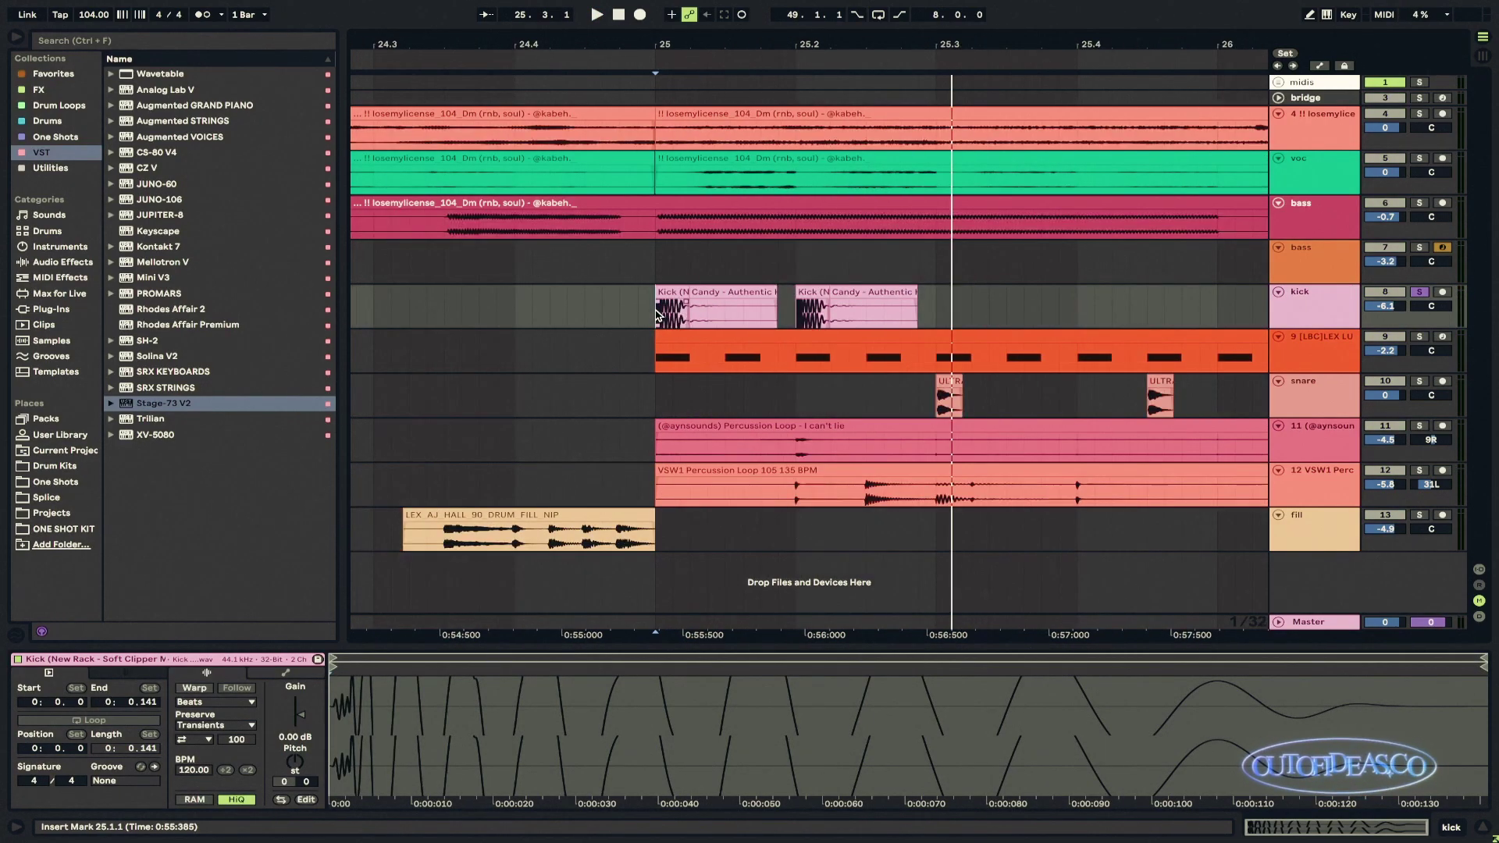
# Step: Extend the first Candy - Authentic Kick clip back to bar 25, play it alone, and undo the extension
pyautogui.moveTo(695, 292); pyautogui.dragTo(582, 291)
pyautogui.press('space')
pyautogui.press('space')
pyautogui.press('space')
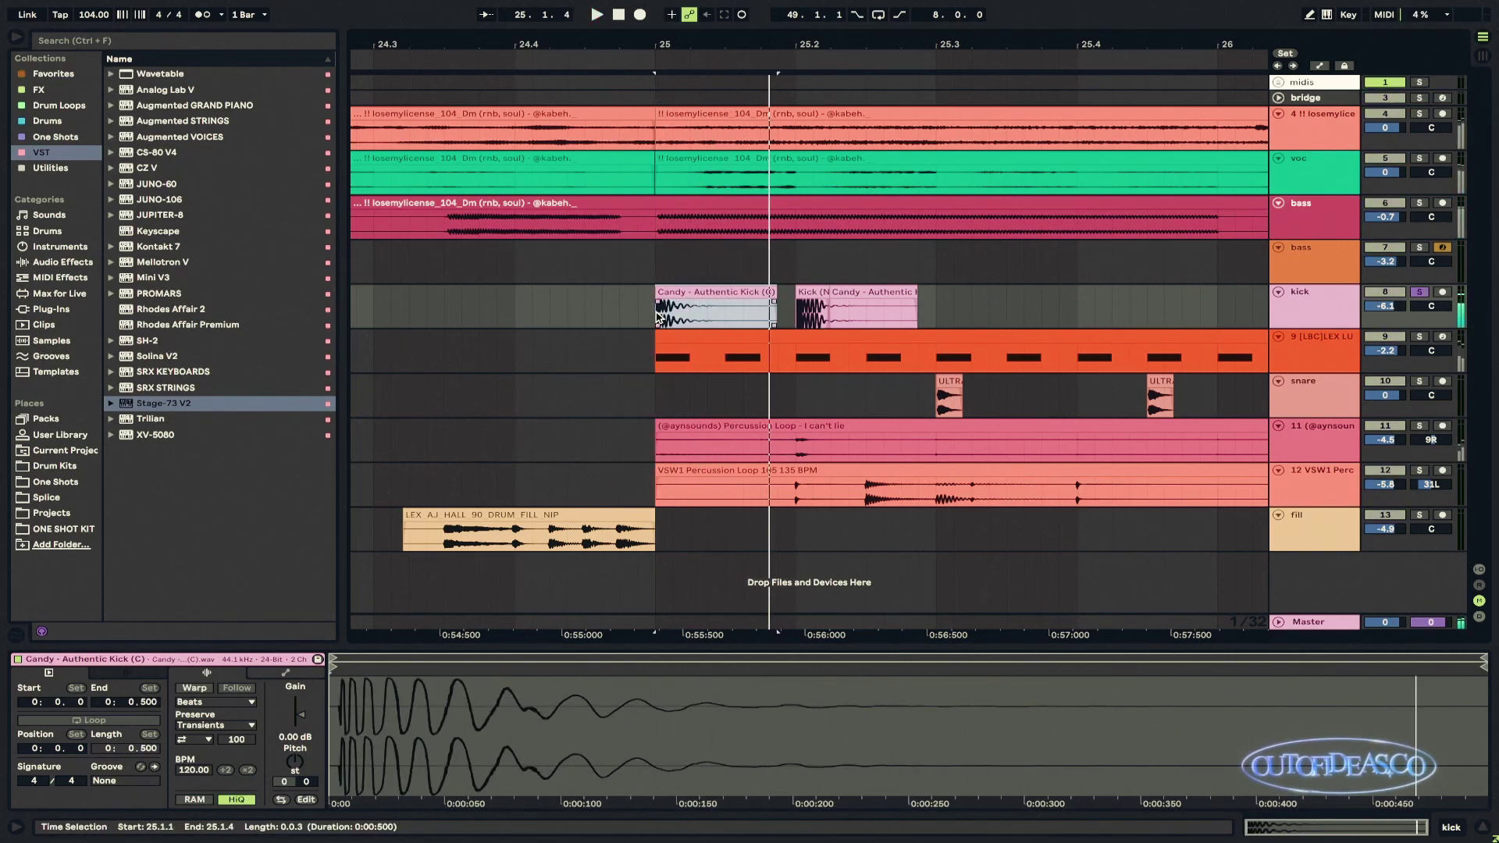
pyautogui.press('Delete')
pyautogui.hotkey('ctrl', 'z')
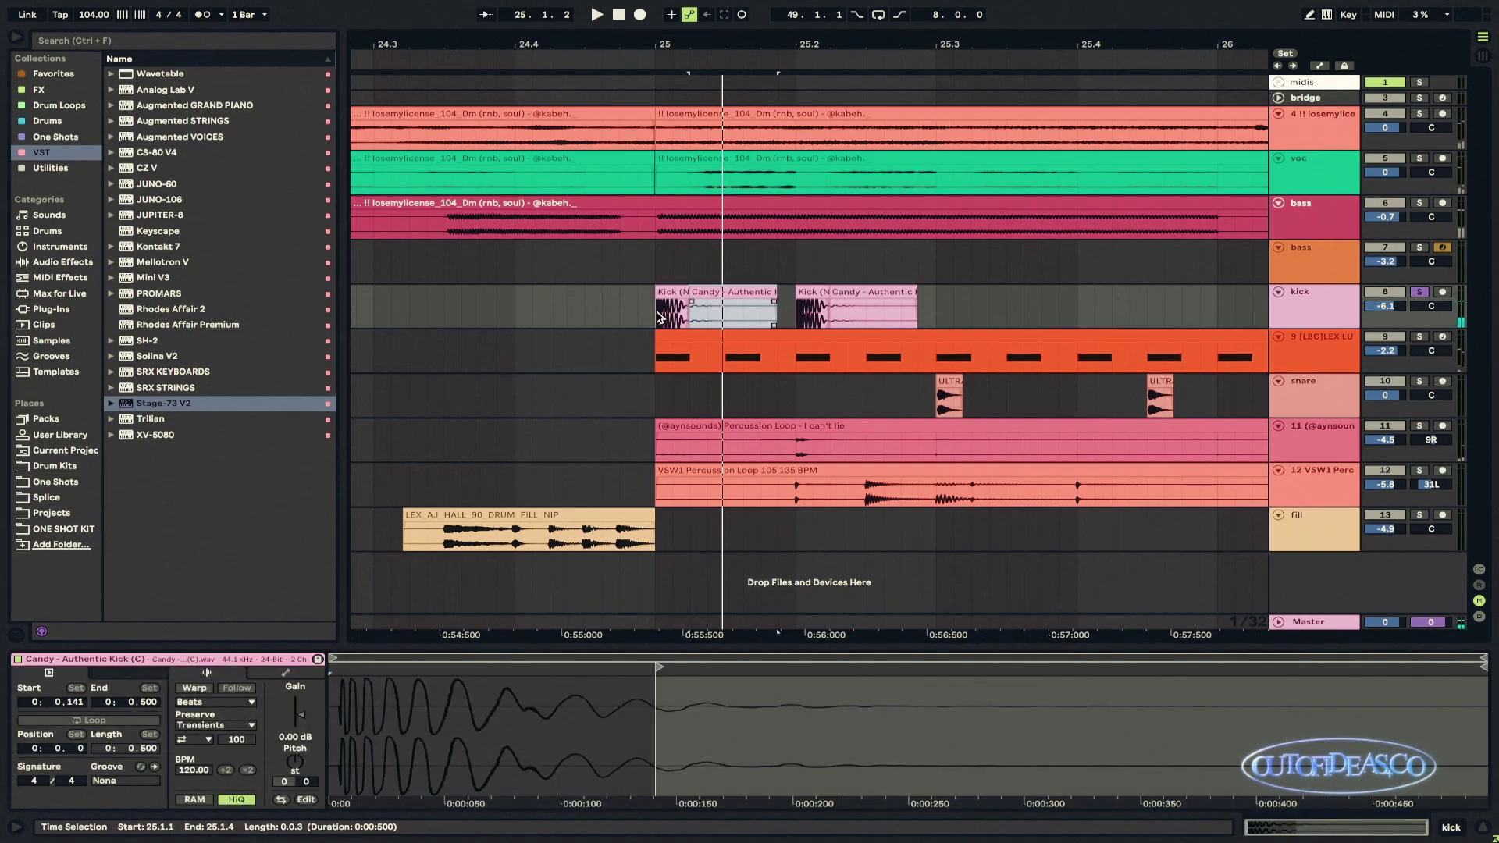
# Step: Play the layered kick at bar 25, compare it with the extended Candy clip alone, and restore the layered version
pyautogui.press('space')
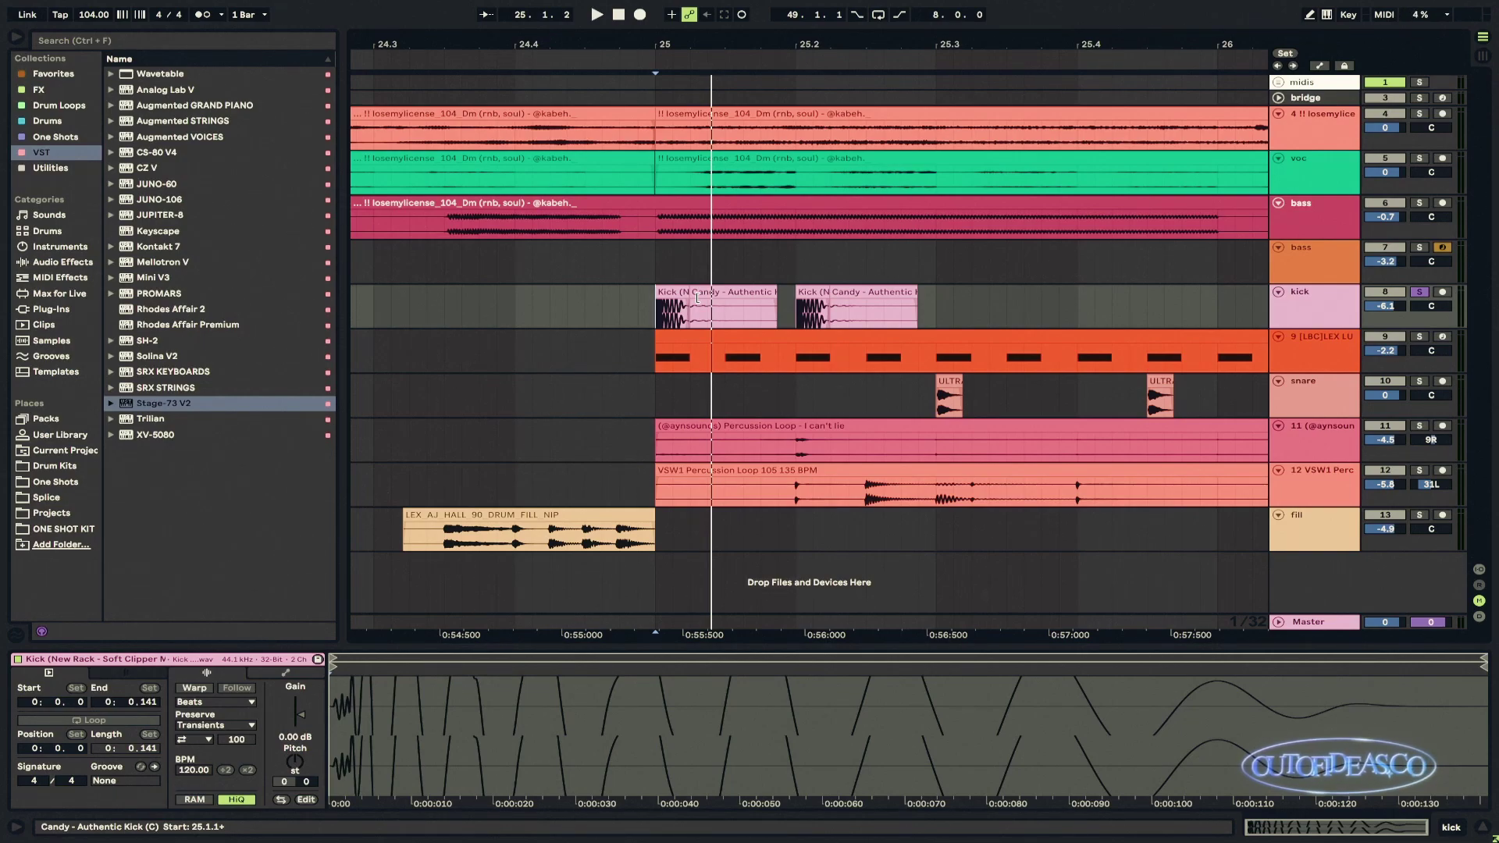
pyautogui.hotkey('ctrl', 'z')
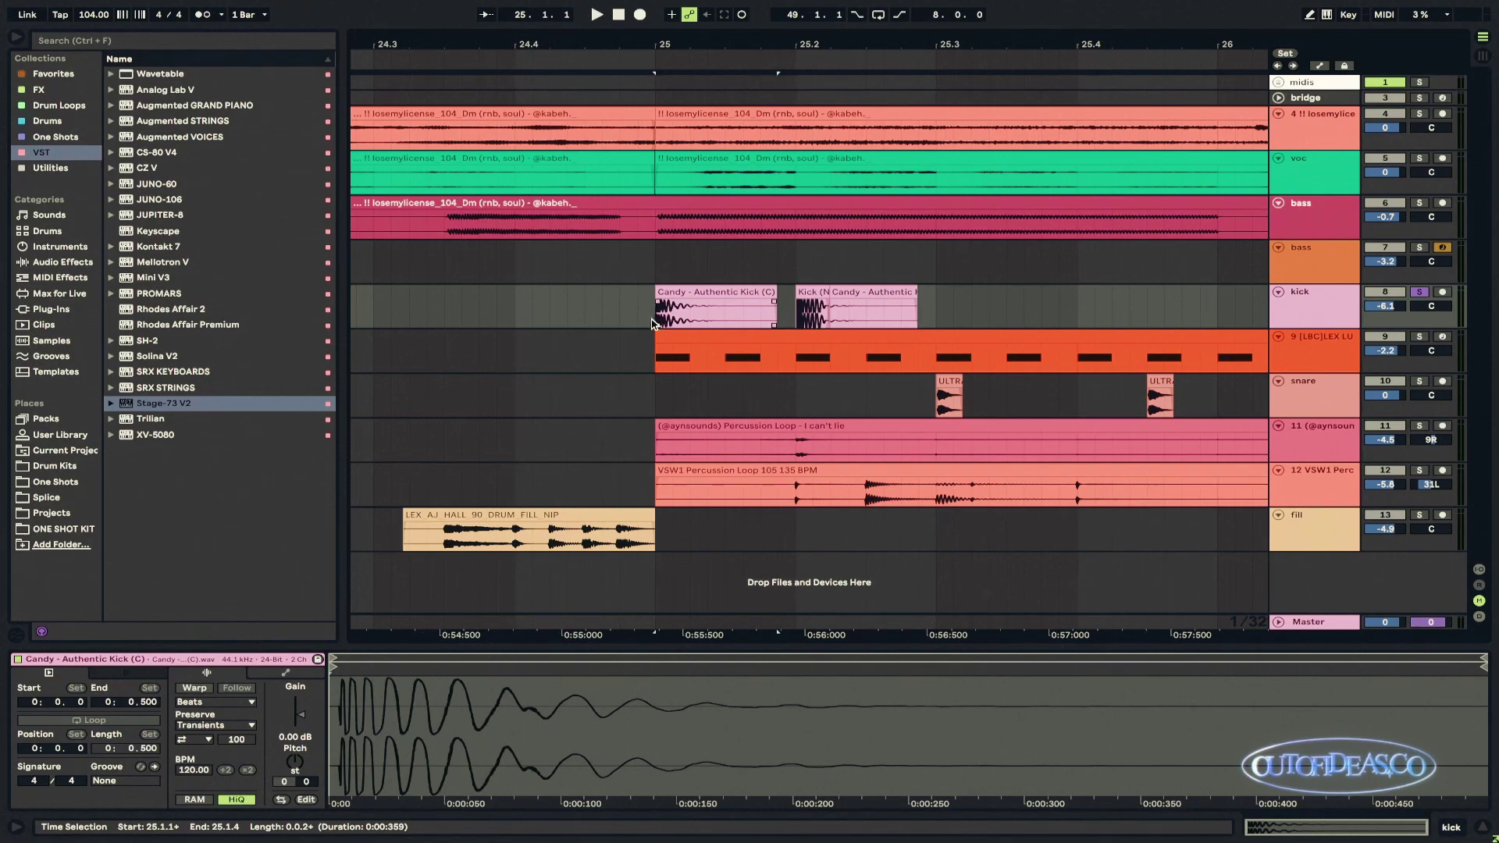
pyautogui.press('space')
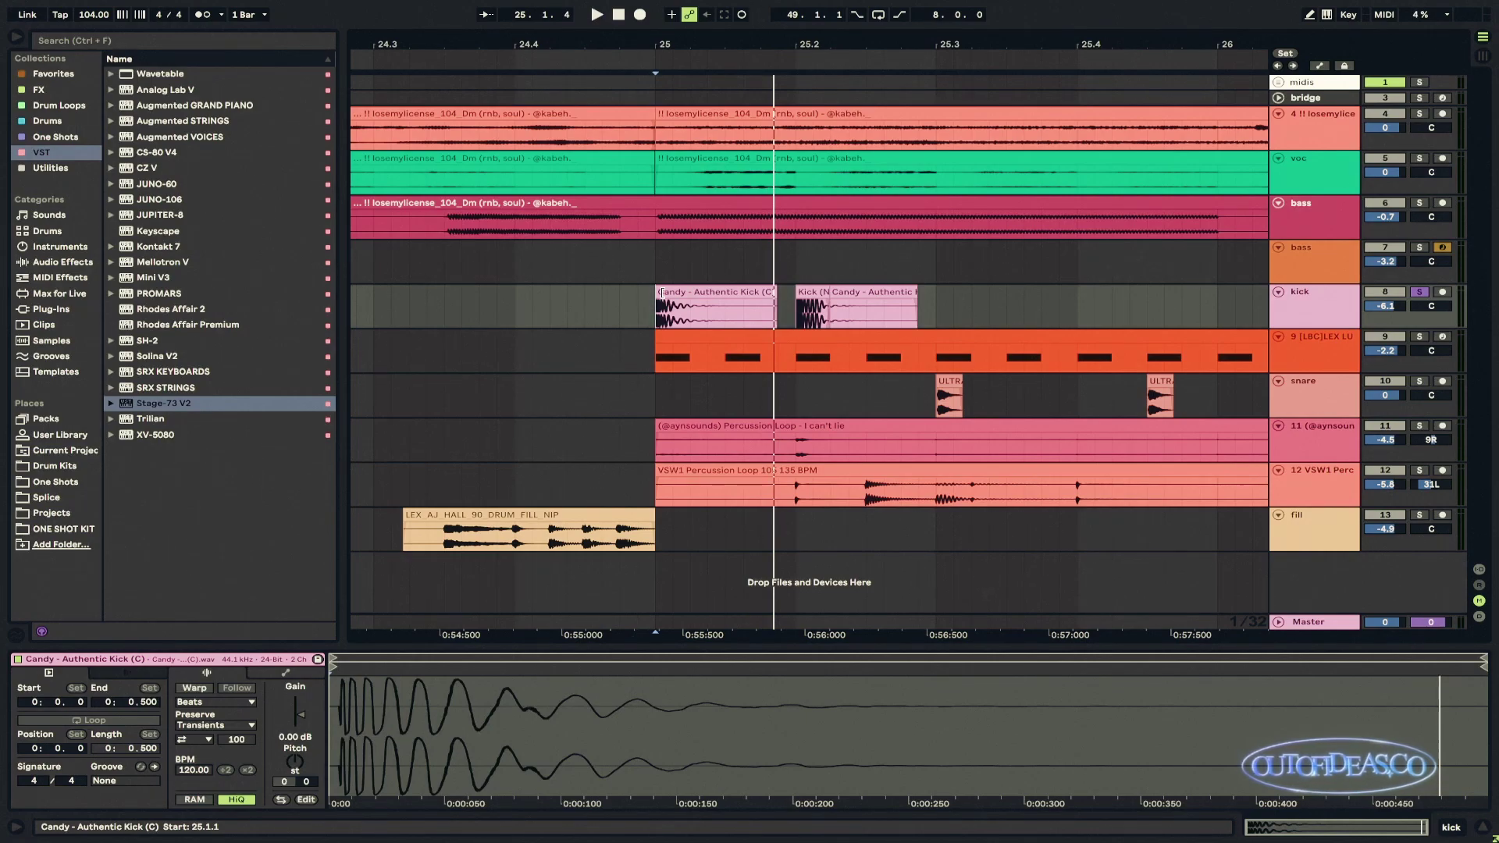
pyautogui.hotkey('ctrl', 'z')
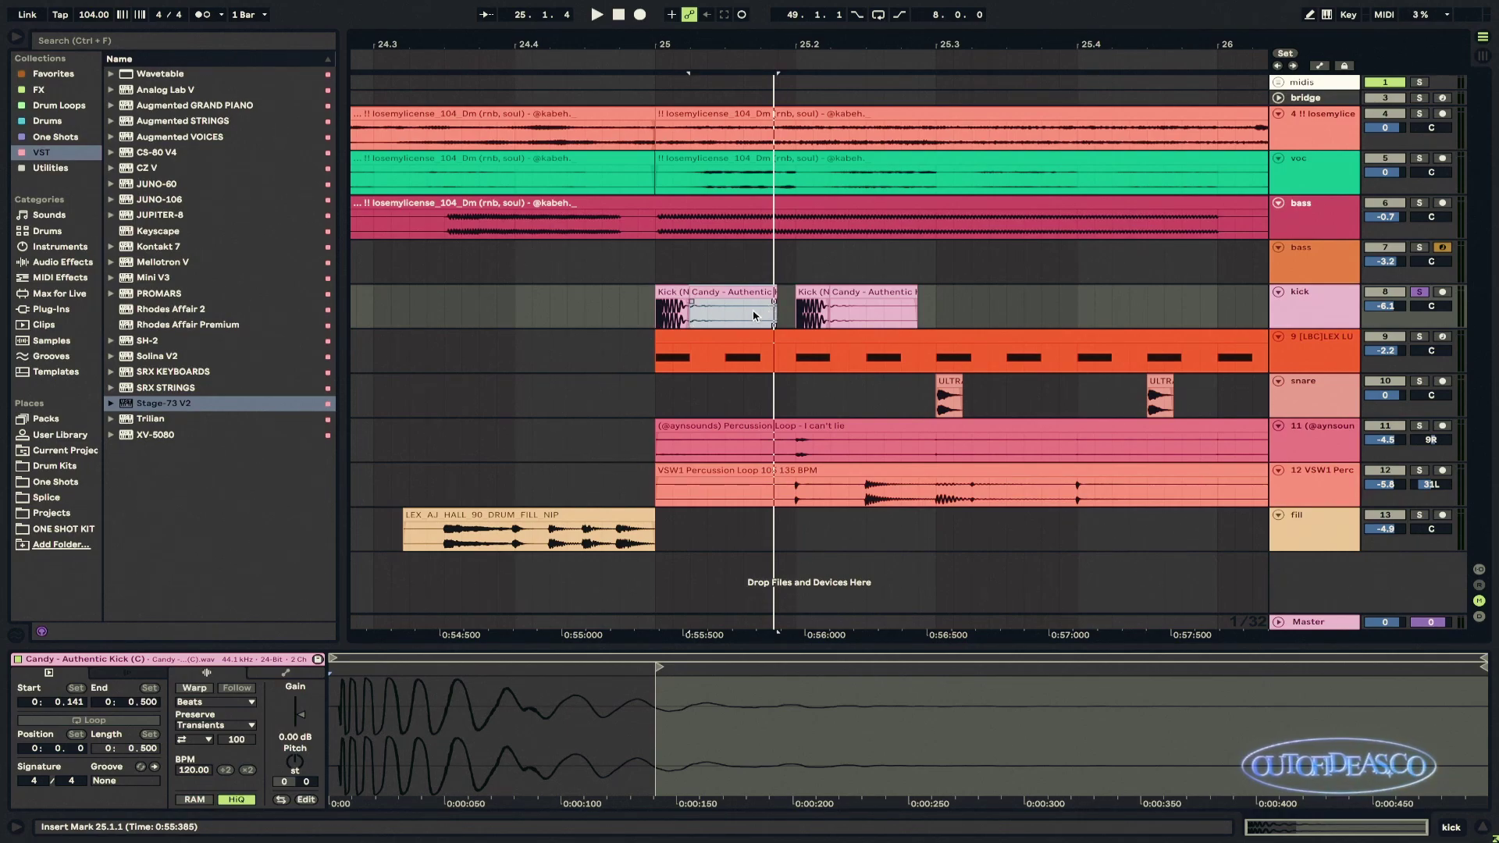
# Step: Select both layered clips of the first kick hit at bar 25 and play them together
pyautogui.keyDown('shift'); pyautogui.click(676, 292); pyautogui.keyUp('shift')
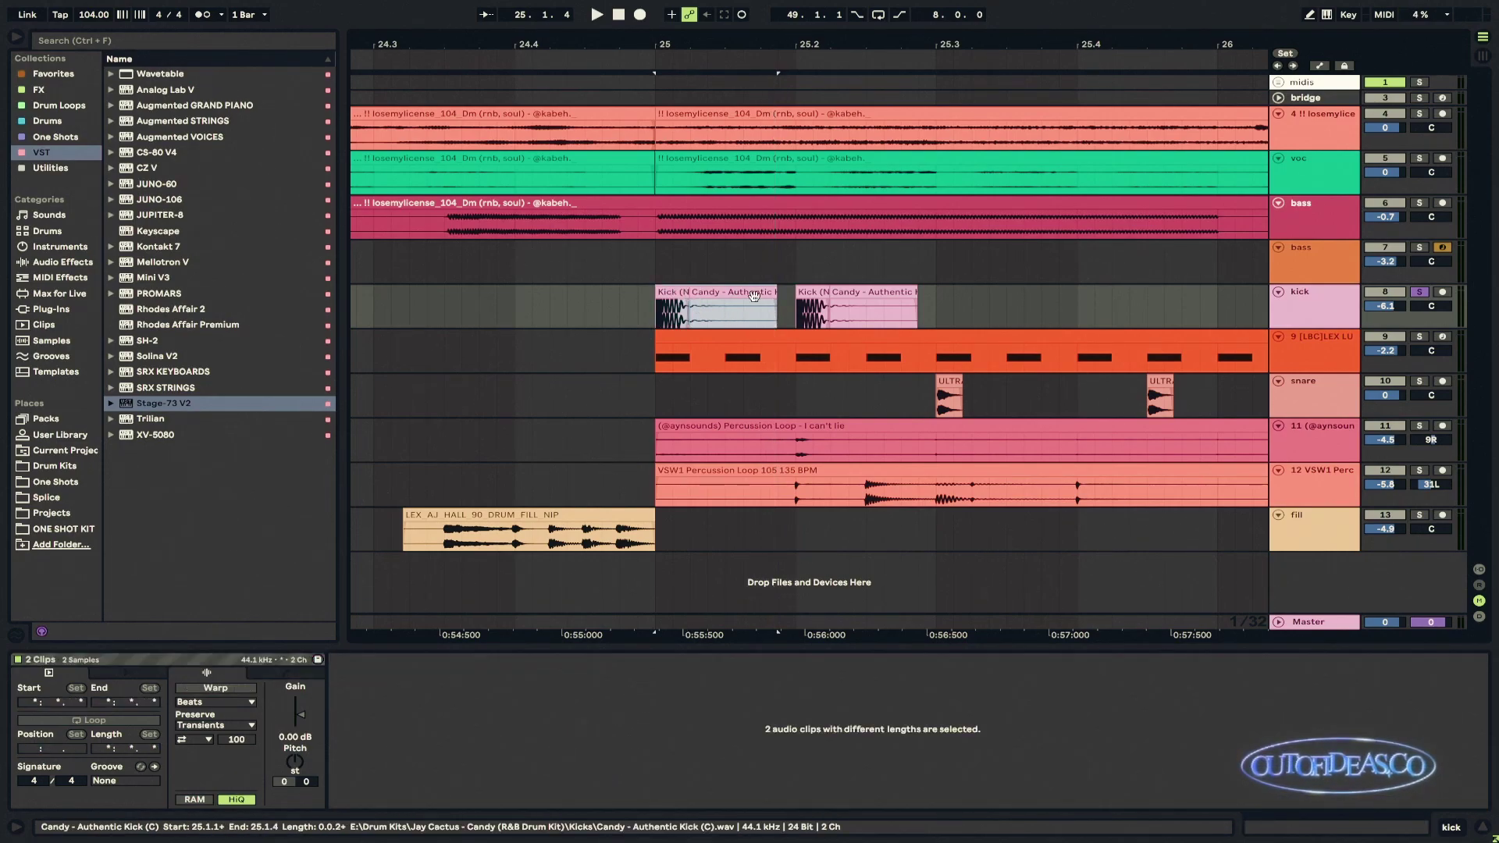
pyautogui.press('space')
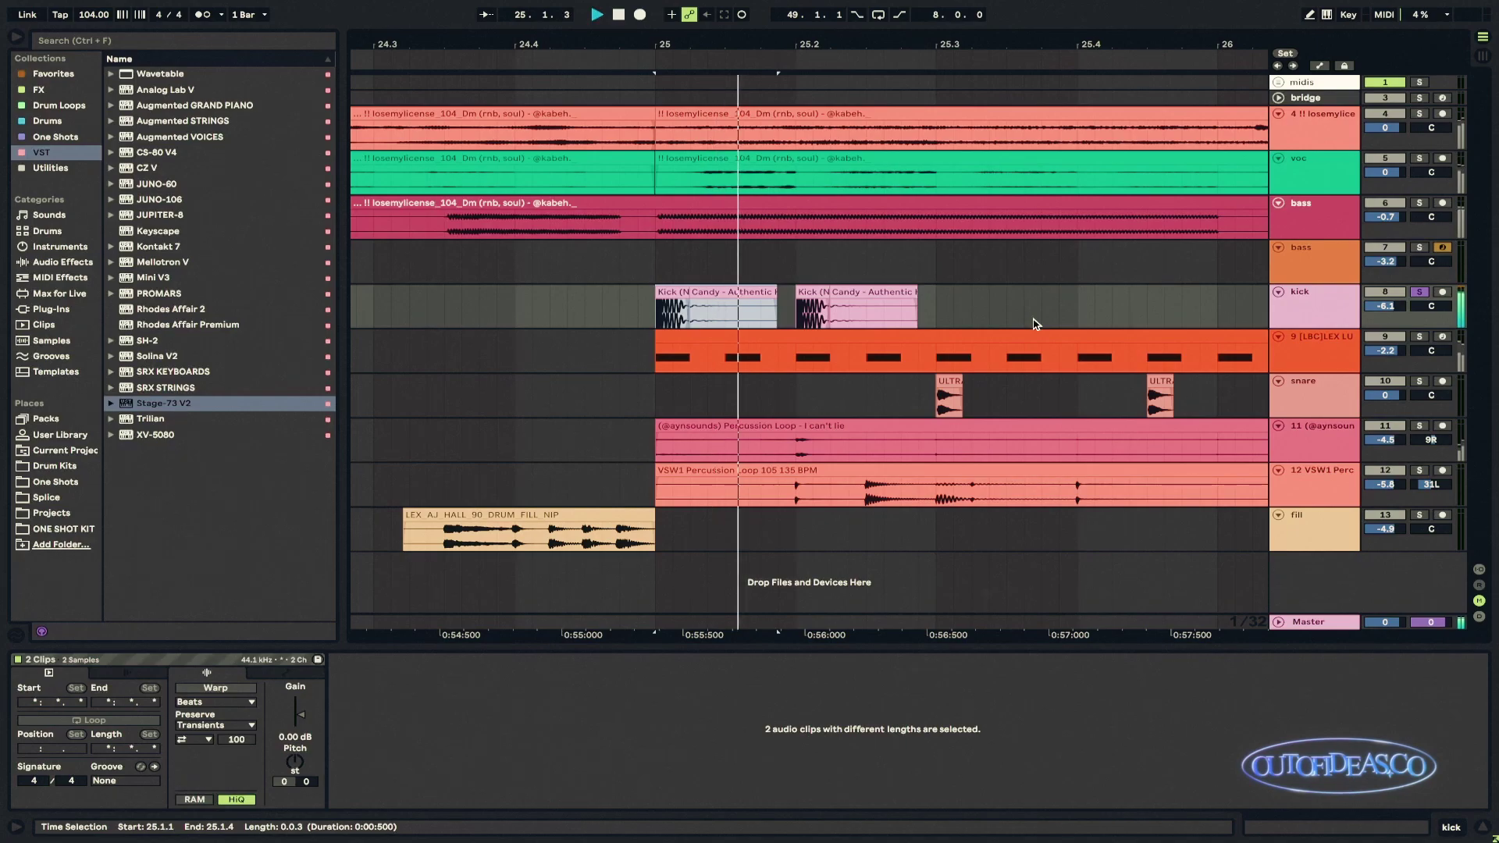
pyautogui.press('space')
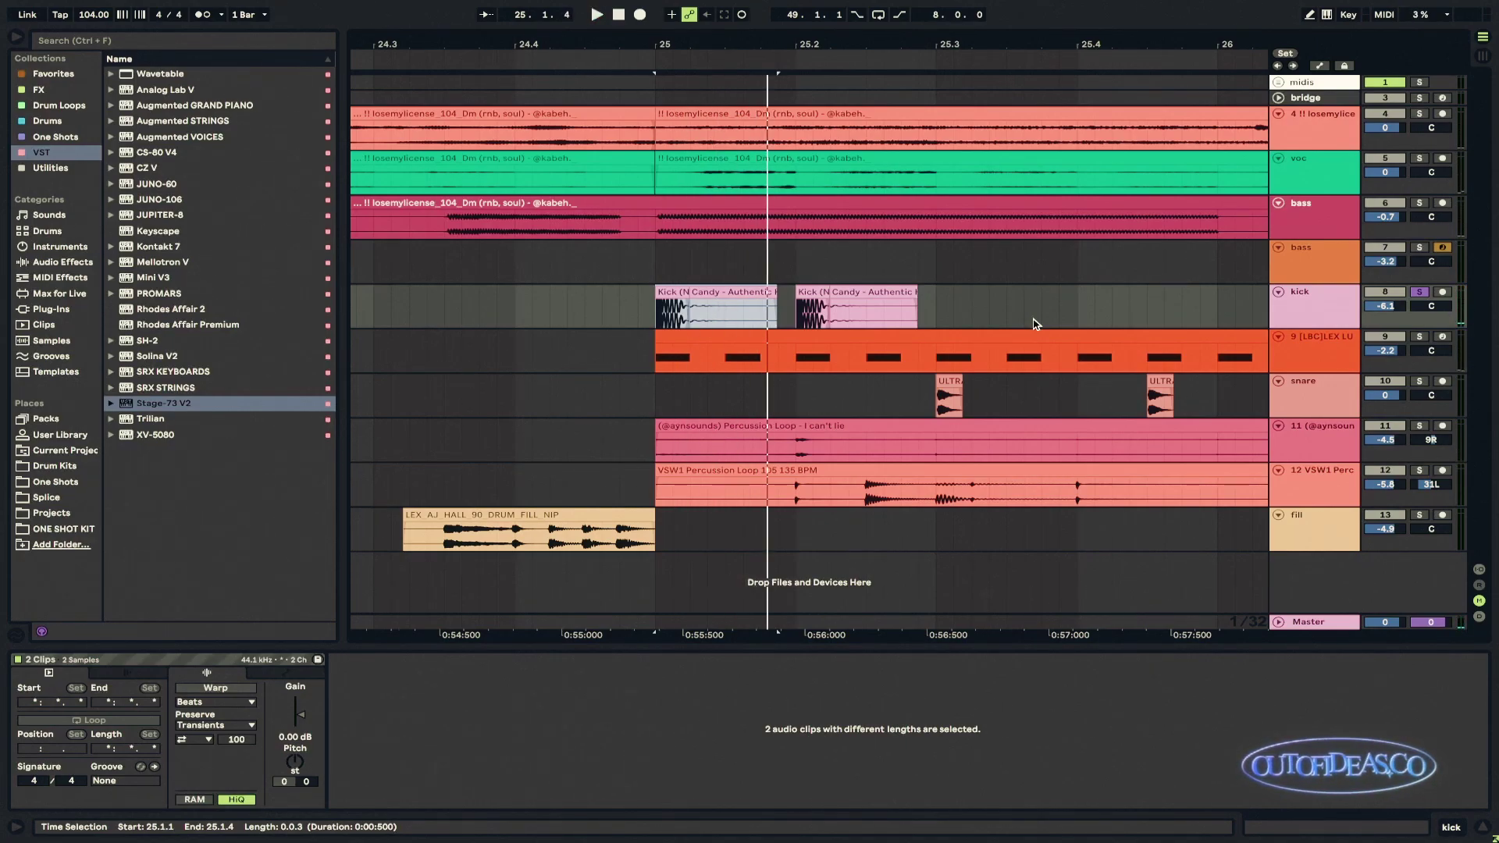
# Step: Examine the short Kick clip that is layered before the Candy kick at bar 25
pyautogui.press('-')
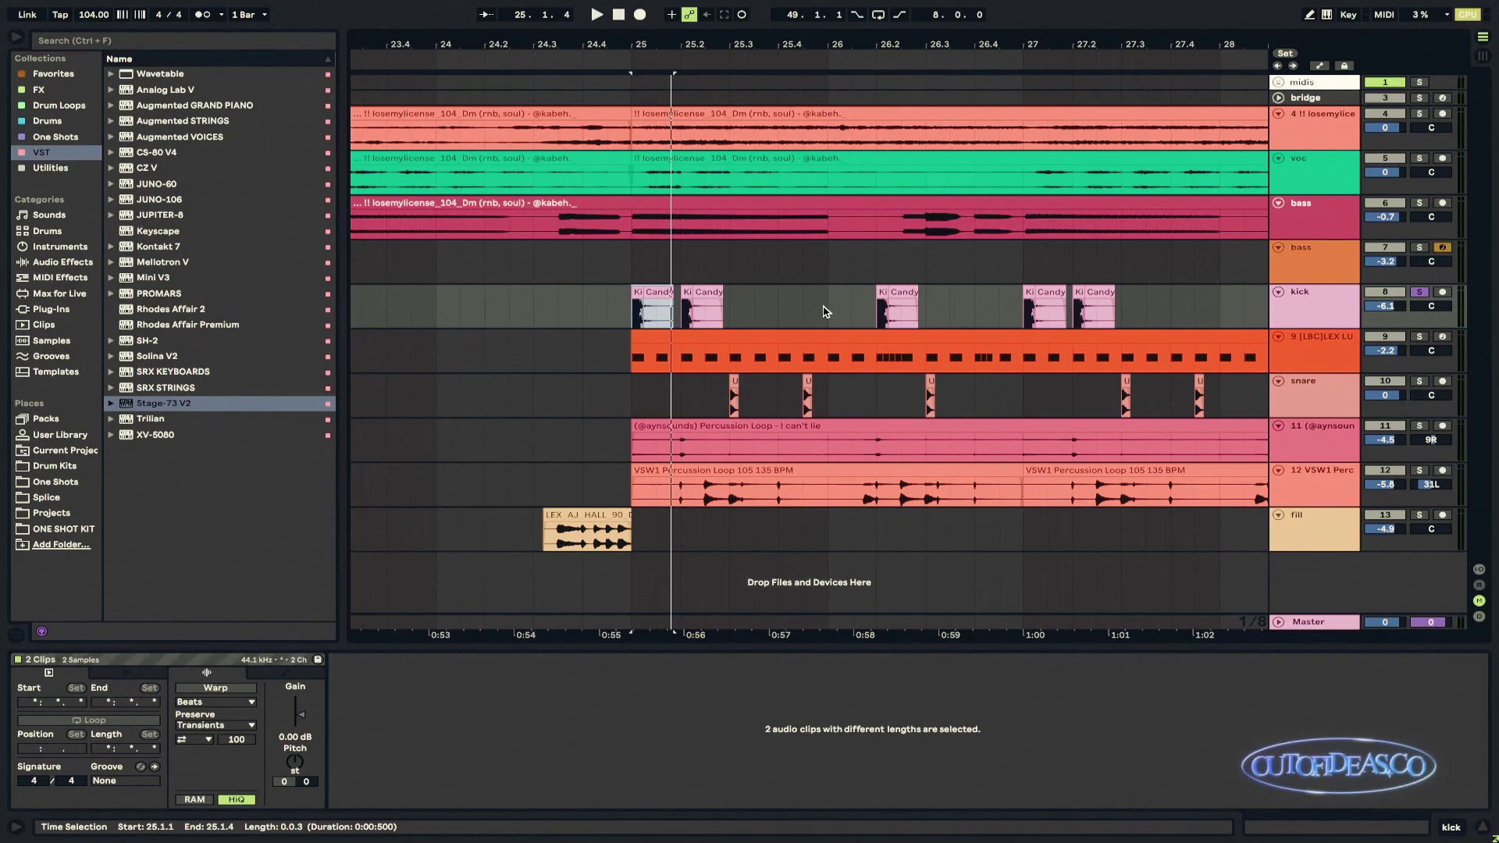
pyautogui.hscroll(2, 824, 311)
pyautogui.click(584, 304)
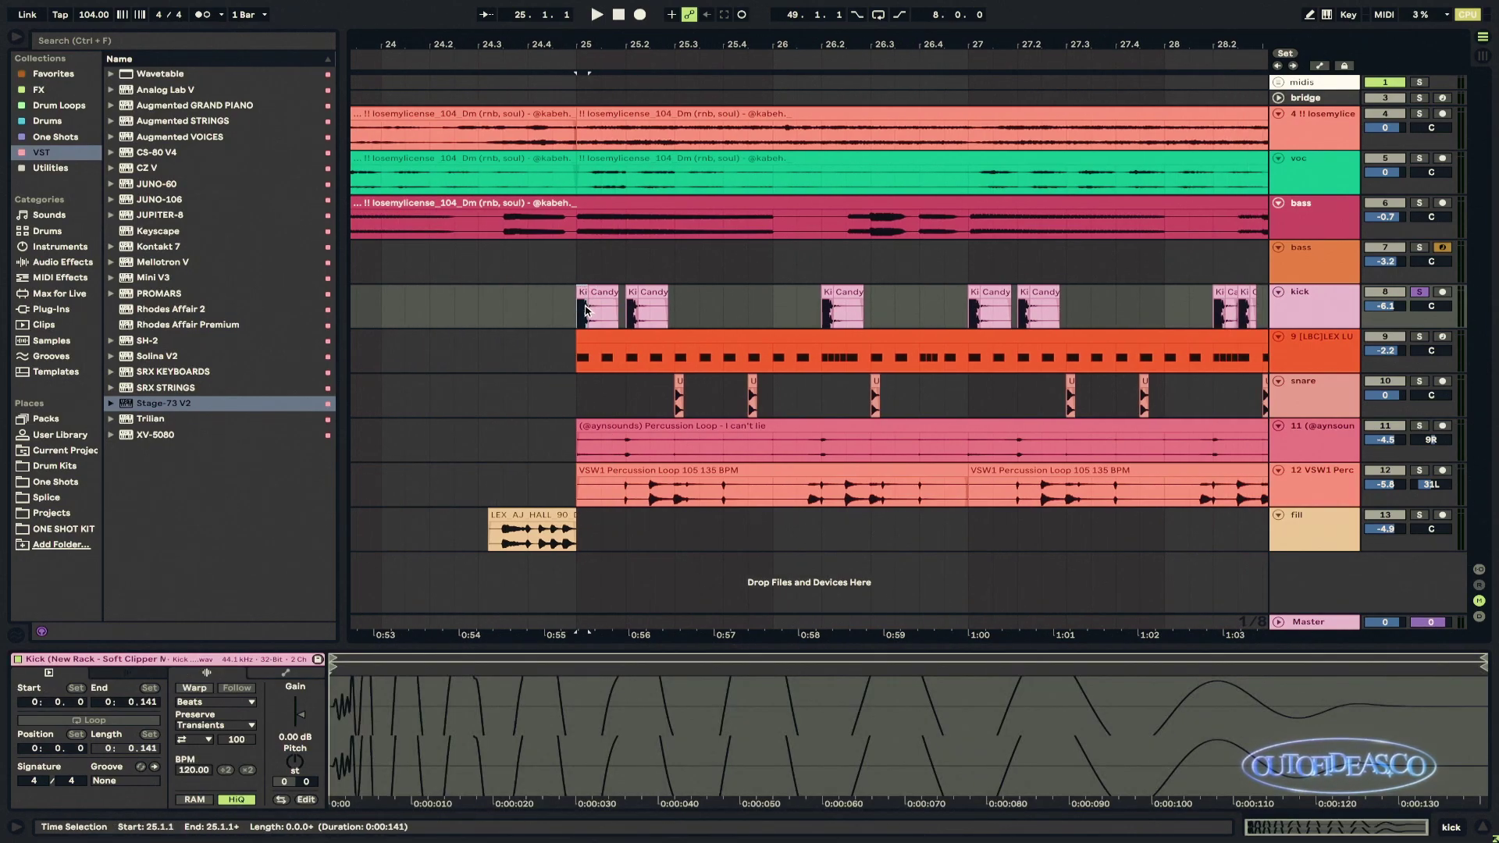
pyautogui.press('+')
pyautogui.keyDown('shift'); pyautogui.click(628, 319); pyautogui.keyUp('shift')
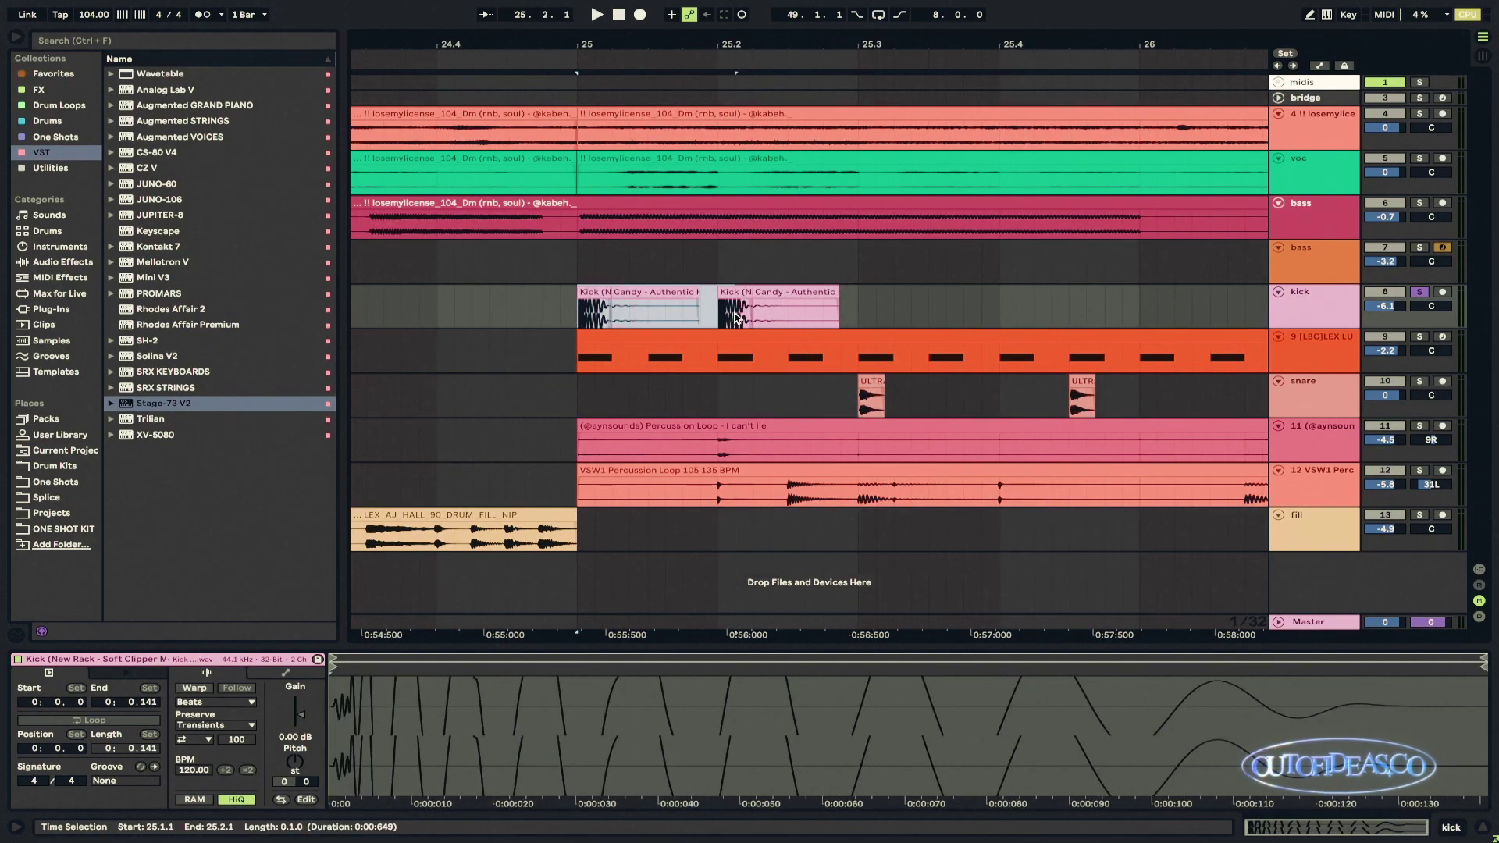
# Step: Select the LEX LUGER hat track's MIDI clip over bars 25 to 29 to view its notes
pyautogui.scroll(-3, 697, 318)
pyautogui.hscroll(4, 853, 338)
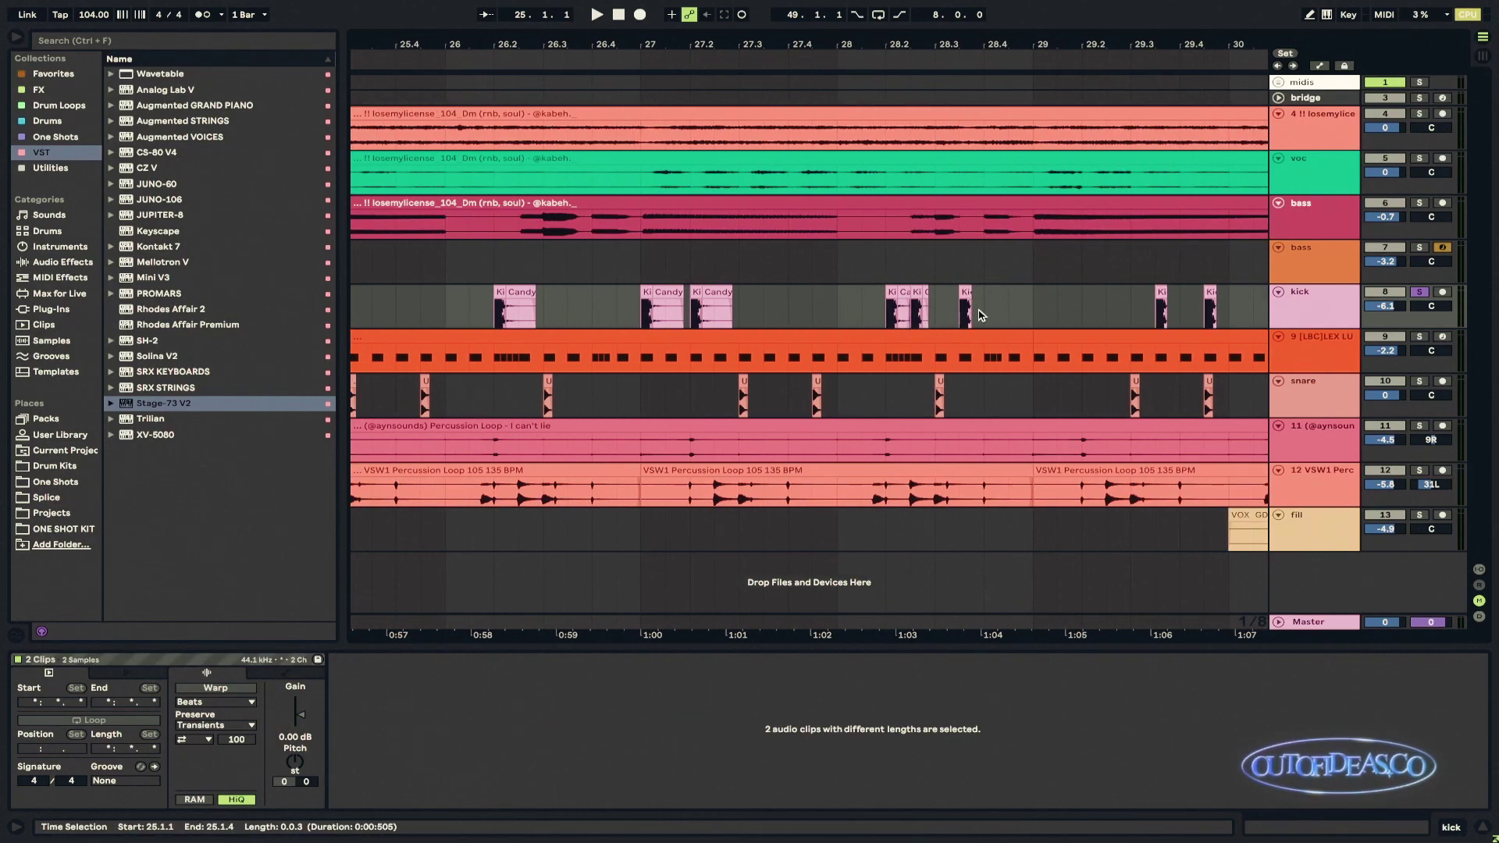
pyautogui.scroll(-4, 982, 328)
pyautogui.hscroll(3, 980, 328)
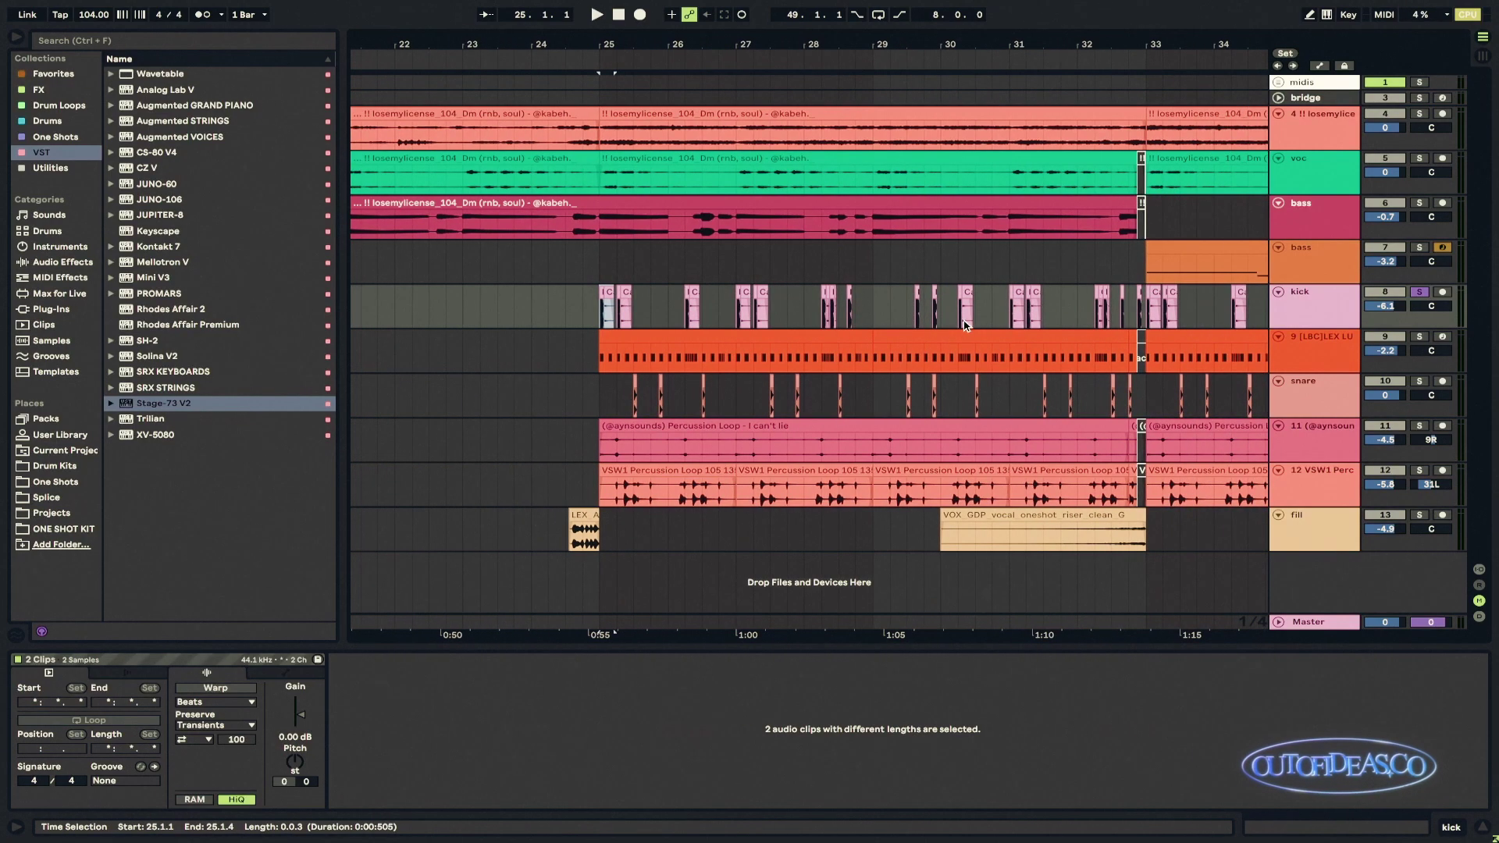
pyautogui.click(971, 334)
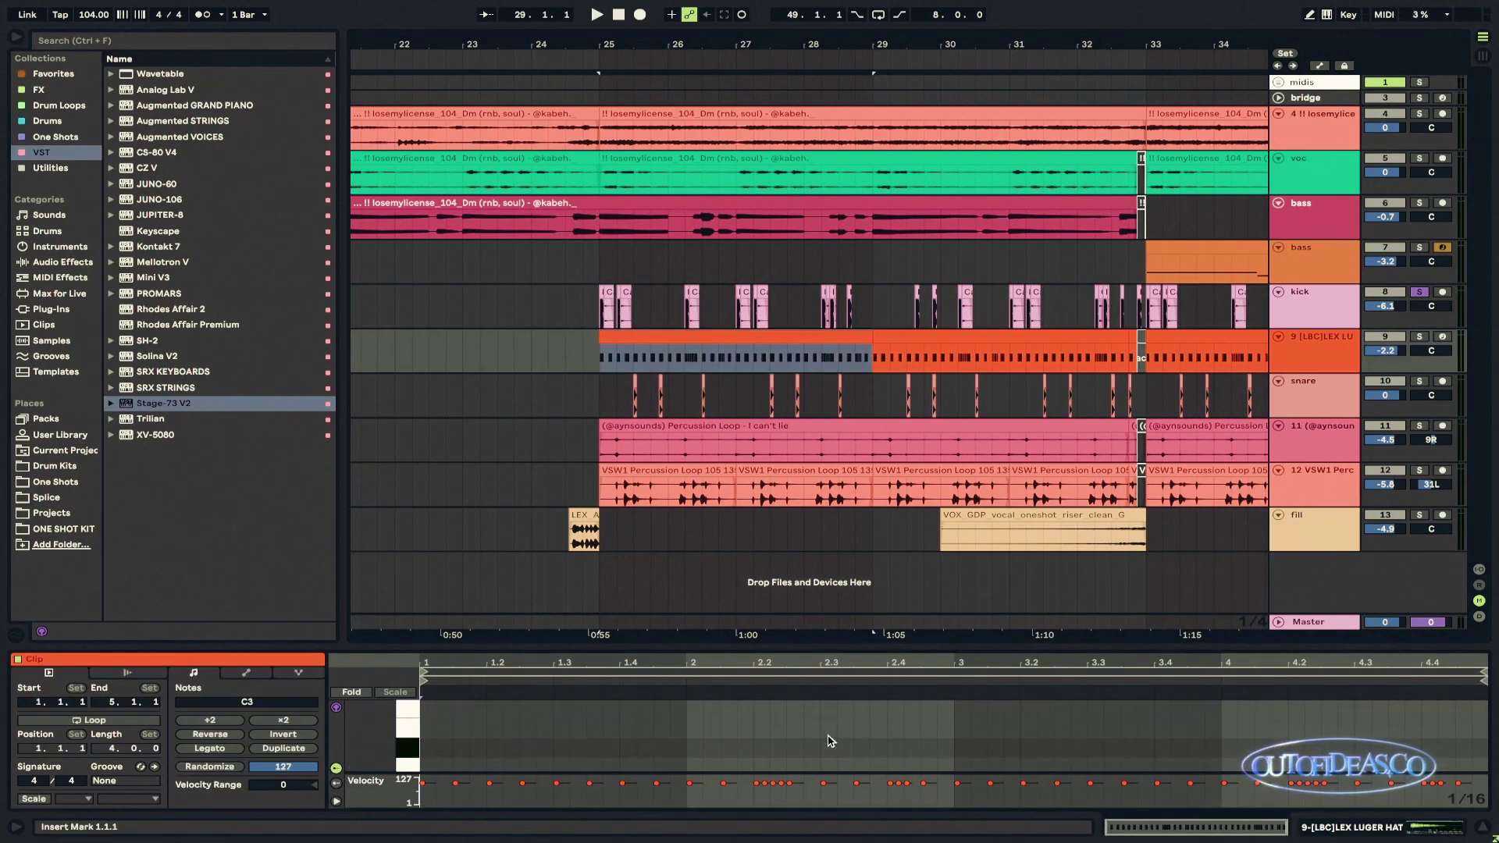
# Step: Play the soloed LEX LUGER hats from bar 25, first alone and again with the kick soloed too
pyautogui.press('space')
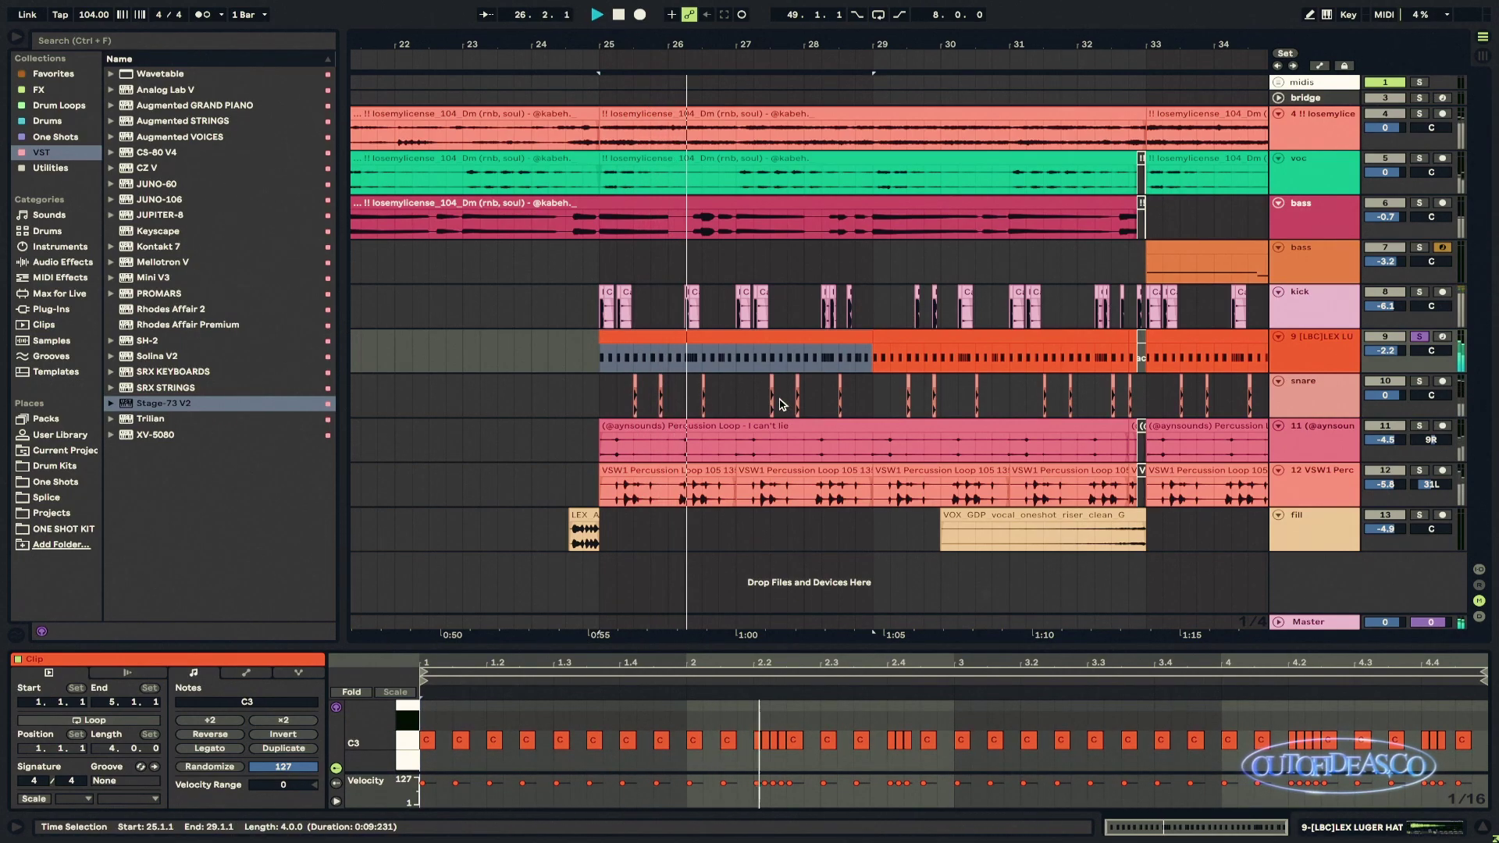
pyautogui.click(1357, 311)
pyautogui.press('space')
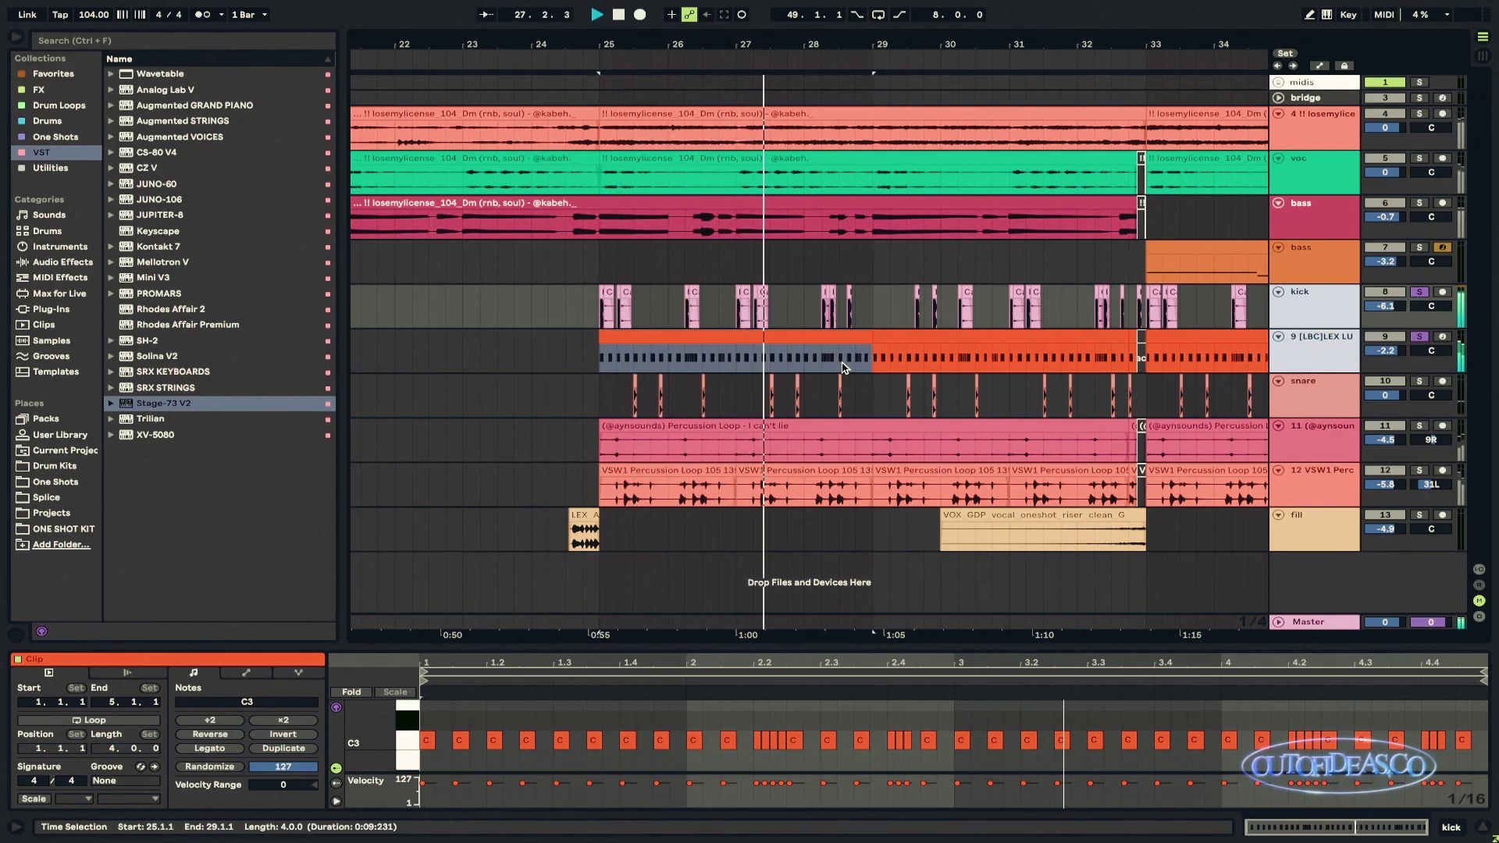
# Step: Solo the kick, hat and snare tracks and play them together from bar 25
pyautogui.click(597, 400)
pyautogui.press('space')
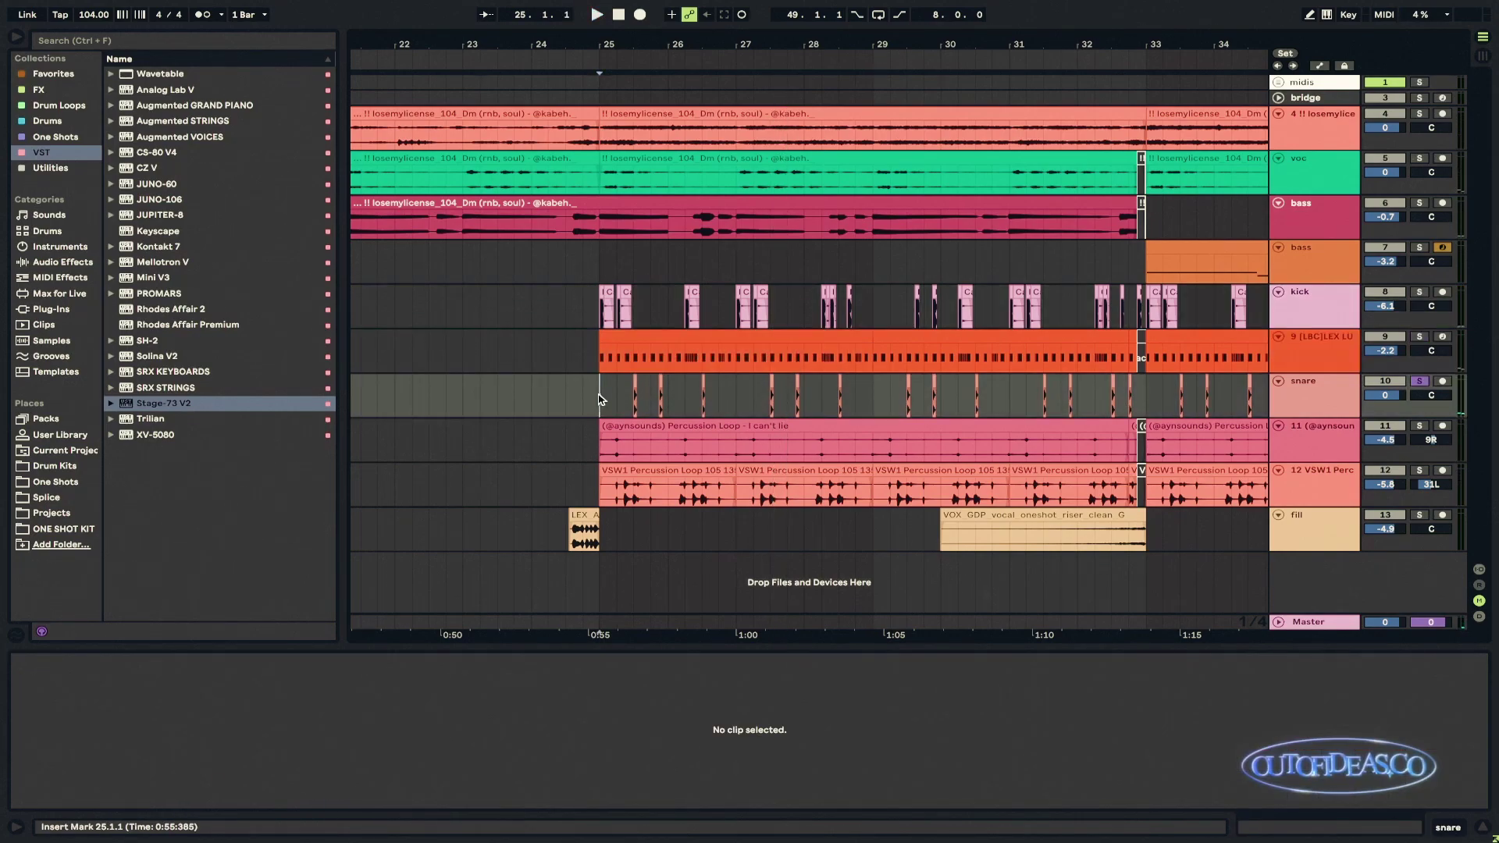
pyautogui.click(1301, 401)
pyautogui.keyDown('shift'); pyautogui.click(1317, 318); pyautogui.keyUp('shift')
pyautogui.press('s')
pyautogui.press('space')
# Step: Follow the snare hits against the kick and hats, and examine the ULTRA Snare clip at 28.3 up close
pyautogui.click(608, 401)
pyautogui.press('+')
pyautogui.press('+')
pyautogui.press('+')
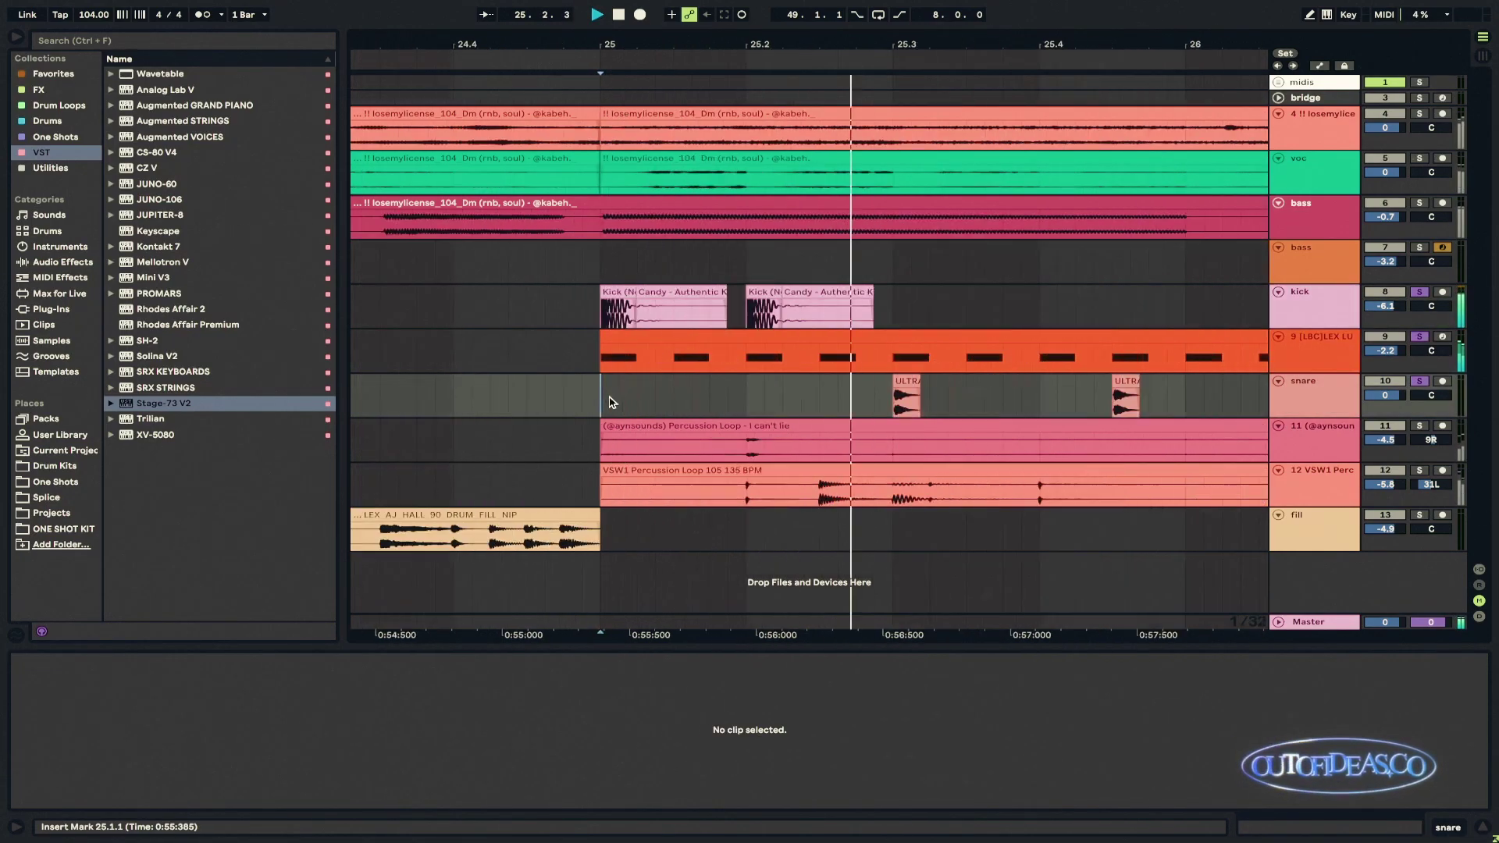
pyautogui.hscroll(4, 974, 415)
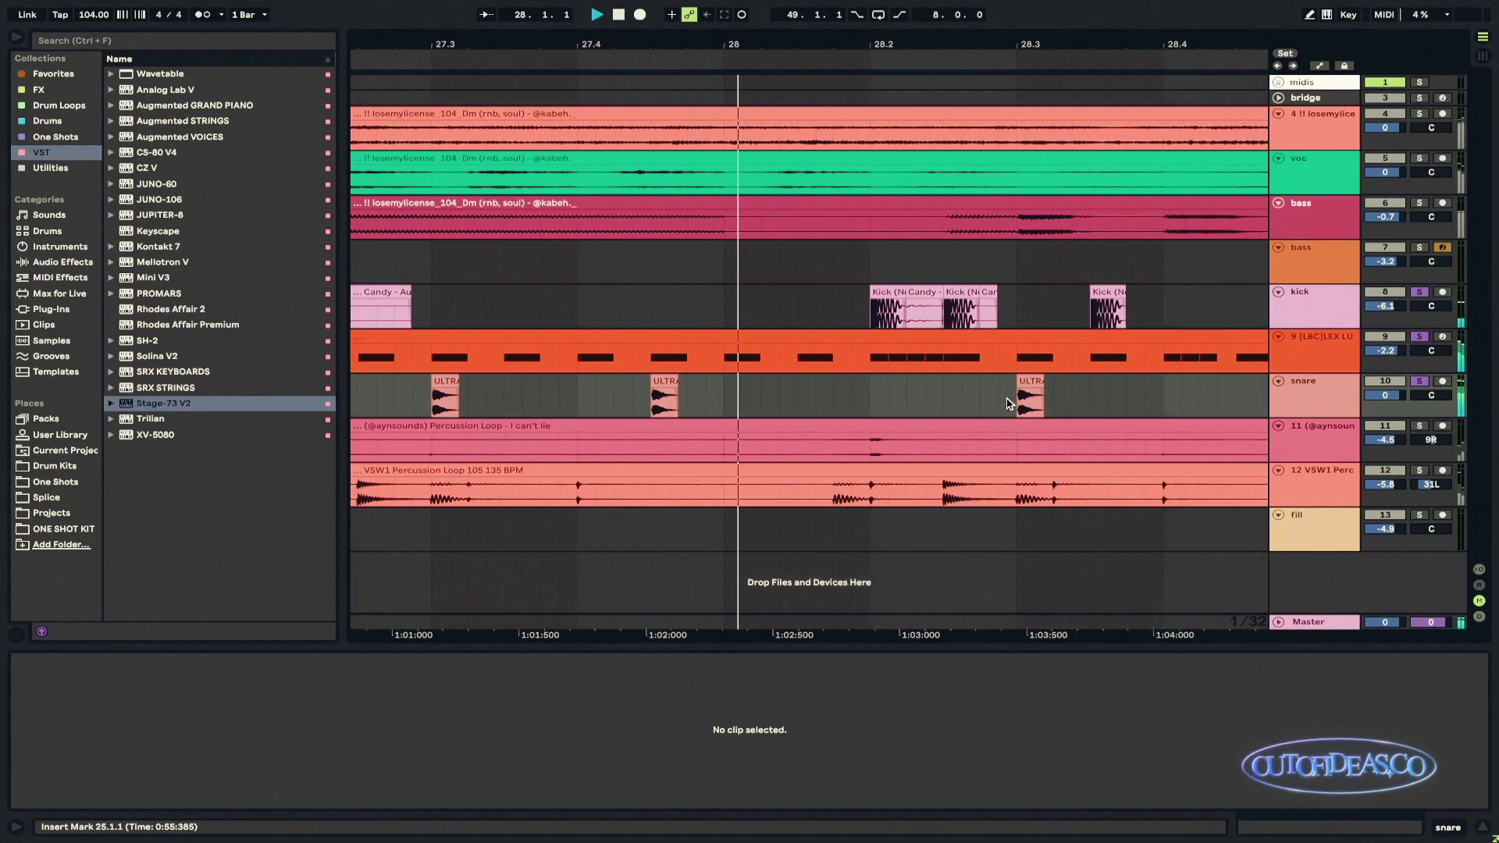
pyautogui.press('space')
pyautogui.scroll(5, 826, 407)
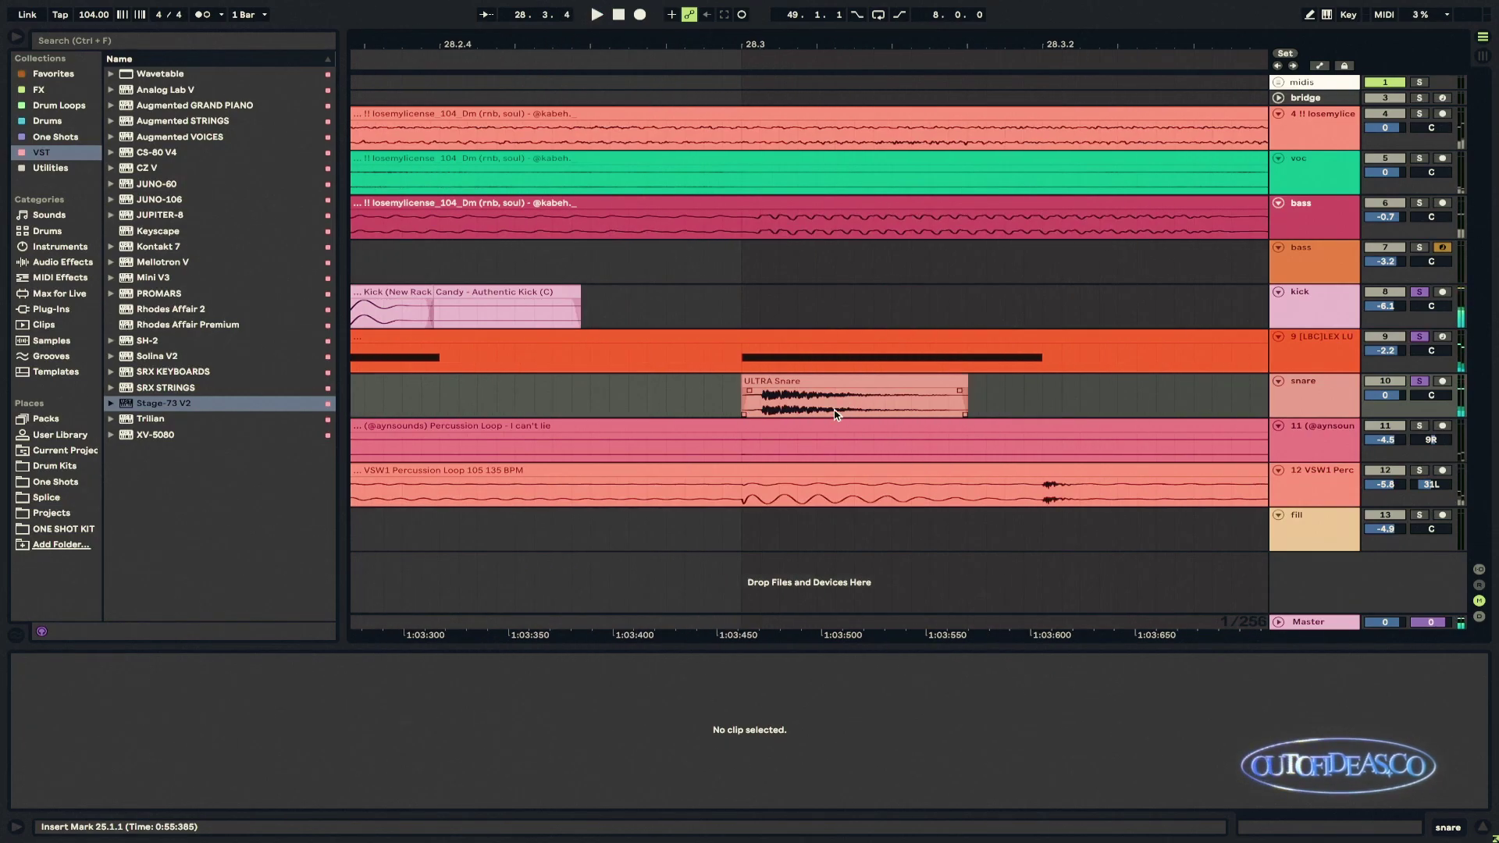
pyautogui.scroll(-8, 769, 402)
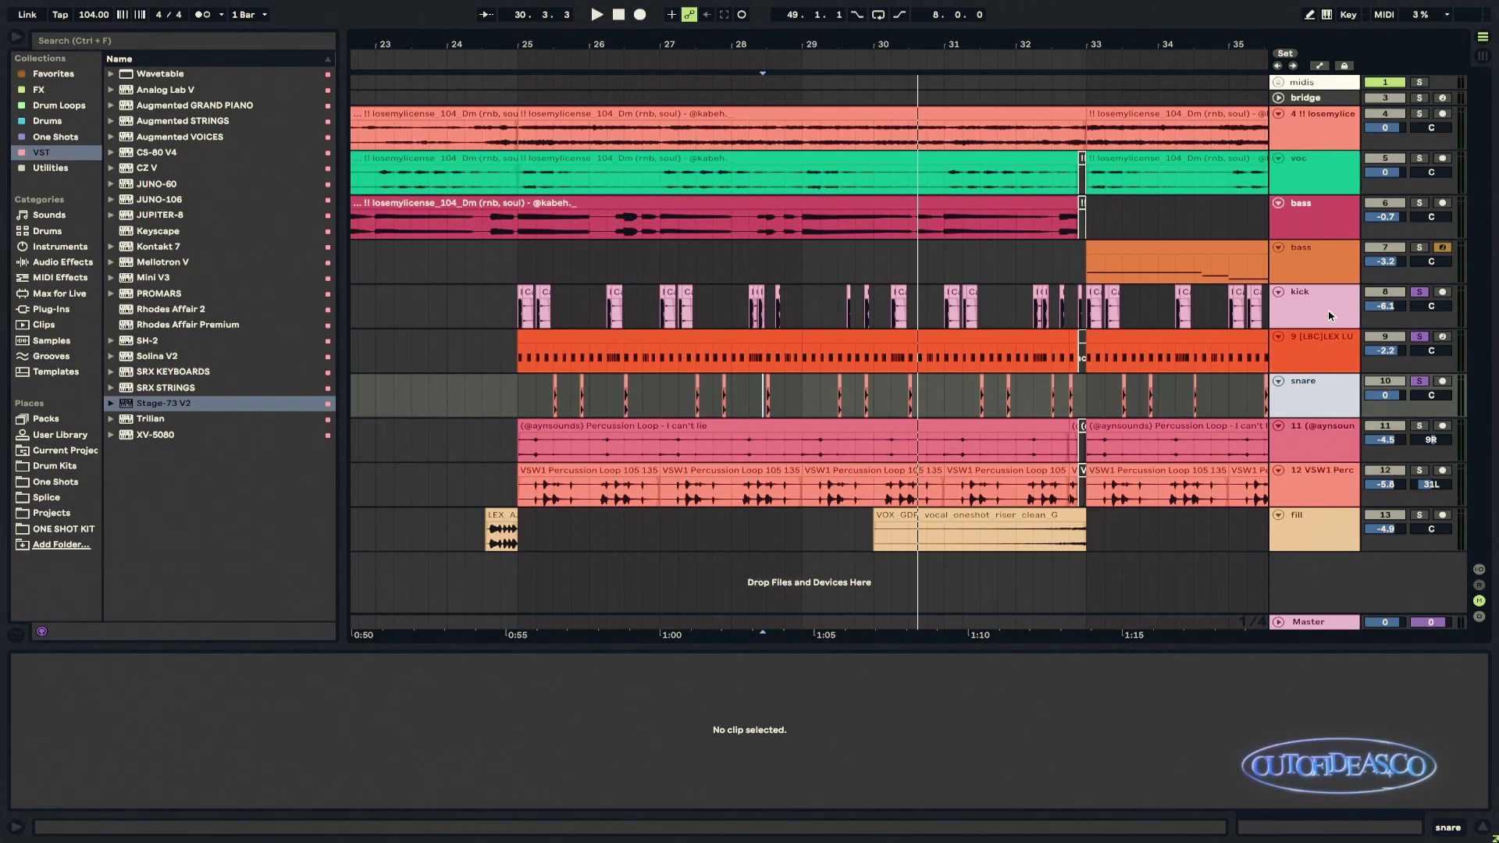
# Step: Select the "Percussion Loop - I can't lie" clip at bar 25 and play it soloed
pyautogui.click(1325, 457)
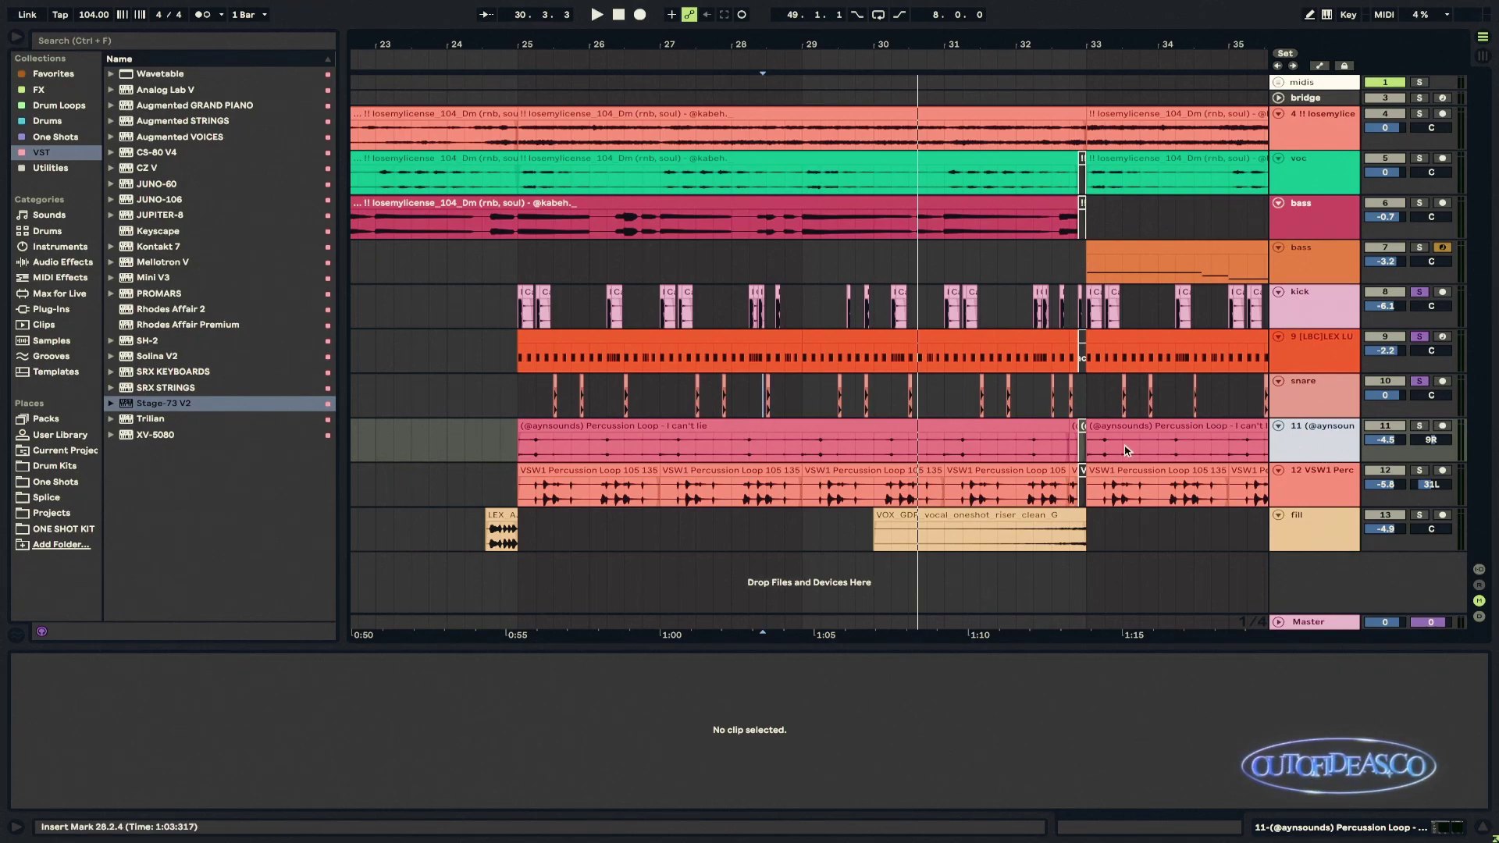
pyautogui.click(619, 423)
pyautogui.press('space')
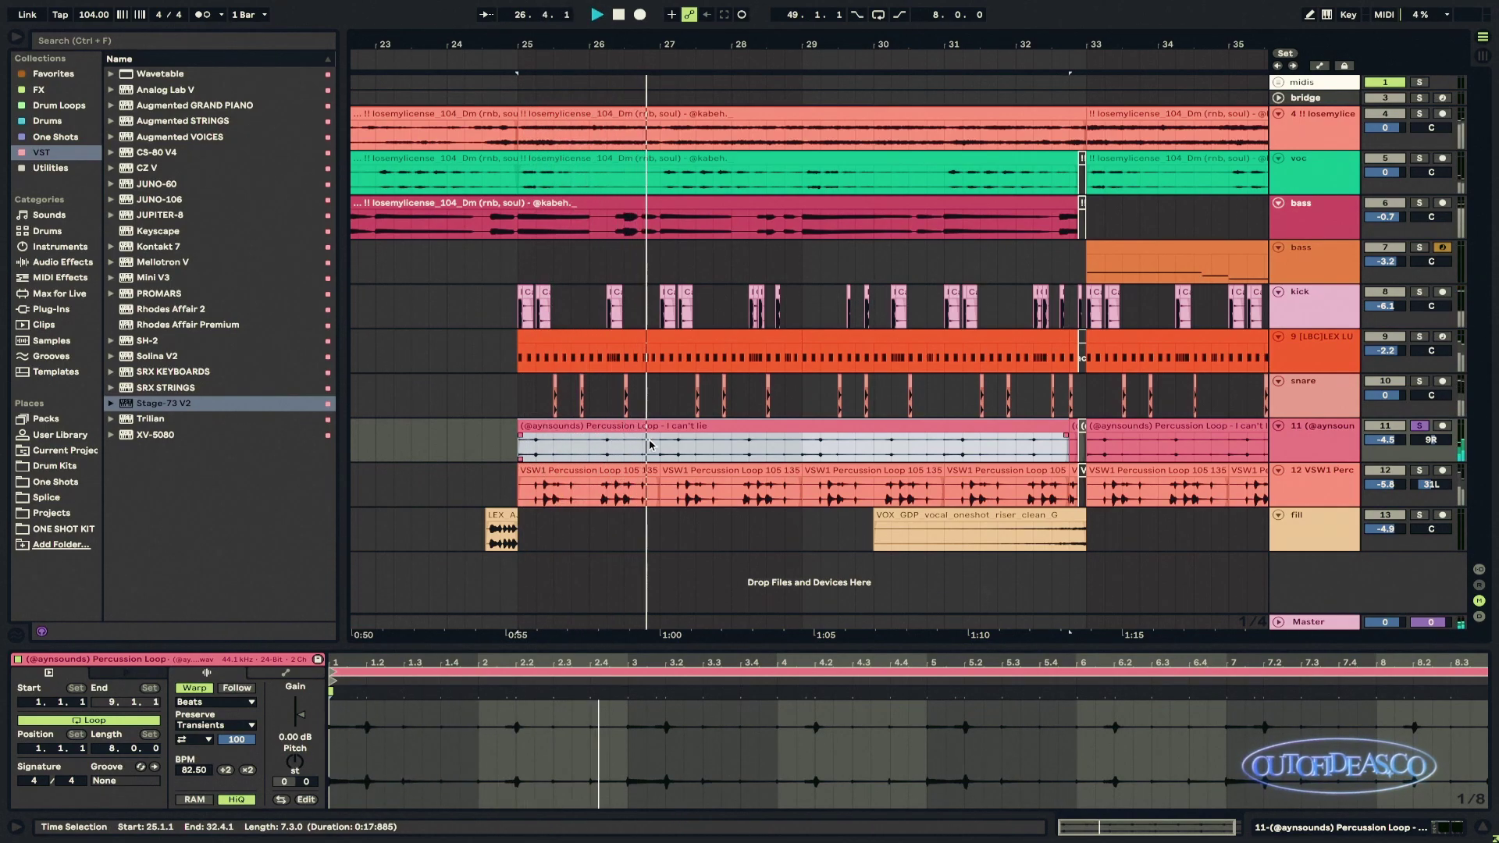
pyautogui.press('space')
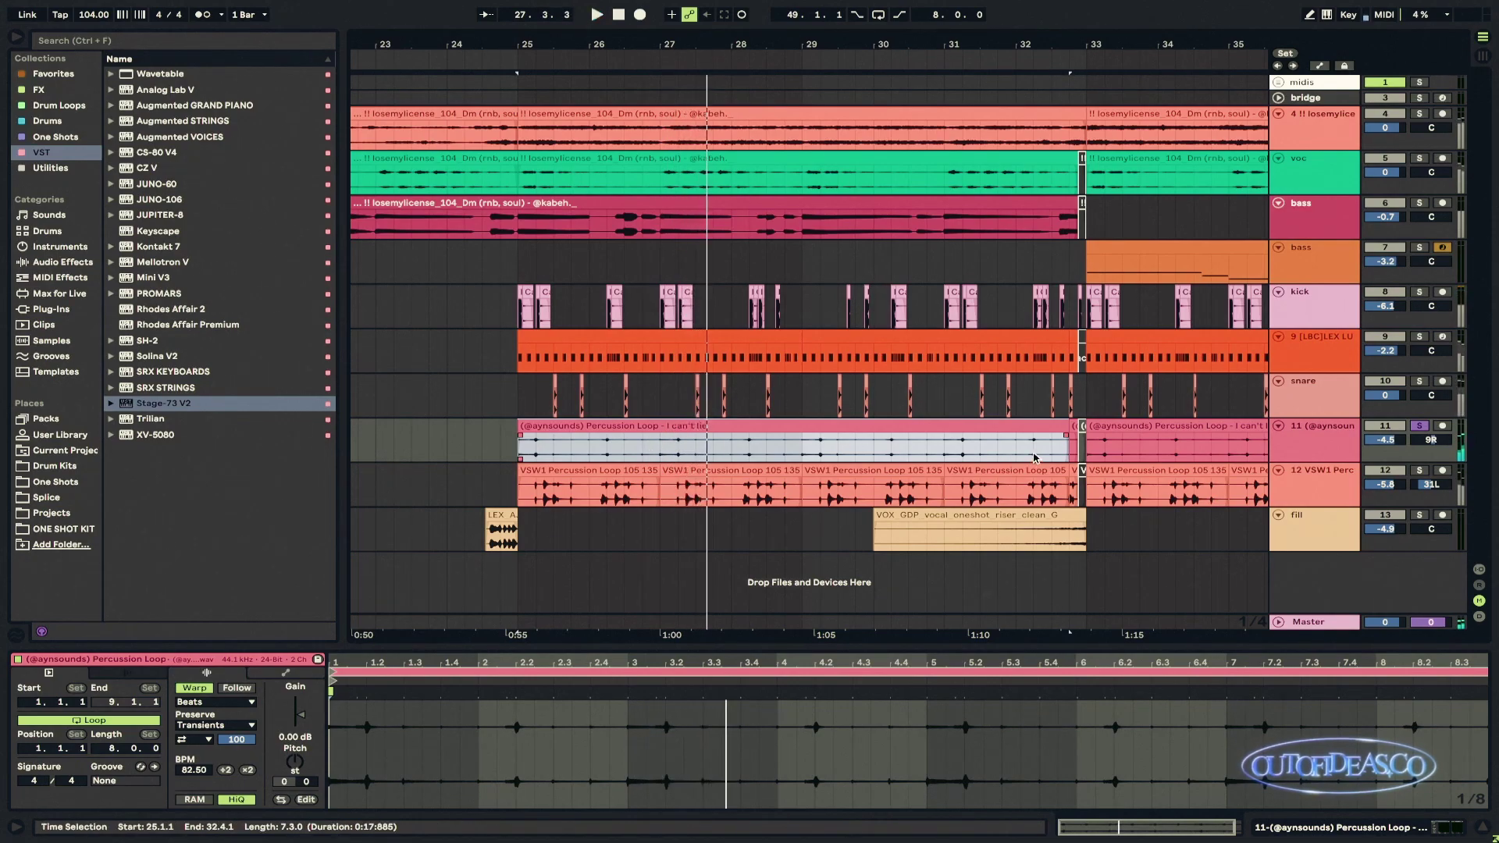
# Step: Inspect the Pro-Q 3 and Valhalla reverb effects on the "I can't lie" percussion loop track
pyautogui.click(1304, 440)
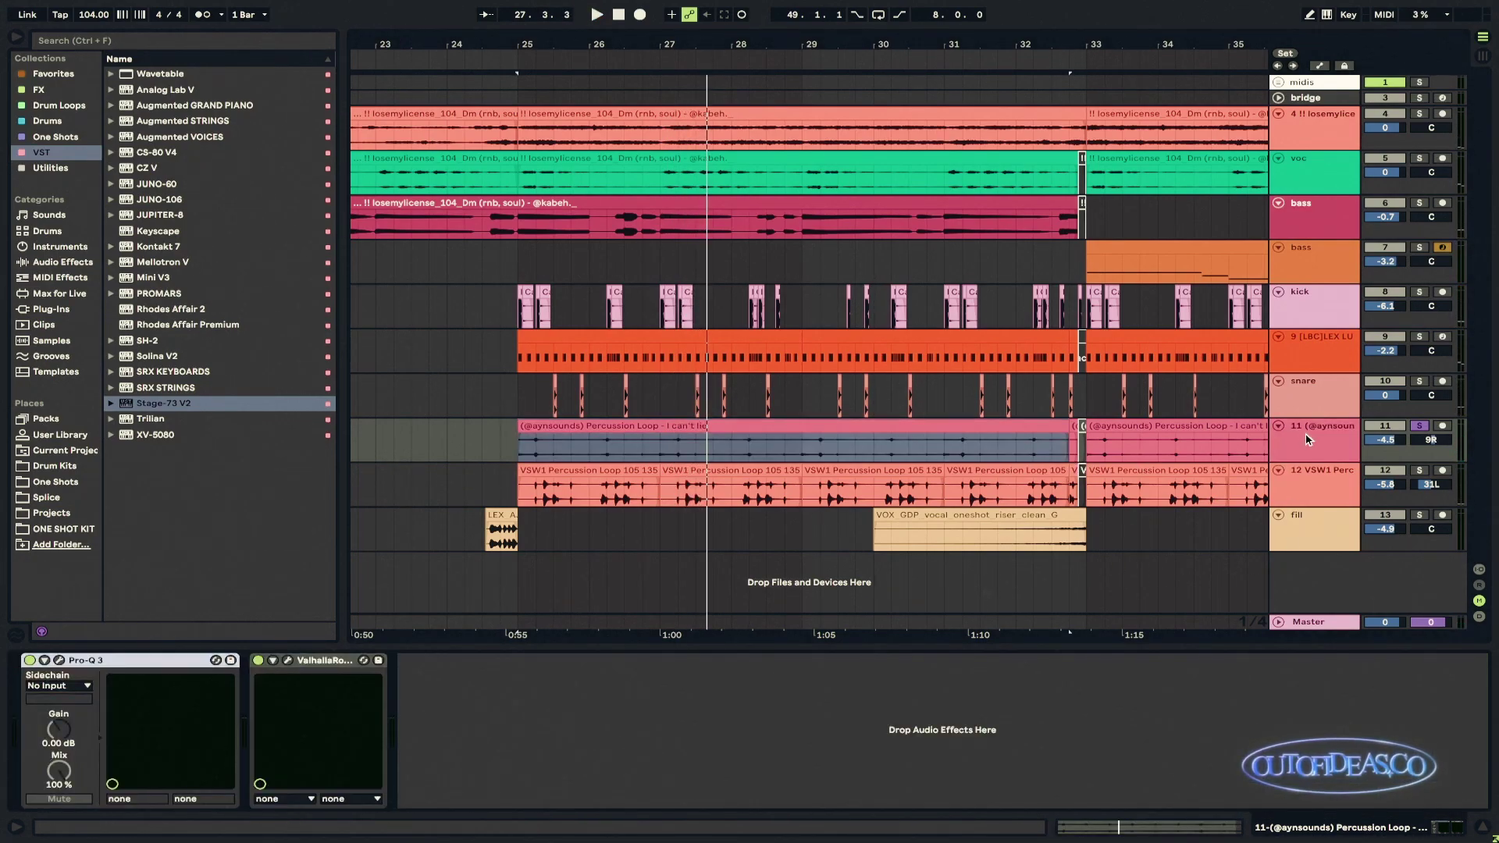
pyautogui.click(59, 660)
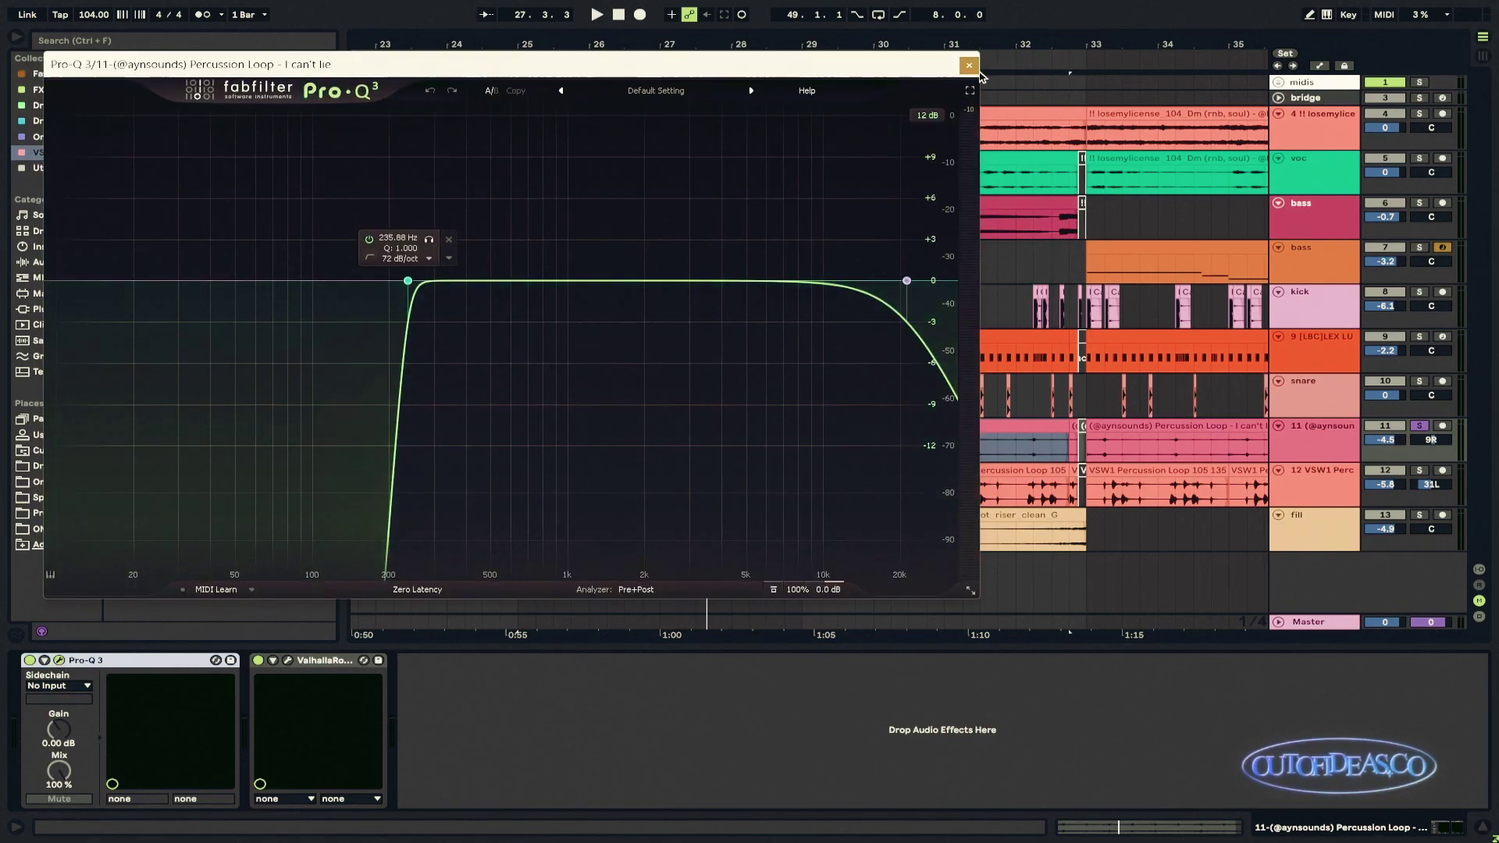
pyautogui.click(969, 69)
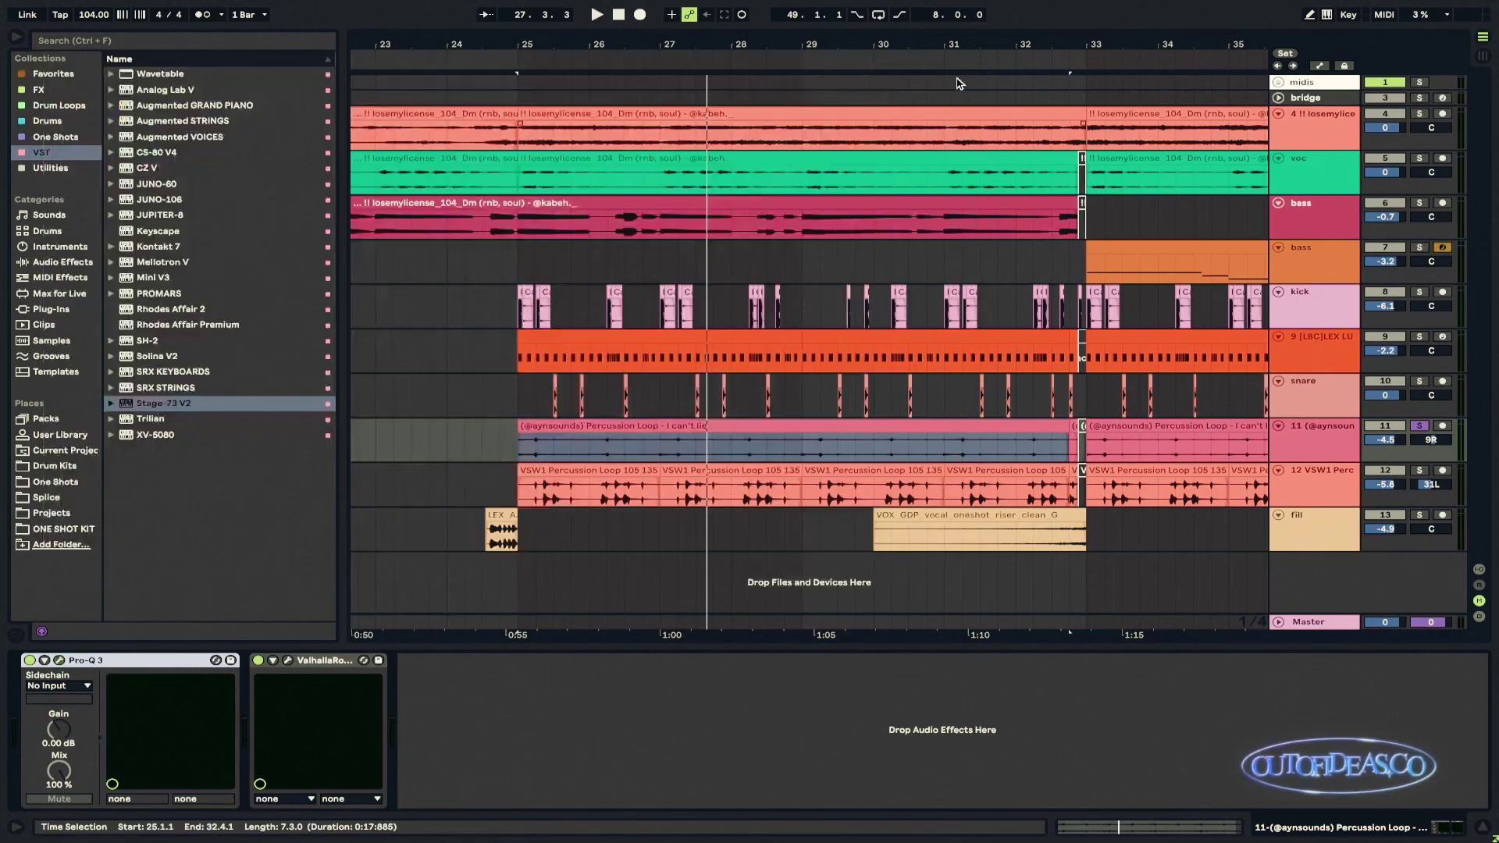
pyautogui.click(290, 661)
pyautogui.click(761, 77)
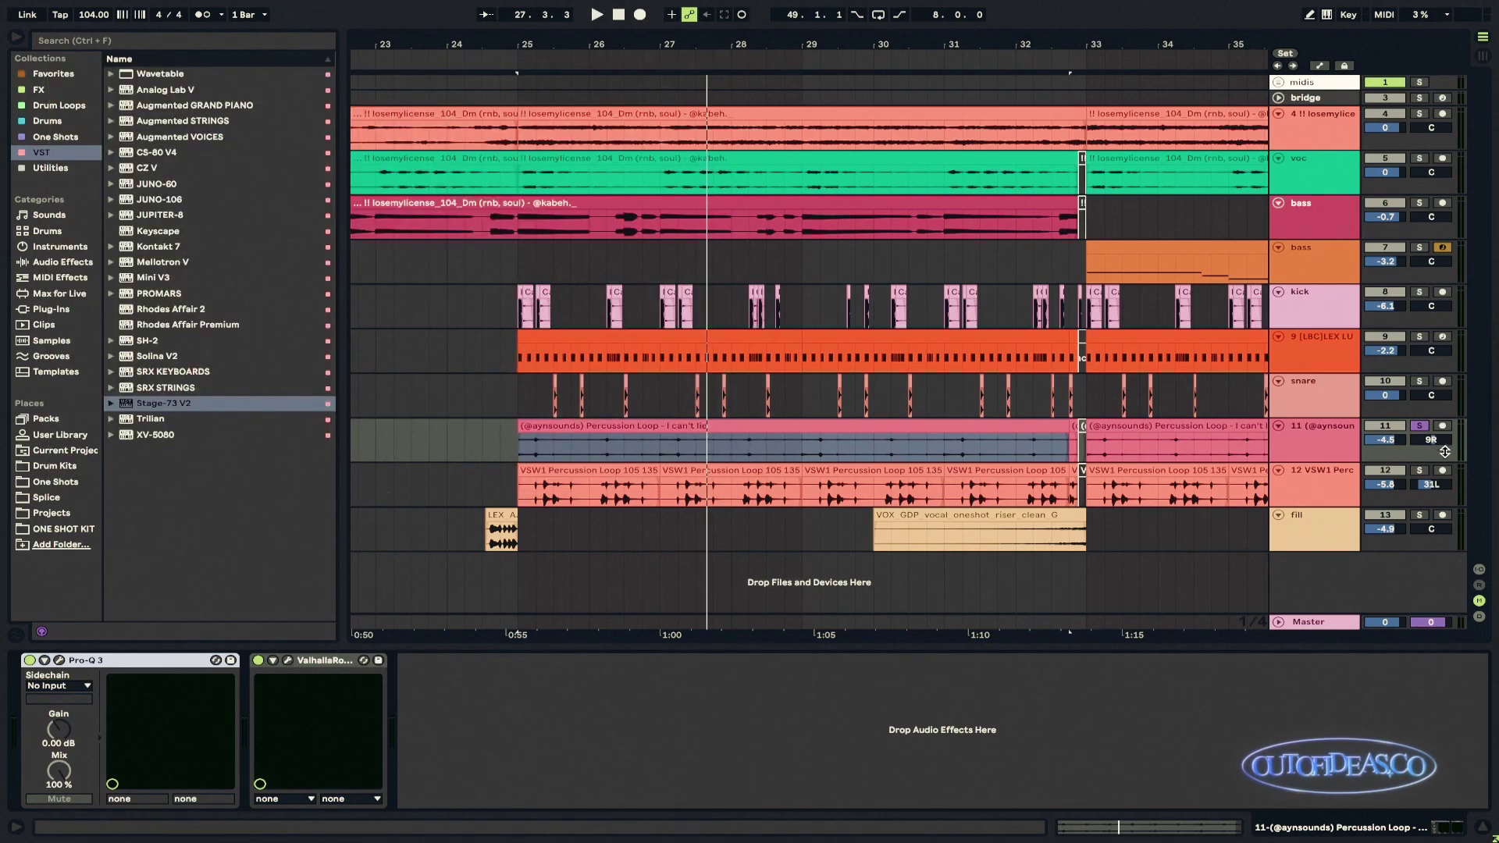
# Step: Solo the kick, hat, snare and first percussion loop tracks and play them from bar 25, bringing in the bass
pyautogui.click(1325, 433)
pyautogui.keyDown('shift'); pyautogui.click(1326, 313); pyautogui.keyUp('shift')
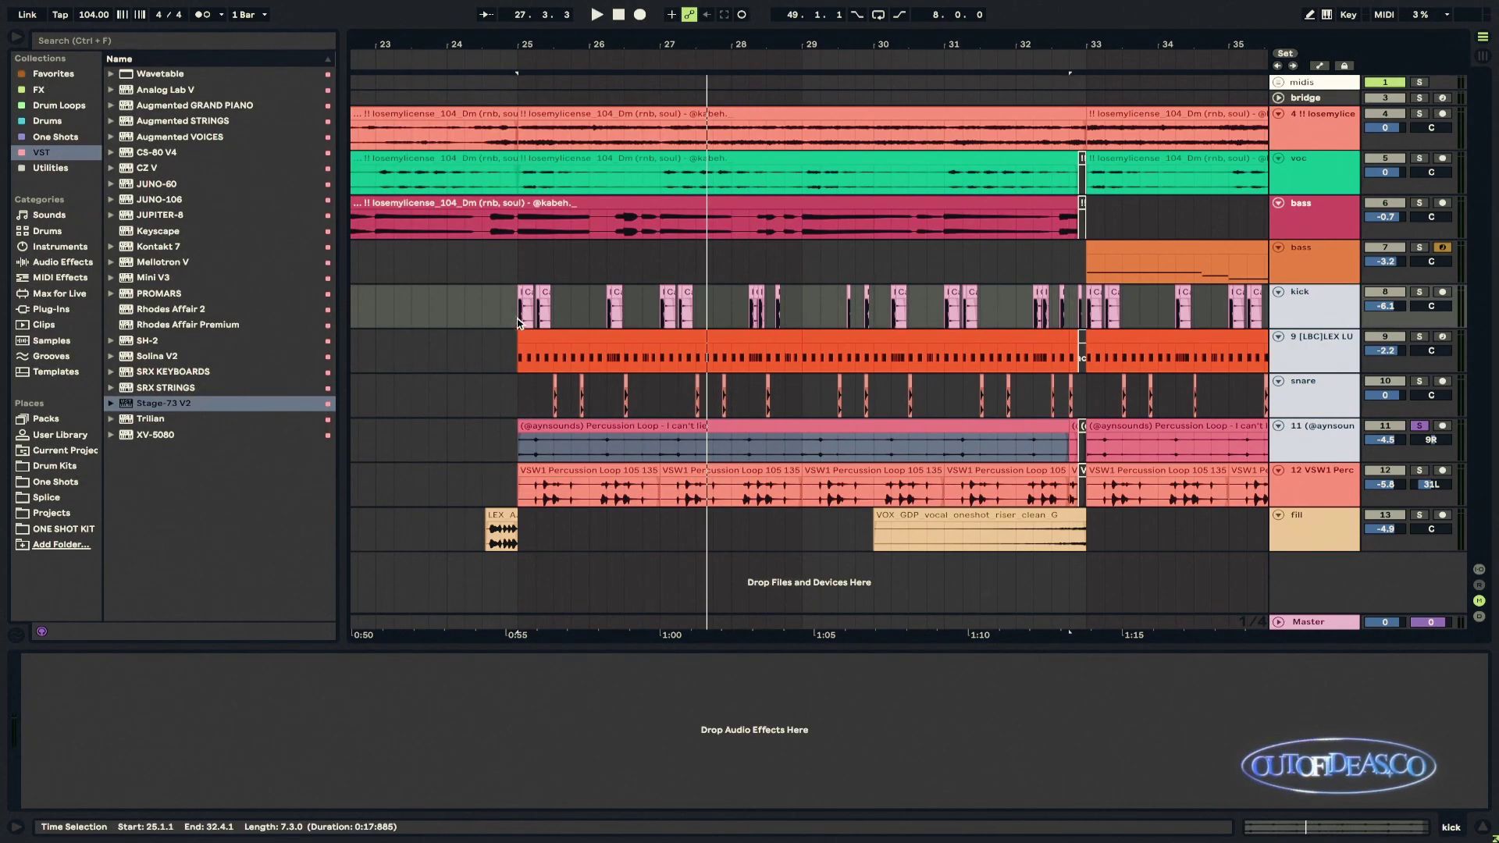
pyautogui.press('space')
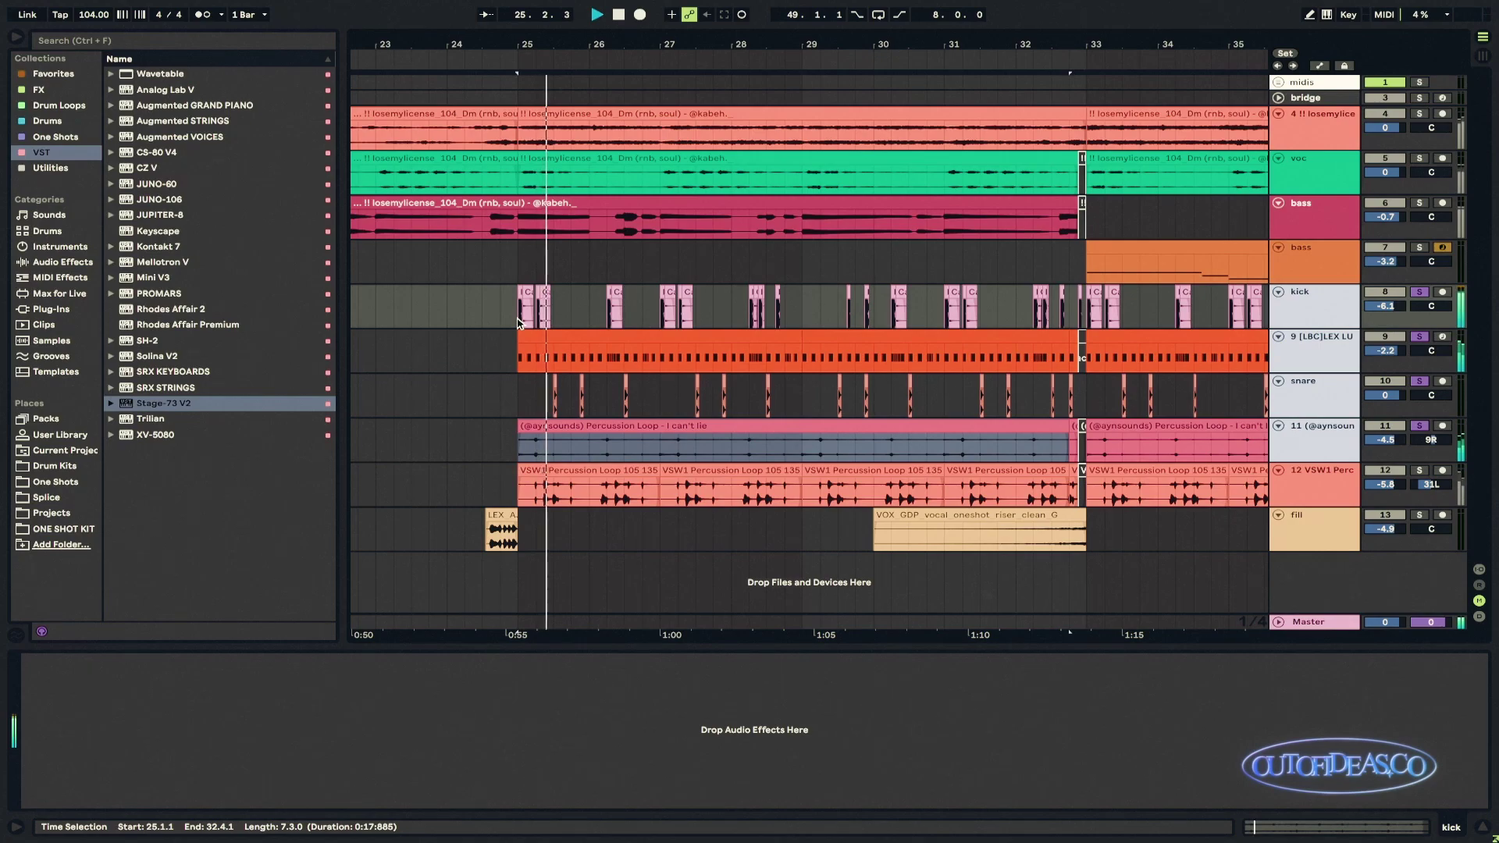
pyautogui.click(1425, 203)
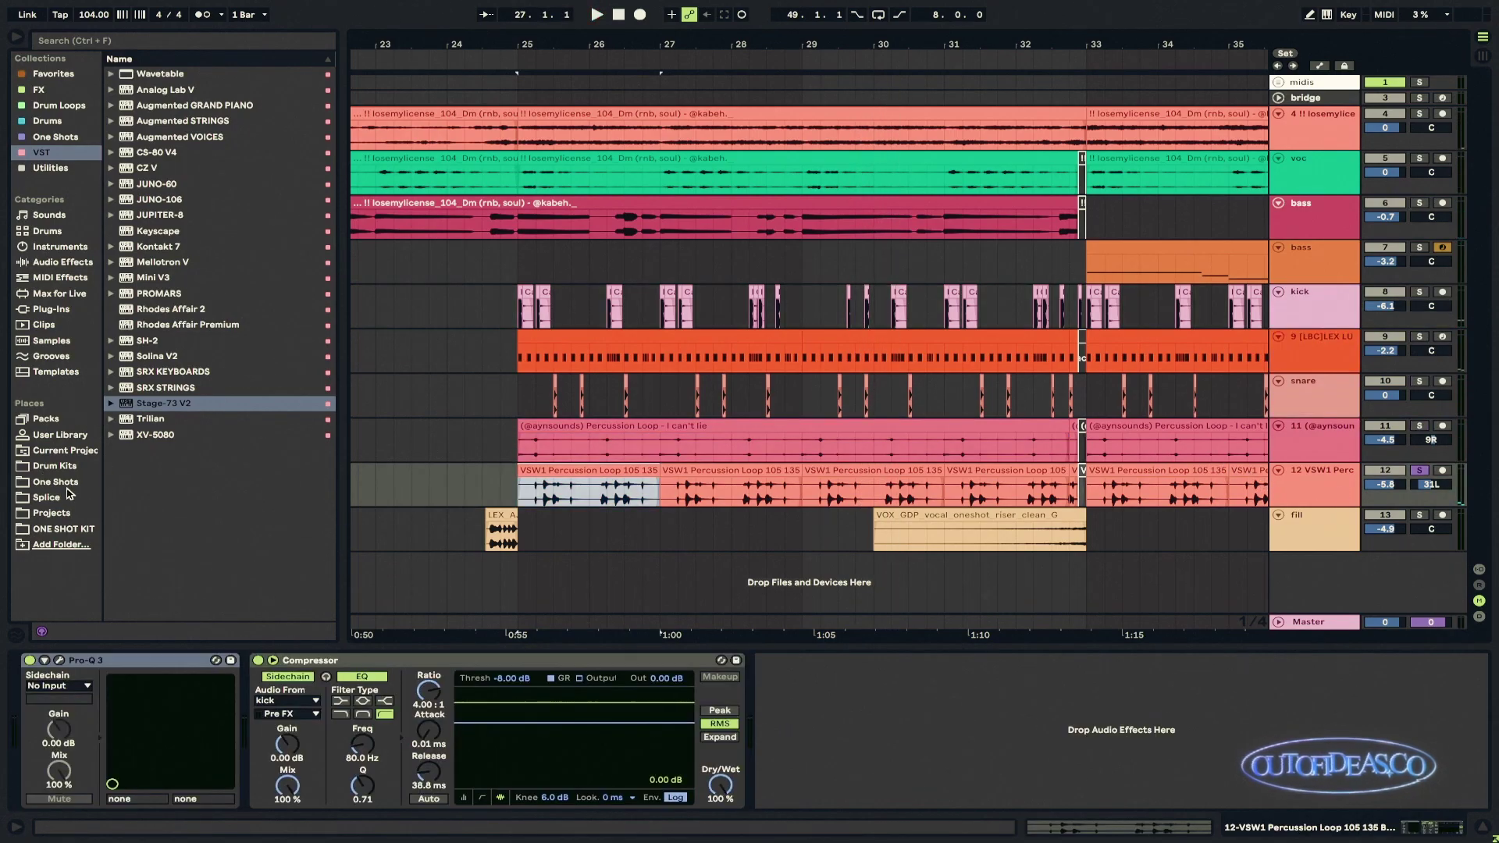
# Step: Search the whole sample library for "percussion", browse the VSW1 Percussion samples, and clear the search
pyautogui.click(54, 467)
pyautogui.click(181, 40)
pyautogui.write('percussion')
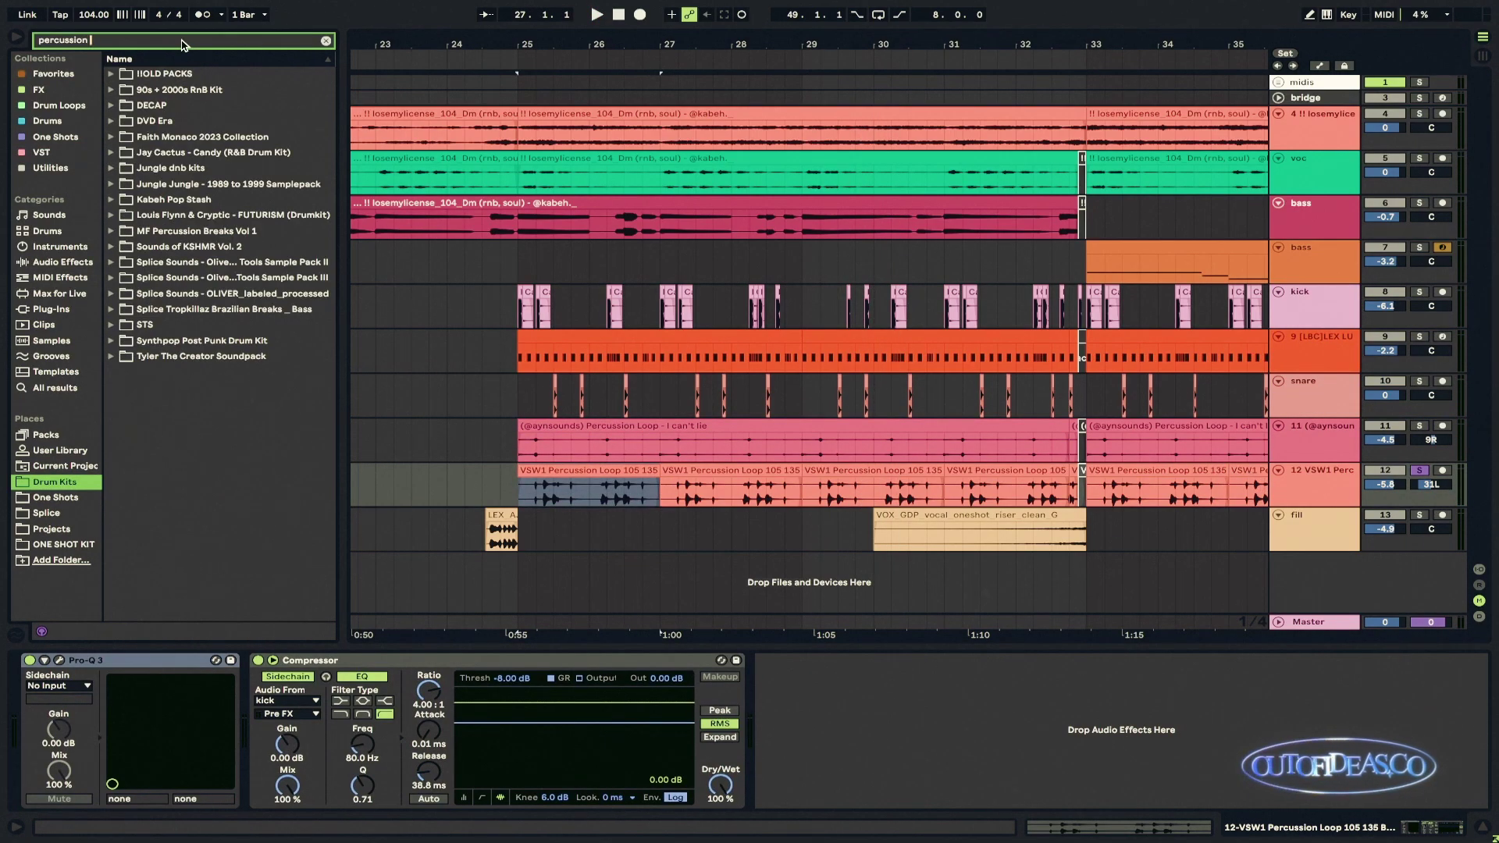
pyautogui.click(56, 388)
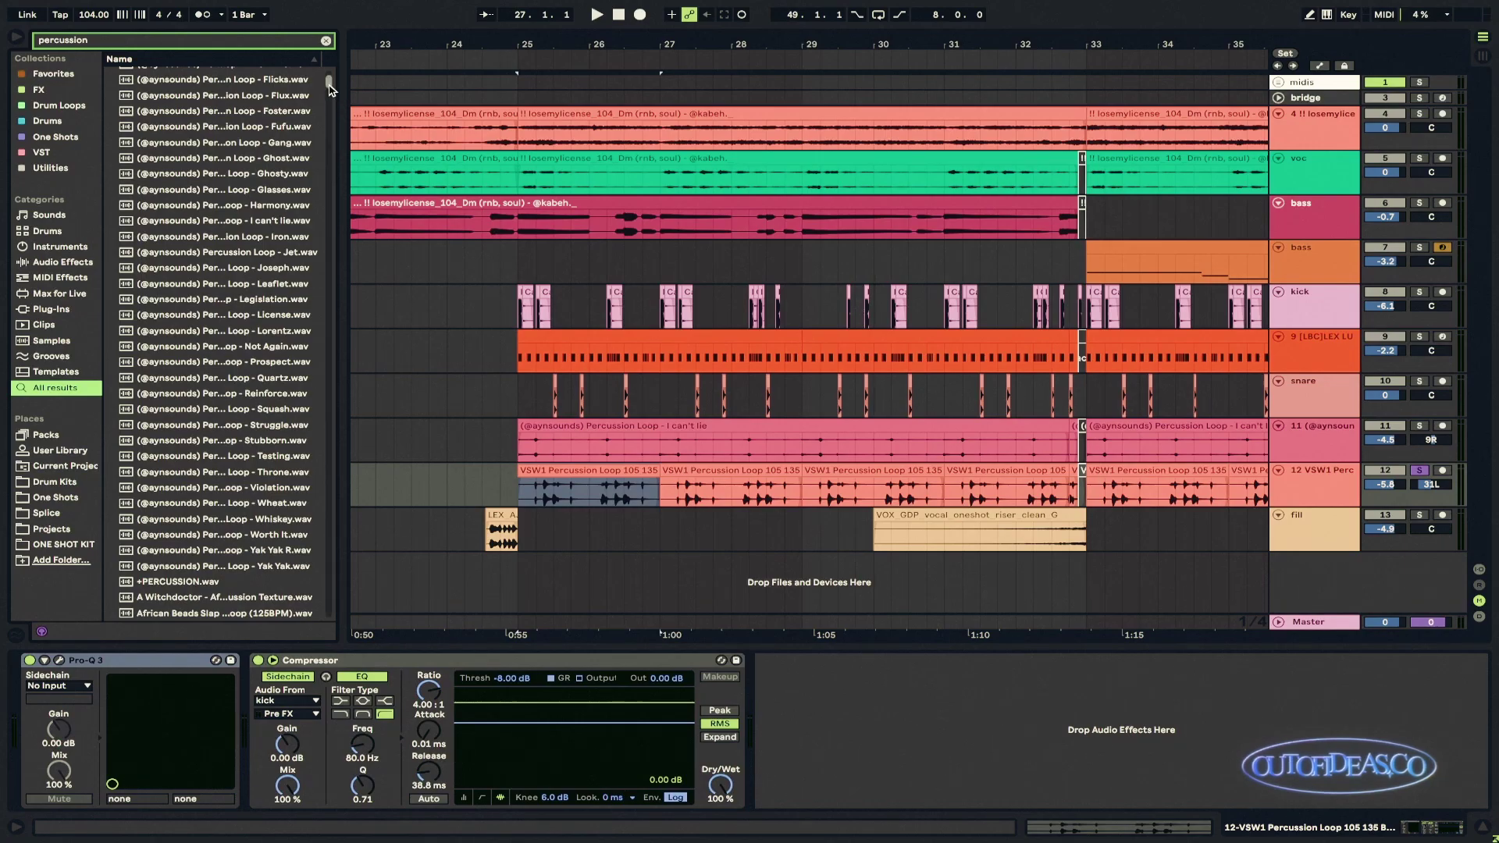
pyautogui.moveTo(329, 89); pyautogui.dragTo(311, 526)
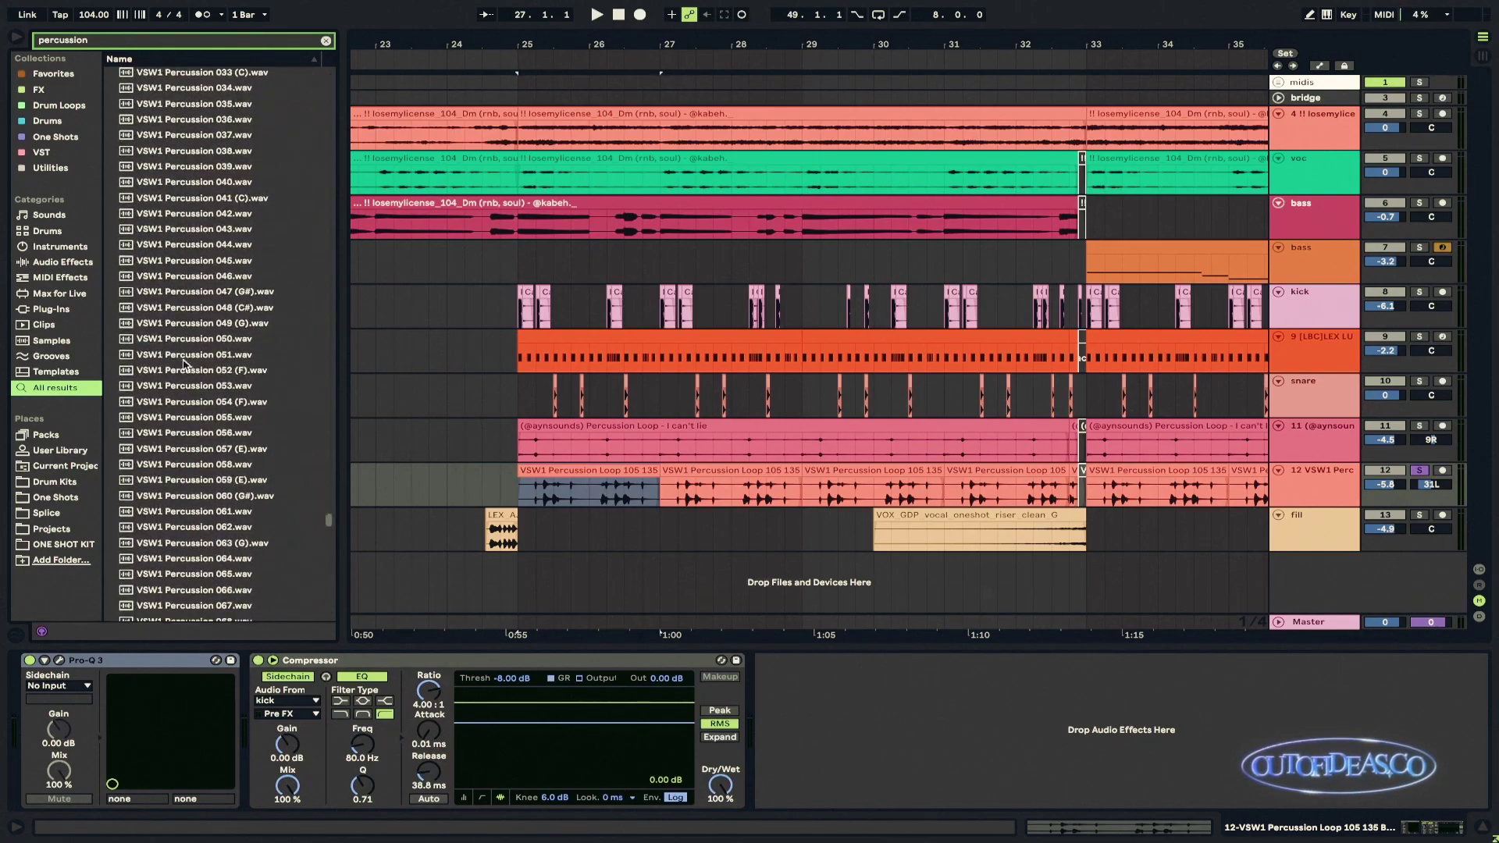
pyautogui.scroll(-2, 236, 168)
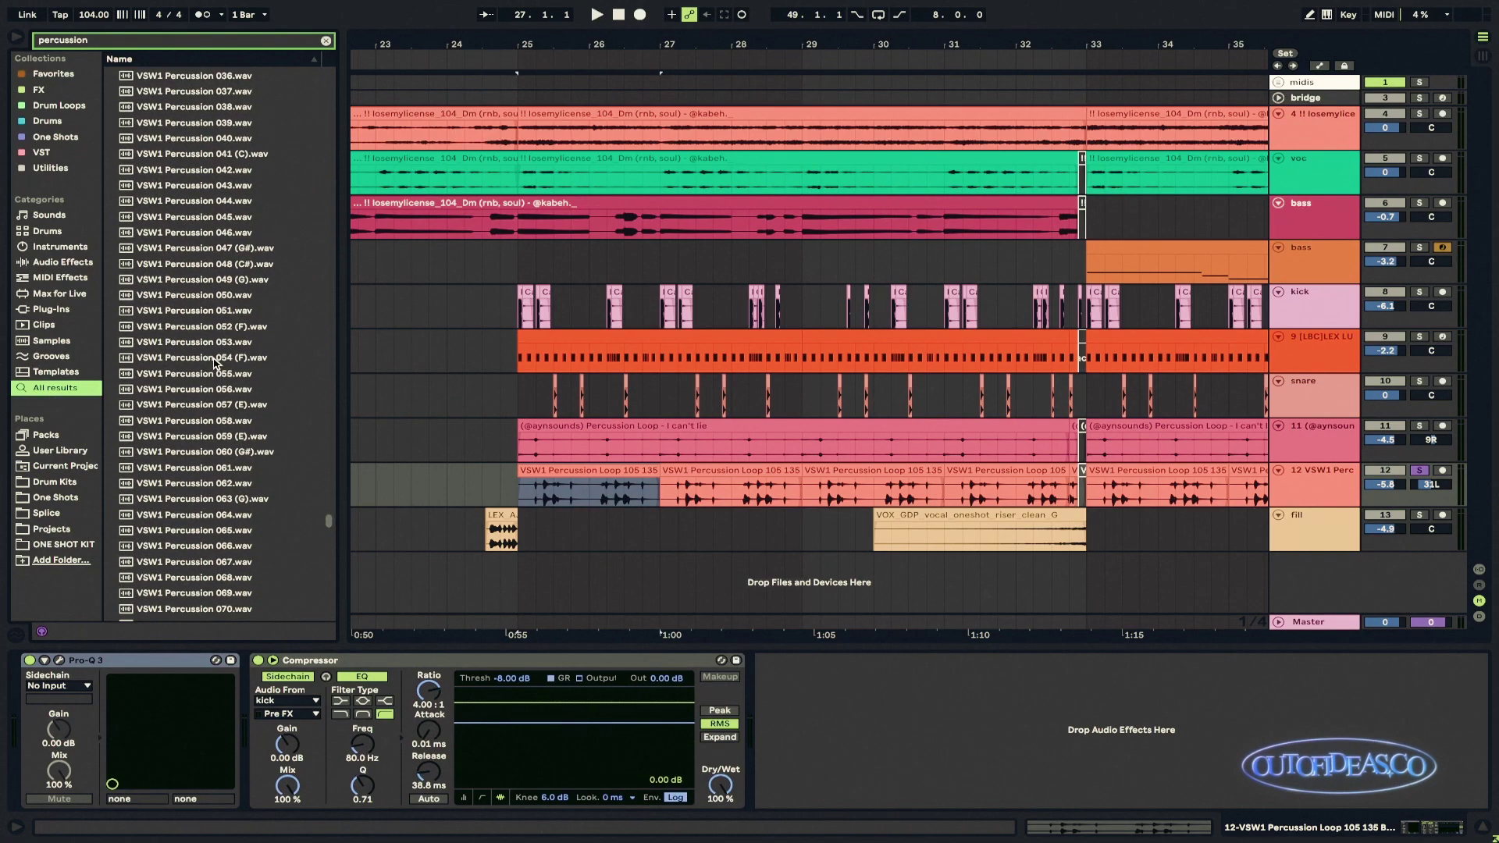
pyautogui.click(325, 41)
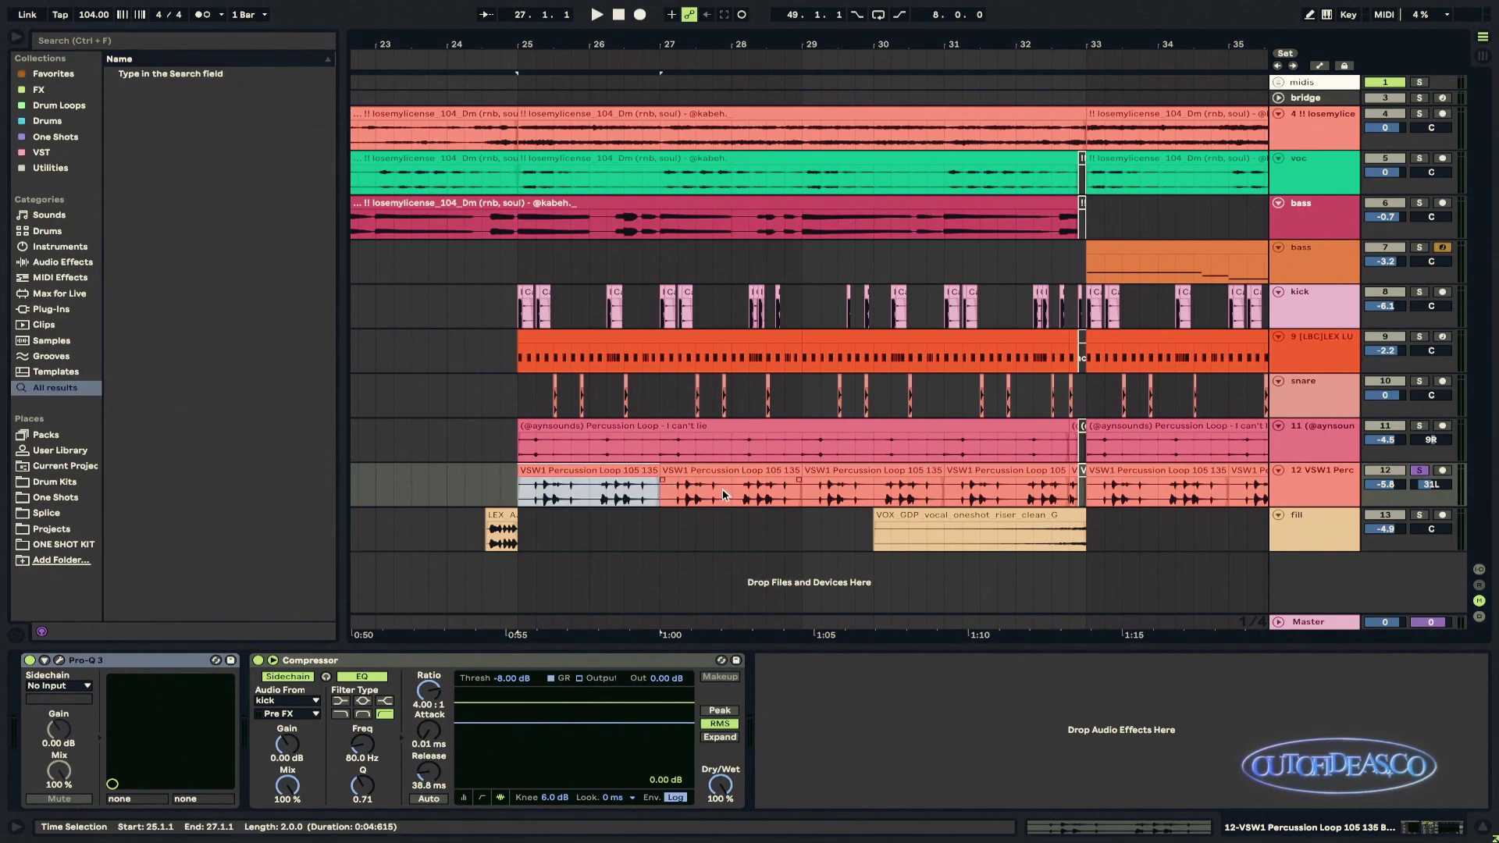
# Step: Play the VSW1 percussion loop alone and with the other soloed drums from bar 25, and inspect its Pro-Q 3 equalizer
pyautogui.press('space')
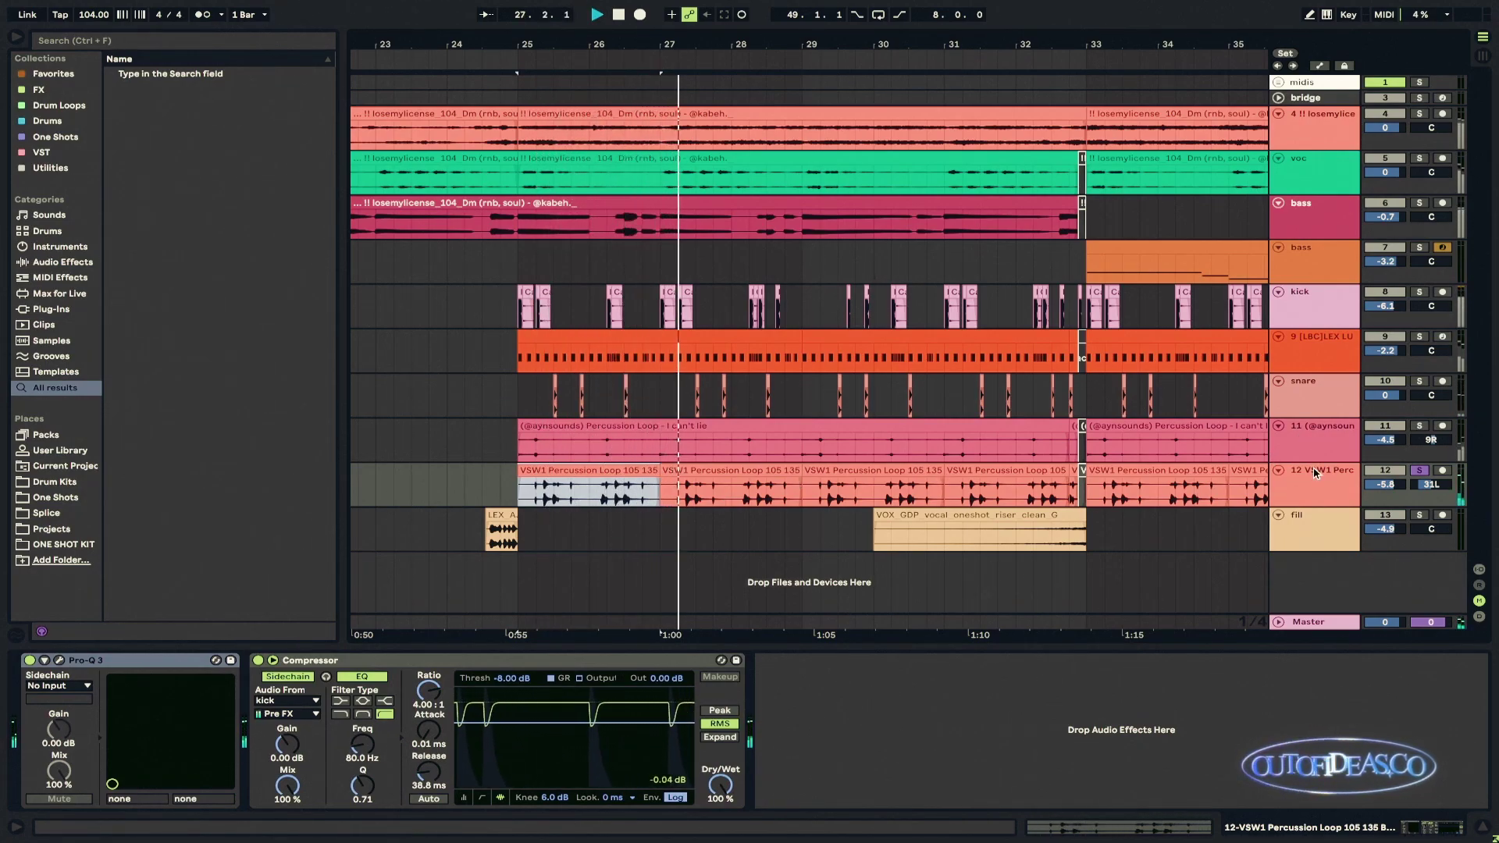
pyautogui.press('space')
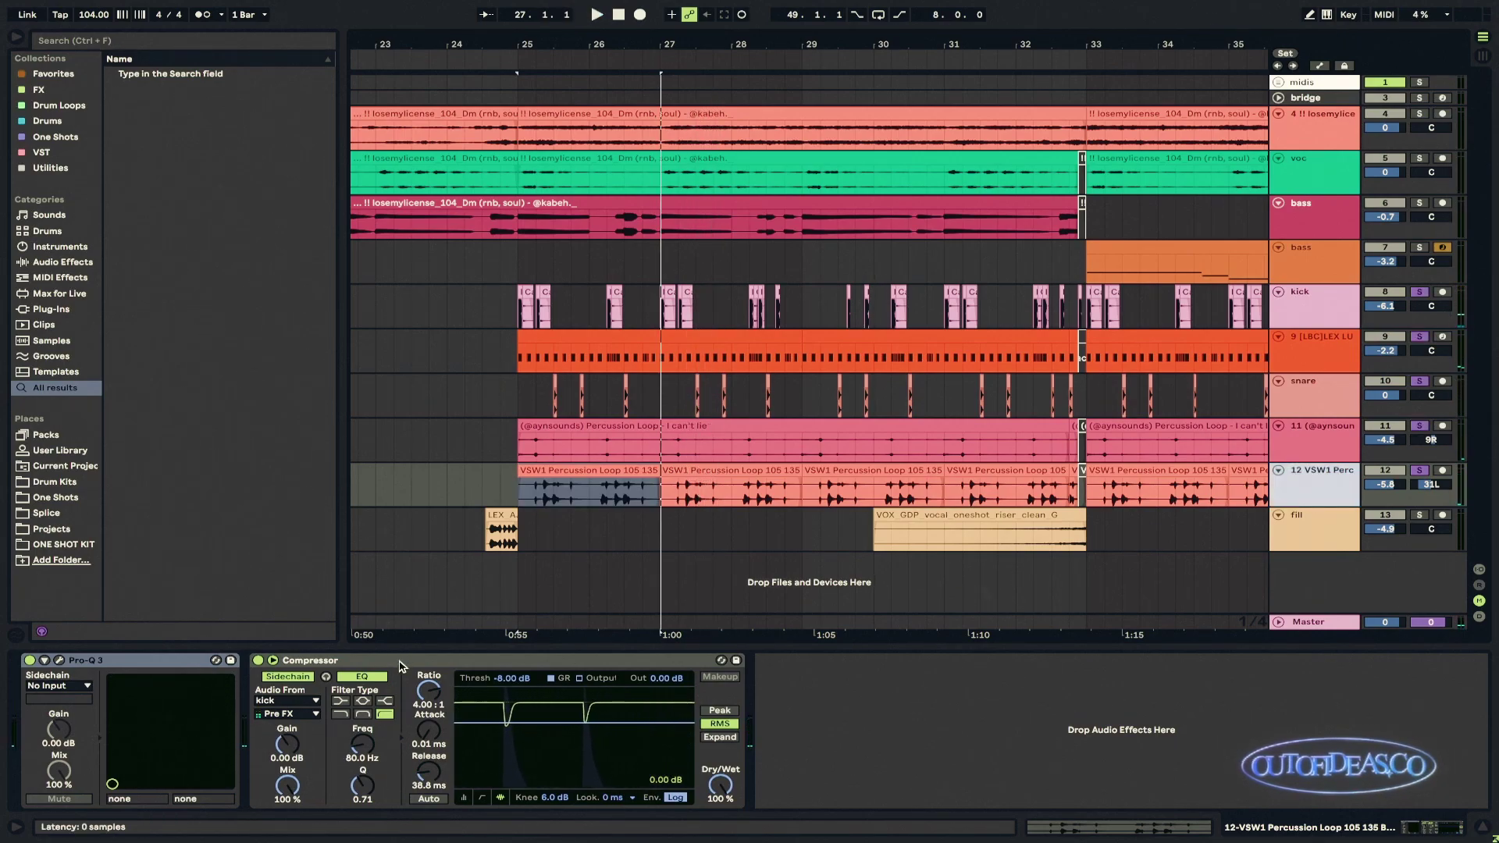
pyautogui.press('space')
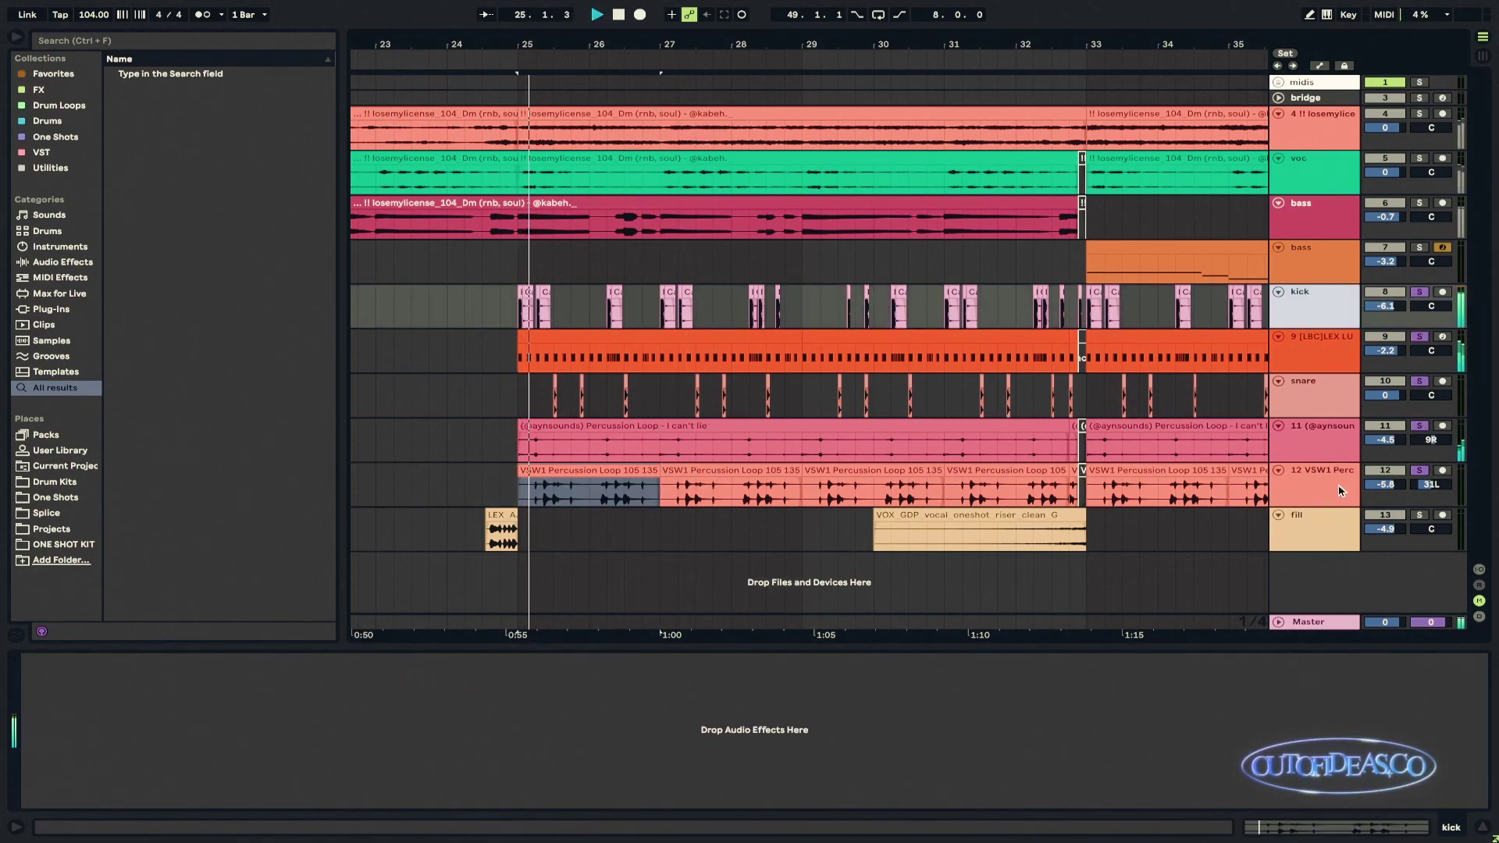
pyautogui.press('space')
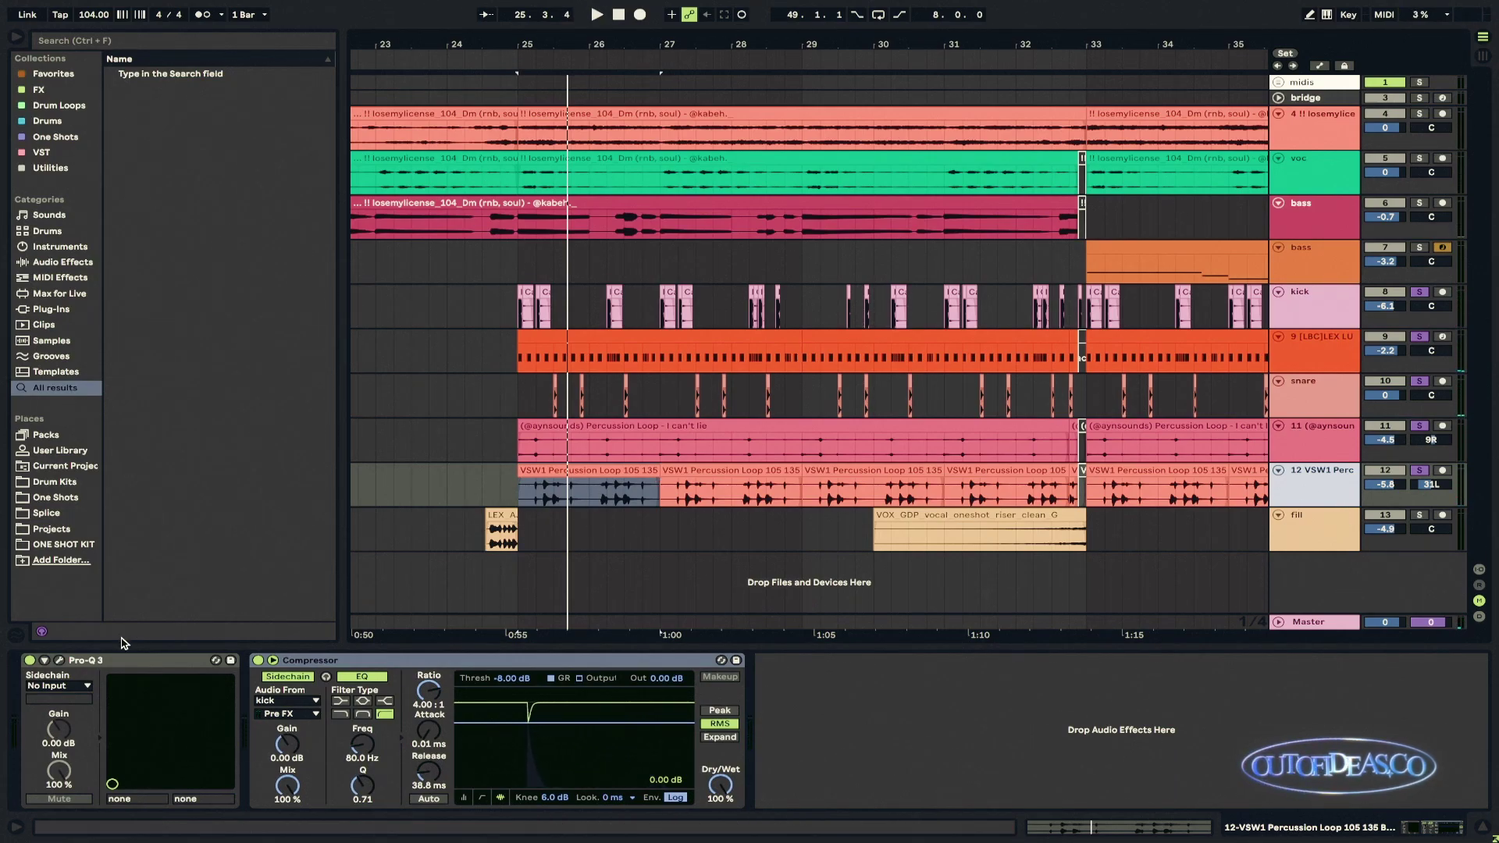
pyautogui.click(59, 660)
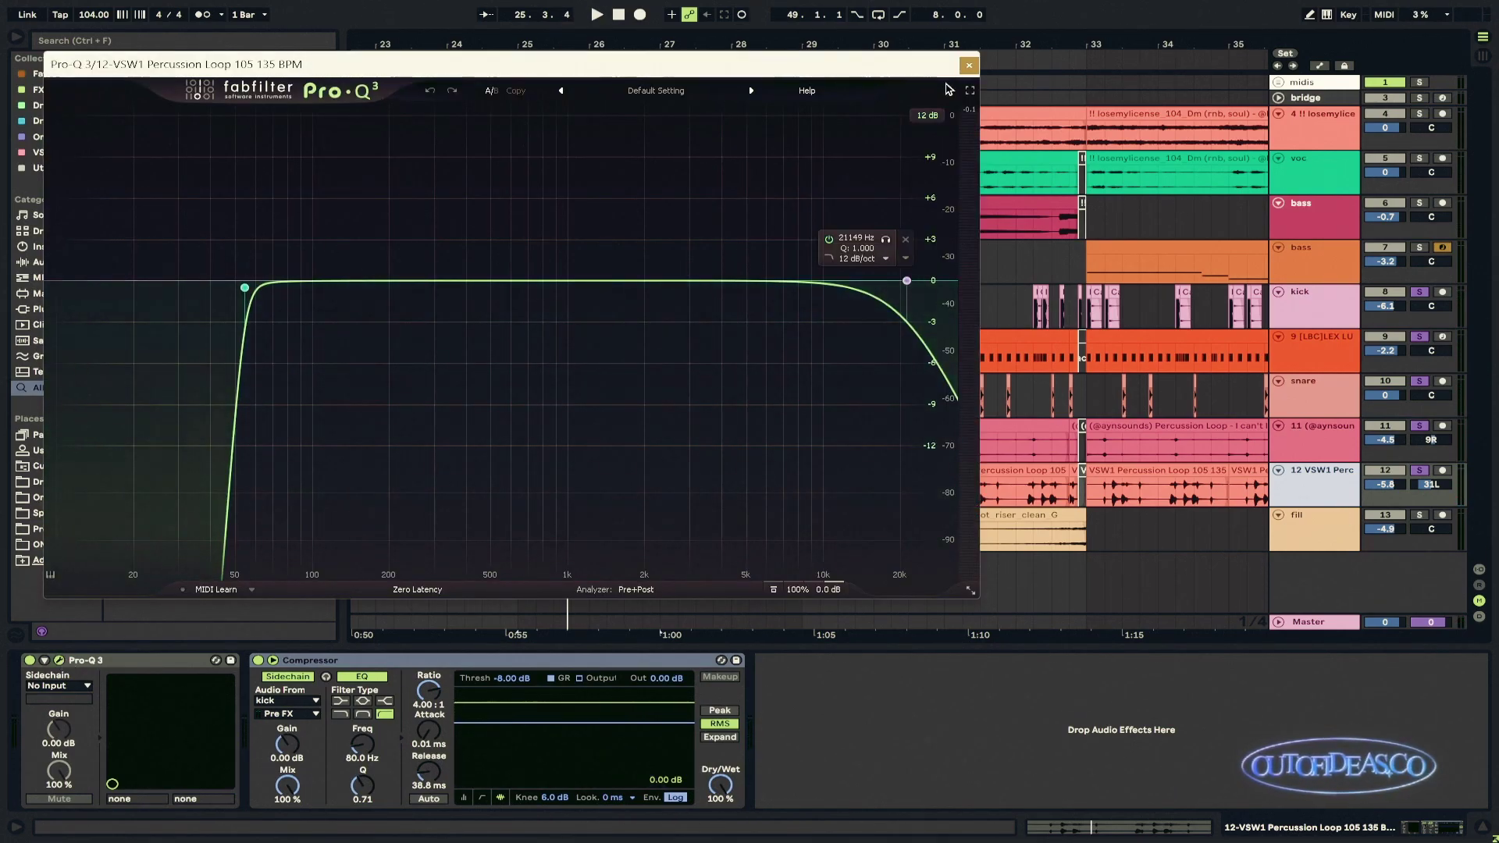
pyautogui.click(969, 68)
# Step: Examine the kick-sidechained Compressor on the first bass track and play that bass soloed together with the drums
pyautogui.click(1325, 219)
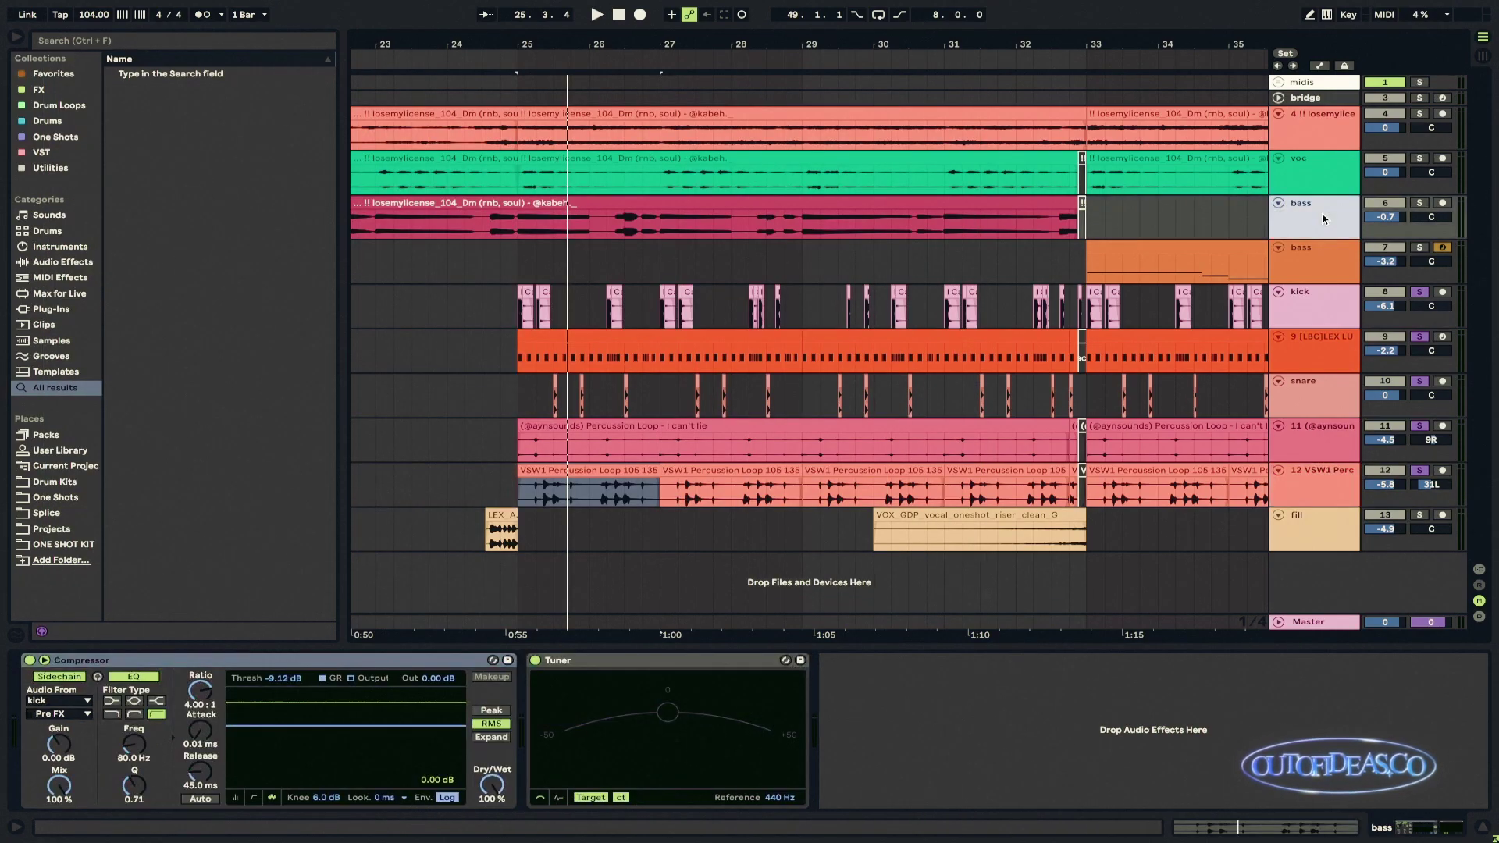
pyautogui.click(340, 660)
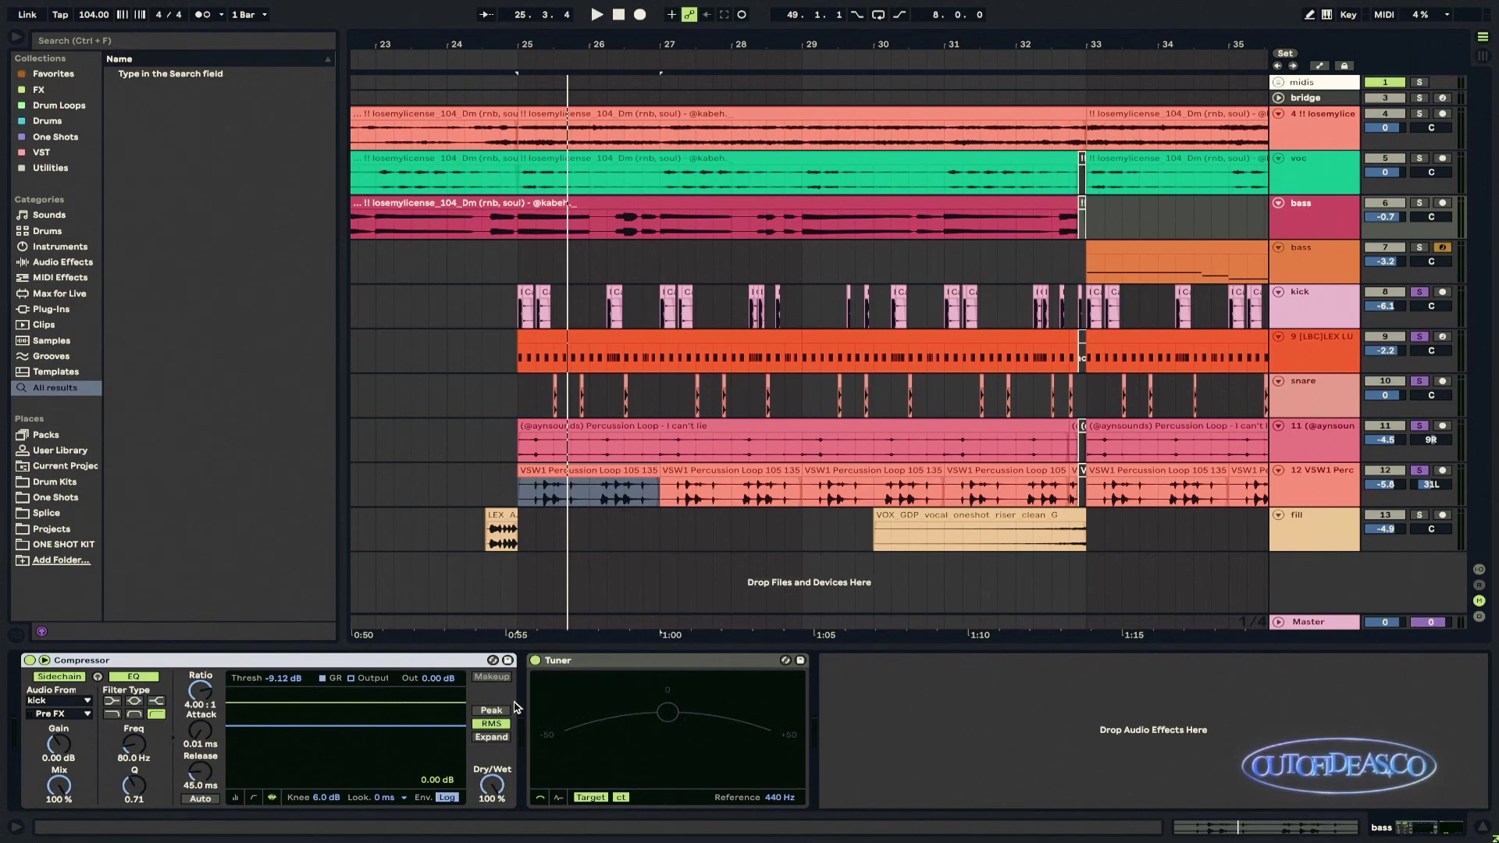
pyautogui.press('space')
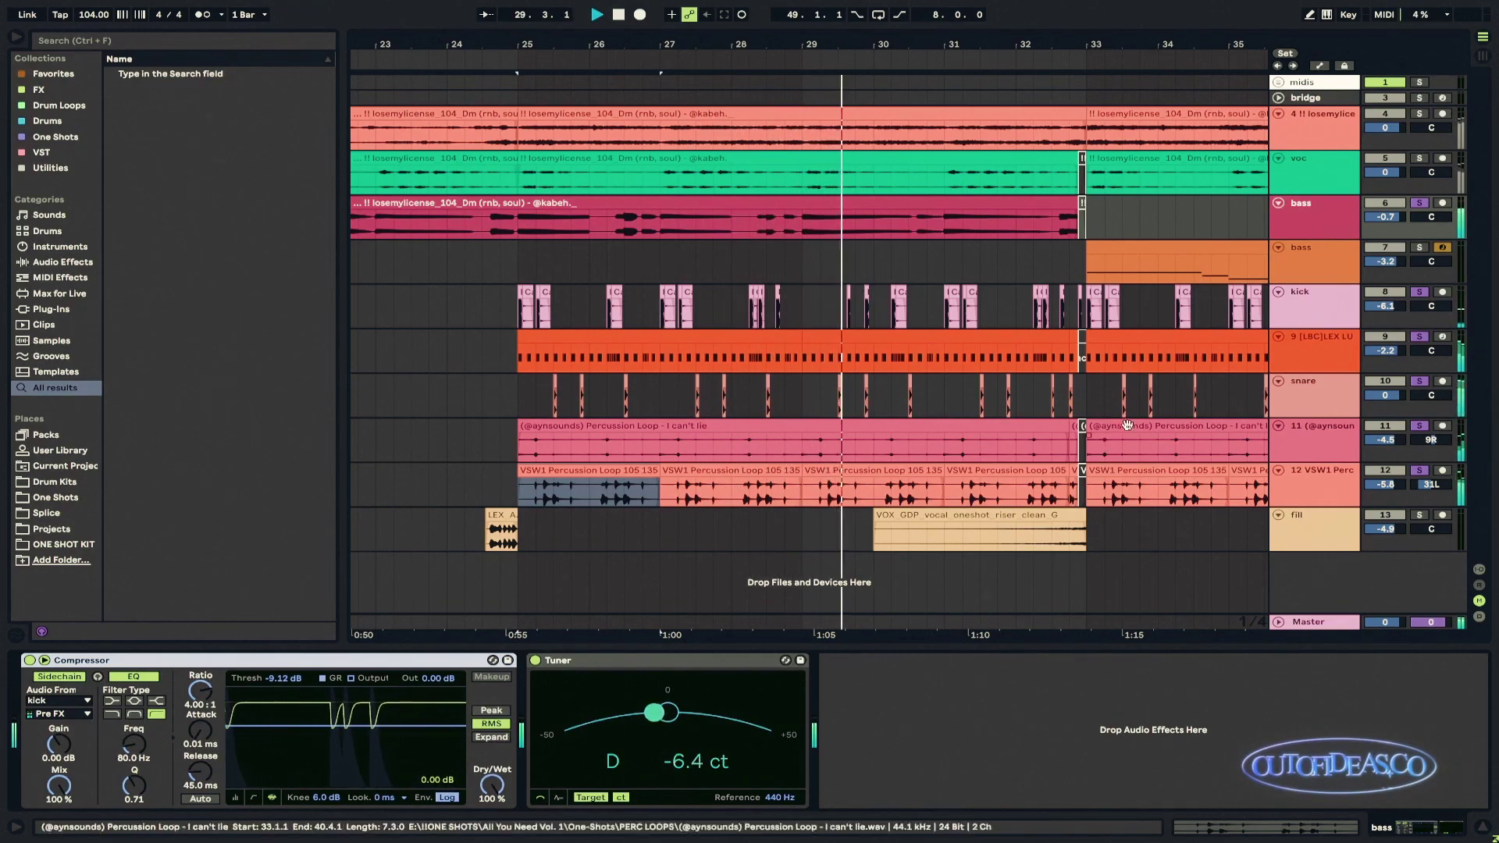
pyautogui.press('space')
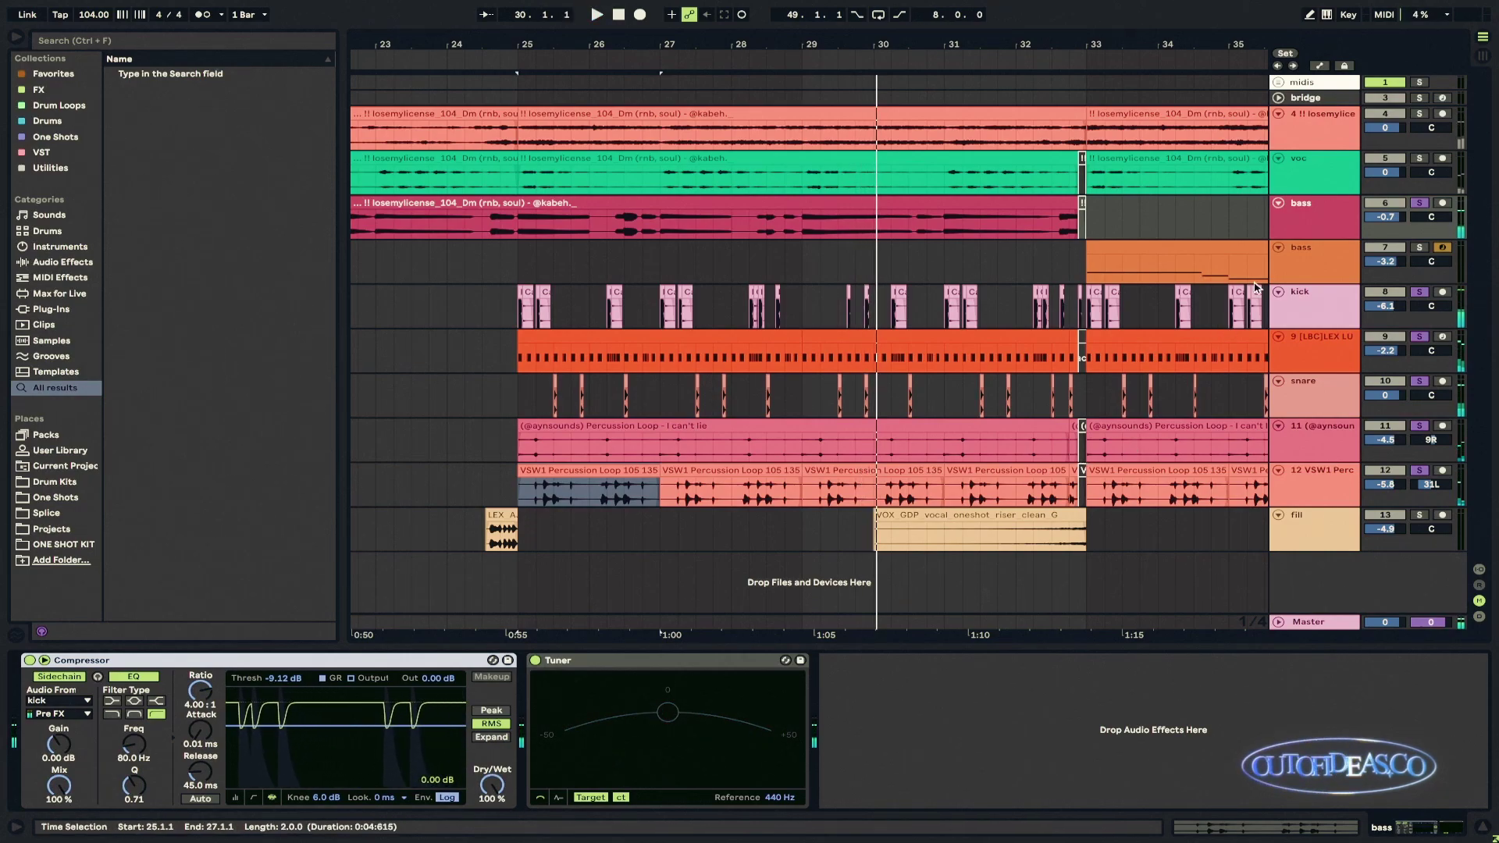
# Step: Select the second bass track's MIDI clip at bar 33 and play its Resonant Korg Bass part soloed
pyautogui.hscroll(4, 860, 306)
pyautogui.hscroll(2, 860, 306)
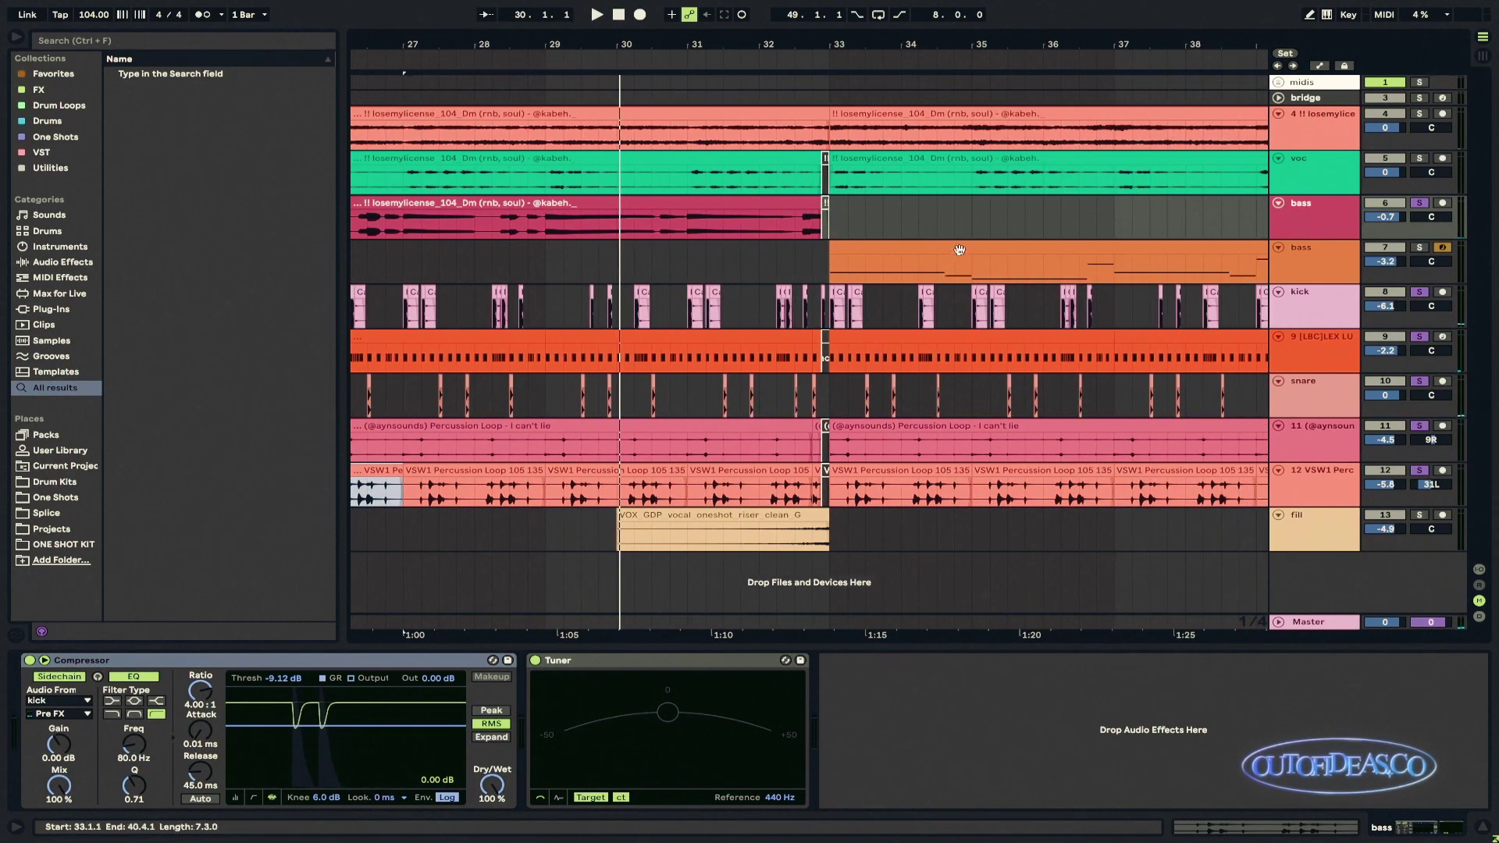
pyautogui.click(814, 275)
pyautogui.hscroll(2, 814, 275)
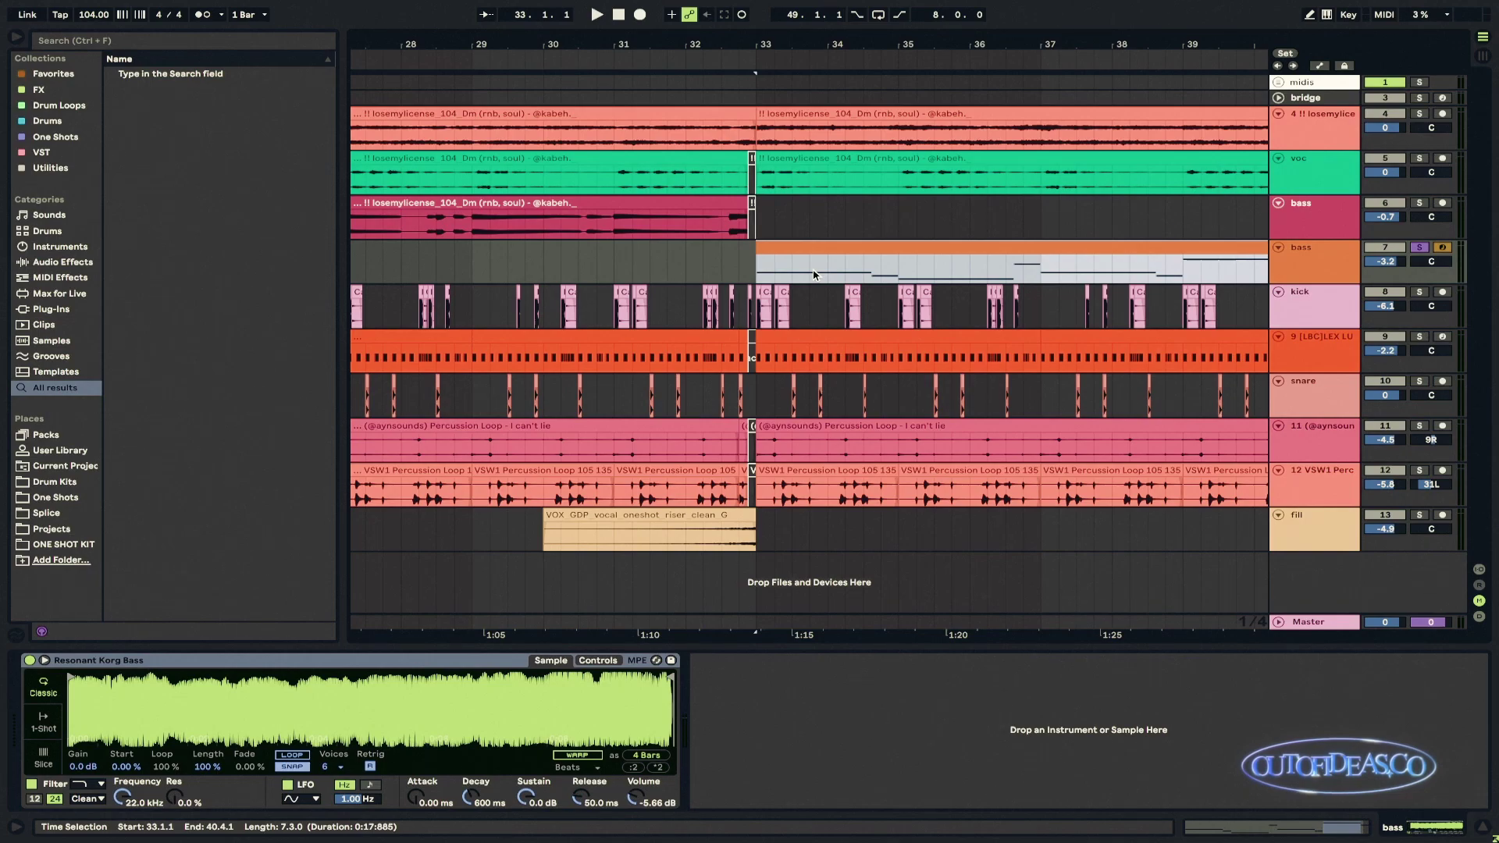
pyautogui.hscroll(3, 814, 275)
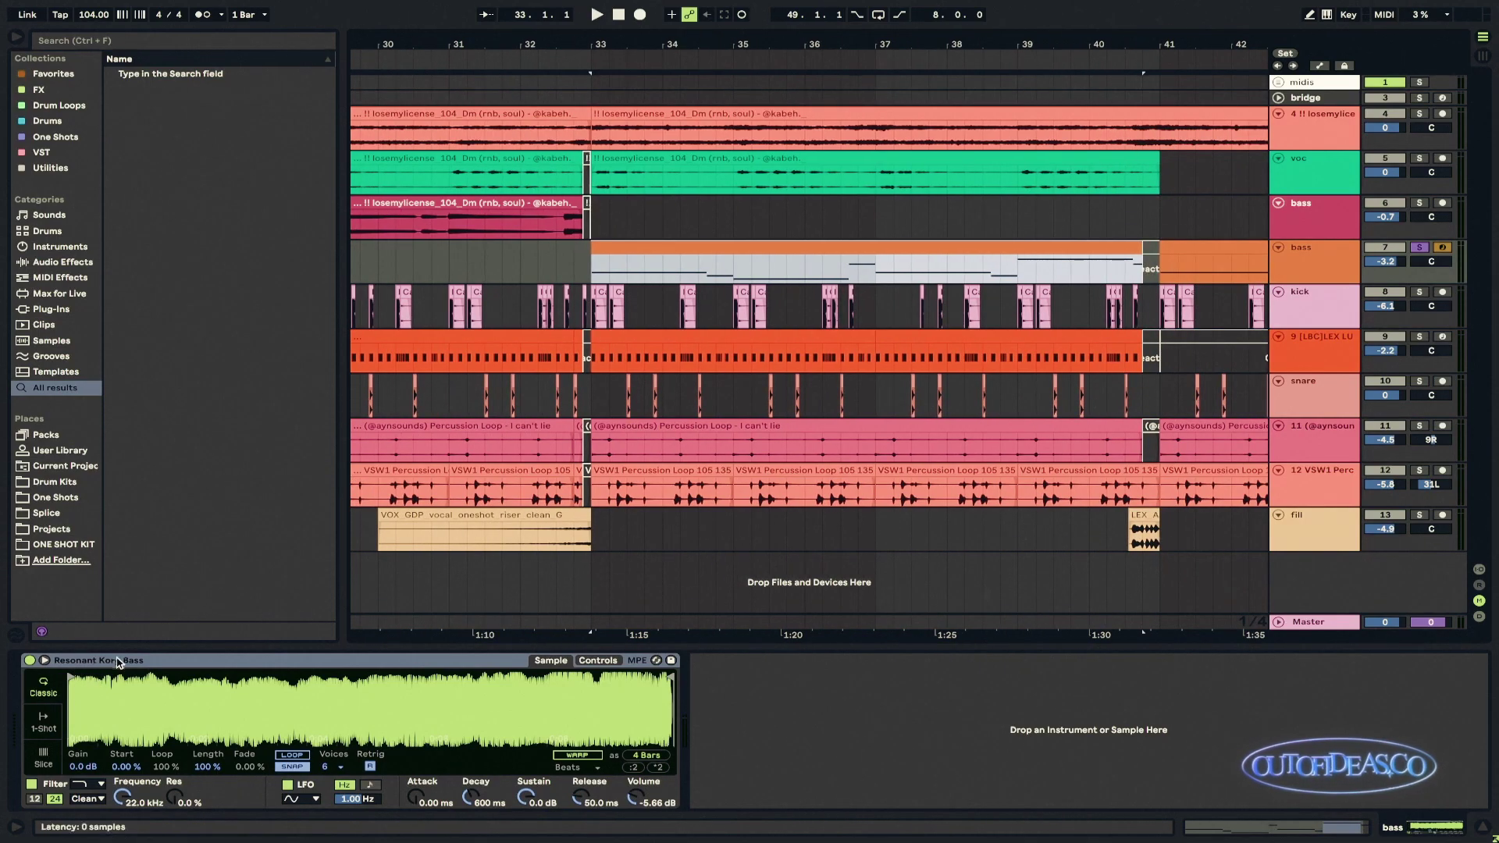
pyautogui.press('space')
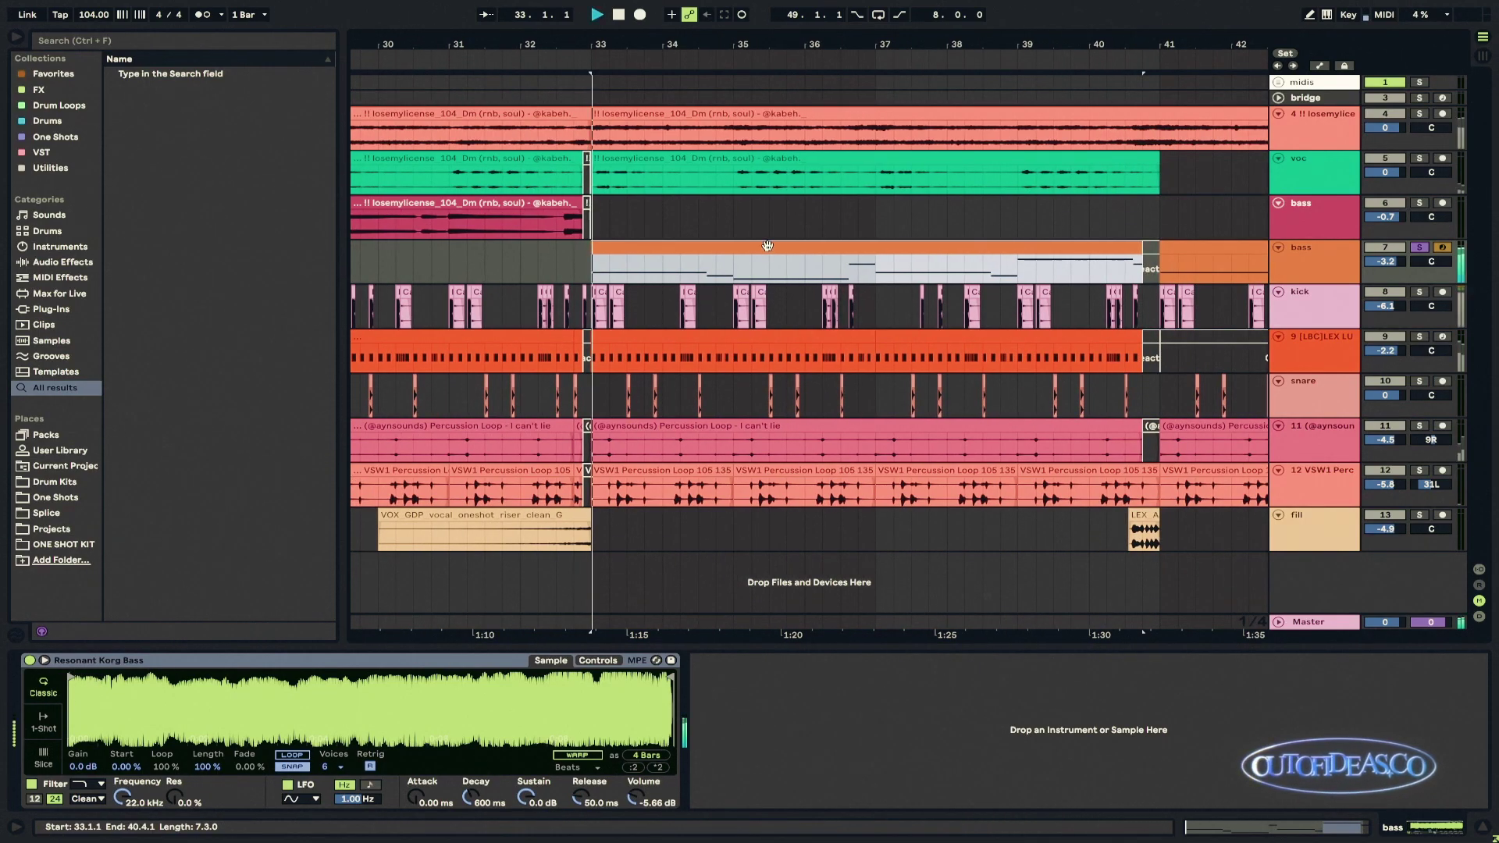
# Step: Solo every track from the second bass down to the fill and play them together from bar 33
pyautogui.click(1303, 539)
pyautogui.keyDown('shift'); pyautogui.click(1331, 275); pyautogui.keyUp('shift')
pyautogui.press('space')
pyautogui.press('s')
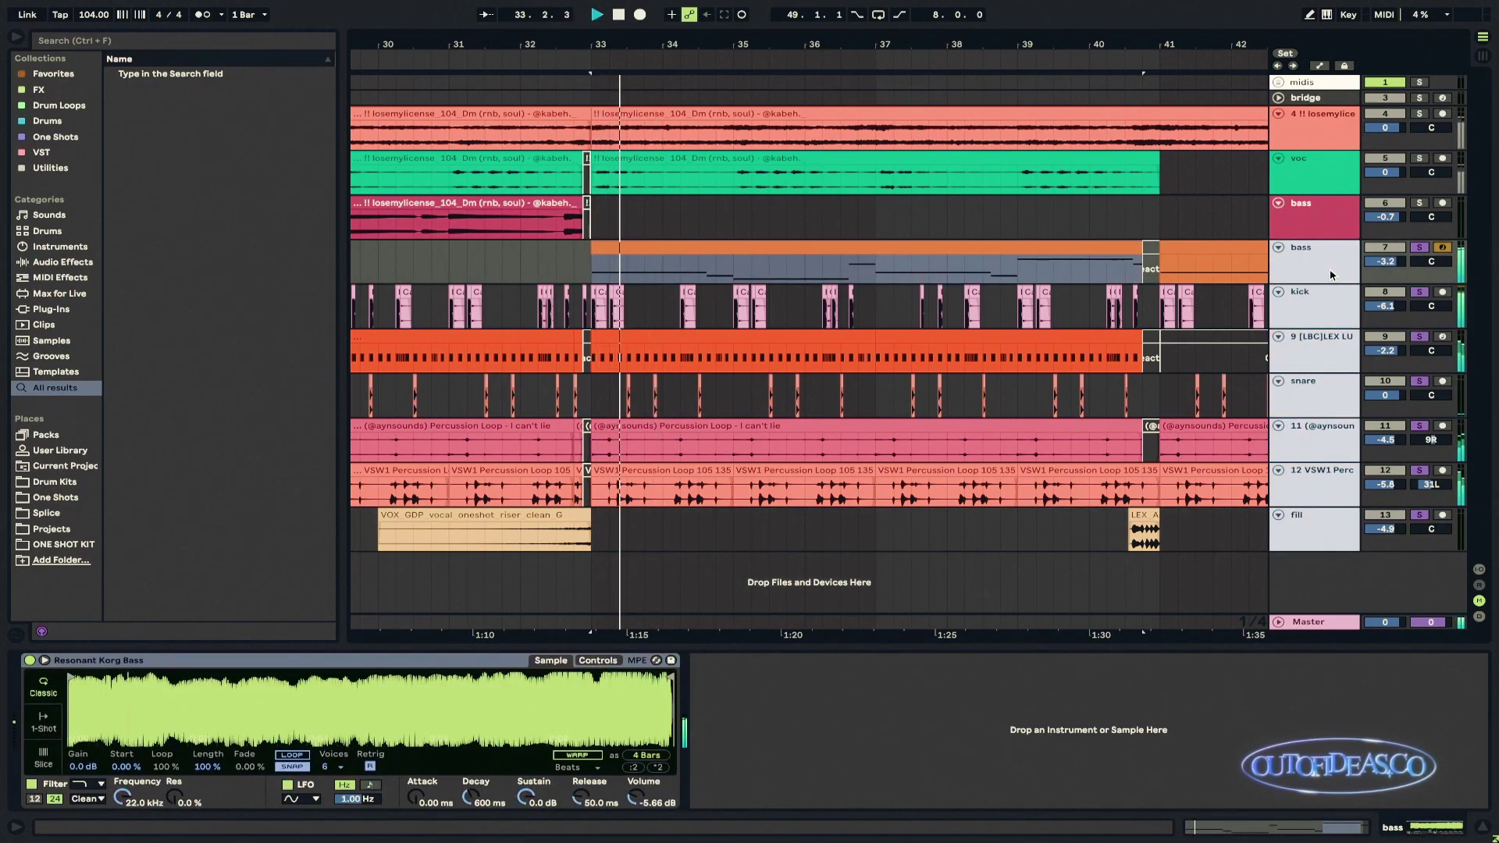
# Step: Examine the notes of the second bass track's MIDI clip in an enlarged editor, return to its devices and stop playback
pyautogui.click(888, 279)
pyautogui.click(1321, 264)
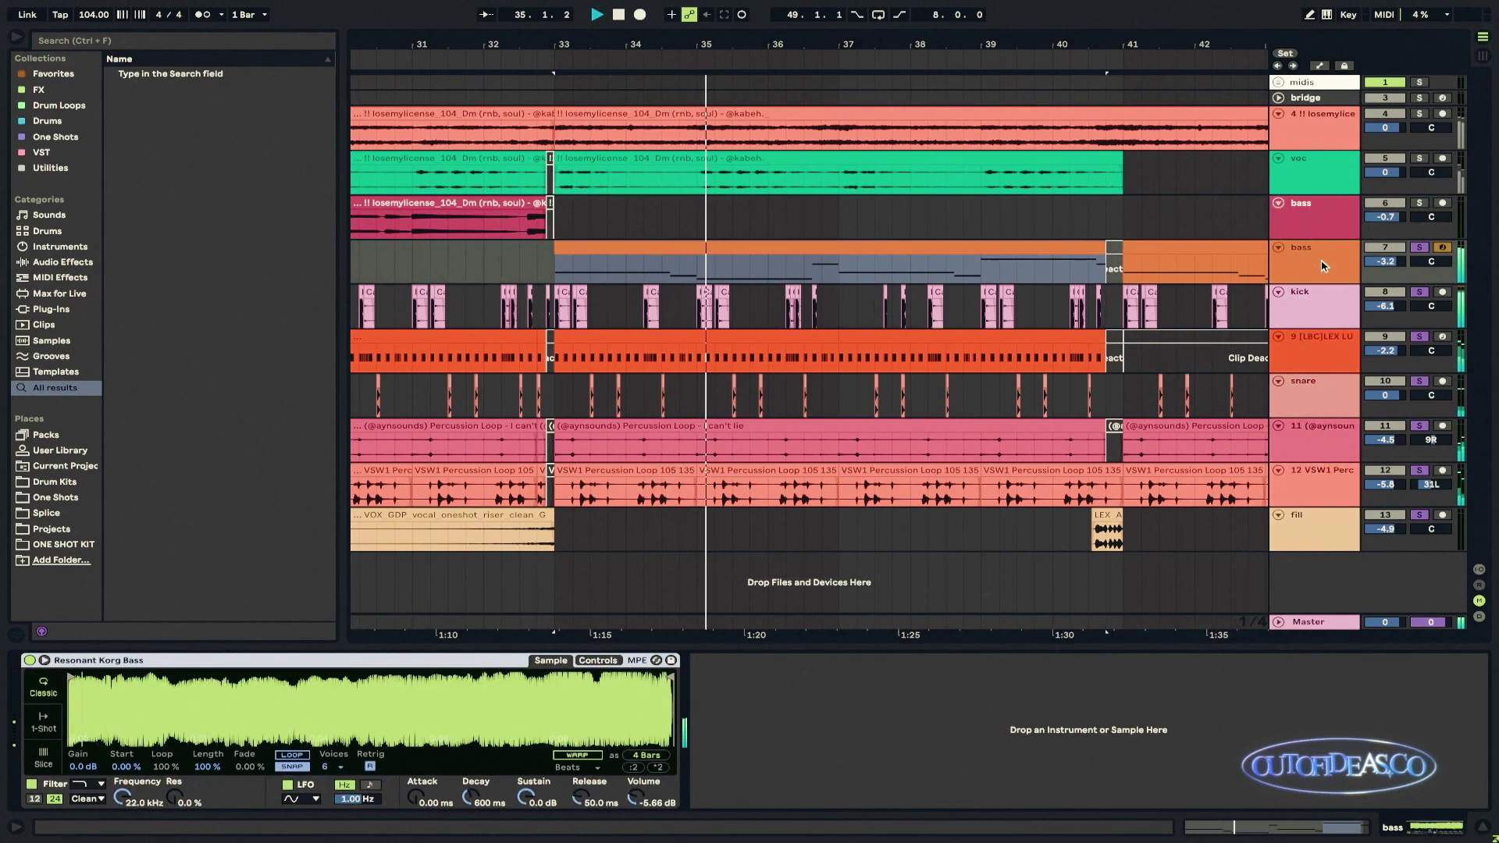
pyautogui.click(798, 242)
pyautogui.doubleClick(805, 243)
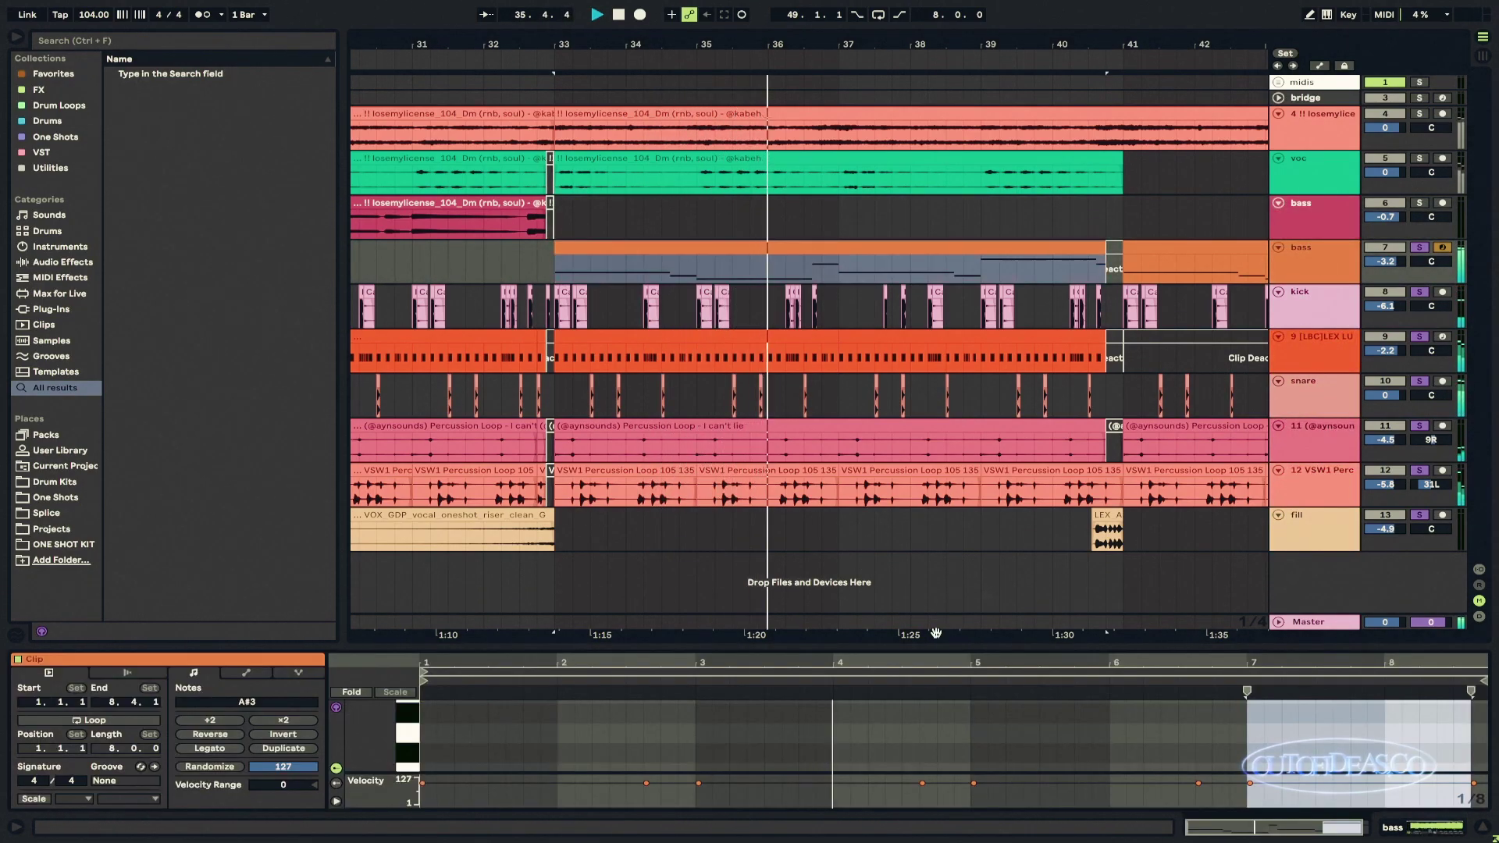
pyautogui.moveTo(940, 652); pyautogui.dragTo(904, 228)
pyautogui.click(994, 438)
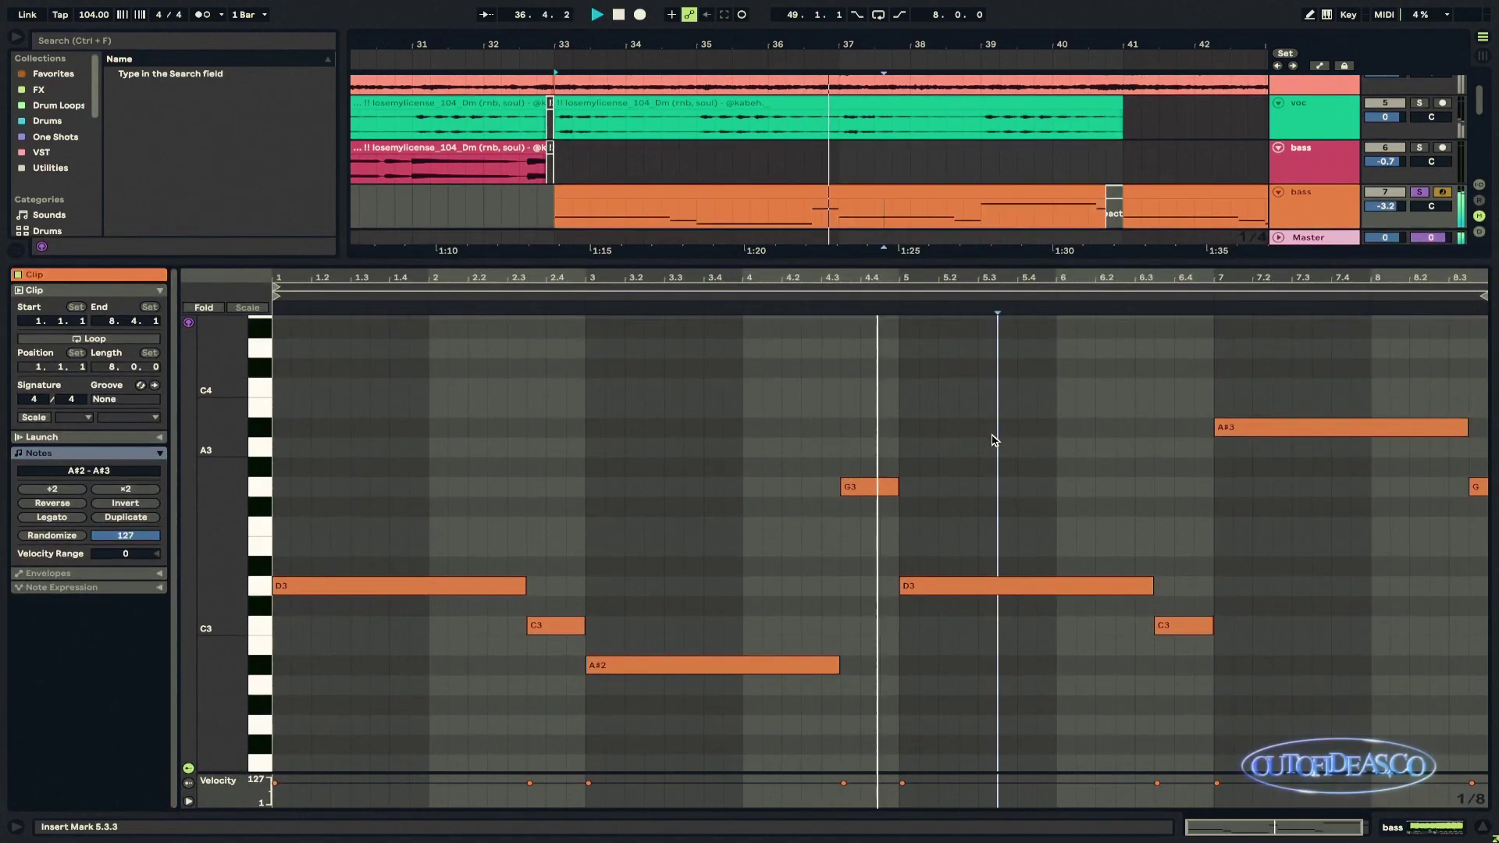
pyautogui.hotkey('shift', 'Tab')
pyautogui.press('space')
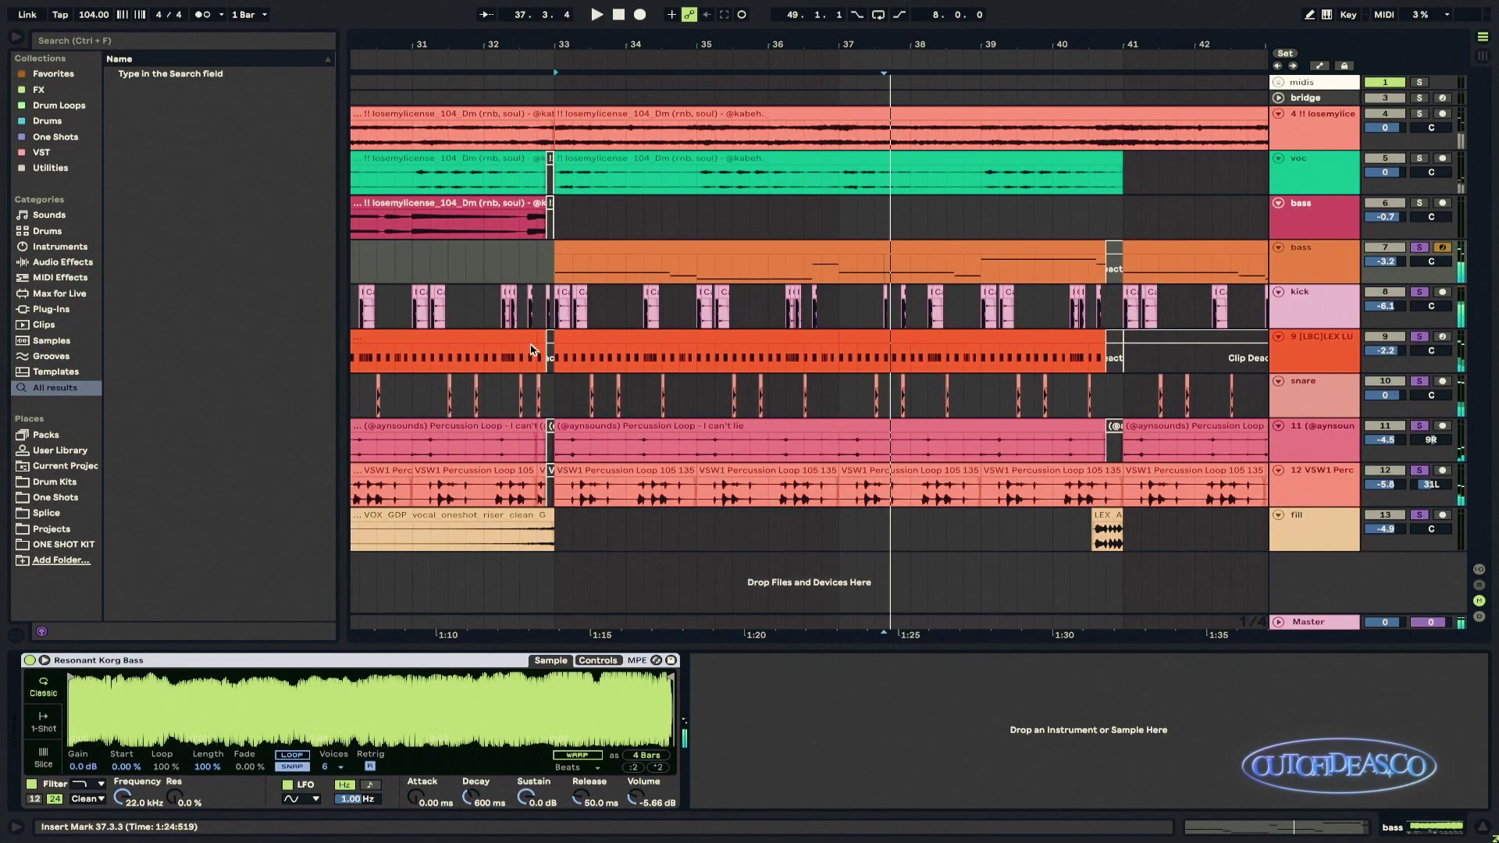
# Step: Solo the first bass track and play it from bar 25
pyautogui.click(545, 268)
pyautogui.scroll(-5, 551, 296)
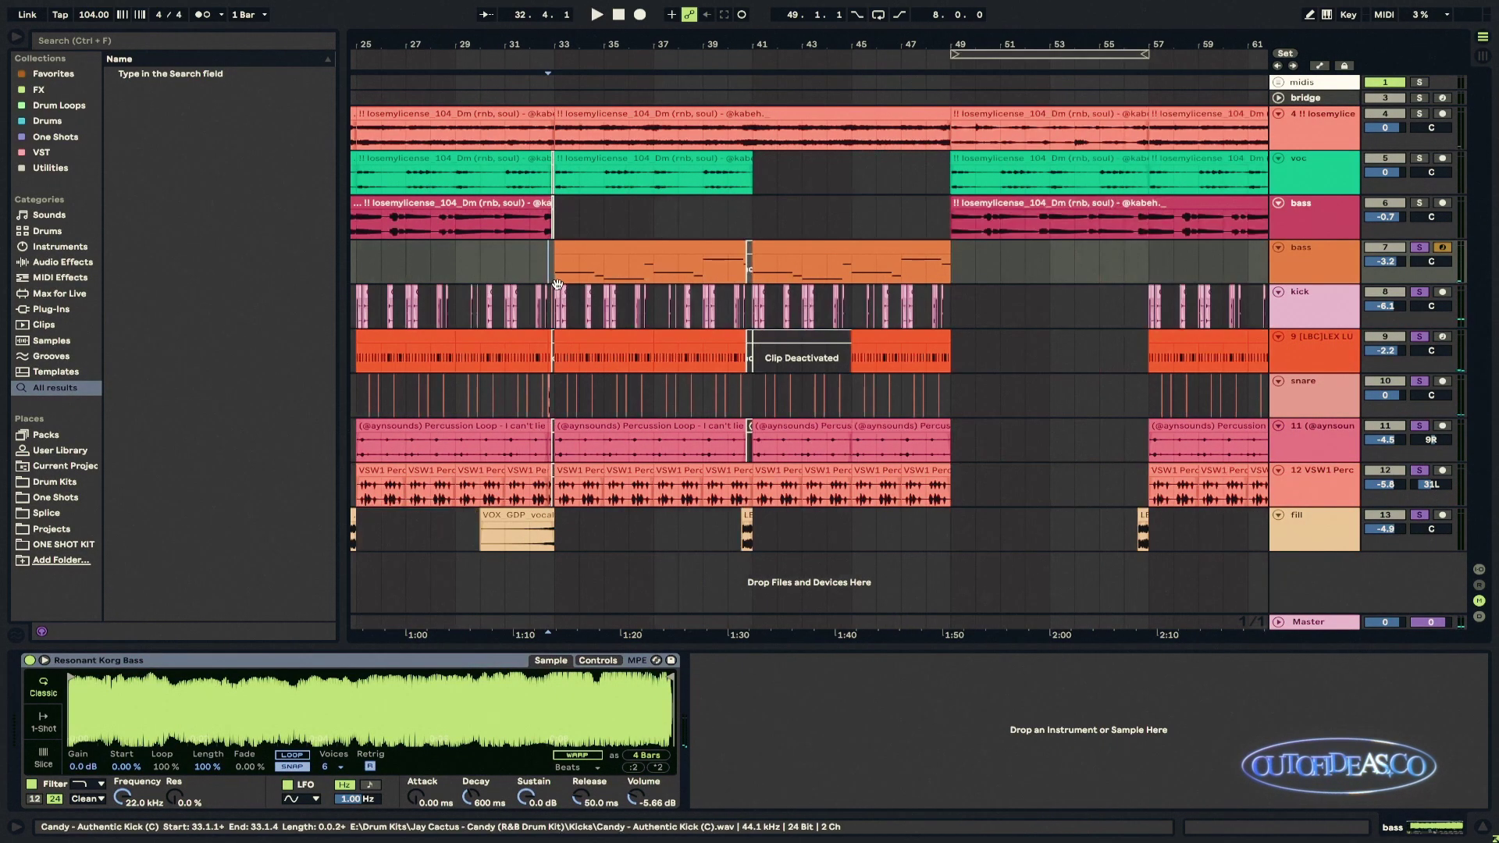
pyautogui.hscroll(-2, 550, 297)
pyautogui.click(1321, 212)
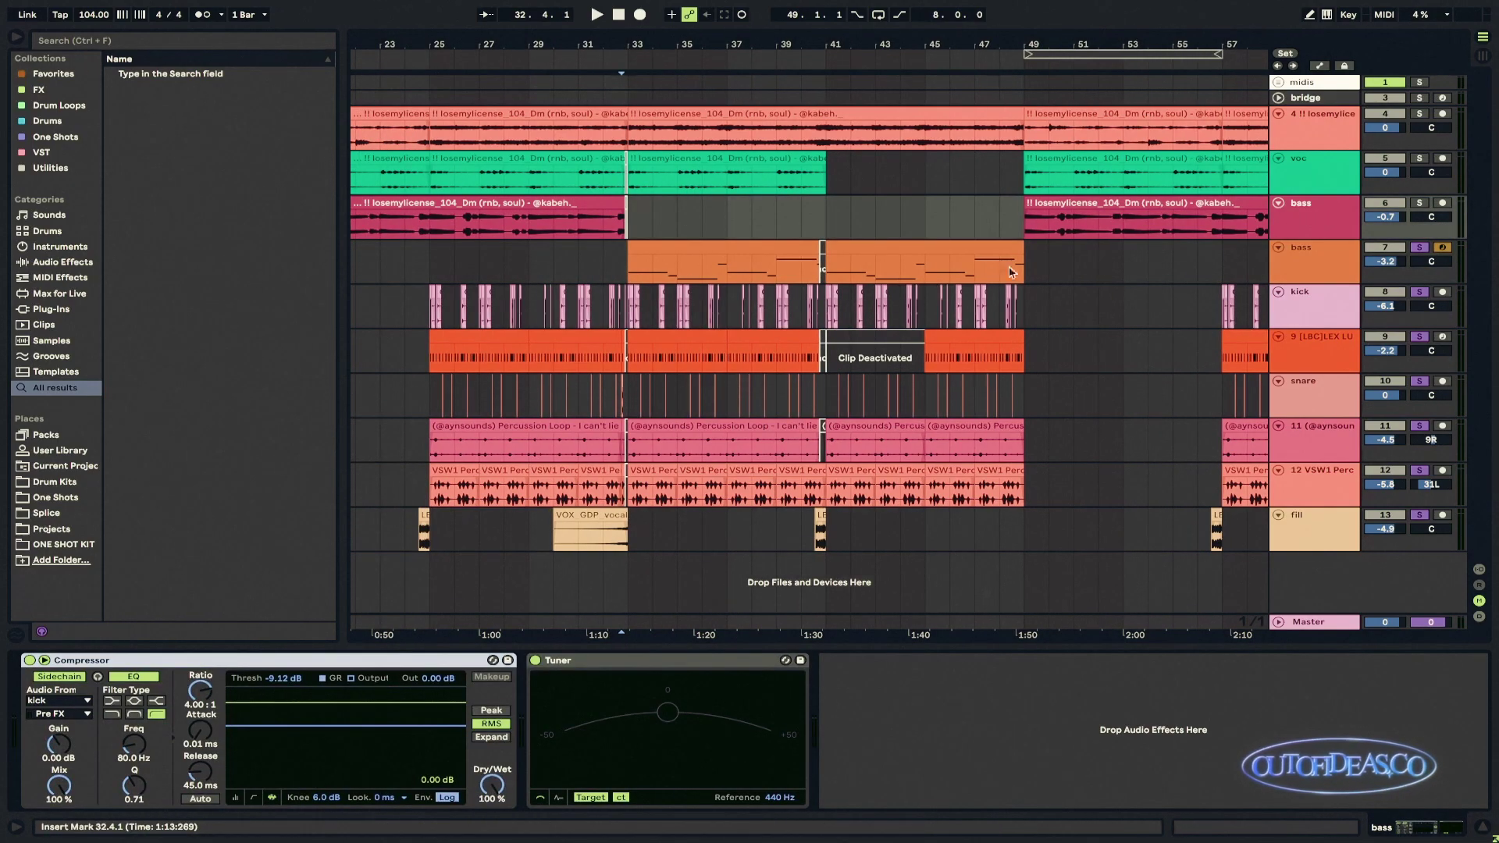
pyautogui.click(423, 235)
pyautogui.press('space')
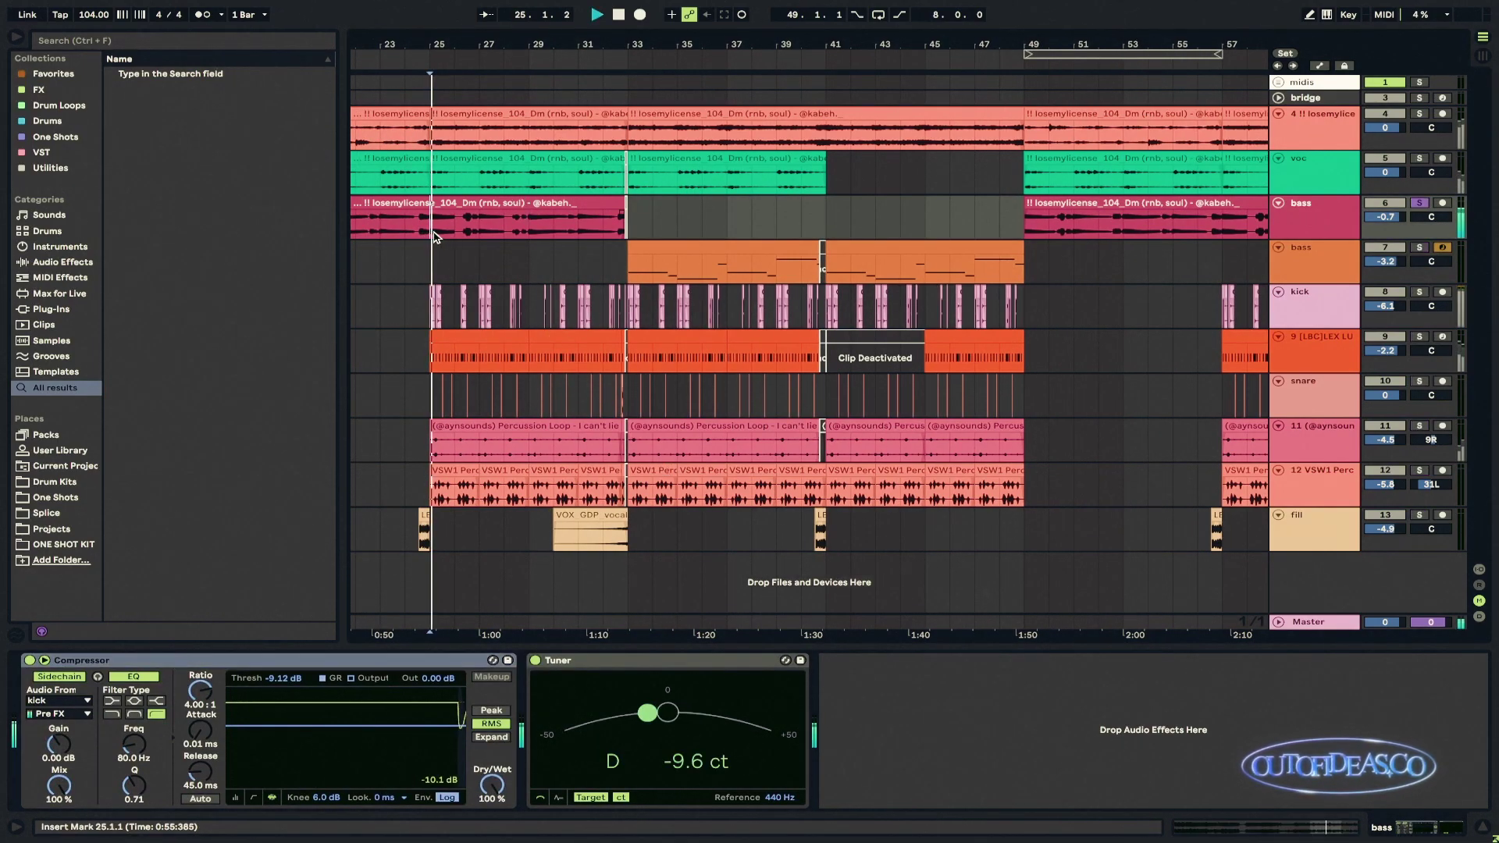
pyautogui.press('space')
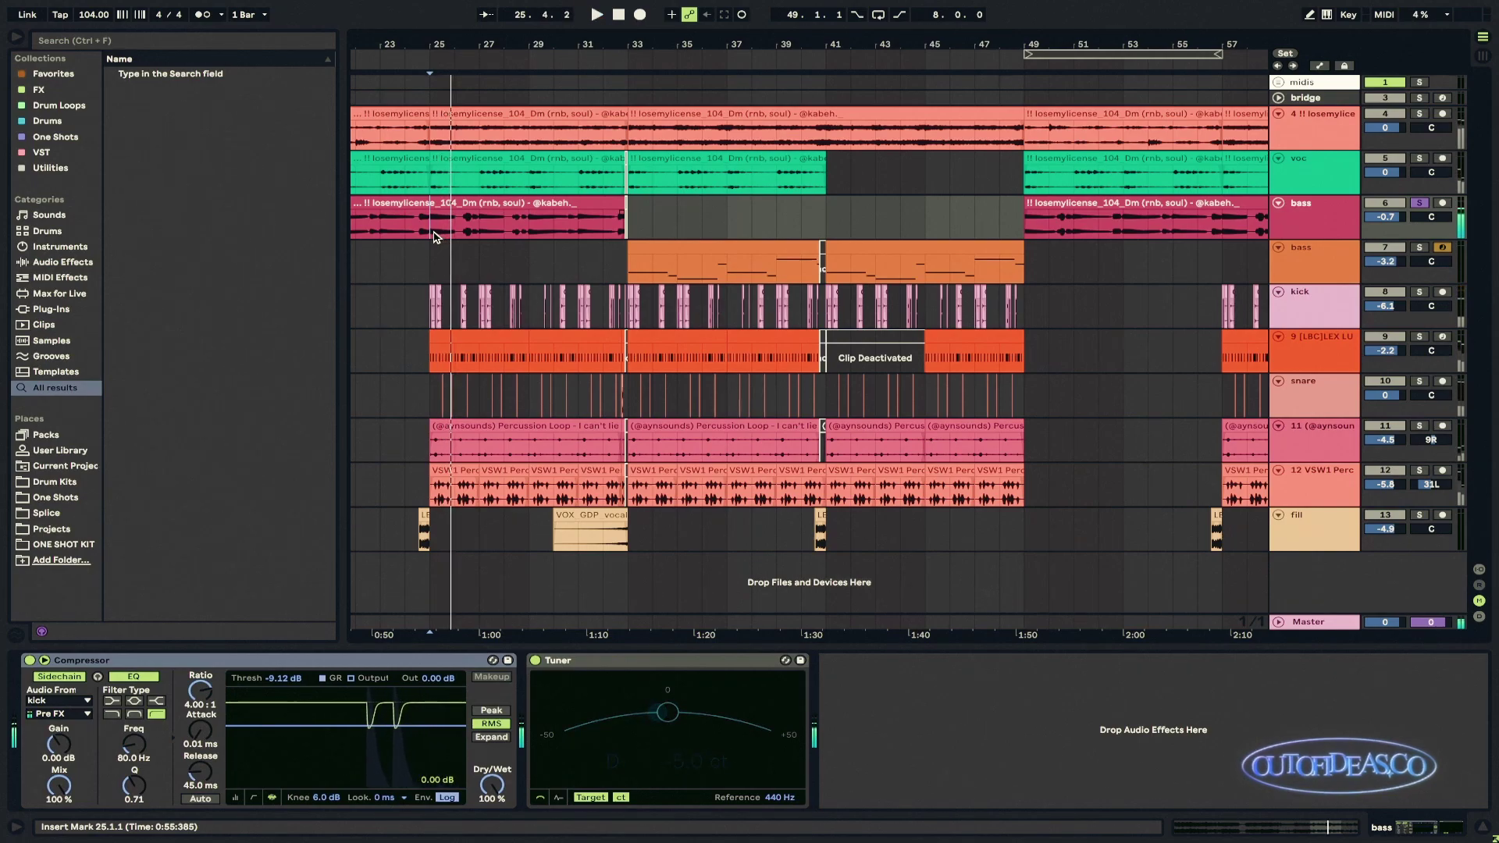
# Step: Replay the soloed first bass from bar 25 while watching its Compressor and Tuner
pyautogui.scroll(3, 434, 238)
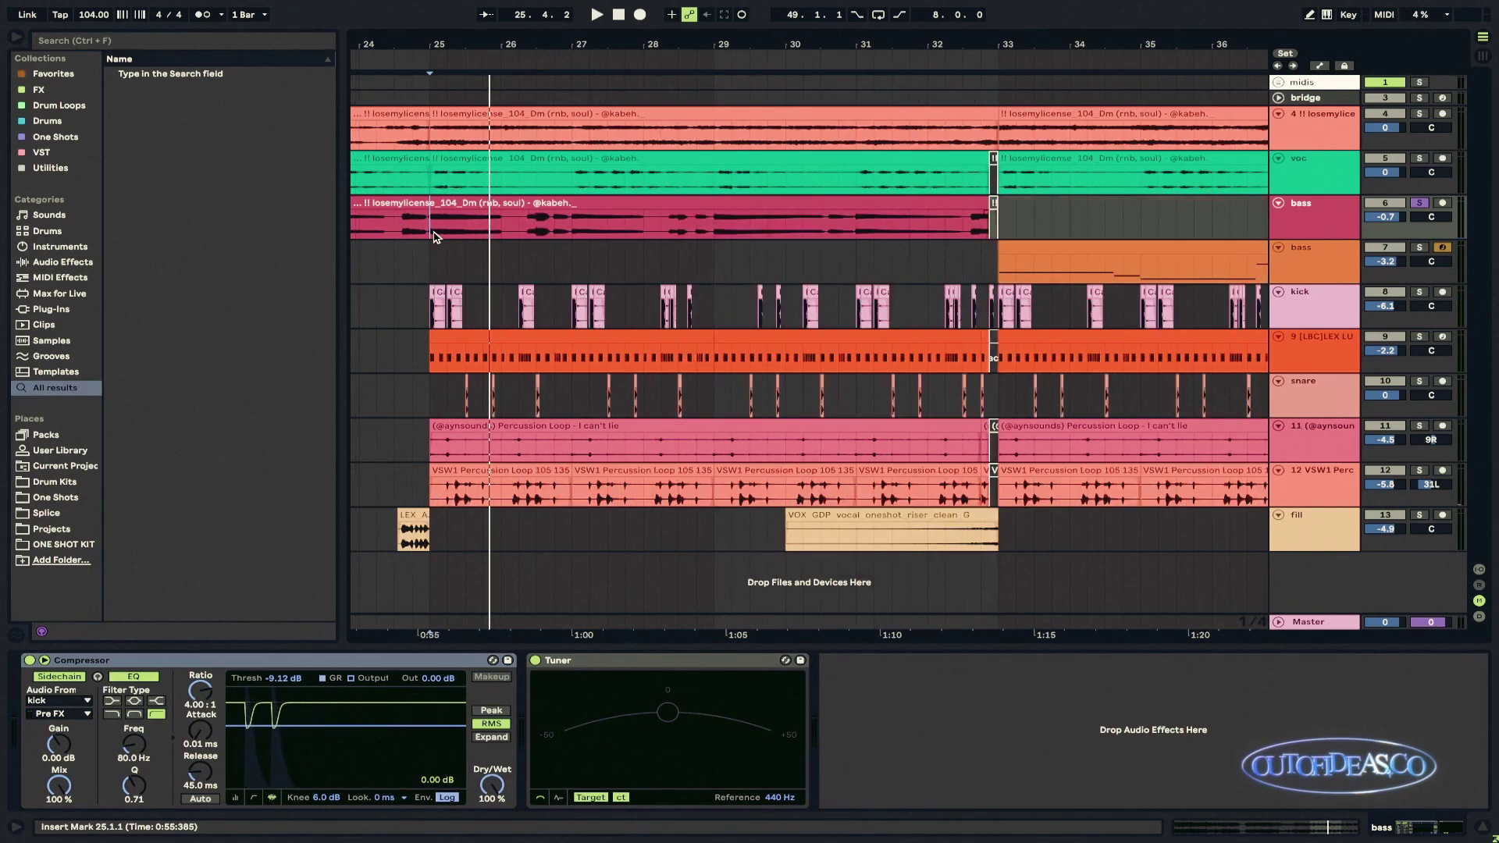
pyautogui.hscroll(-1, 435, 237)
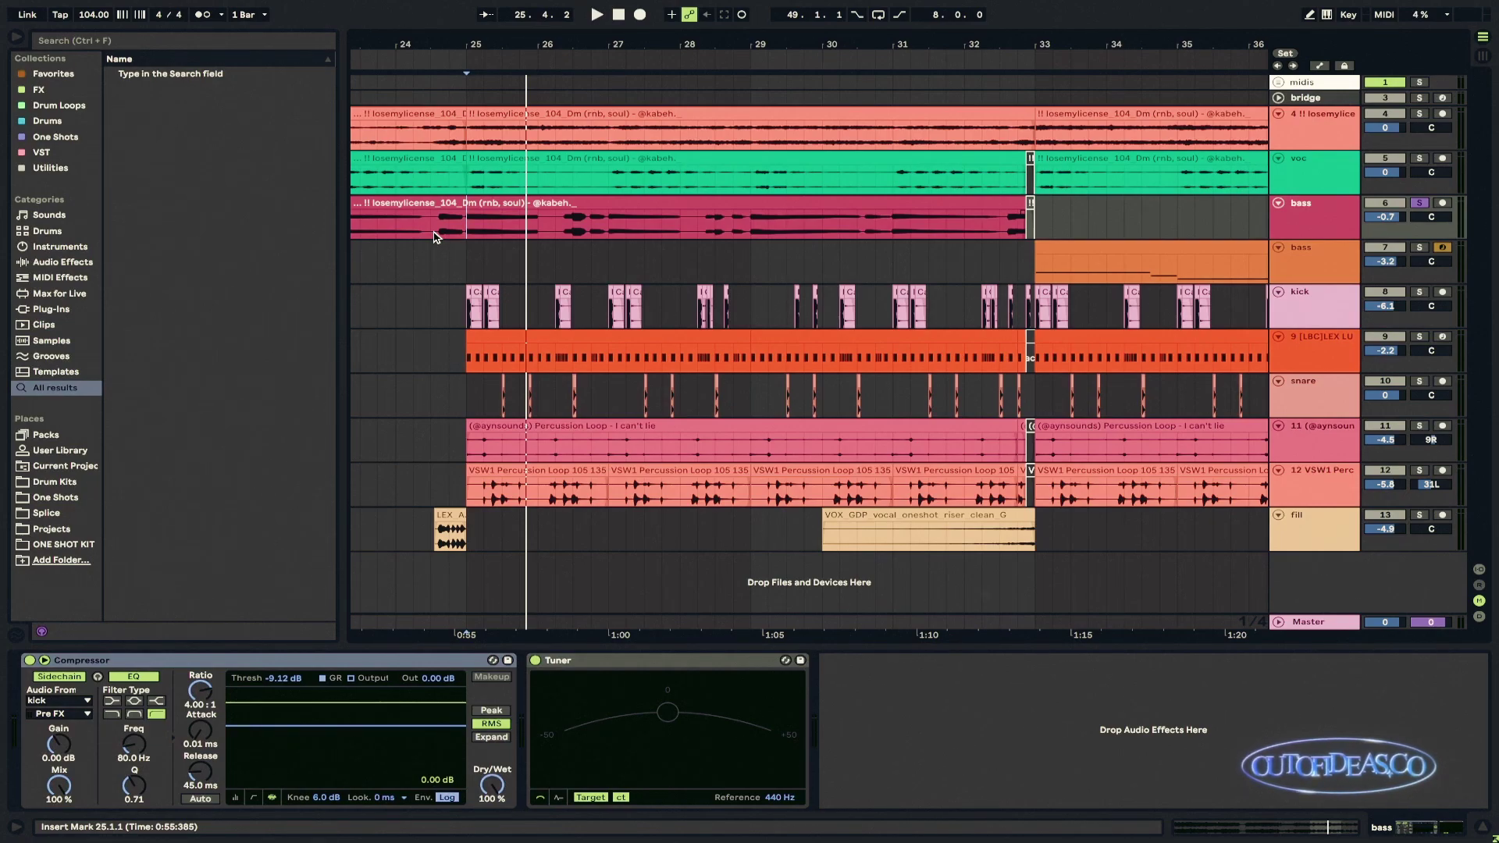
pyautogui.scroll(-4, 553, 238)
pyautogui.click(428, 203)
pyautogui.scroll(4, 545, 266)
pyautogui.click(615, 223)
pyautogui.press('space')
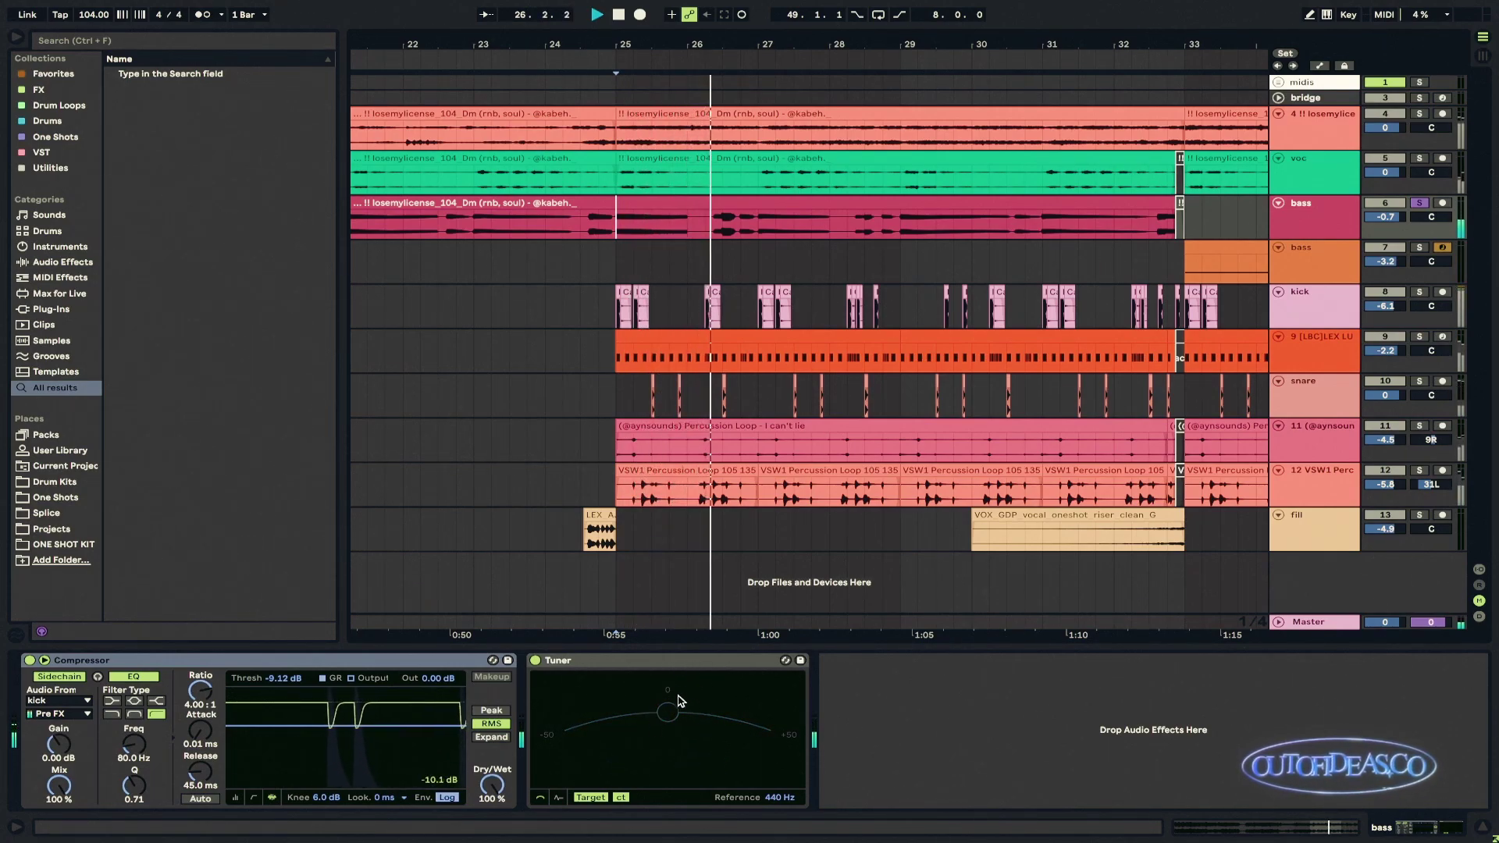
pyautogui.press('space')
# Step: Solo the fill track and play the LEX_AJ_HALL_90_DRUM_FILL clip leading into bar 25
pyautogui.hscroll(2, 734, 308)
pyautogui.hscroll(1, 734, 309)
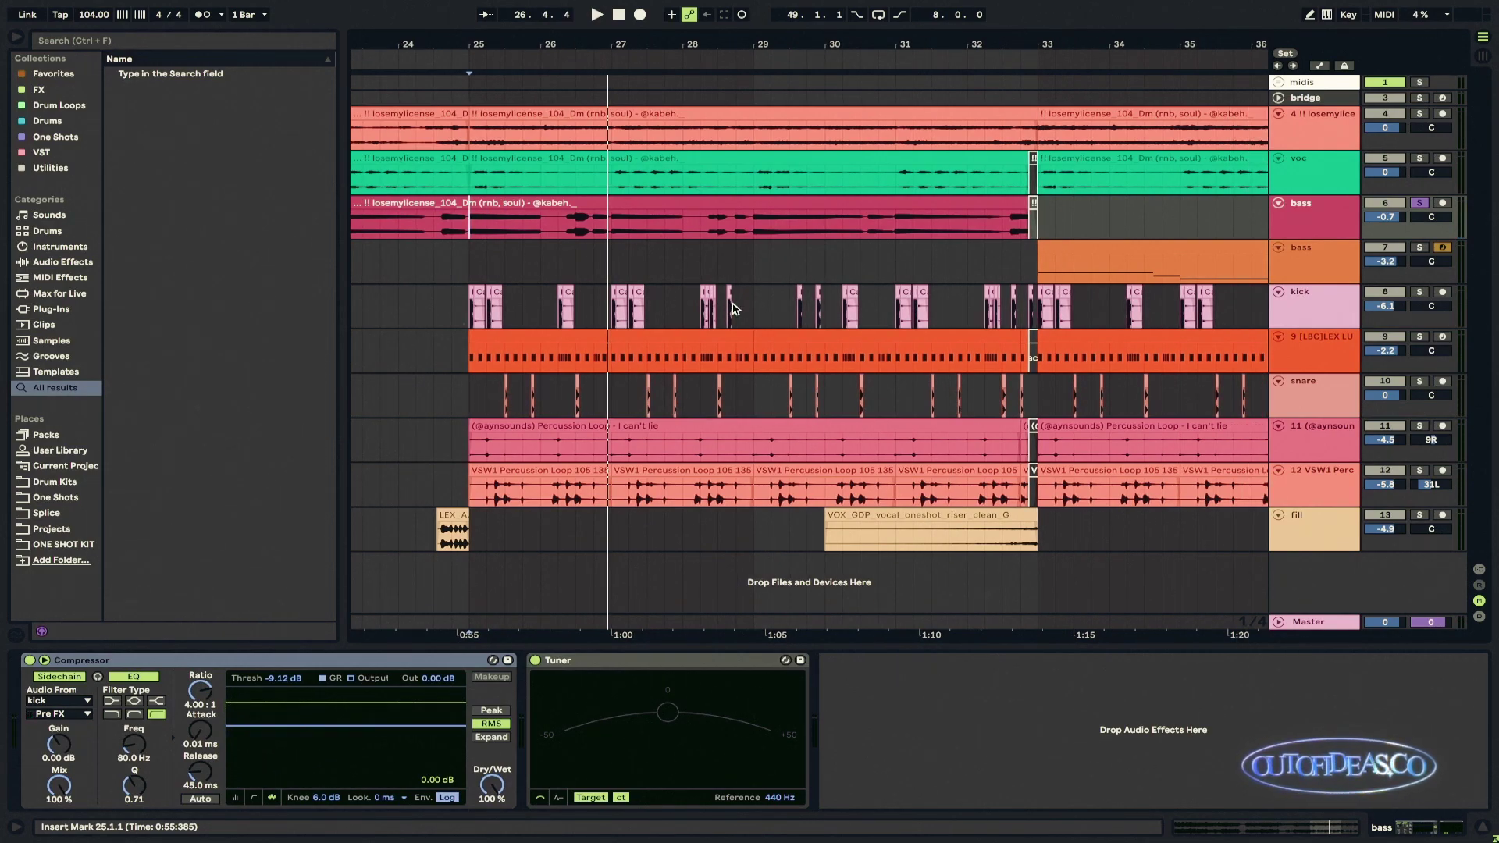
pyautogui.click(1086, 539)
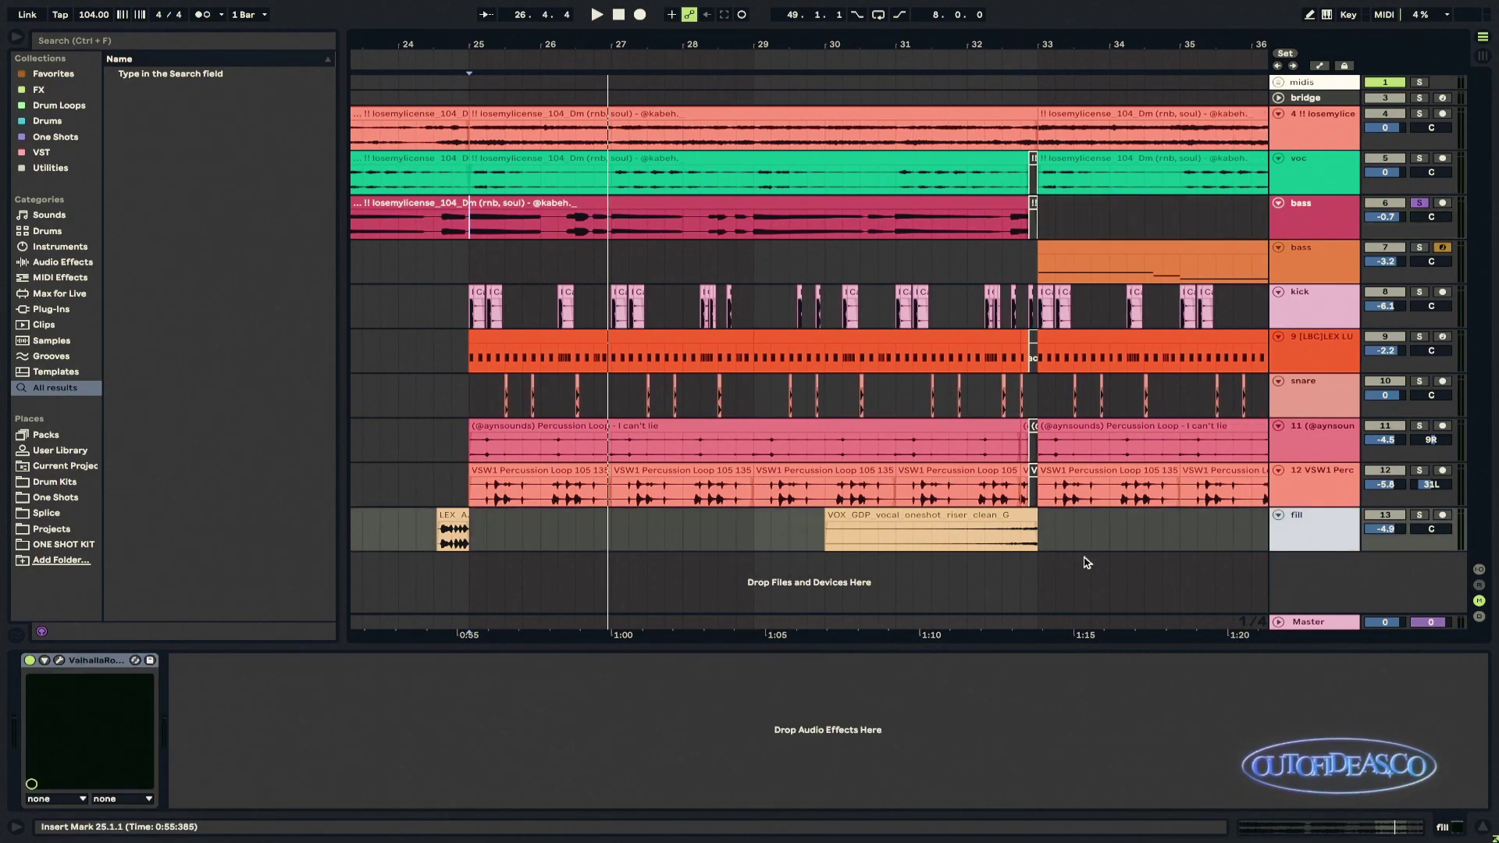
pyautogui.click(459, 513)
pyautogui.press('s')
pyautogui.press('space')
# Step: Solo all tracks from the first bass to the fill, play them together through the drum fill, and unsolo them
pyautogui.press('space')
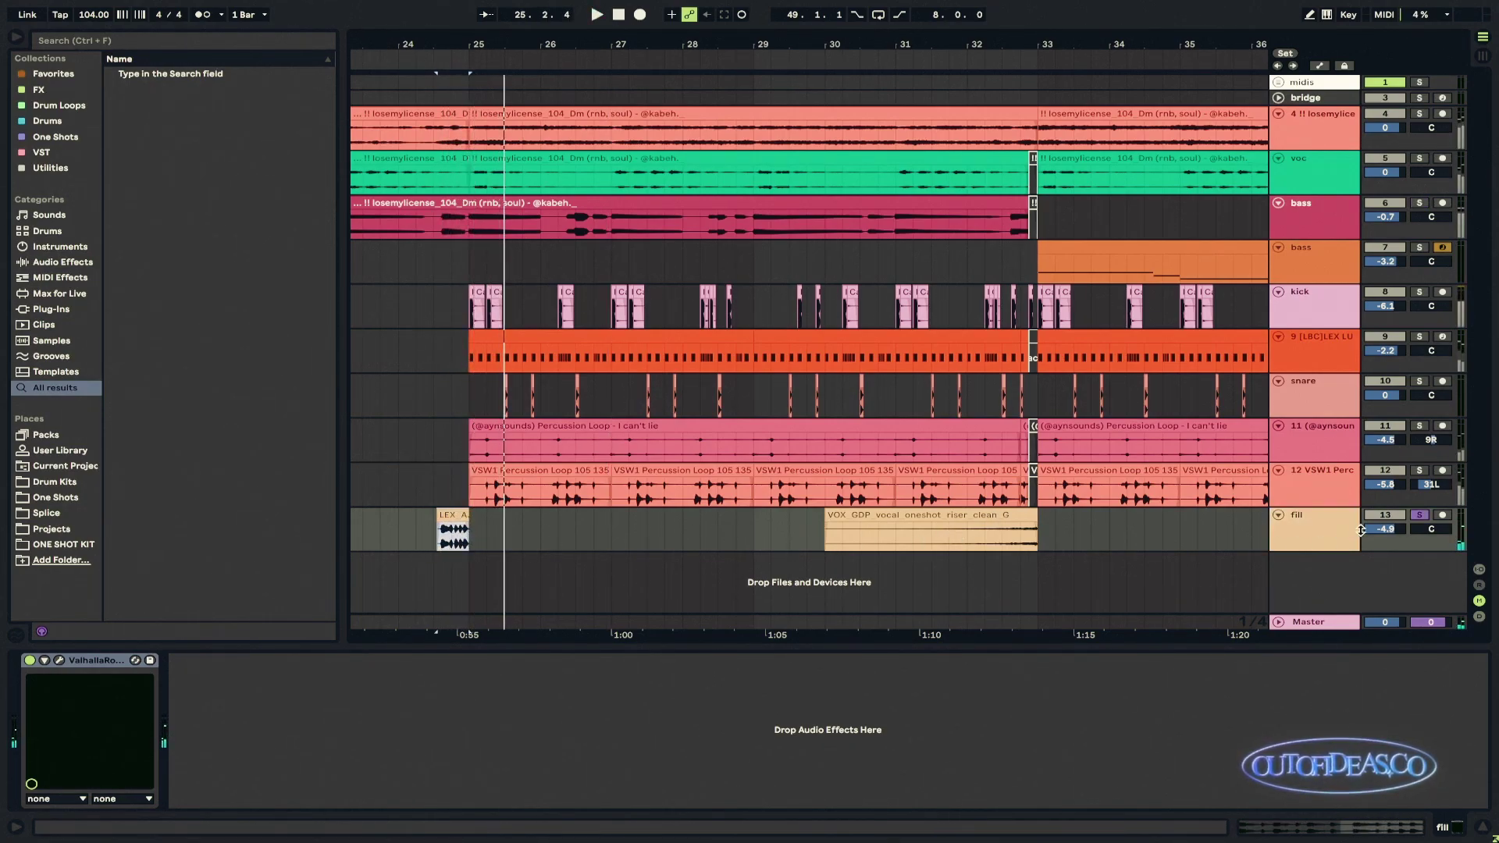
pyautogui.keyDown('shift'); pyautogui.click(1325, 317); pyautogui.keyUp('shift')
pyautogui.keyDown('shift'); pyautogui.click(1320, 215); pyautogui.keyUp('shift')
pyautogui.press('s')
pyautogui.press('space')
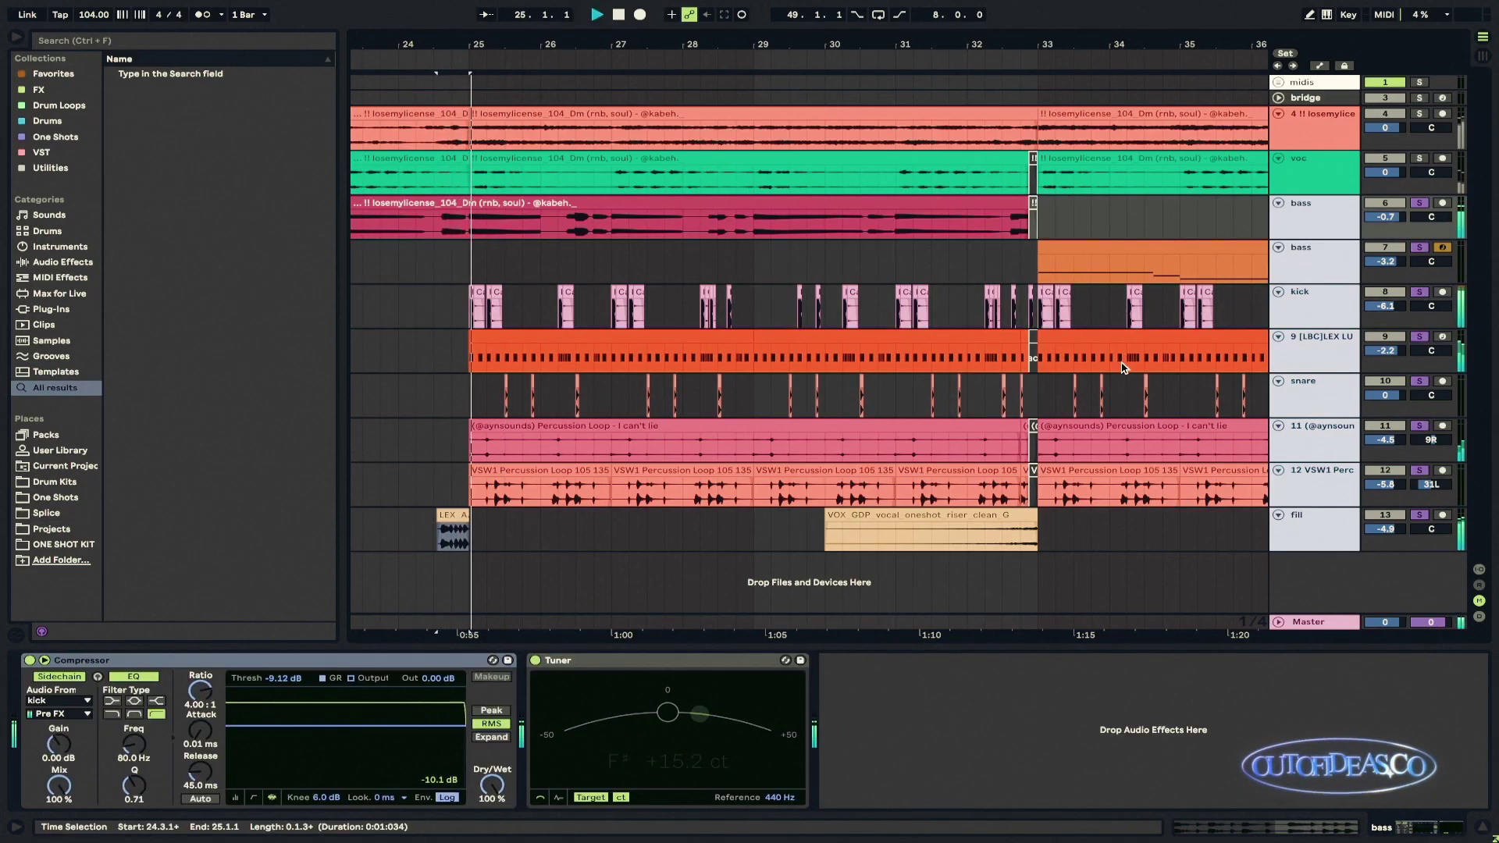
pyautogui.press('space')
pyautogui.press('s')
# Step: Select the VOX_GDP vocal riser clip at bar 30 on the fill track and view its clip details
pyautogui.click(653, 540)
pyautogui.click(985, 515)
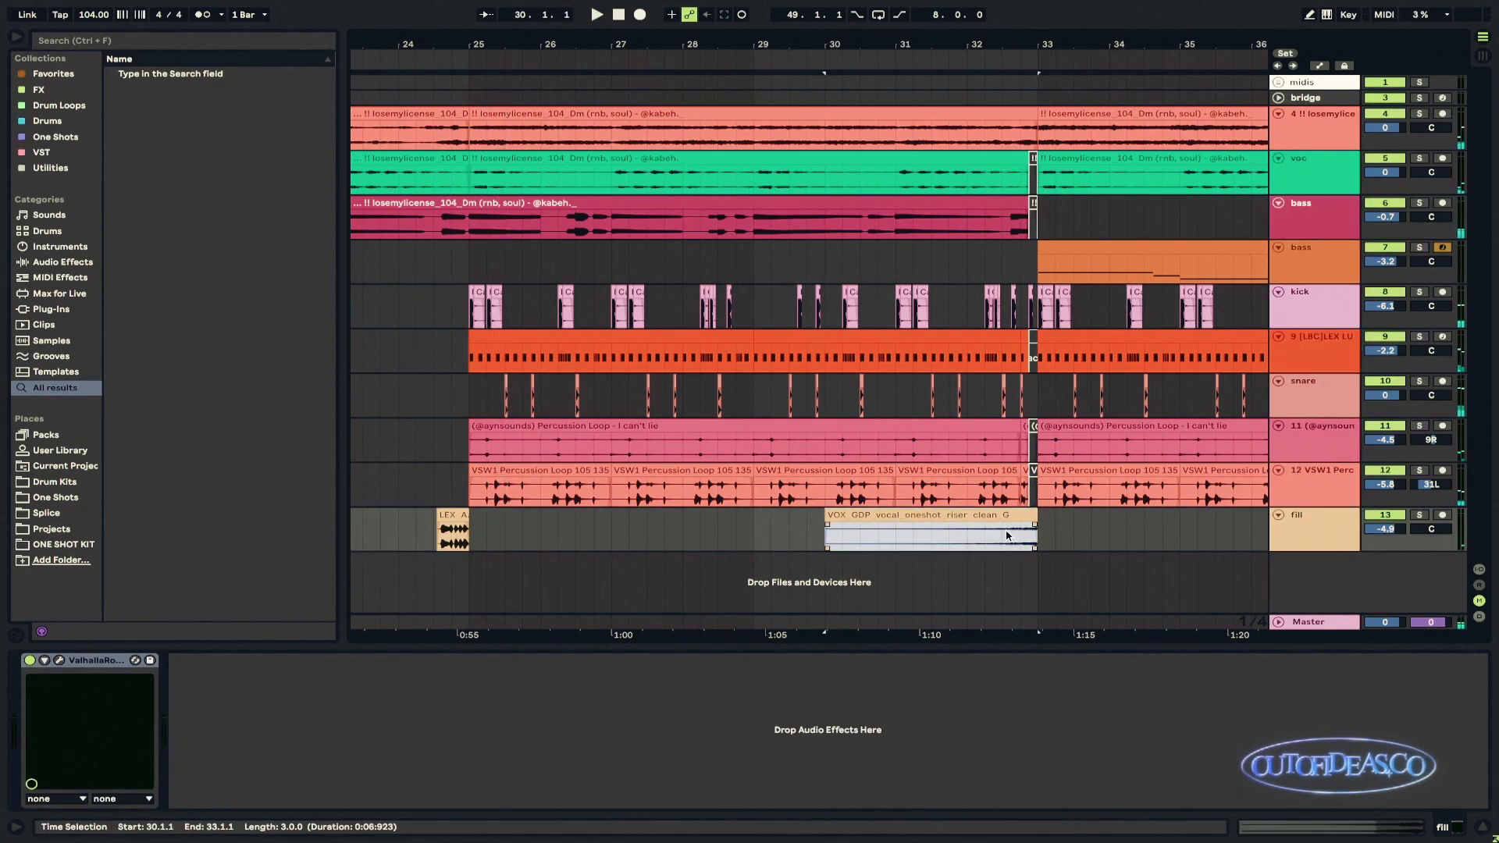
pyautogui.doubleClick(1013, 515)
pyautogui.hotkey('shift', 'Tab')
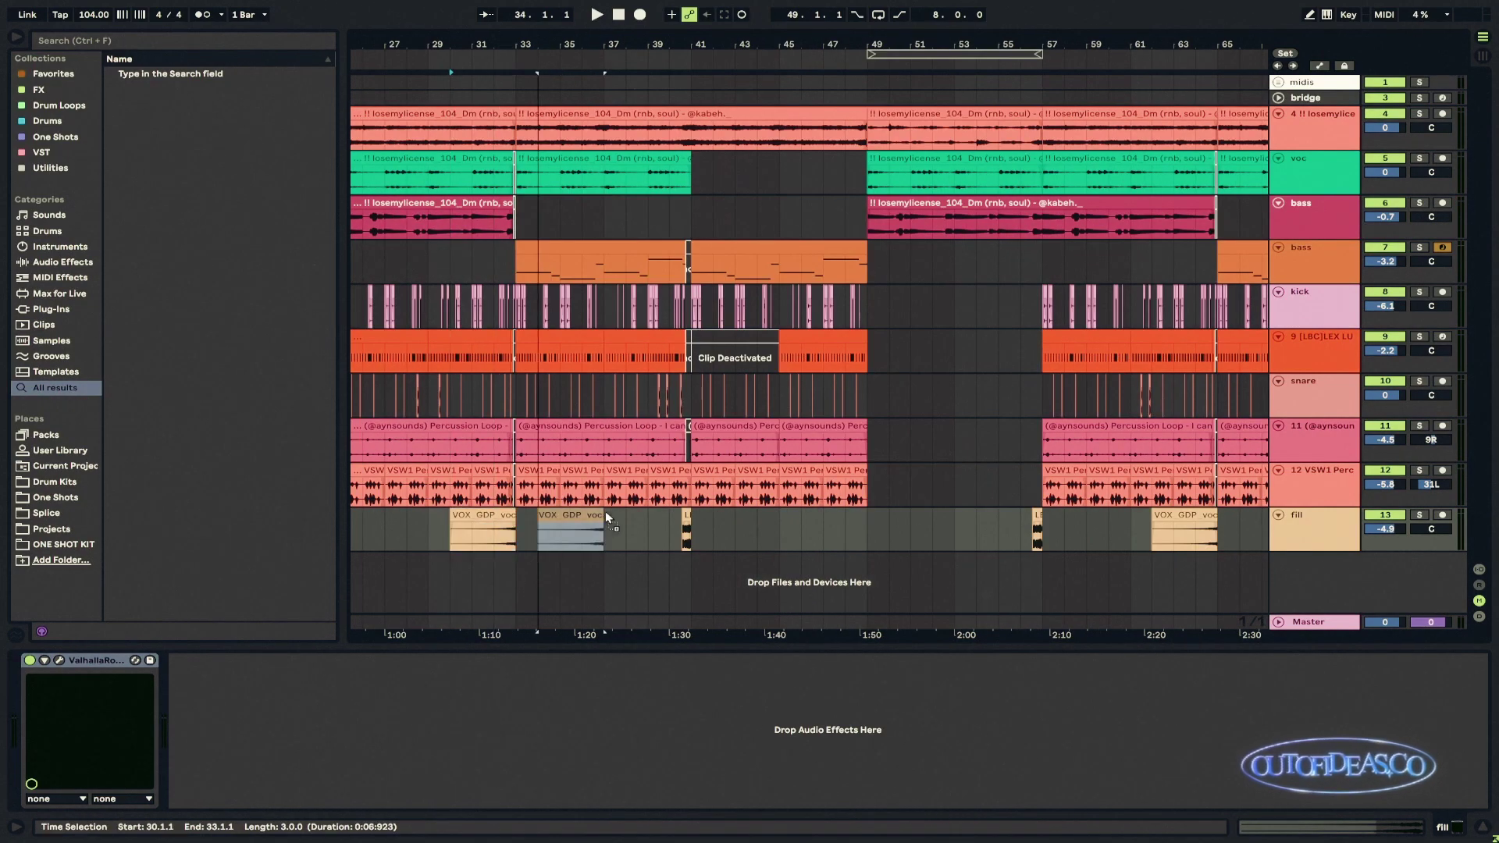
# Step: Place a reversed copy of the vocal riser at bar 35, play it soloed, and inspect its waveform
pyautogui.moveTo(571, 516)
pyautogui.mouseDown()
pyautogui.moveTo(614, 515)
pyautogui.moveTo(510, 515)
pyautogui.moveTo(553, 515)
pyautogui.mouseUp()
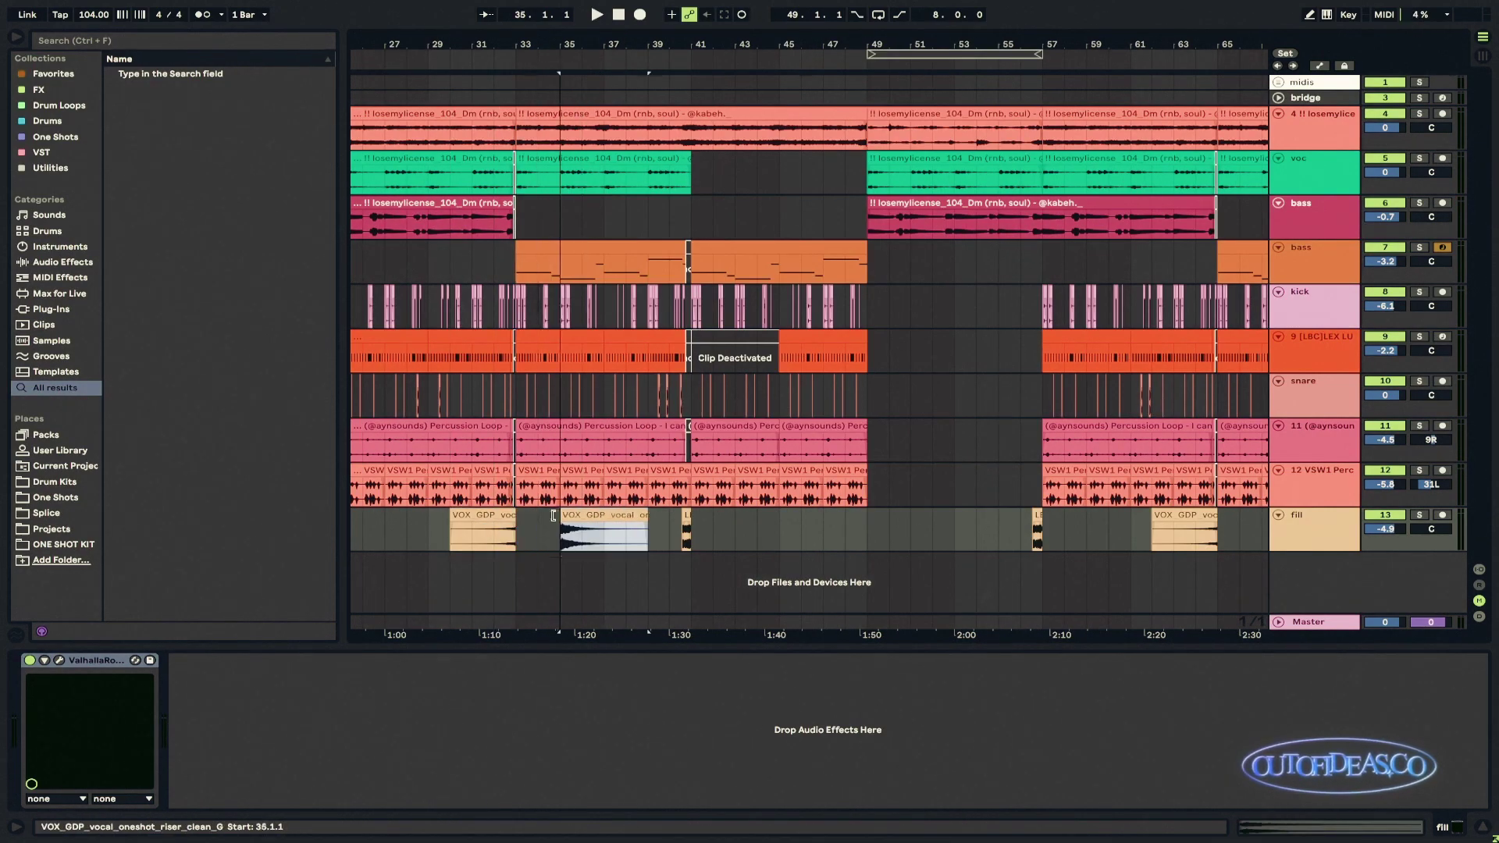
pyautogui.press('s')
pyautogui.press('space')
pyautogui.doubleClick(604, 516)
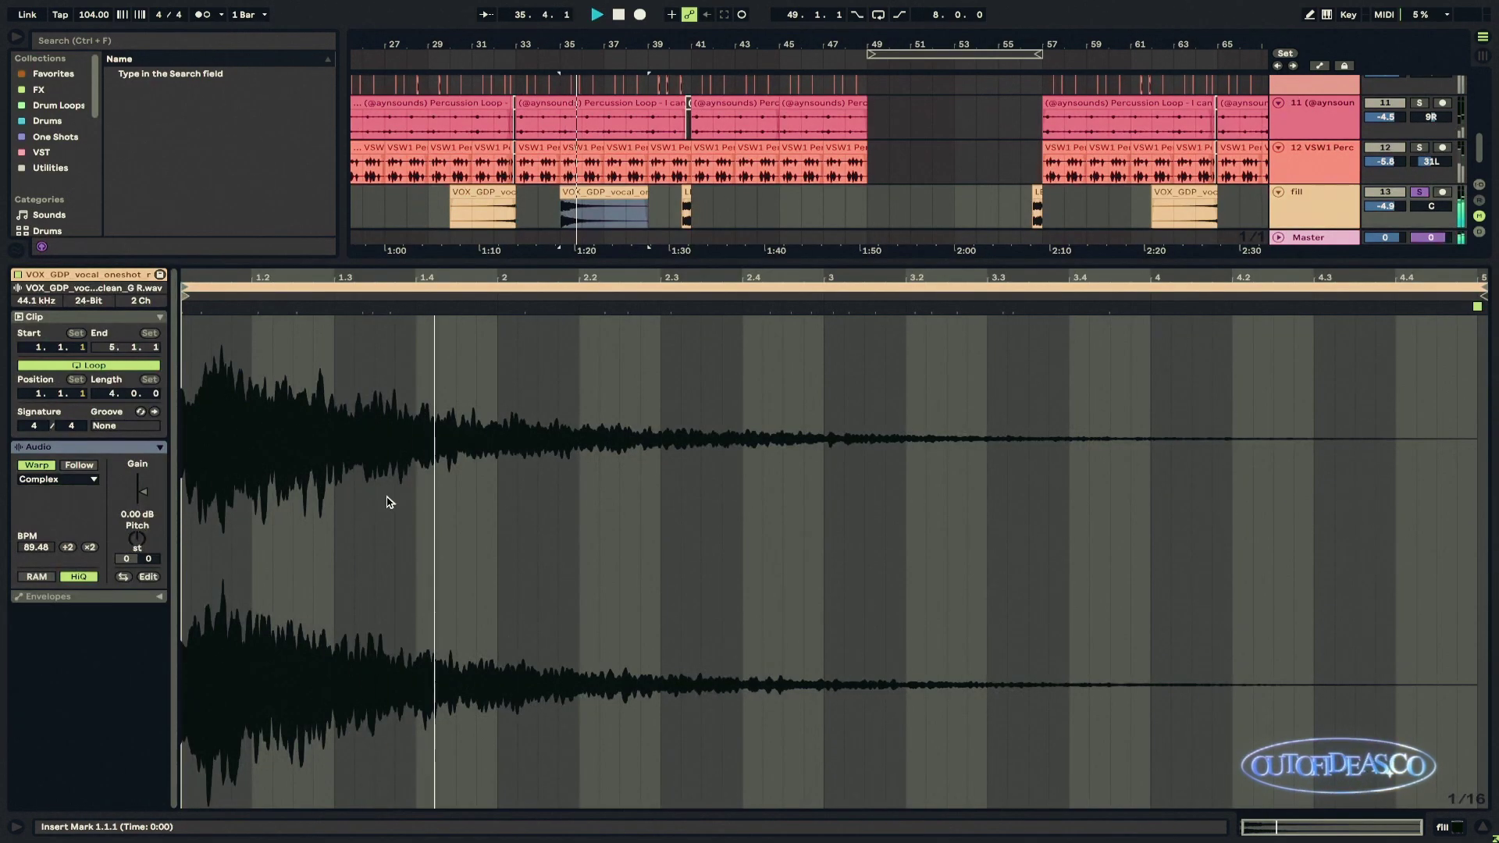
pyautogui.hotkey('shift', 'Tab')
pyautogui.press('space')
# Step: Reverse the riser copy at bar 35 again and shorten its end to about bar 37.4
pyautogui.click(632, 518)
pyautogui.press('r')
pyautogui.moveTo(647, 517); pyautogui.dragTo(620, 518)
pyautogui.doubleClick(617, 518)
pyautogui.hotkey('shift', 'Tab')
pyautogui.click(600, 545)
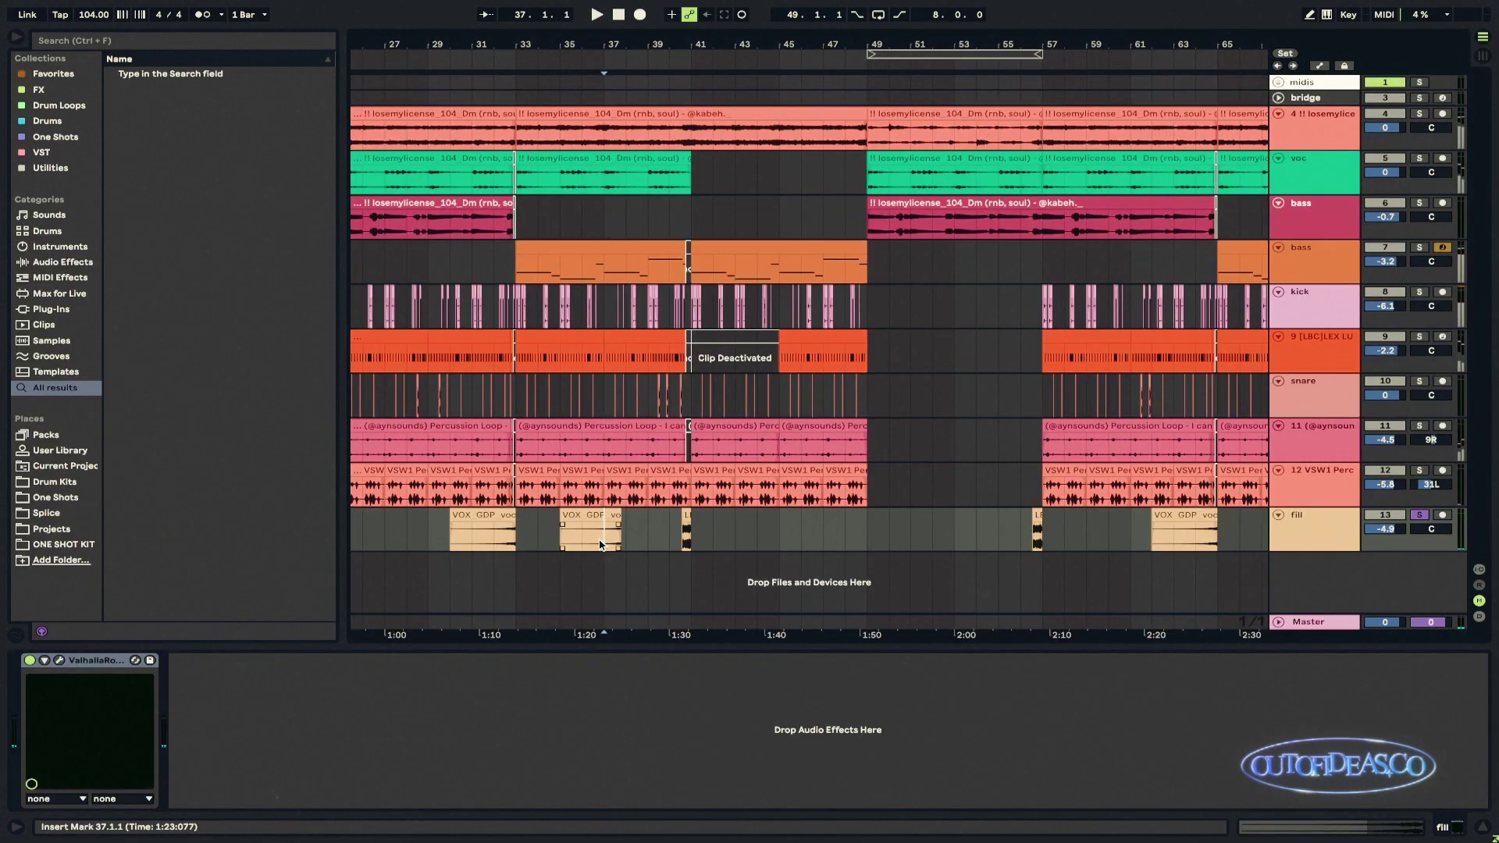
# Step: Delete the vocal riser copy at bar 35 and stop playback
pyautogui.click(602, 517)
pyautogui.press('Delete')
pyautogui.press('space')
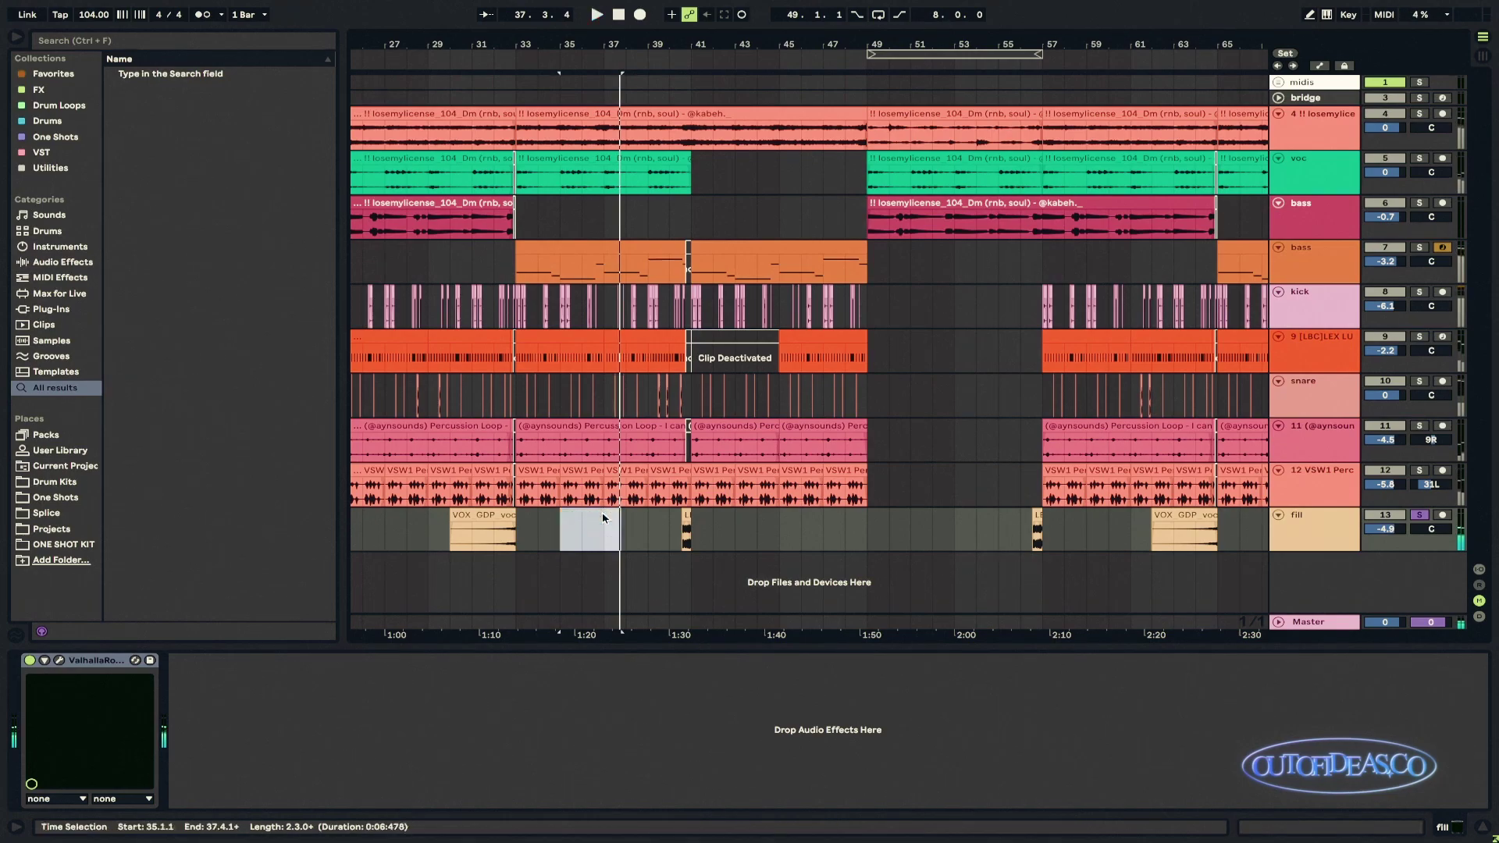
# Step: Play the unsoloed full mix from bar 32 across the end of the vocal riser and check the fill track's Valhalla effect
pyautogui.scroll(3, 491, 539)
pyautogui.click(491, 539)
pyautogui.press('space')
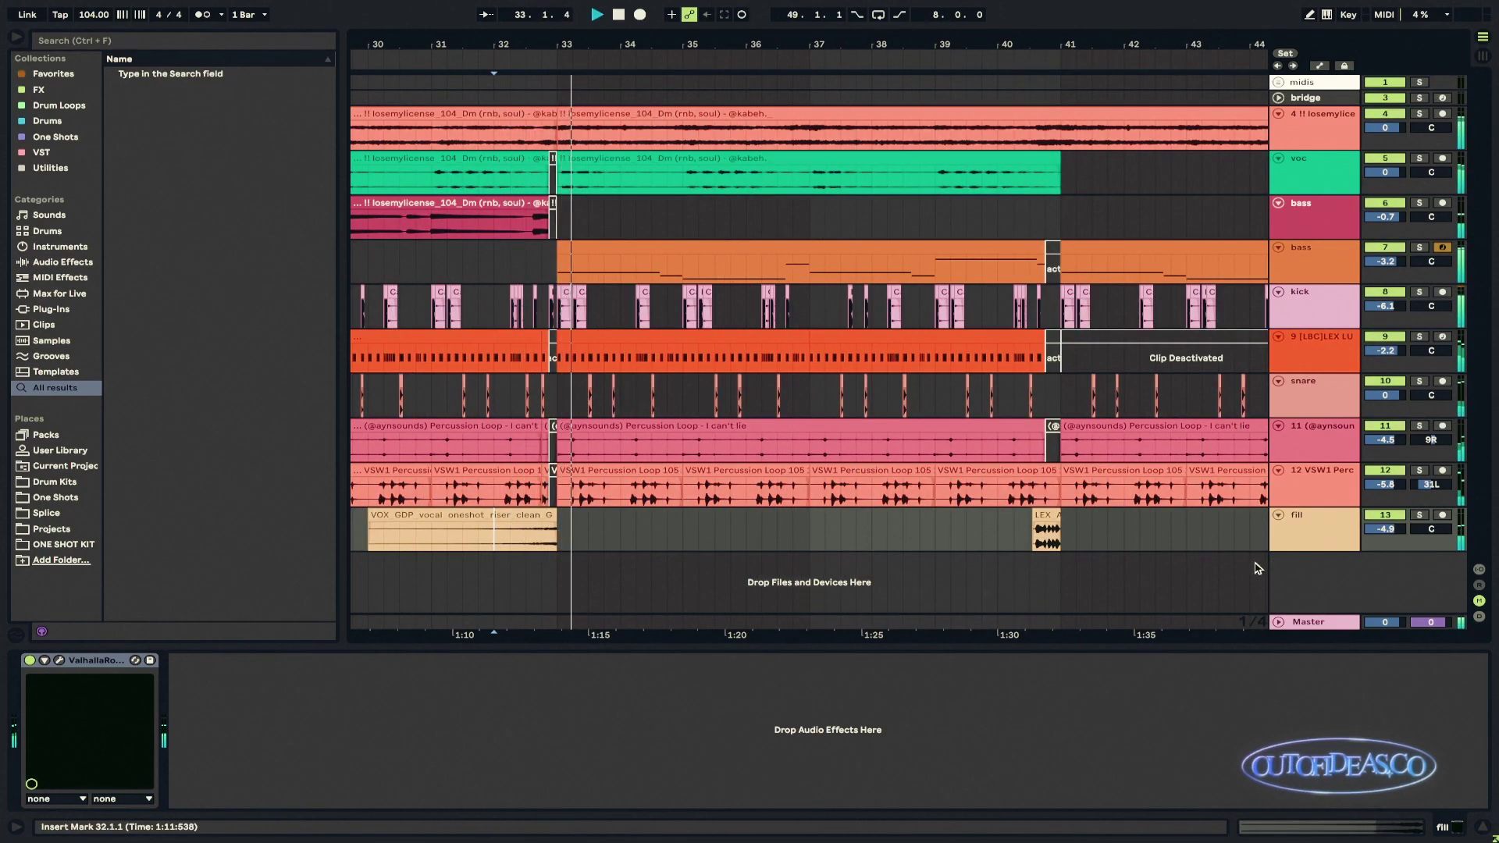
pyautogui.click(1309, 537)
pyautogui.press('space')
pyautogui.click(60, 660)
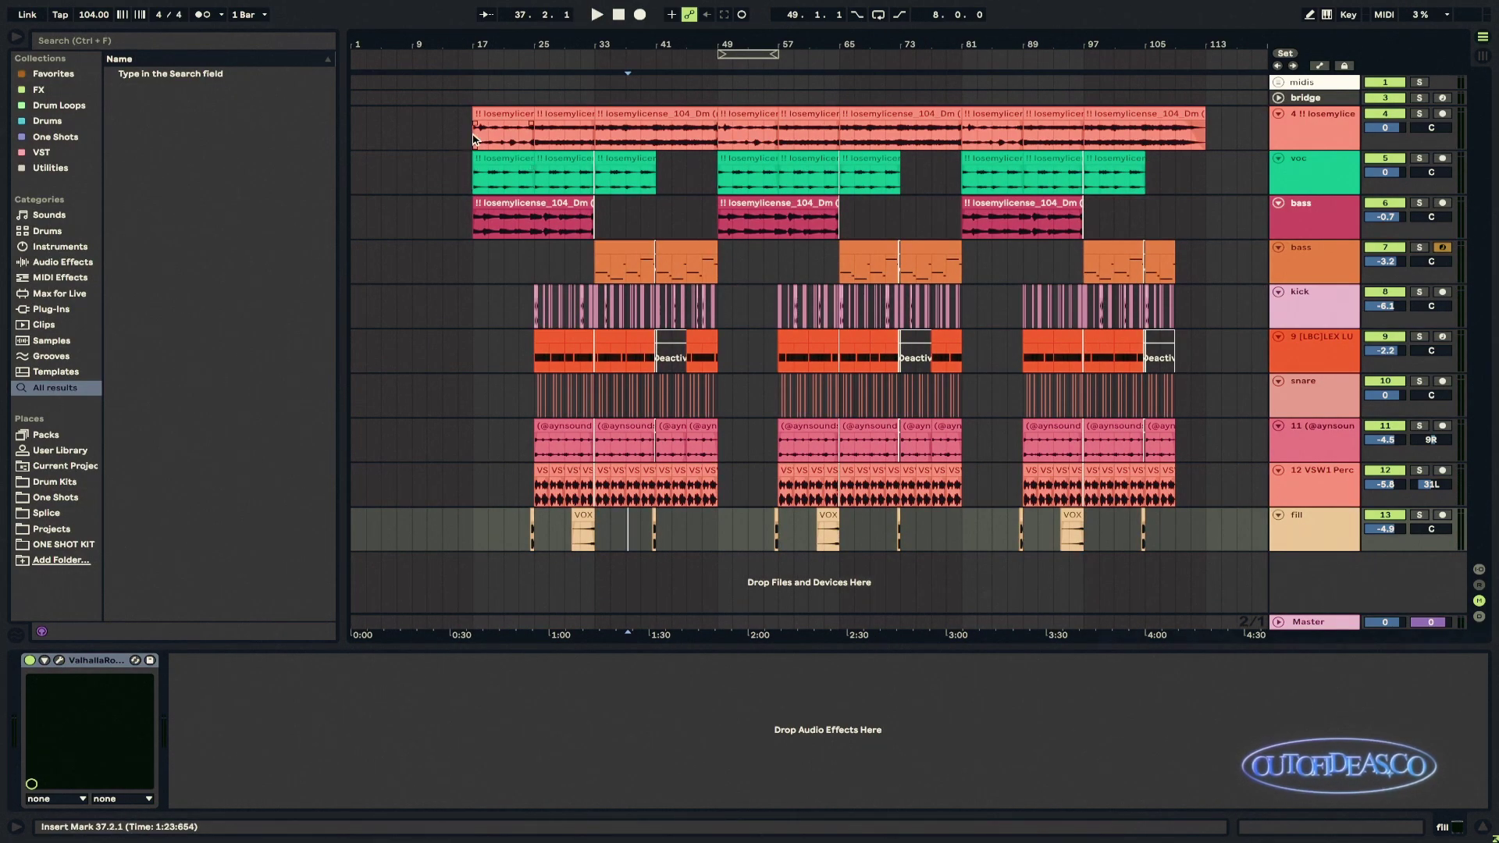
# Step: Highlight bars 17 to 49 across the sample to fill tracks, and place the insert marker at bar 17 on the second bass track
pyautogui.moveTo(473, 139); pyautogui.dragTo(714, 541)
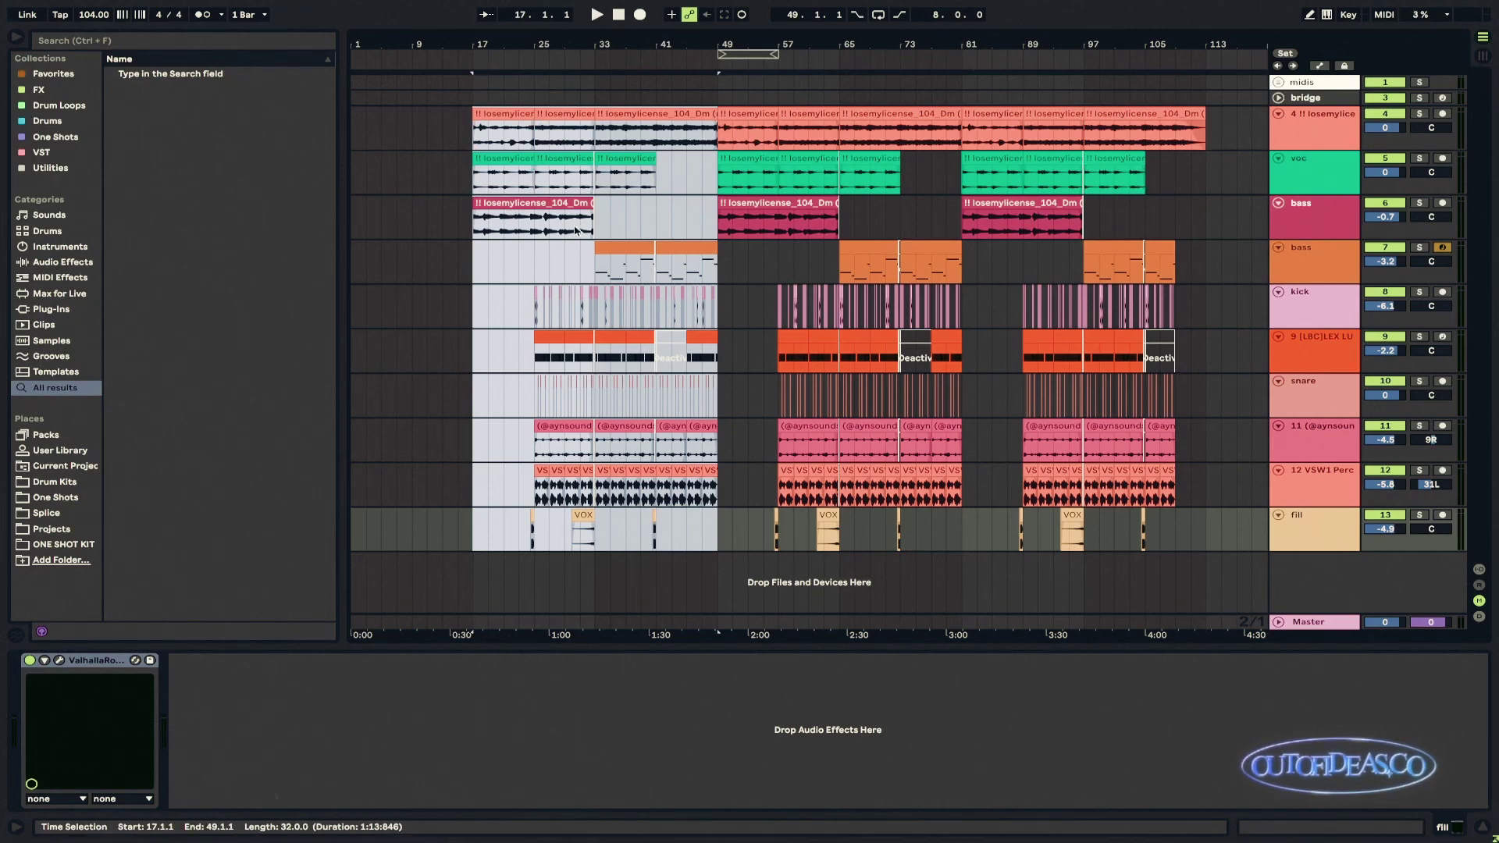
pyautogui.press('z')
pyautogui.click(473, 264)
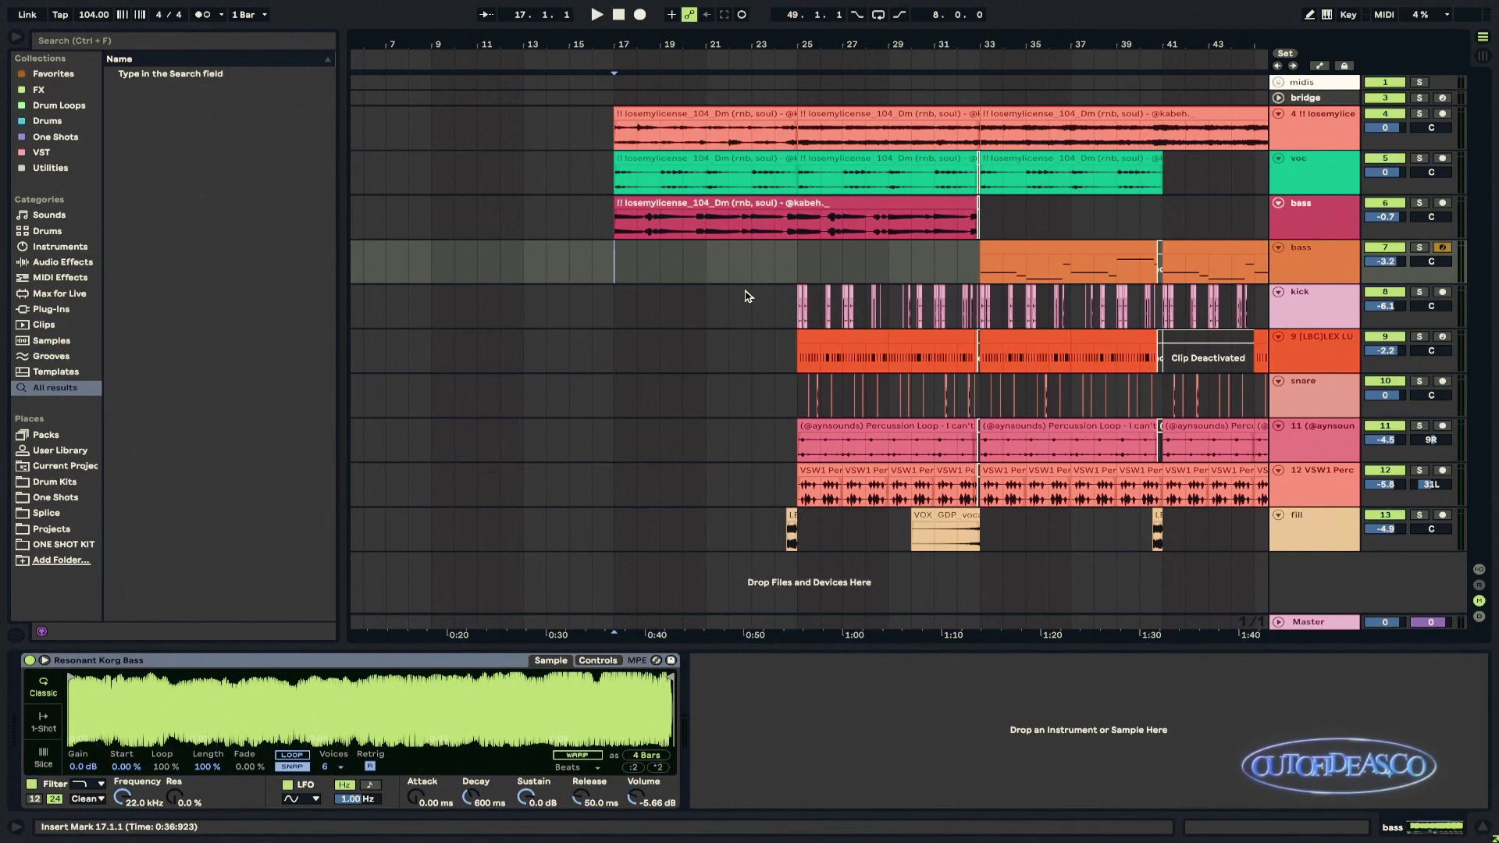
pyautogui.hscroll(3, 743, 262)
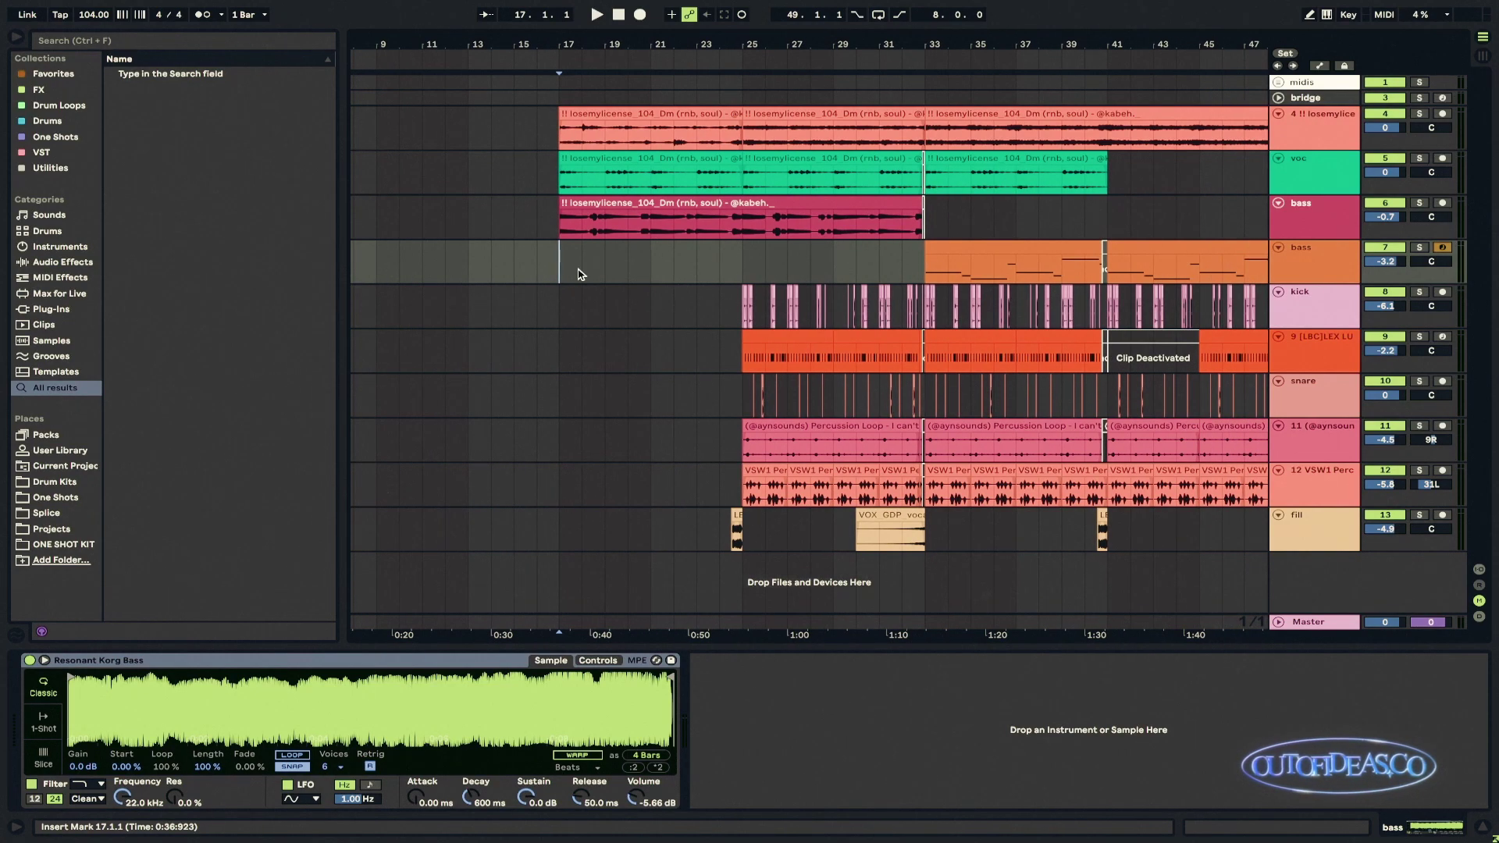